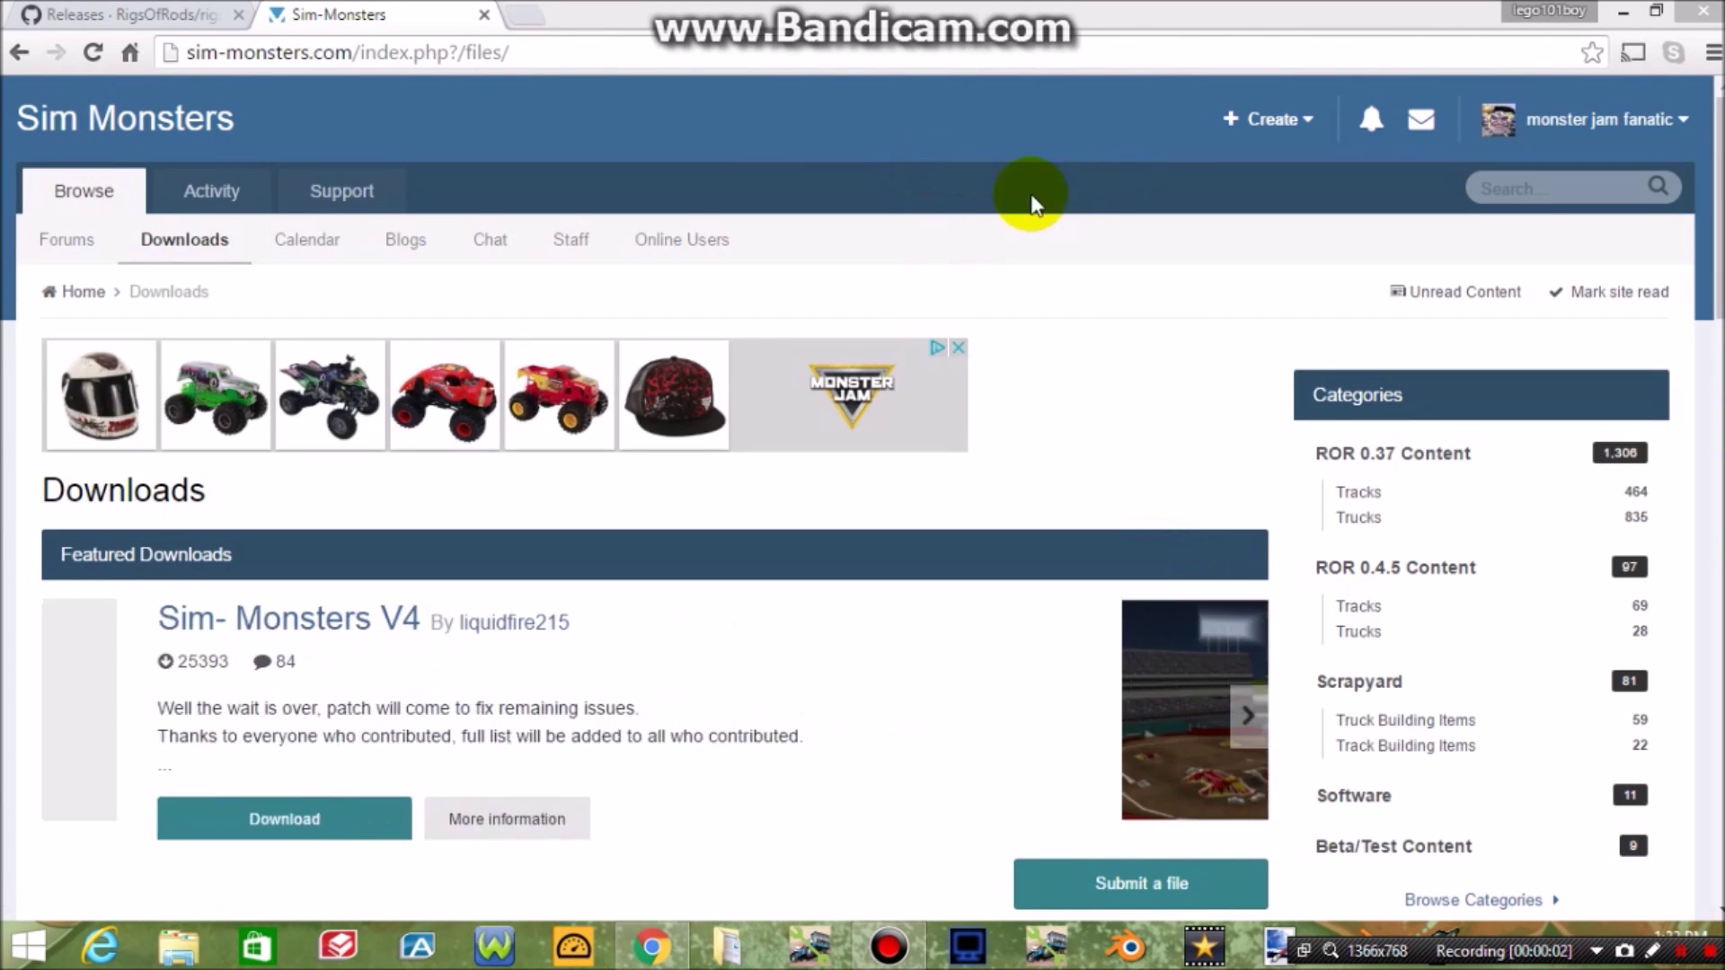
- Look through the featured and new files on the Sim Monsters Downloads page
{"action": "scroll", "coordinate": [1655, 180], "scroll_direction": "down", "scroll_amount": 2}
{"action": "scroll", "coordinate": [863, 498], "scroll_direction": "down", "scroll_amount": 2}
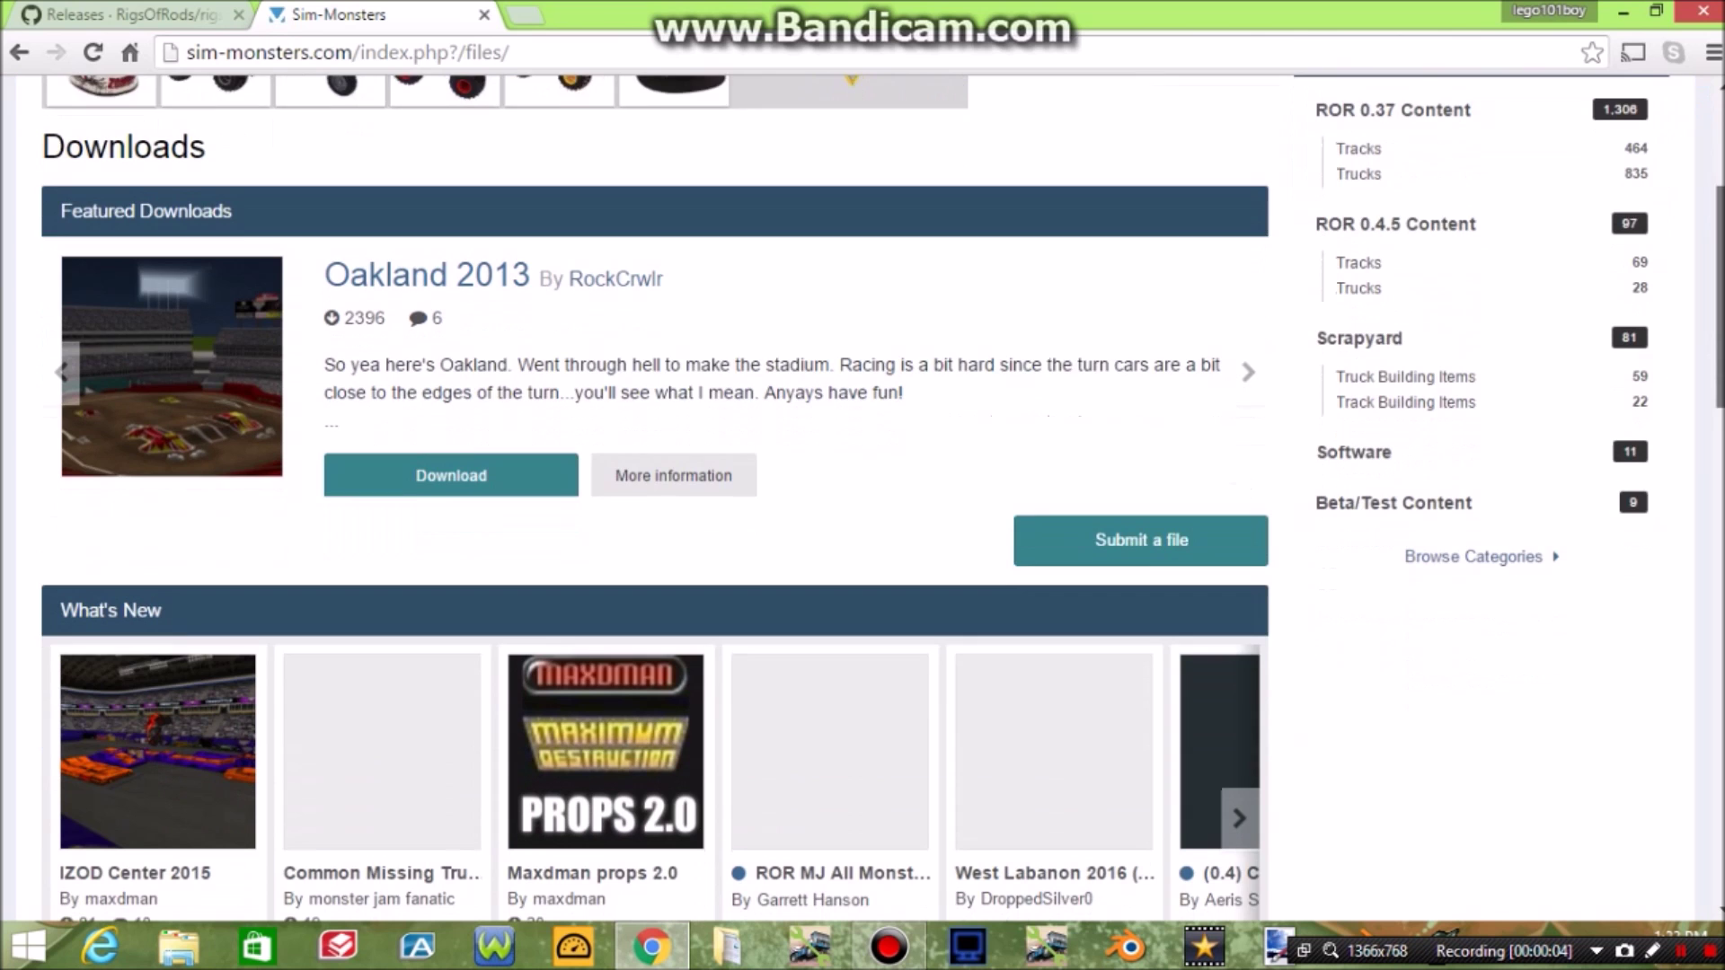
{"action": "scroll", "coordinate": [1702, 405], "scroll_direction": "down", "scroll_amount": 6}
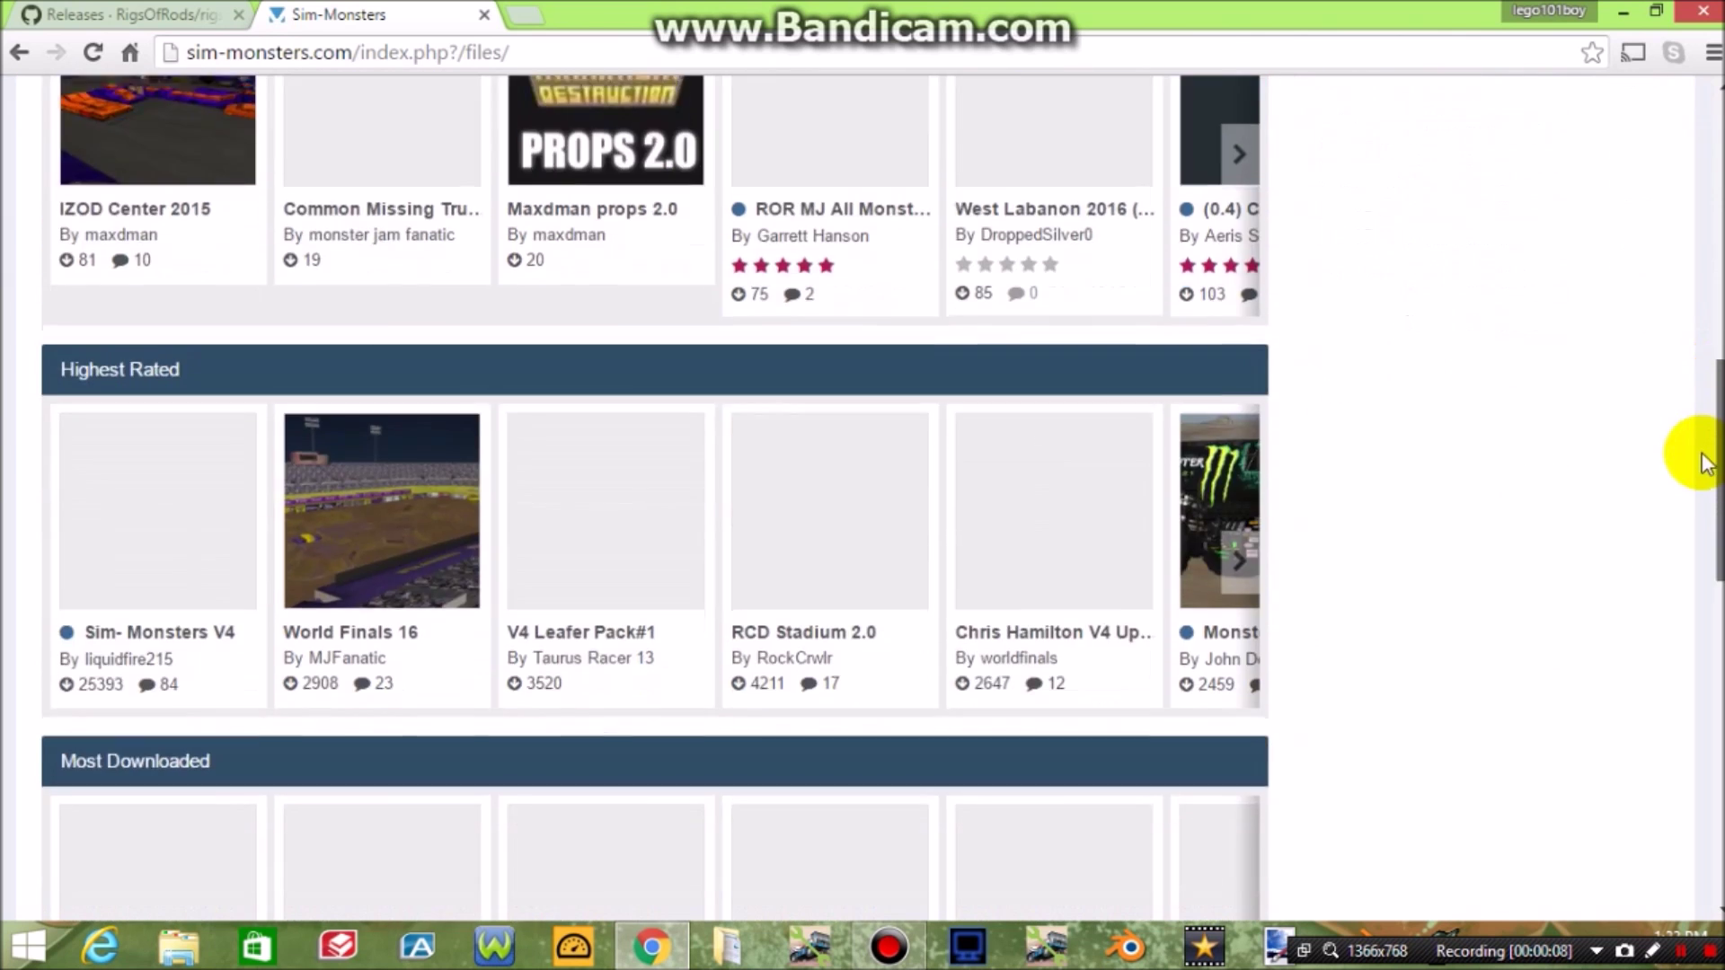
{"action": "left_click_drag", "start_coordinate": [1704, 463], "coordinate": [1710, 153]}
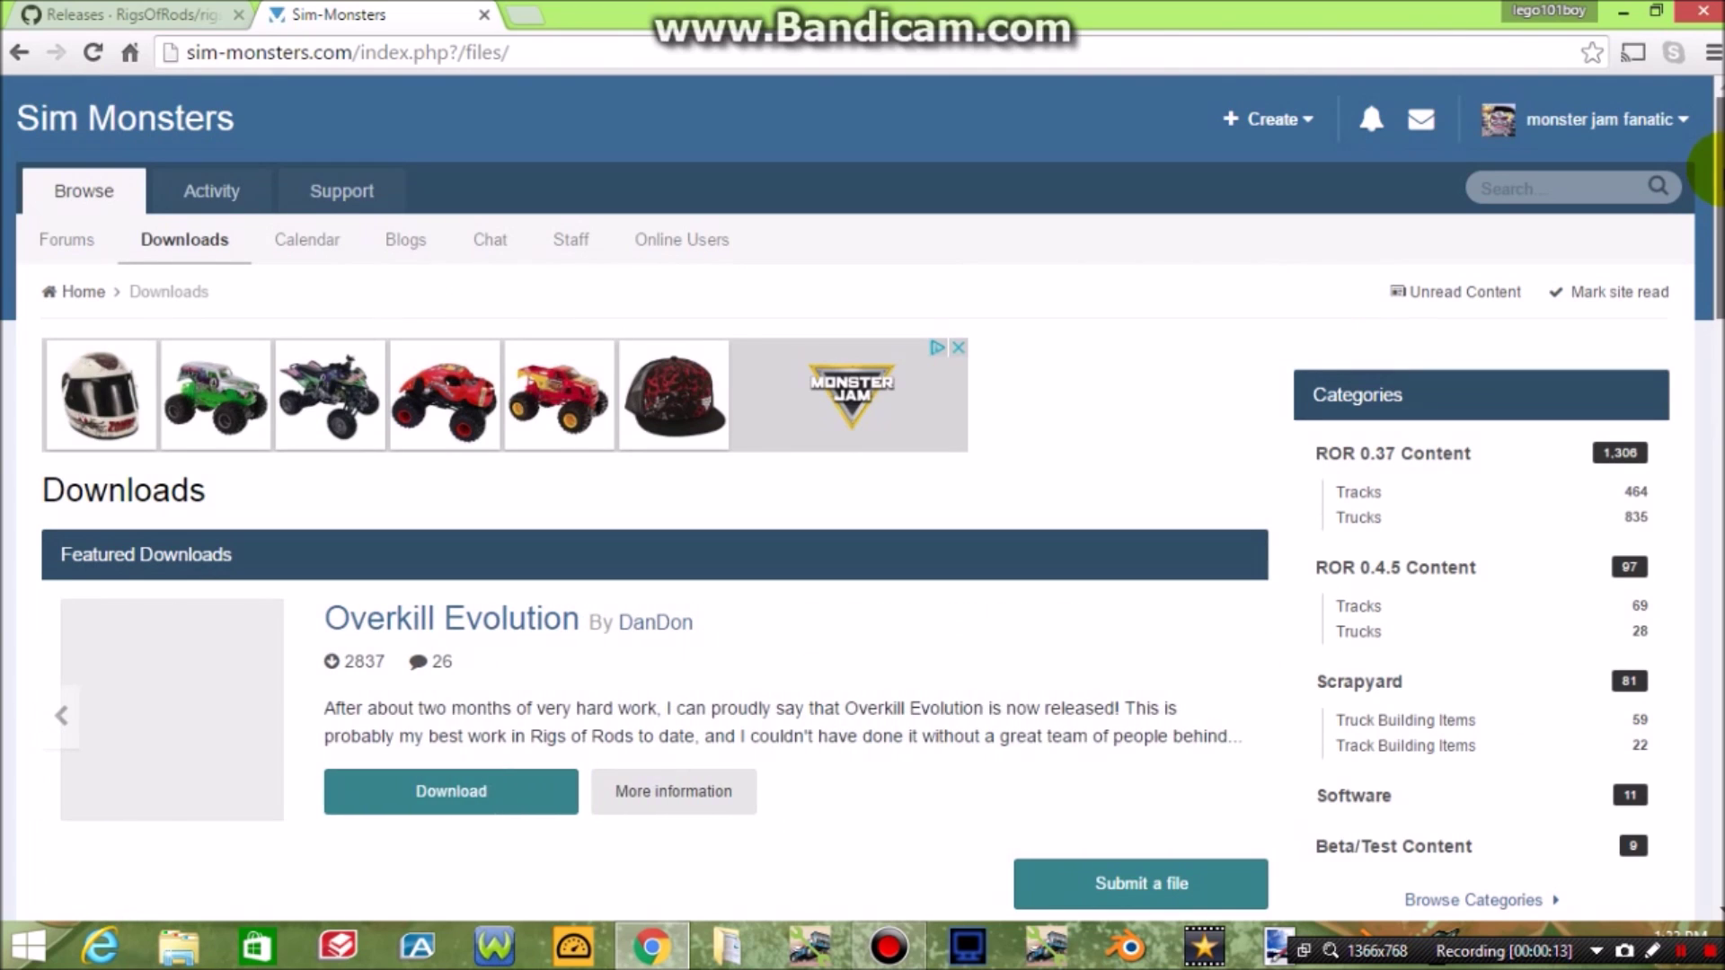
{"action": "mouse_move", "coordinate": [1719, 178]}
{"action": "left_mouse_down"}
{"action": "mouse_move", "coordinate": [1720, 241]}
{"action": "mouse_move", "coordinate": [1719, 175]}
{"action": "left_mouse_up"}
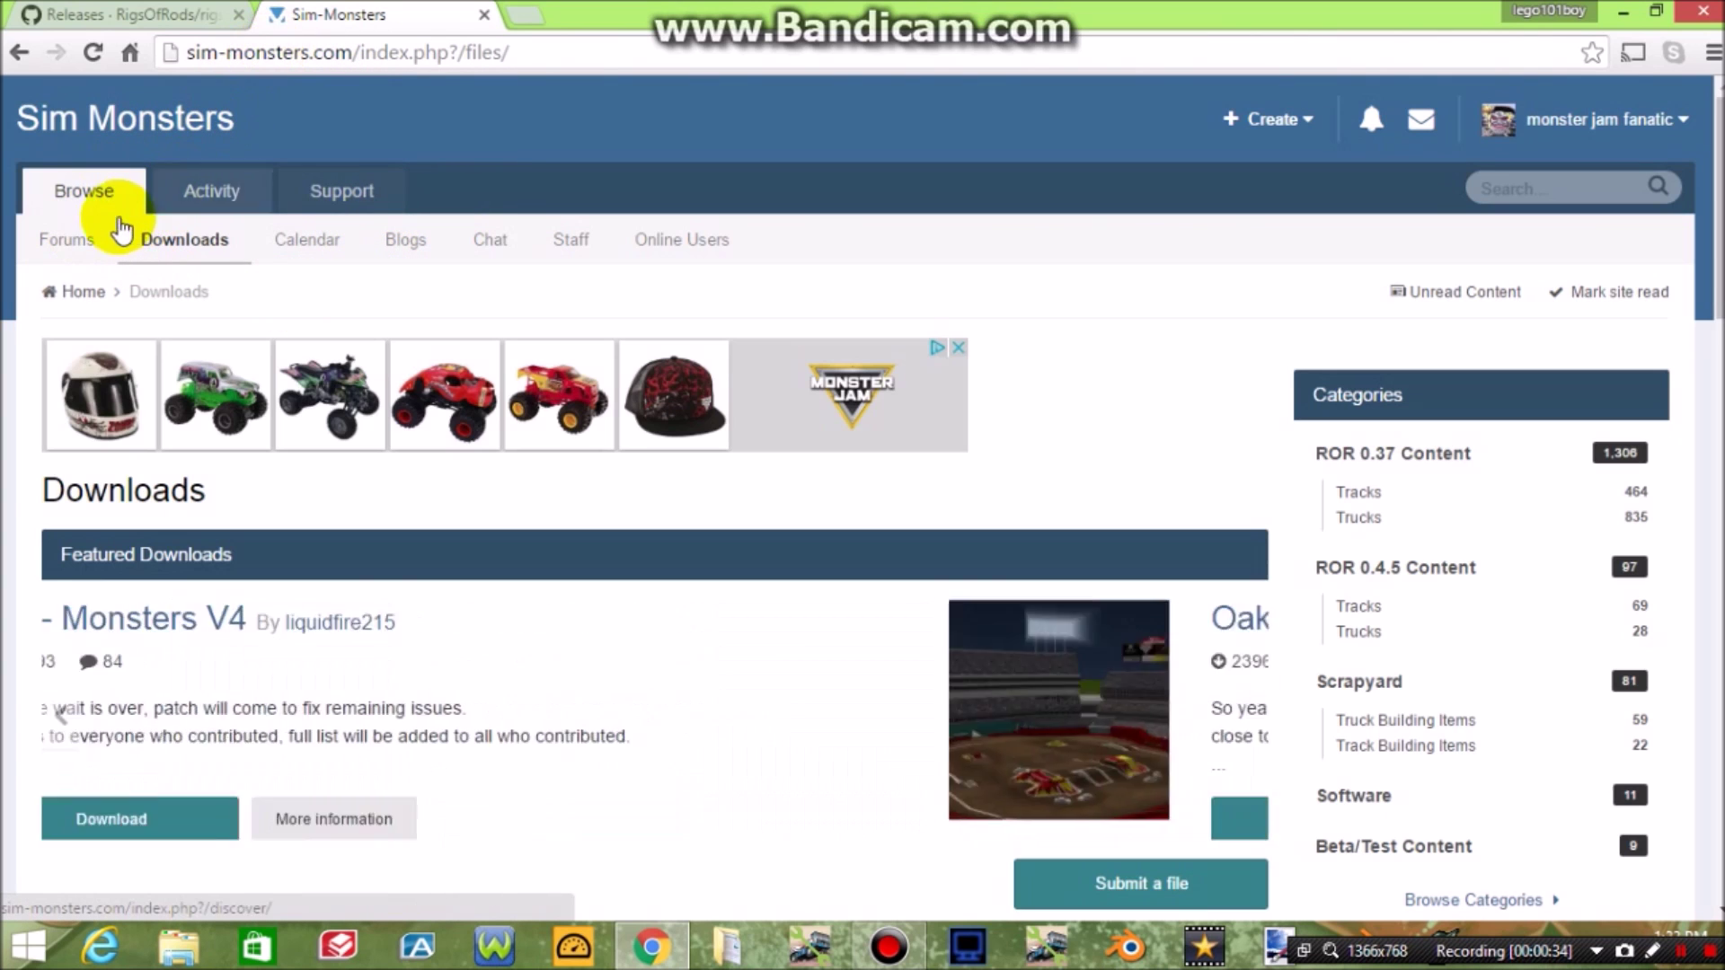
- View the Forums section of the Sim Monsters site and return to its Downloads section
{"action": "left_click", "coordinate": [103, 238]}
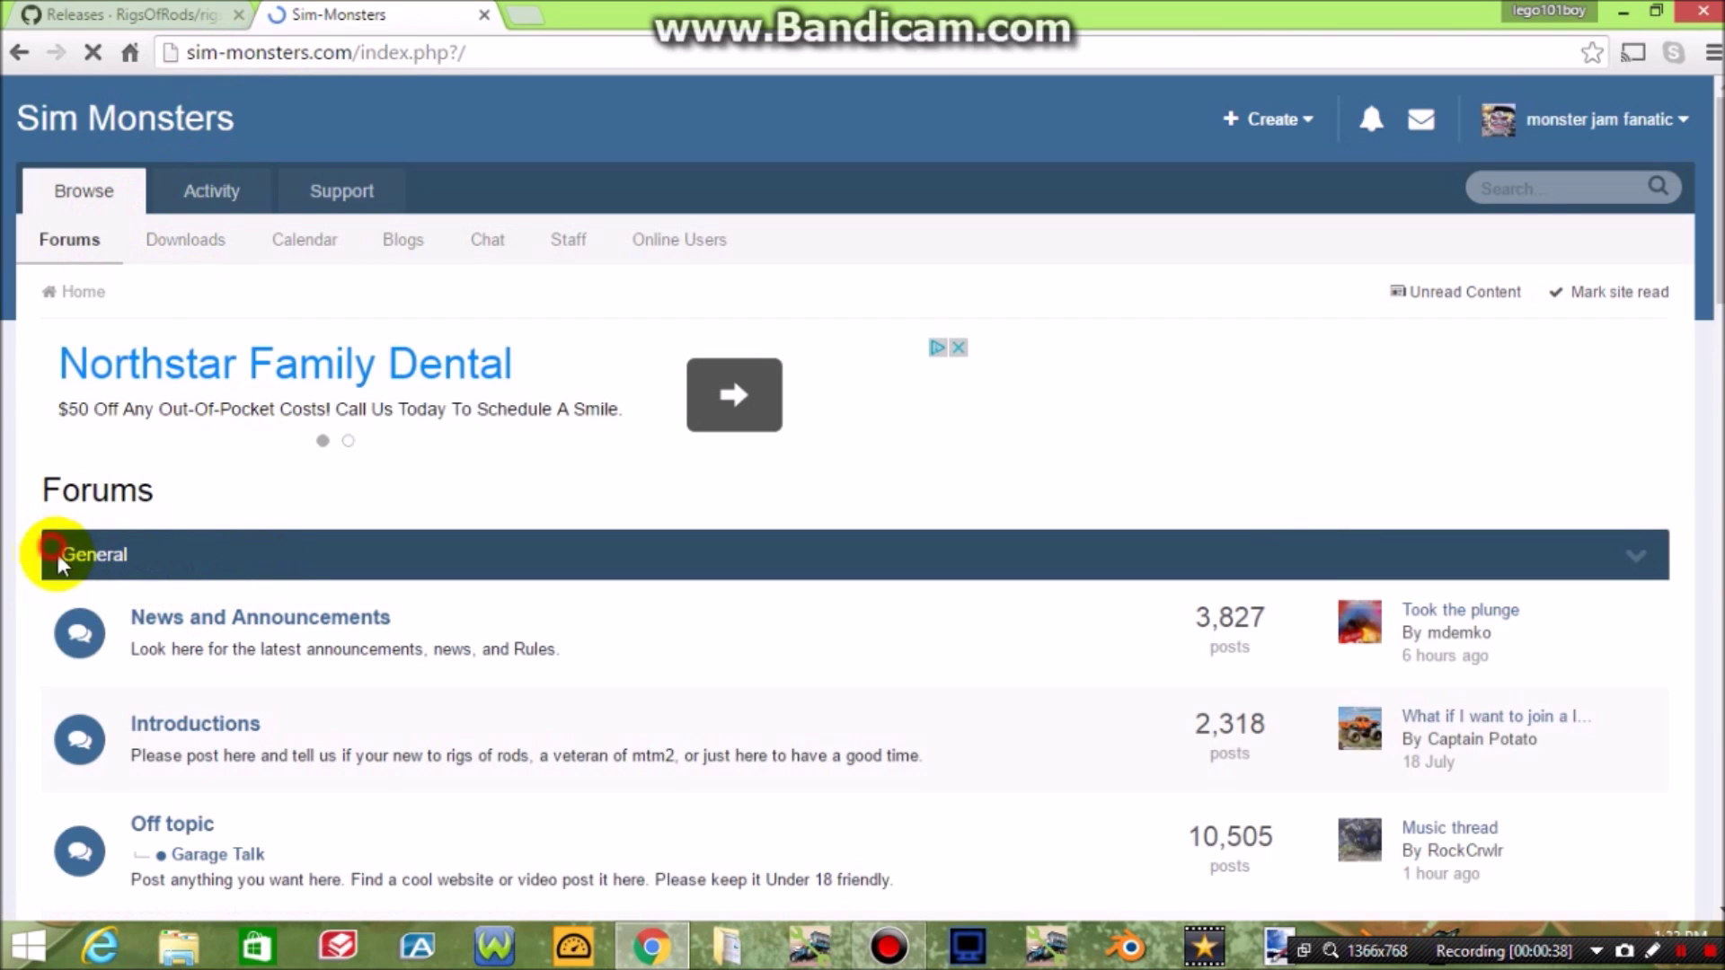
{"action": "left_click", "coordinate": [172, 565]}
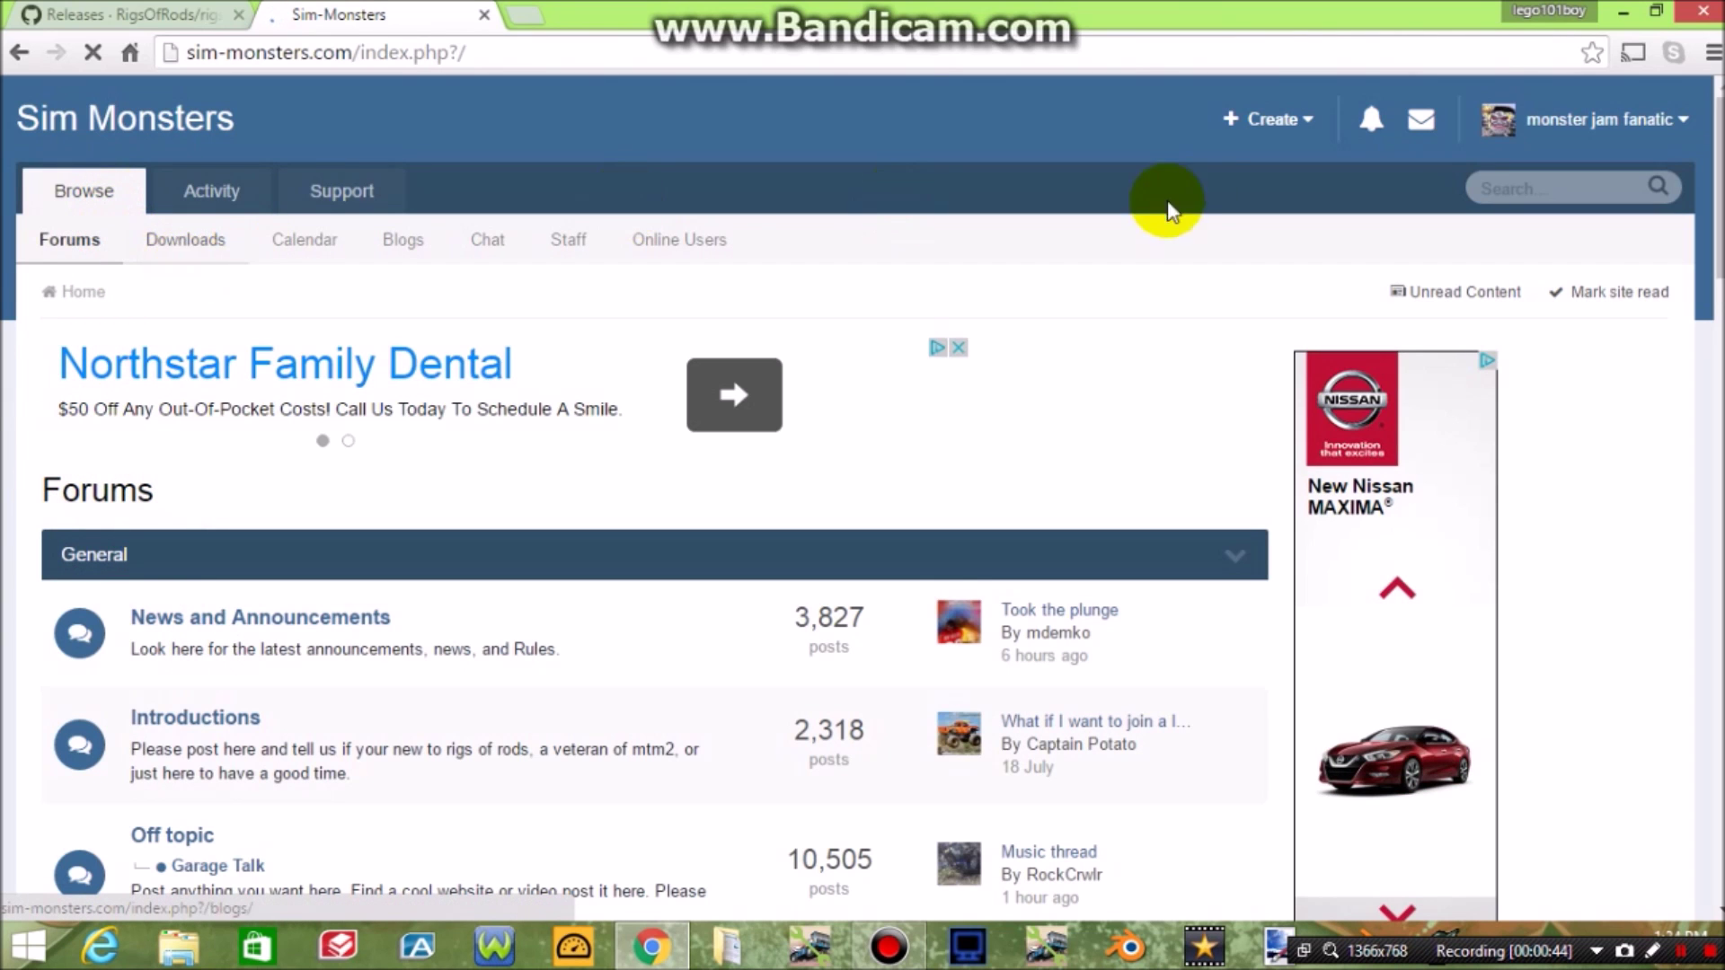
{"action": "left_click_drag", "start_coordinate": [1715, 134], "coordinate": [1633, 56]}
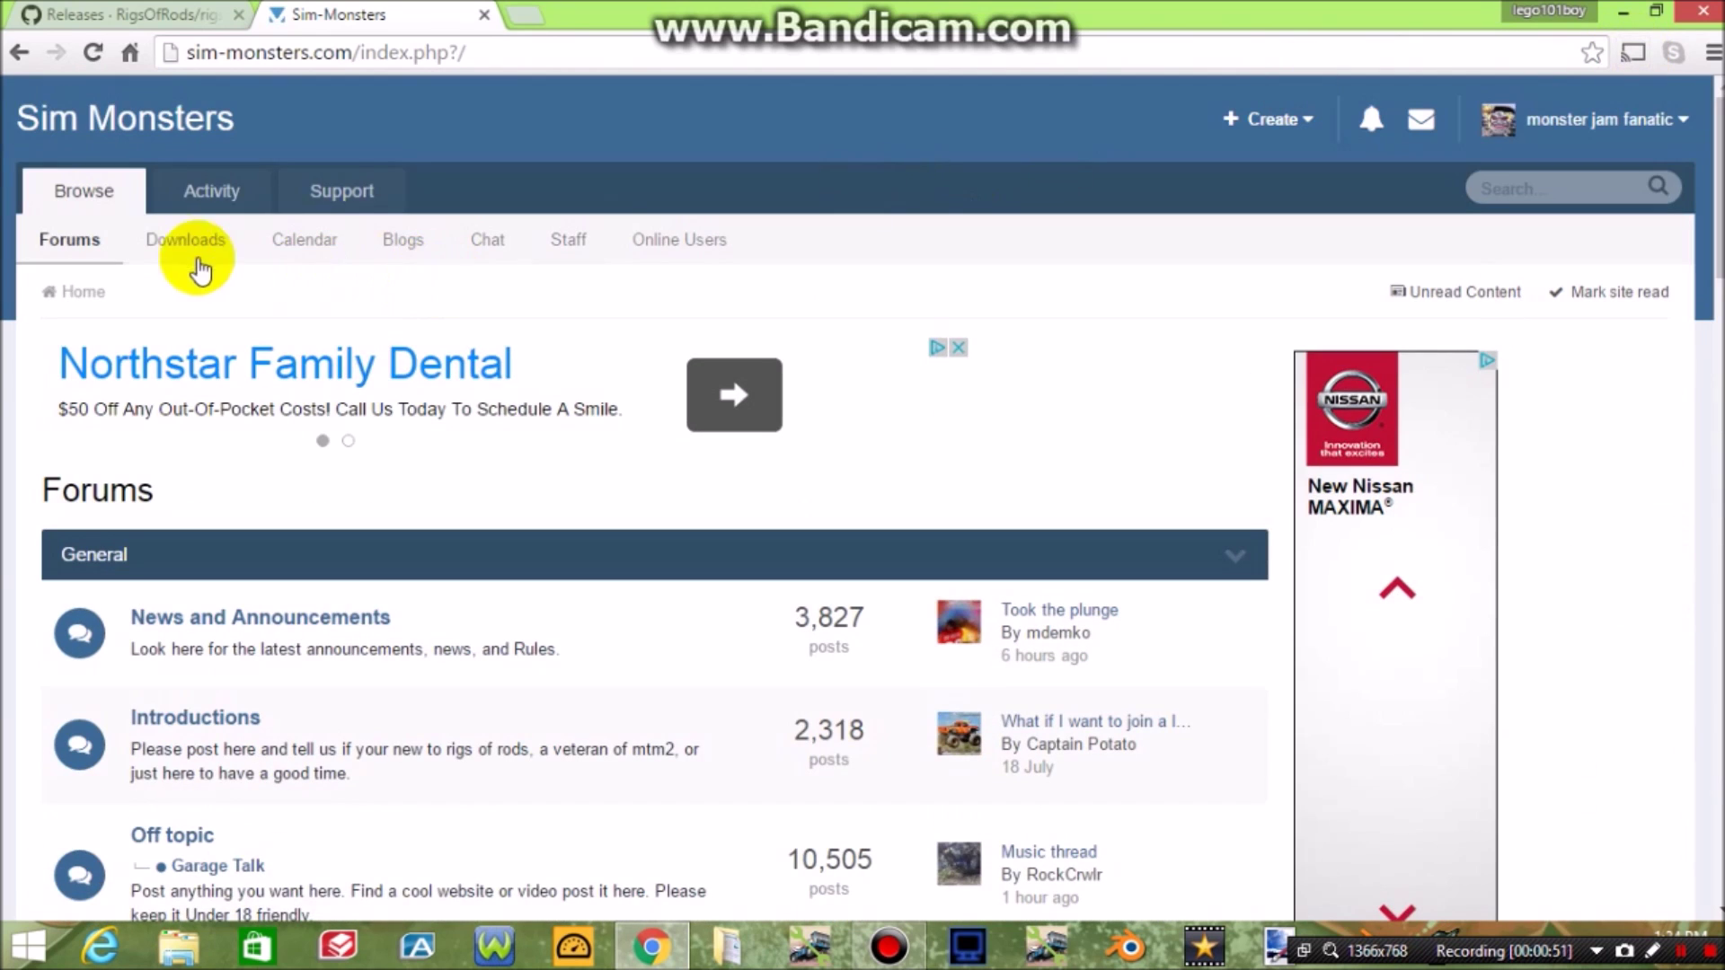
{"action": "left_click", "coordinate": [175, 240]}
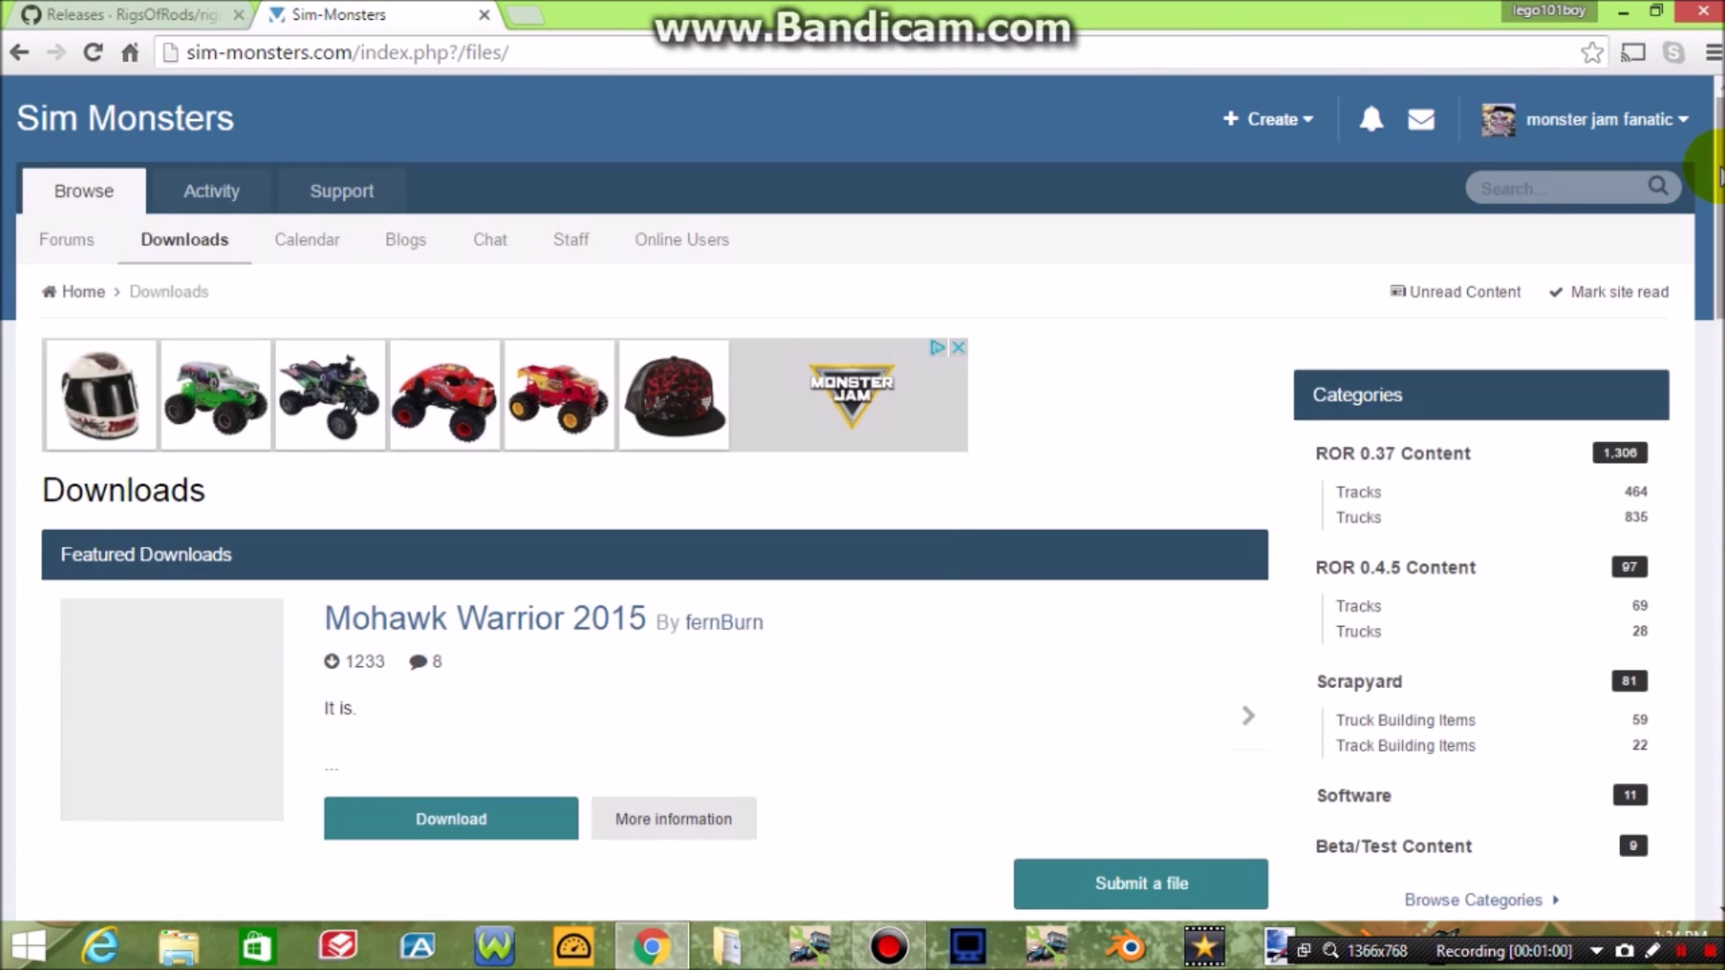
{"action": "left_click_drag", "start_coordinate": [1718, 175], "coordinate": [1641, 130]}
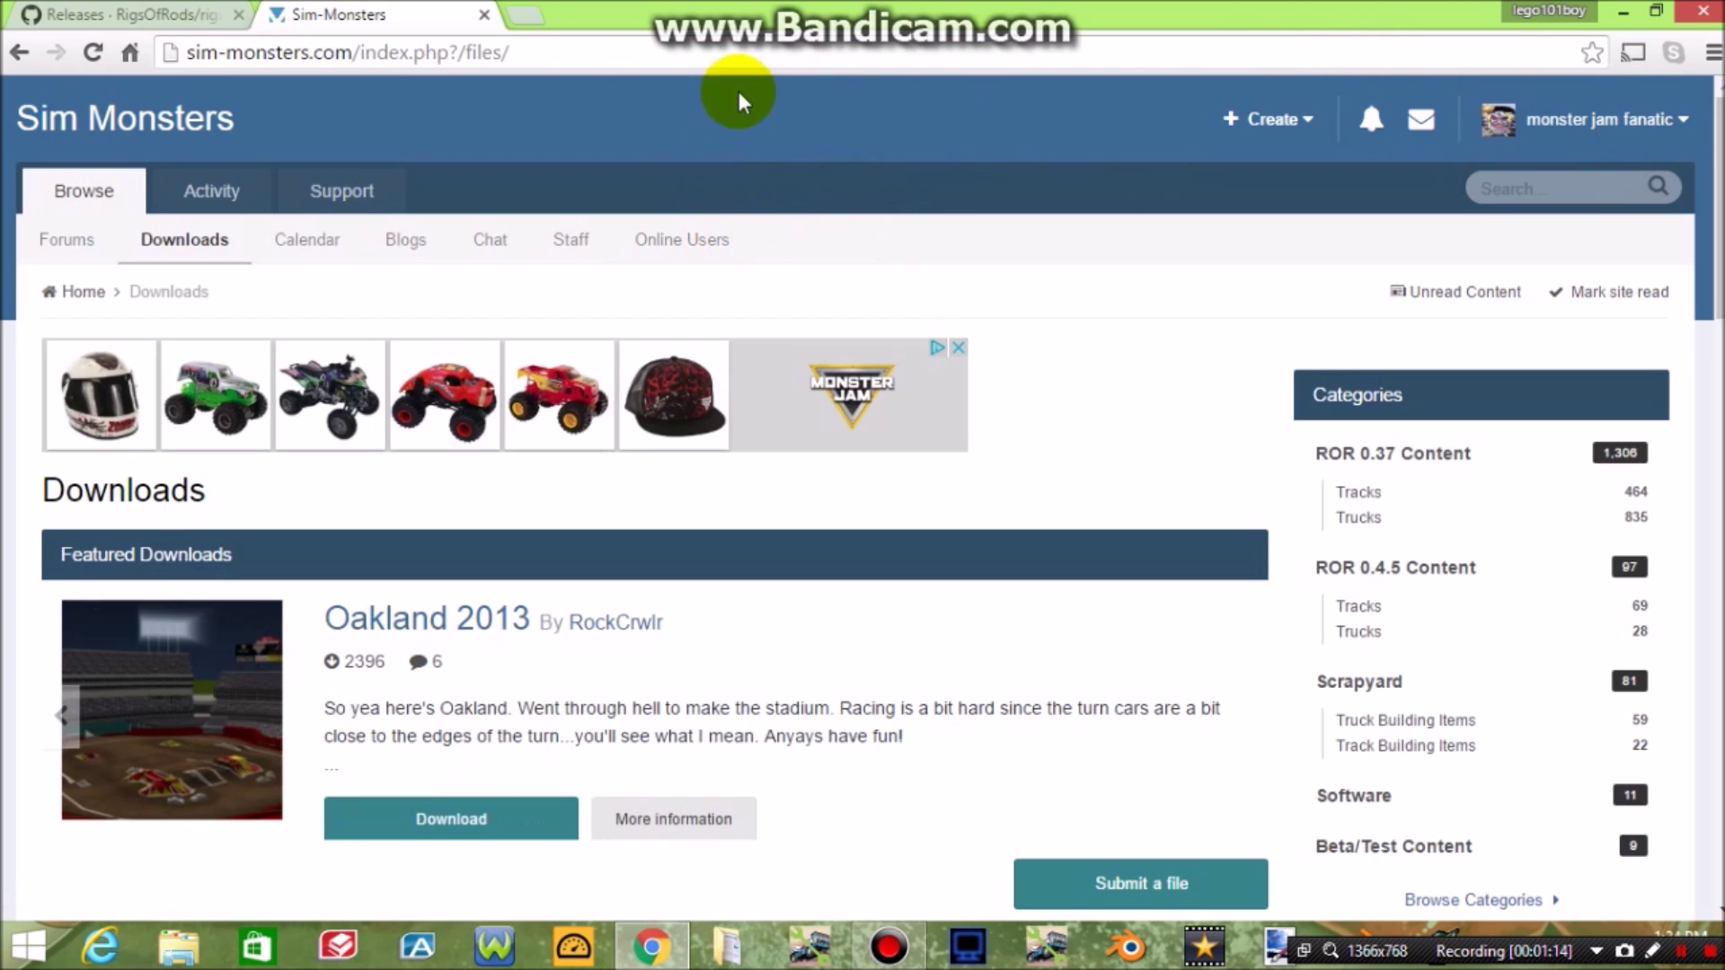
- Browse the Tracks category under ROR 0.4.5 Content and return to the Downloads overview
{"action": "scroll", "coordinate": [1482, 359], "scroll_direction": "down", "scroll_amount": 2}
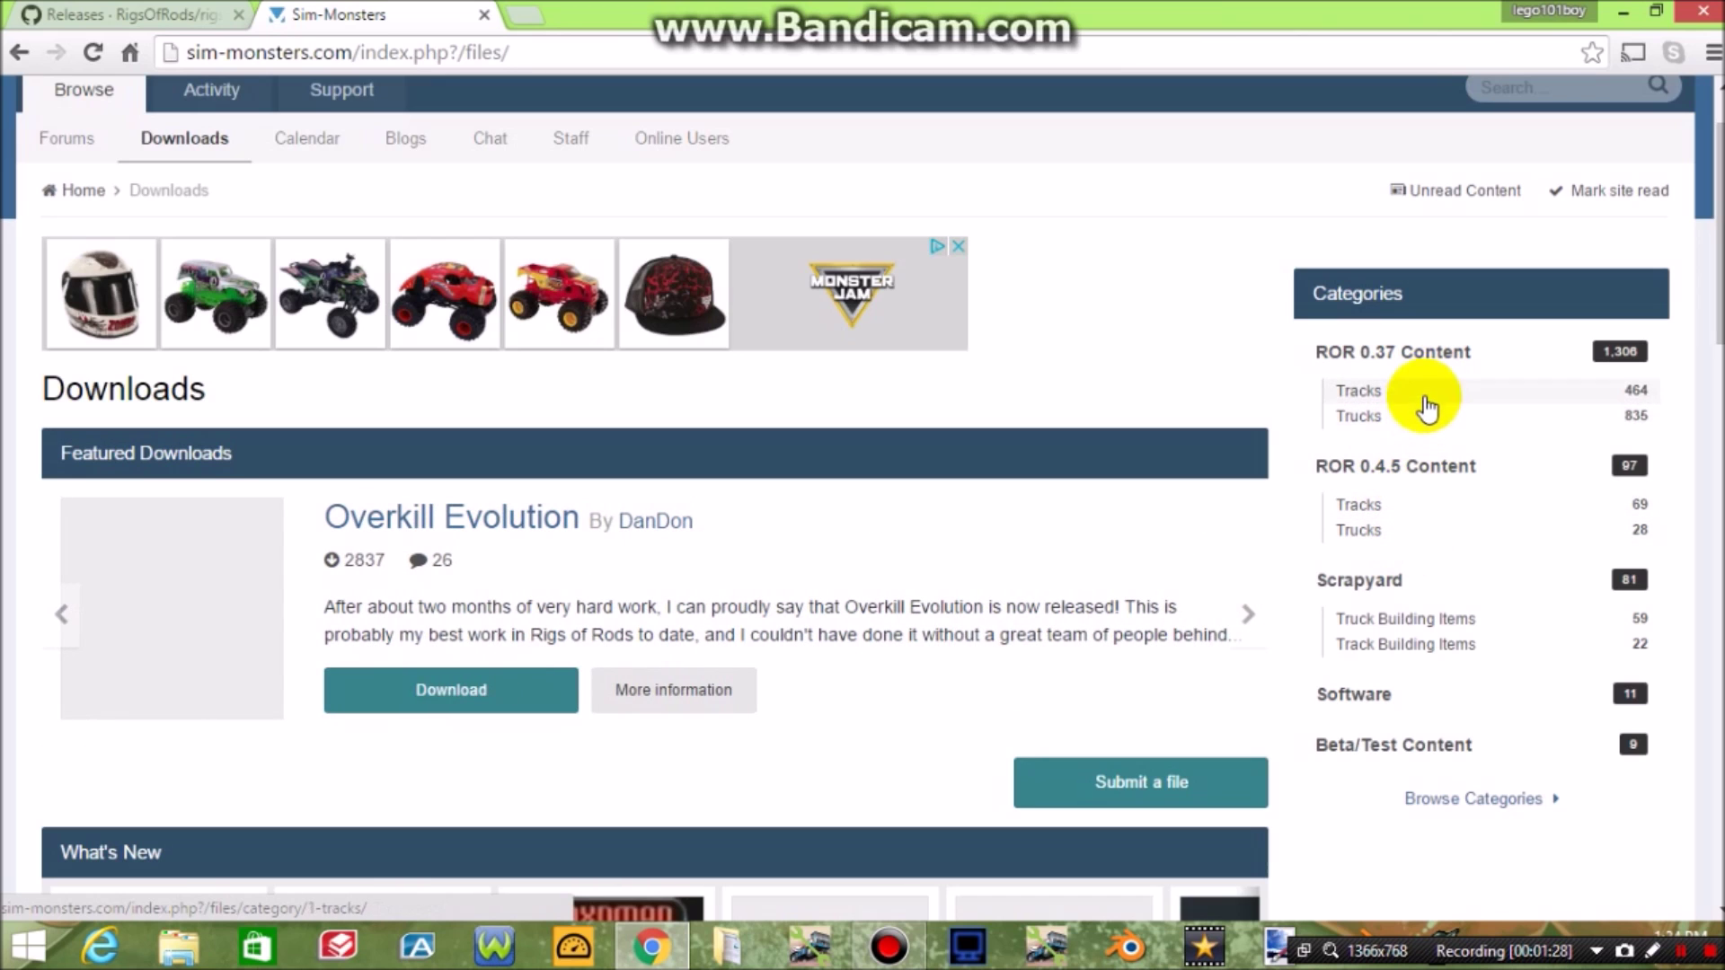
{"action": "left_click", "coordinate": [1426, 510]}
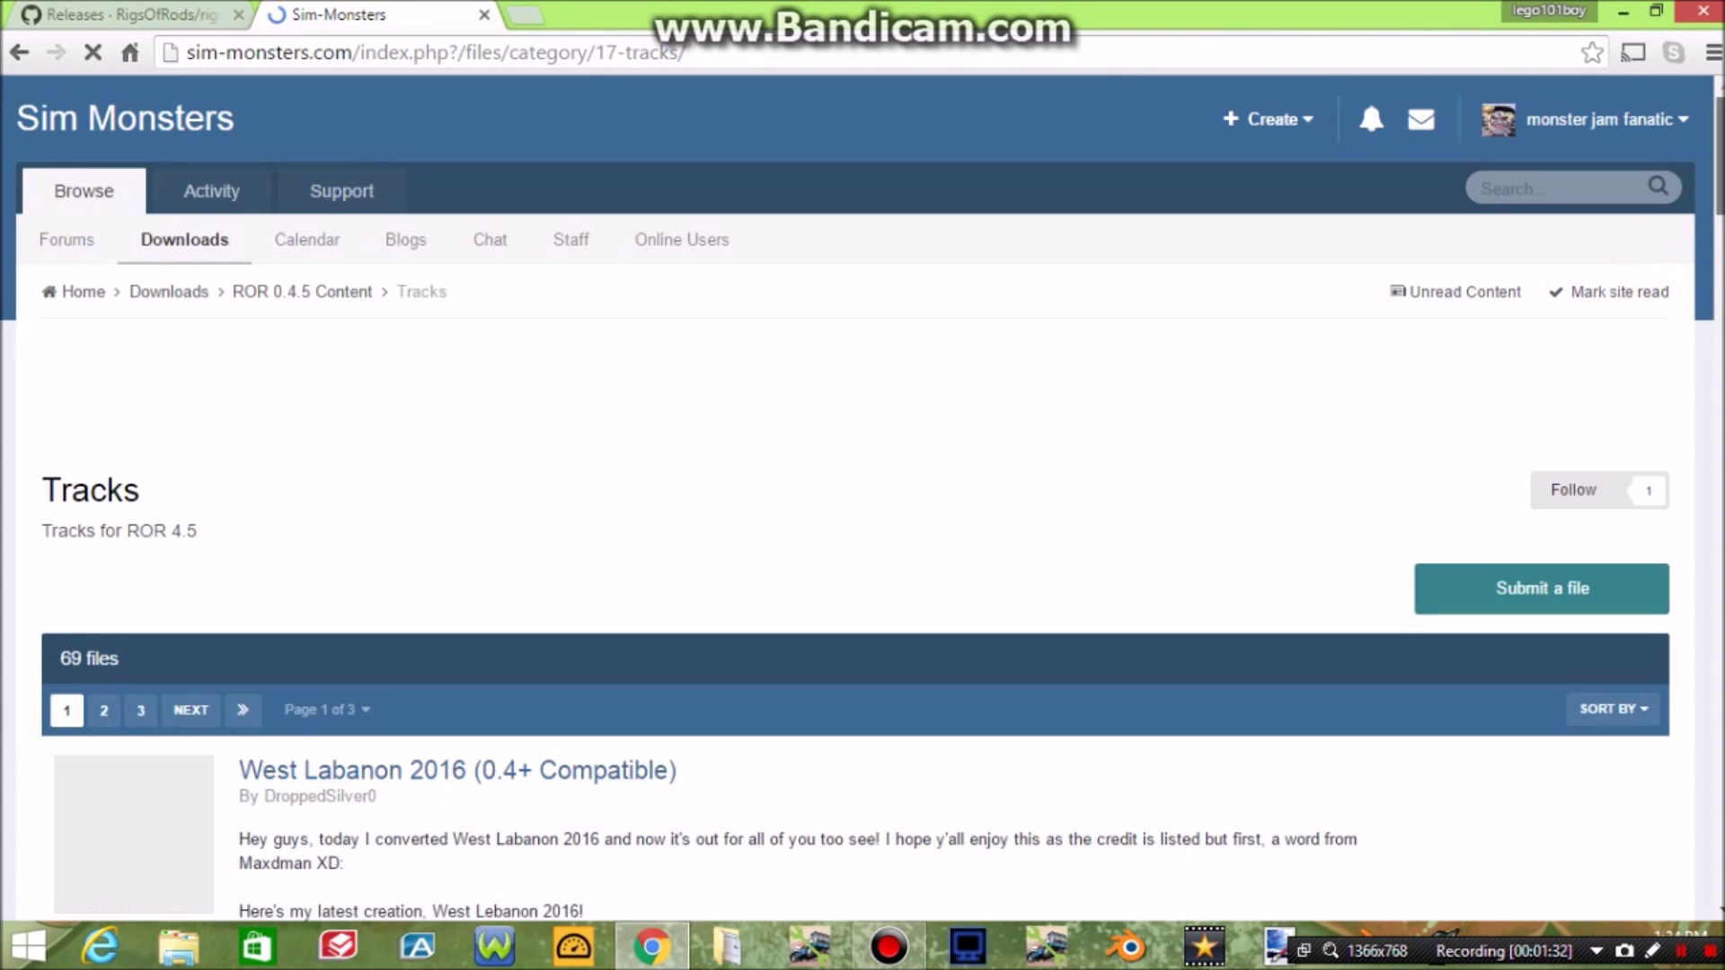
{"action": "scroll", "coordinate": [862, 498], "scroll_direction": "down", "scroll_amount": 4}
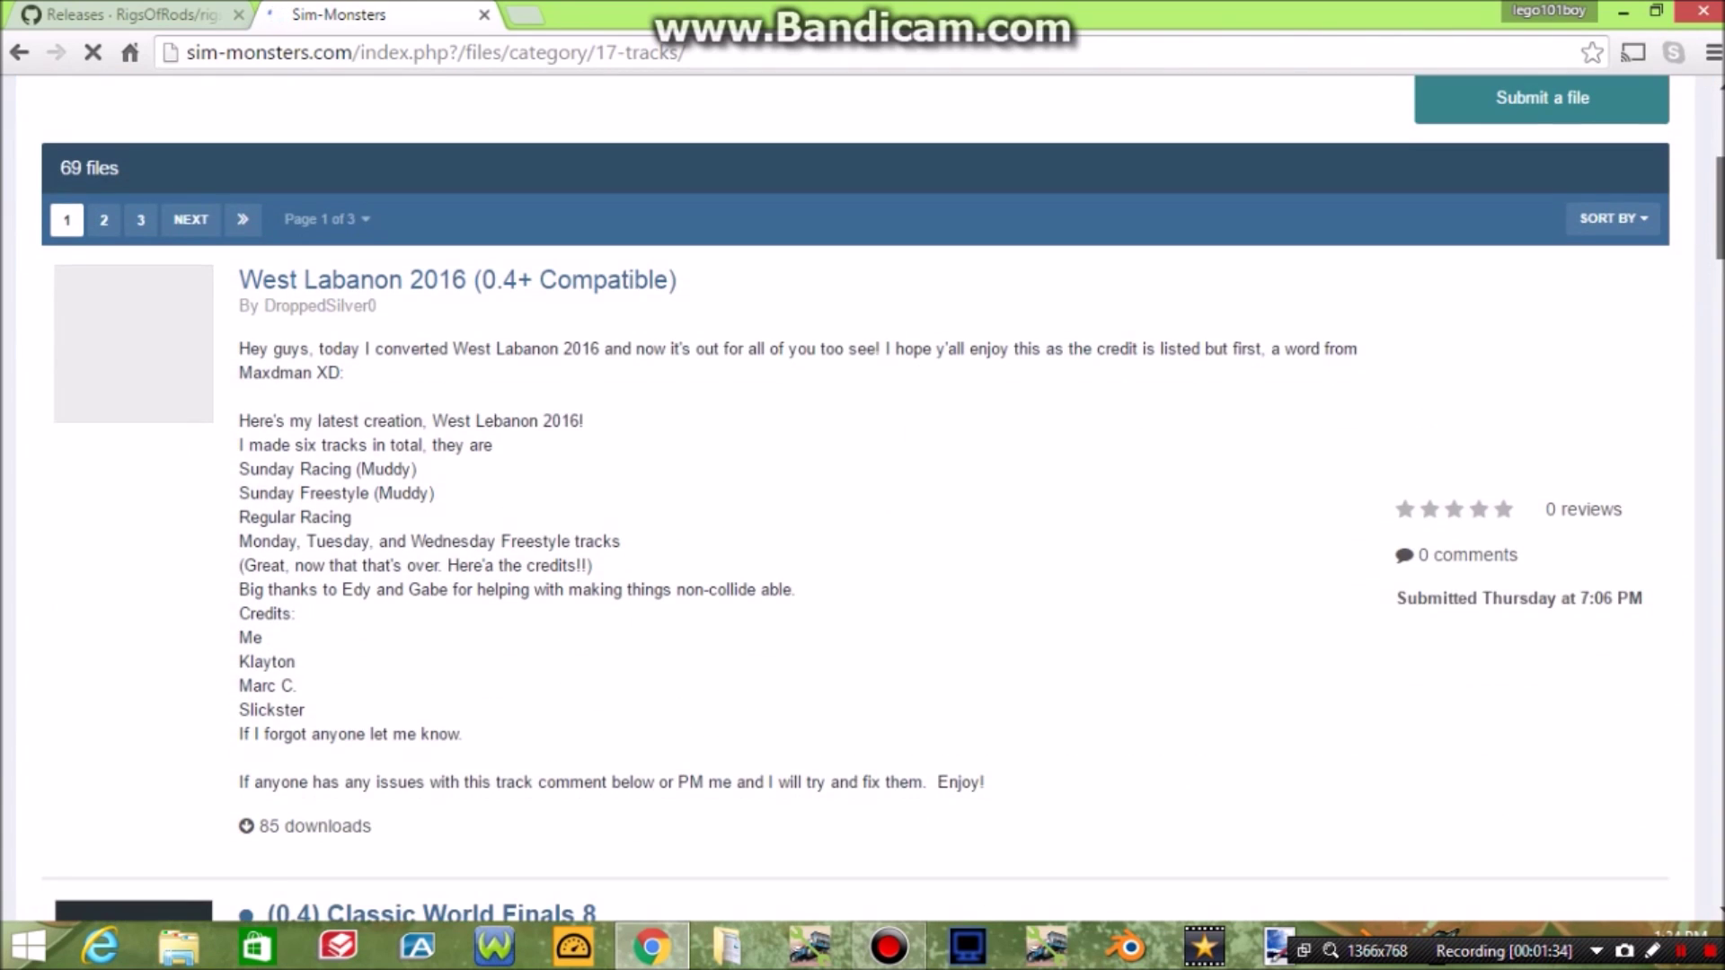
{"action": "scroll", "coordinate": [924, 239], "scroll_direction": "down", "scroll_amount": 6}
{"action": "scroll", "coordinate": [966, 245], "scroll_direction": "up", "scroll_amount": 6}
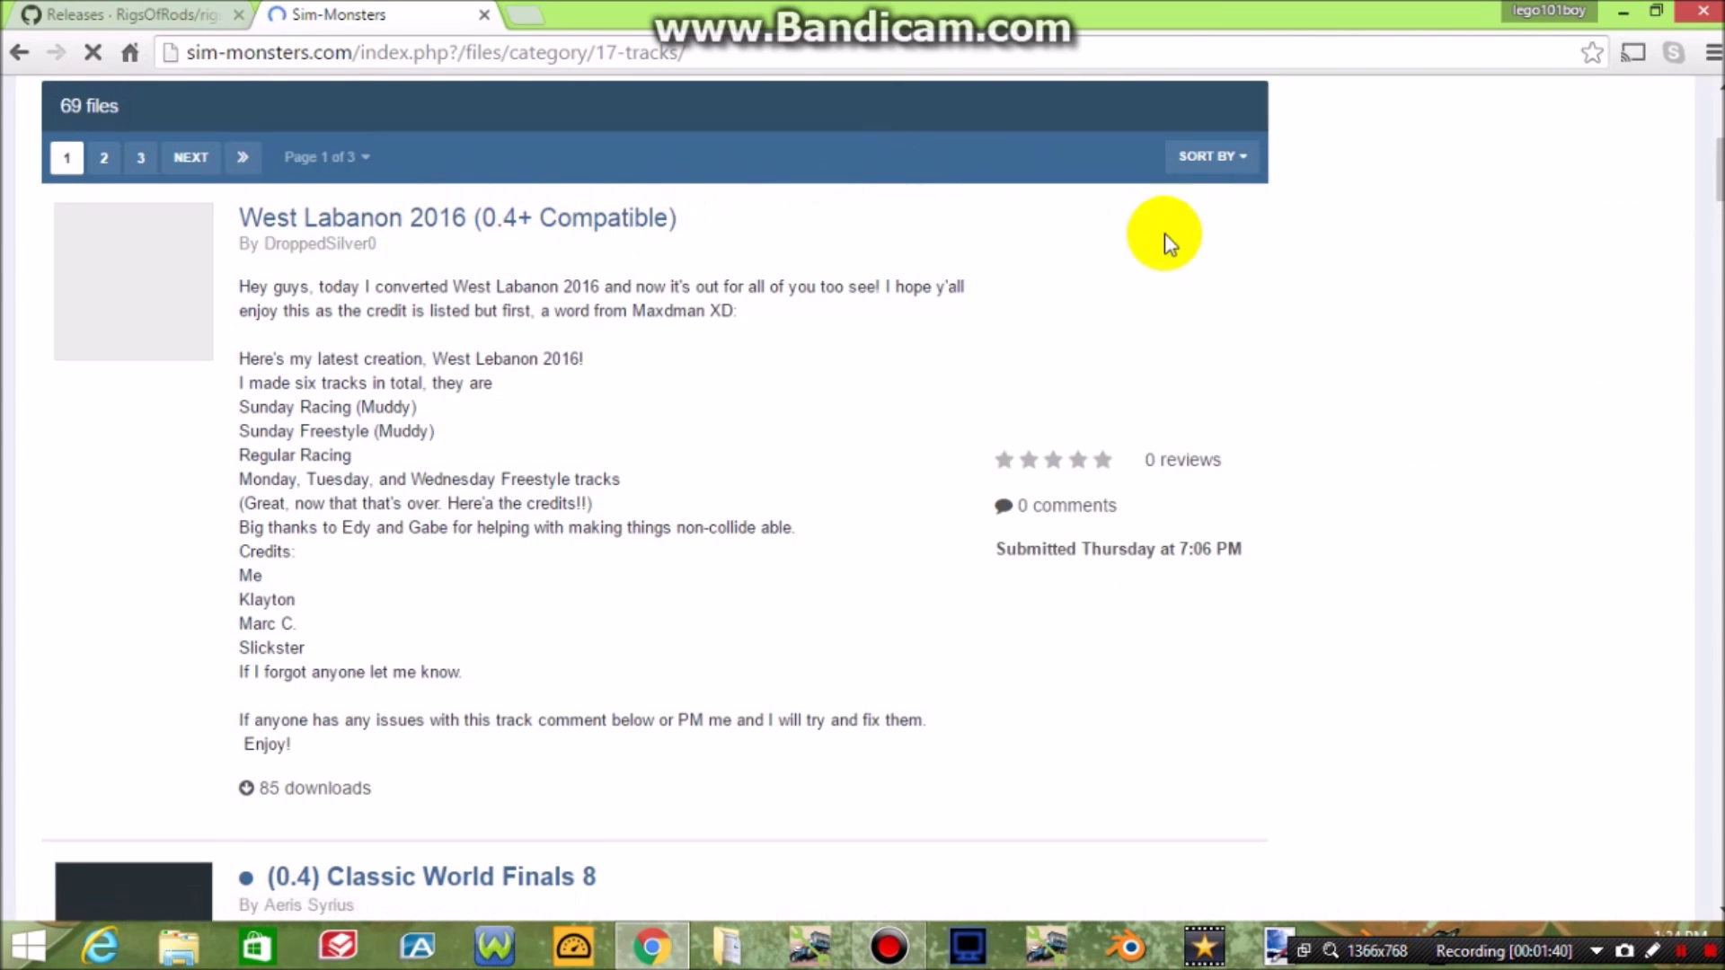
{"action": "left_click_drag", "start_coordinate": [1716, 202], "coordinate": [1710, 133]}
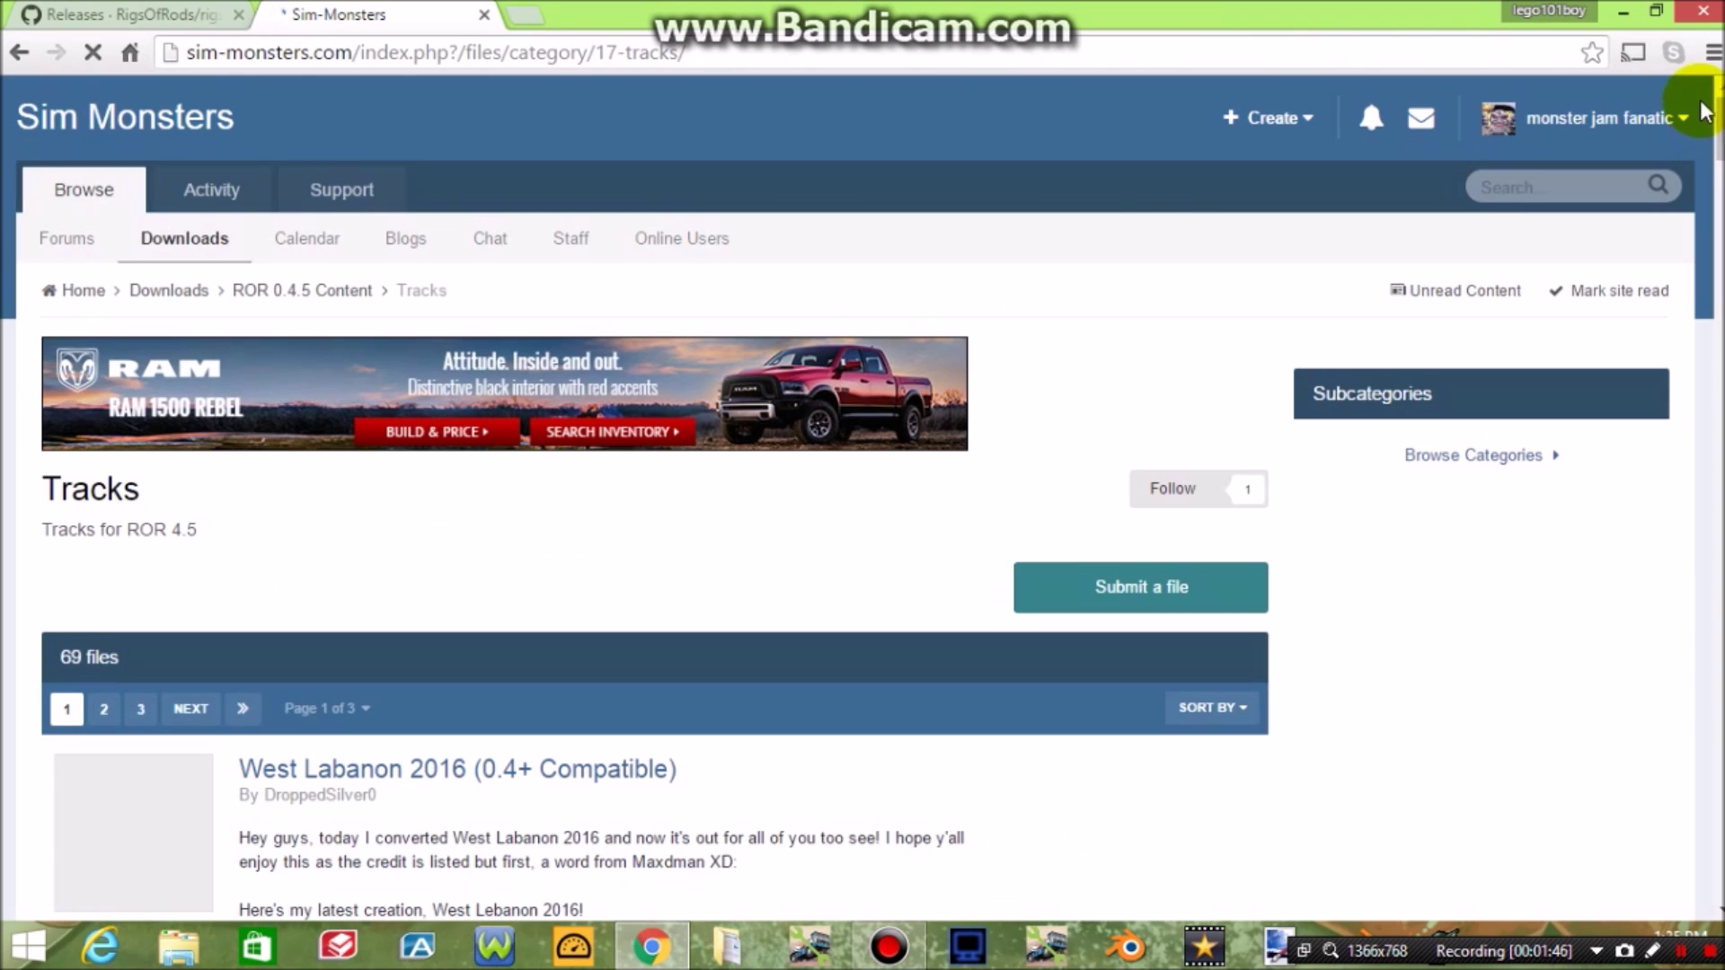
{"action": "left_click", "coordinate": [174, 241]}
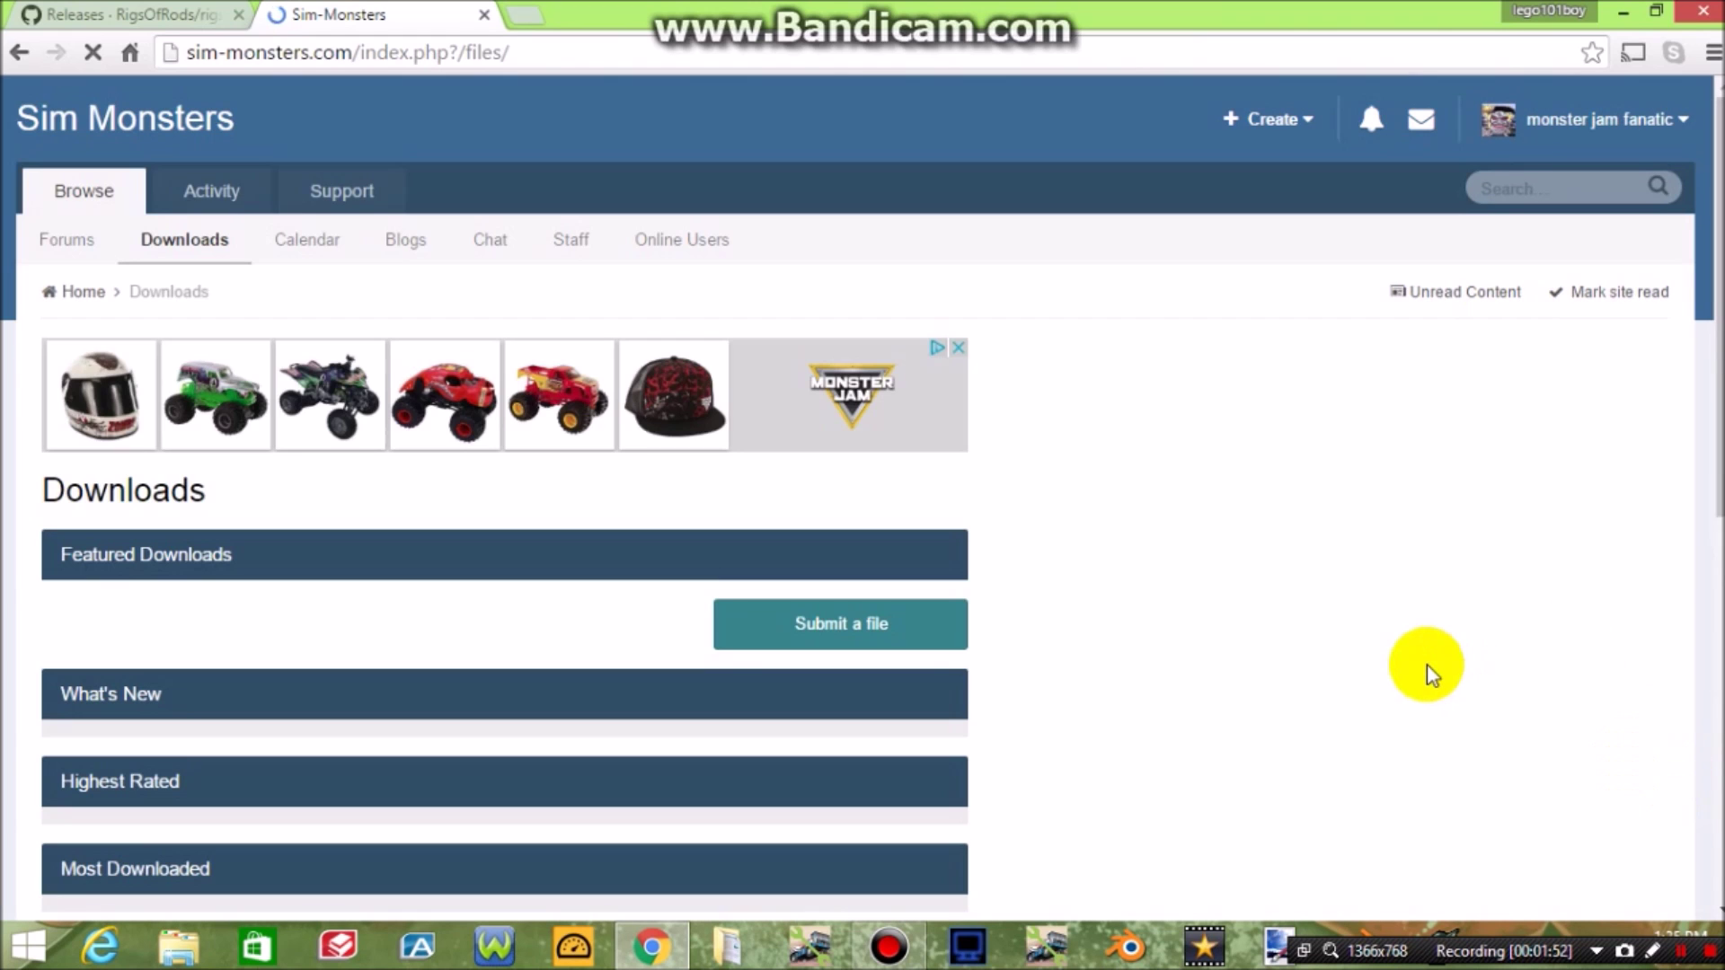
{"action": "left_click", "coordinate": [1714, 957]}
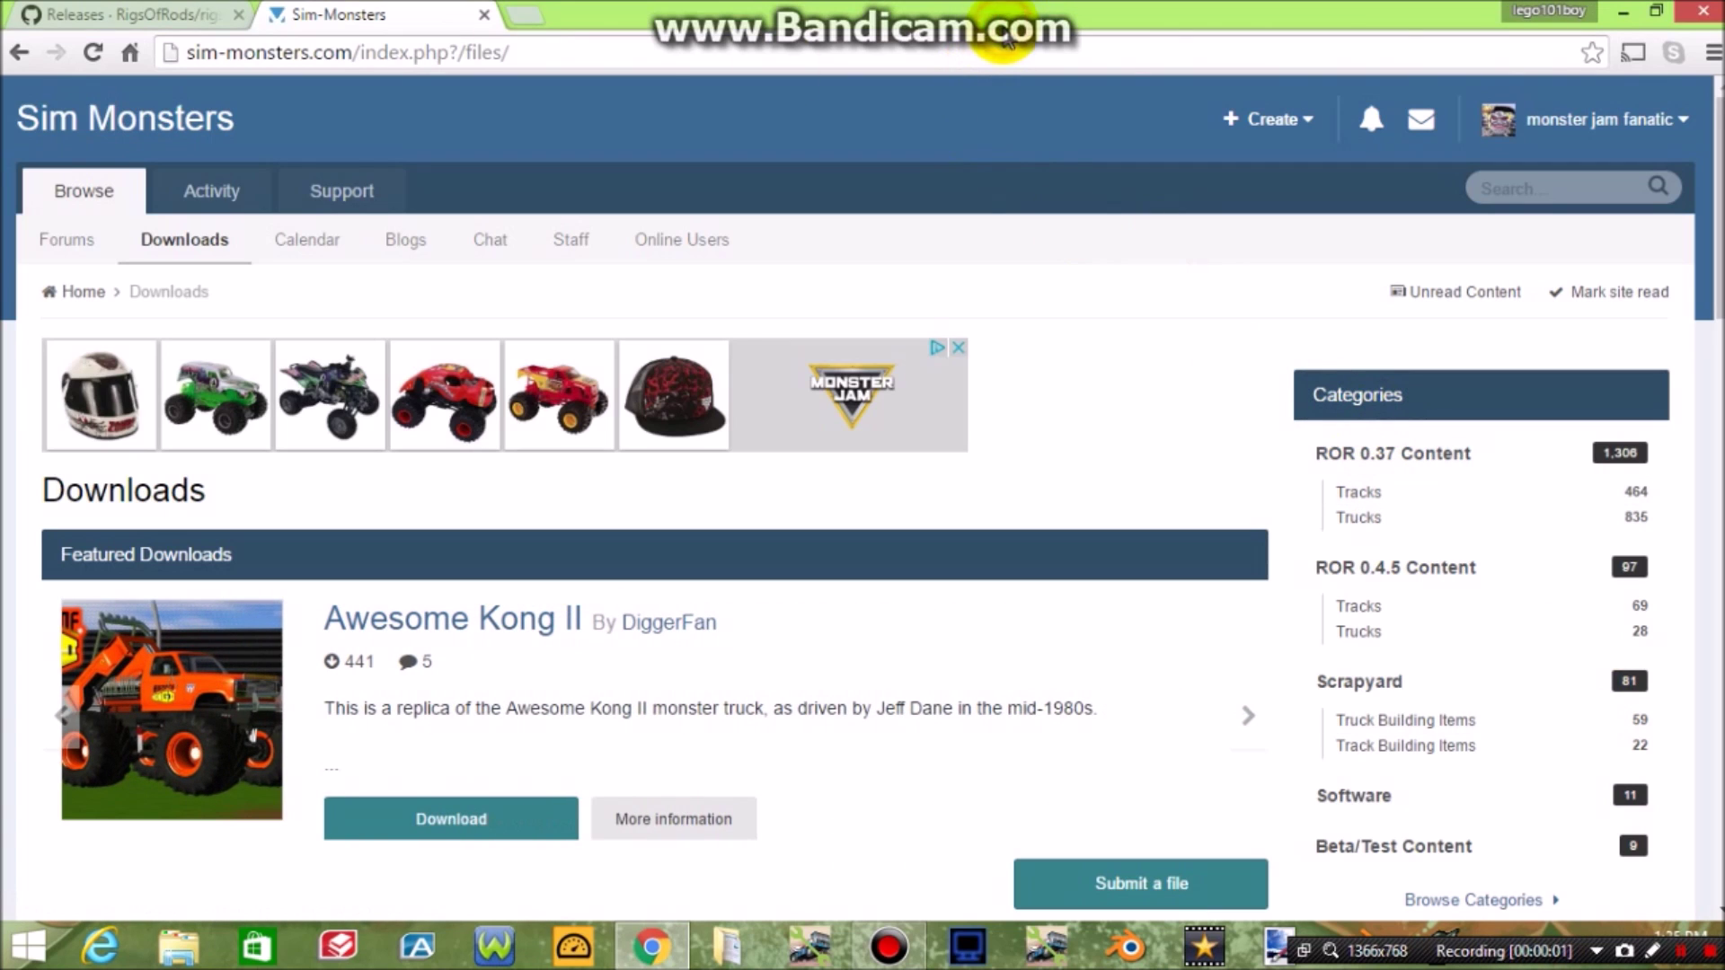
- Download Rigs_of_Rods_v0.4.5.1.exe from the 0.4.5.1 release on the open GitHub releases page and dismiss the download bar
{"action": "left_click", "coordinate": [180, 27]}
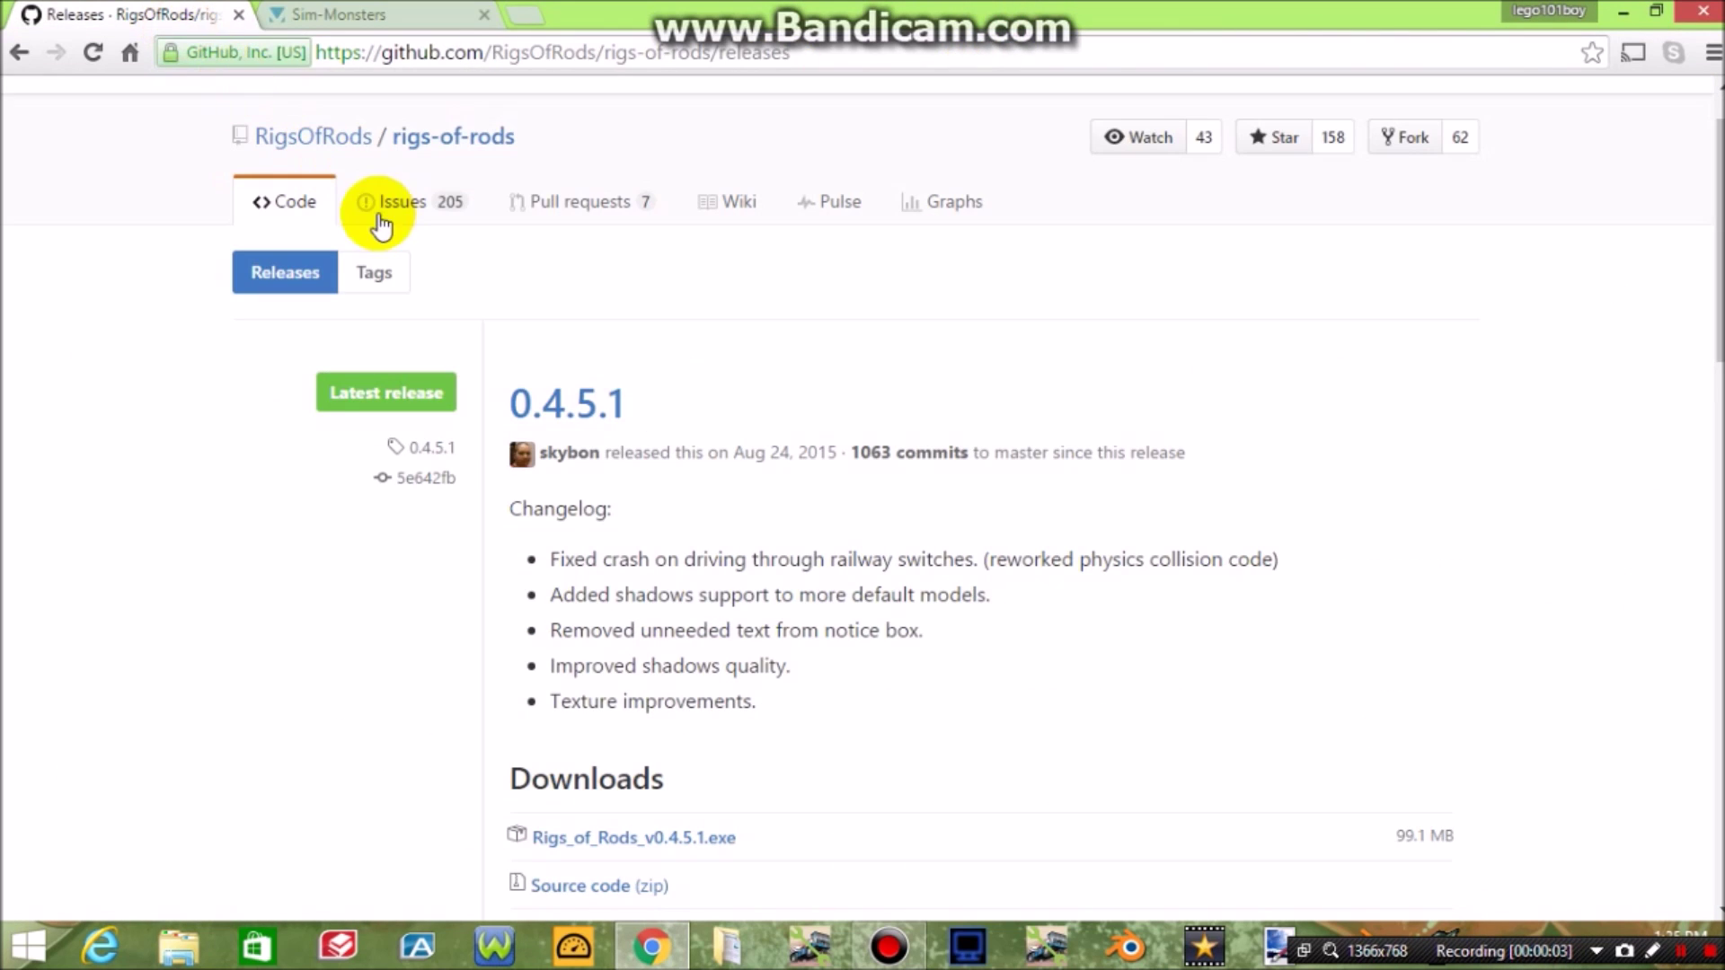
{"action": "scroll", "coordinate": [862, 485], "scroll_direction": "down", "scroll_amount": 1}
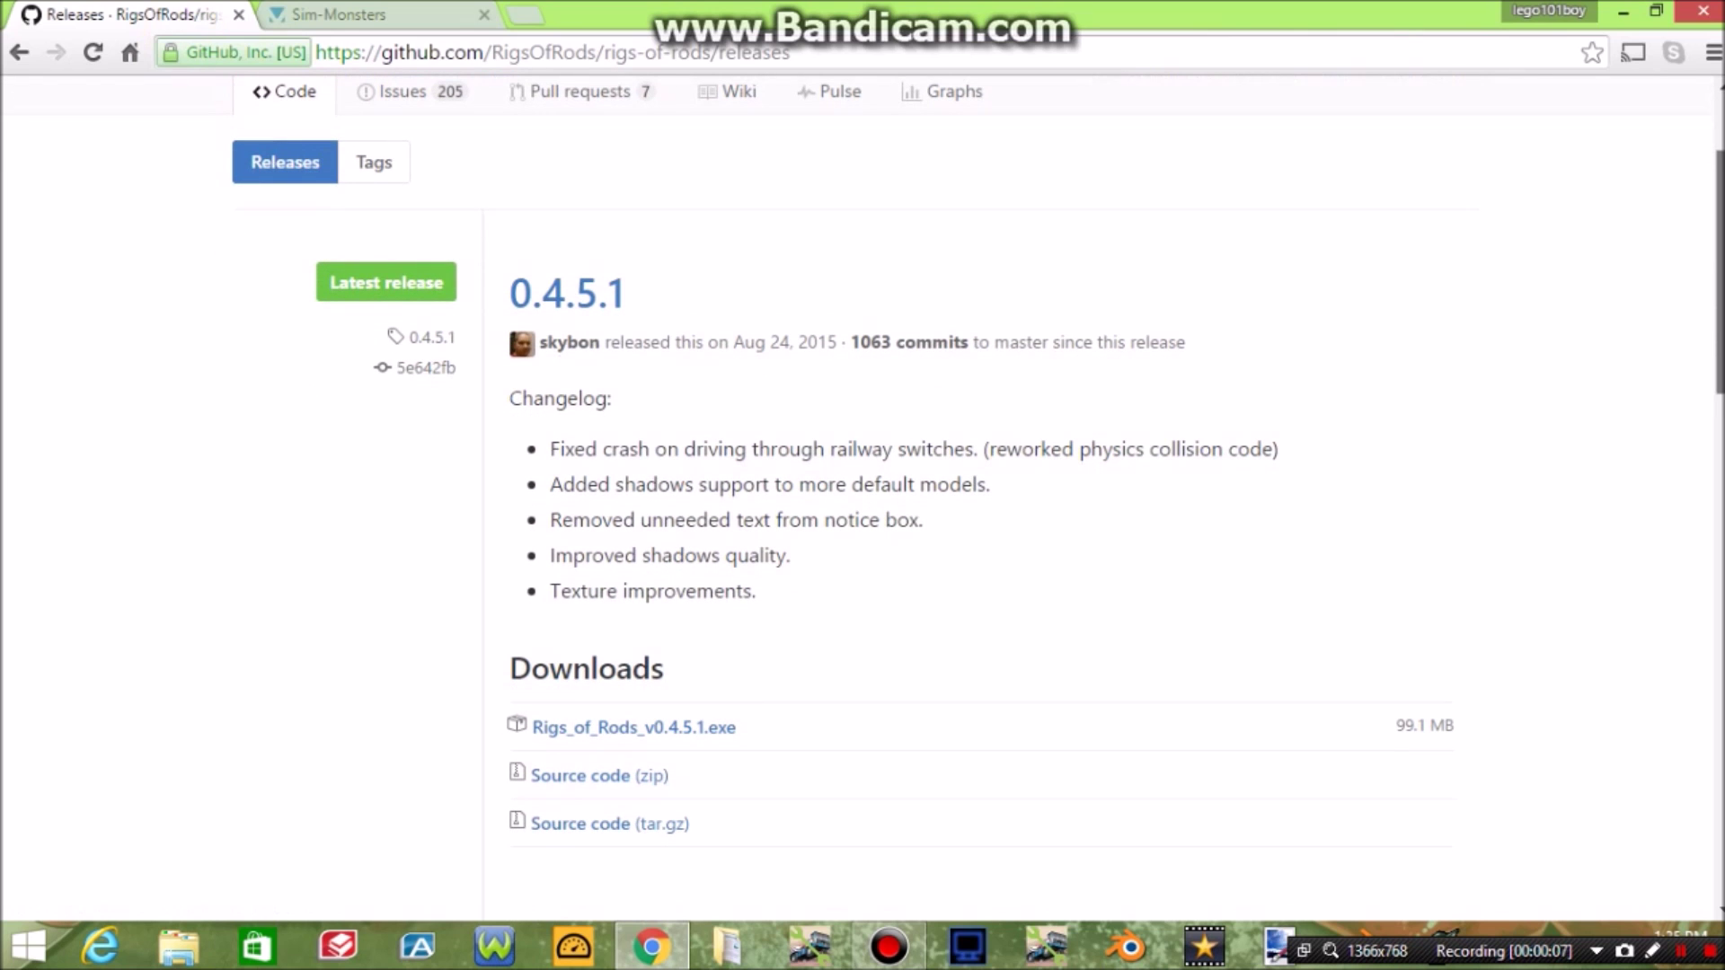
{"action": "scroll", "coordinate": [862, 485], "scroll_direction": "down", "scroll_amount": 1}
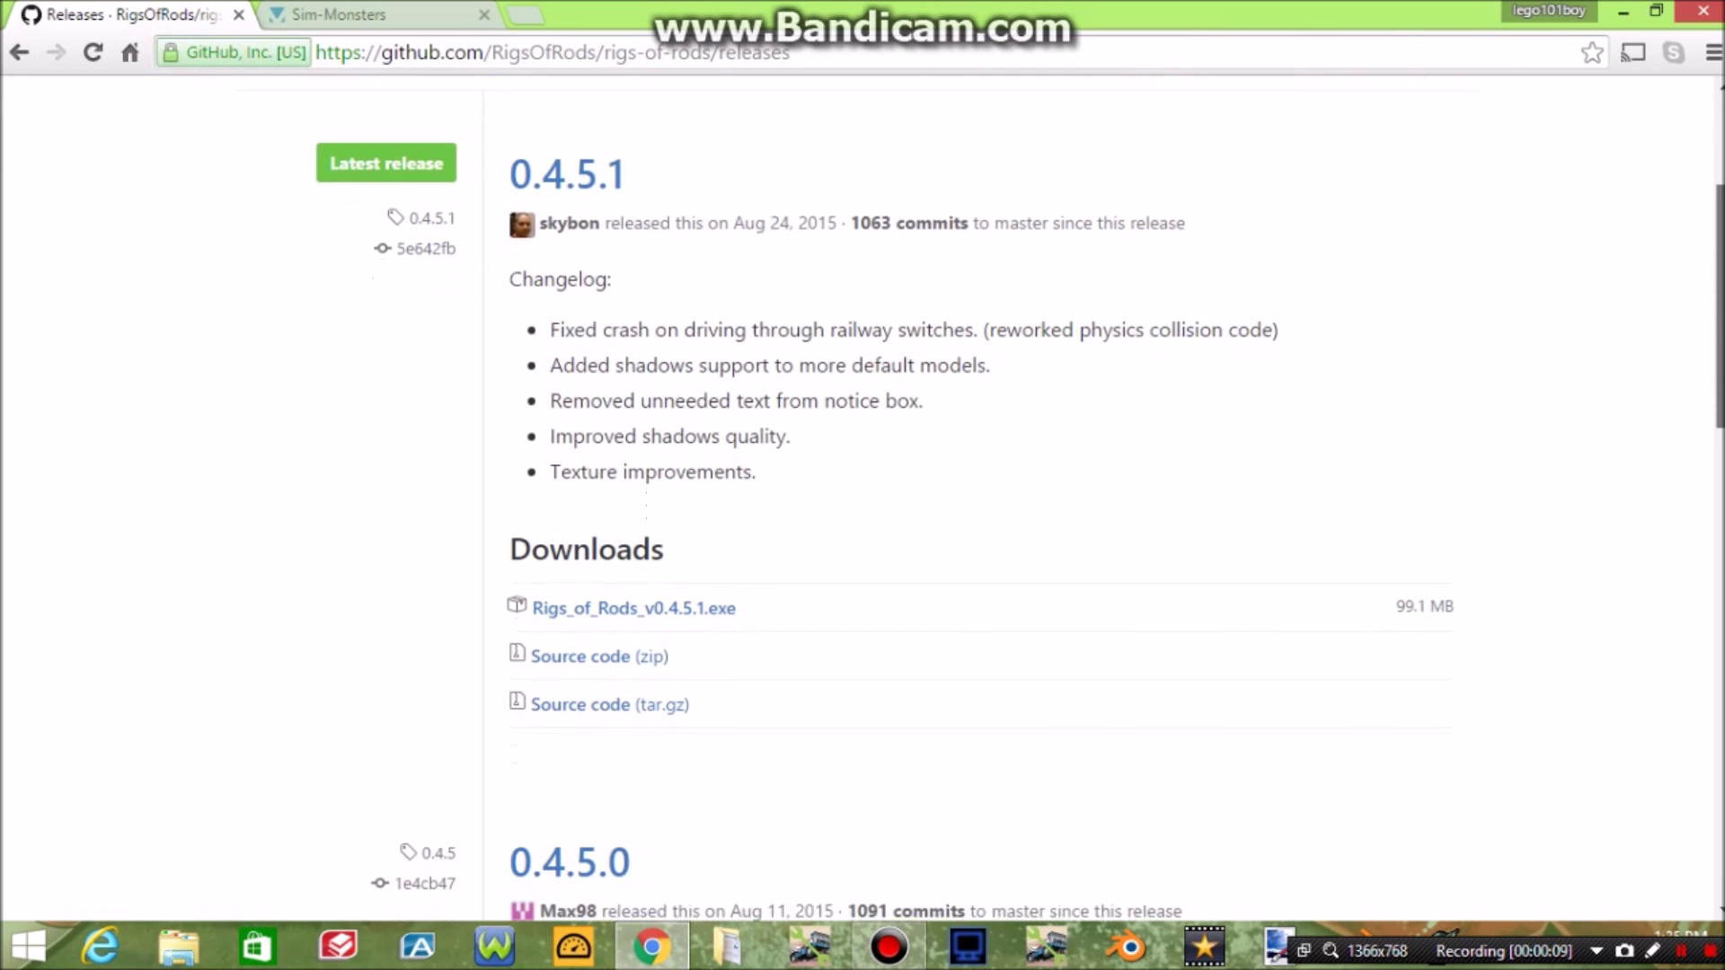
{"action": "scroll", "coordinate": [862, 485], "scroll_direction": "up", "scroll_amount": 2}
{"action": "scroll", "coordinate": [863, 485], "scroll_direction": "down", "scroll_amount": 1}
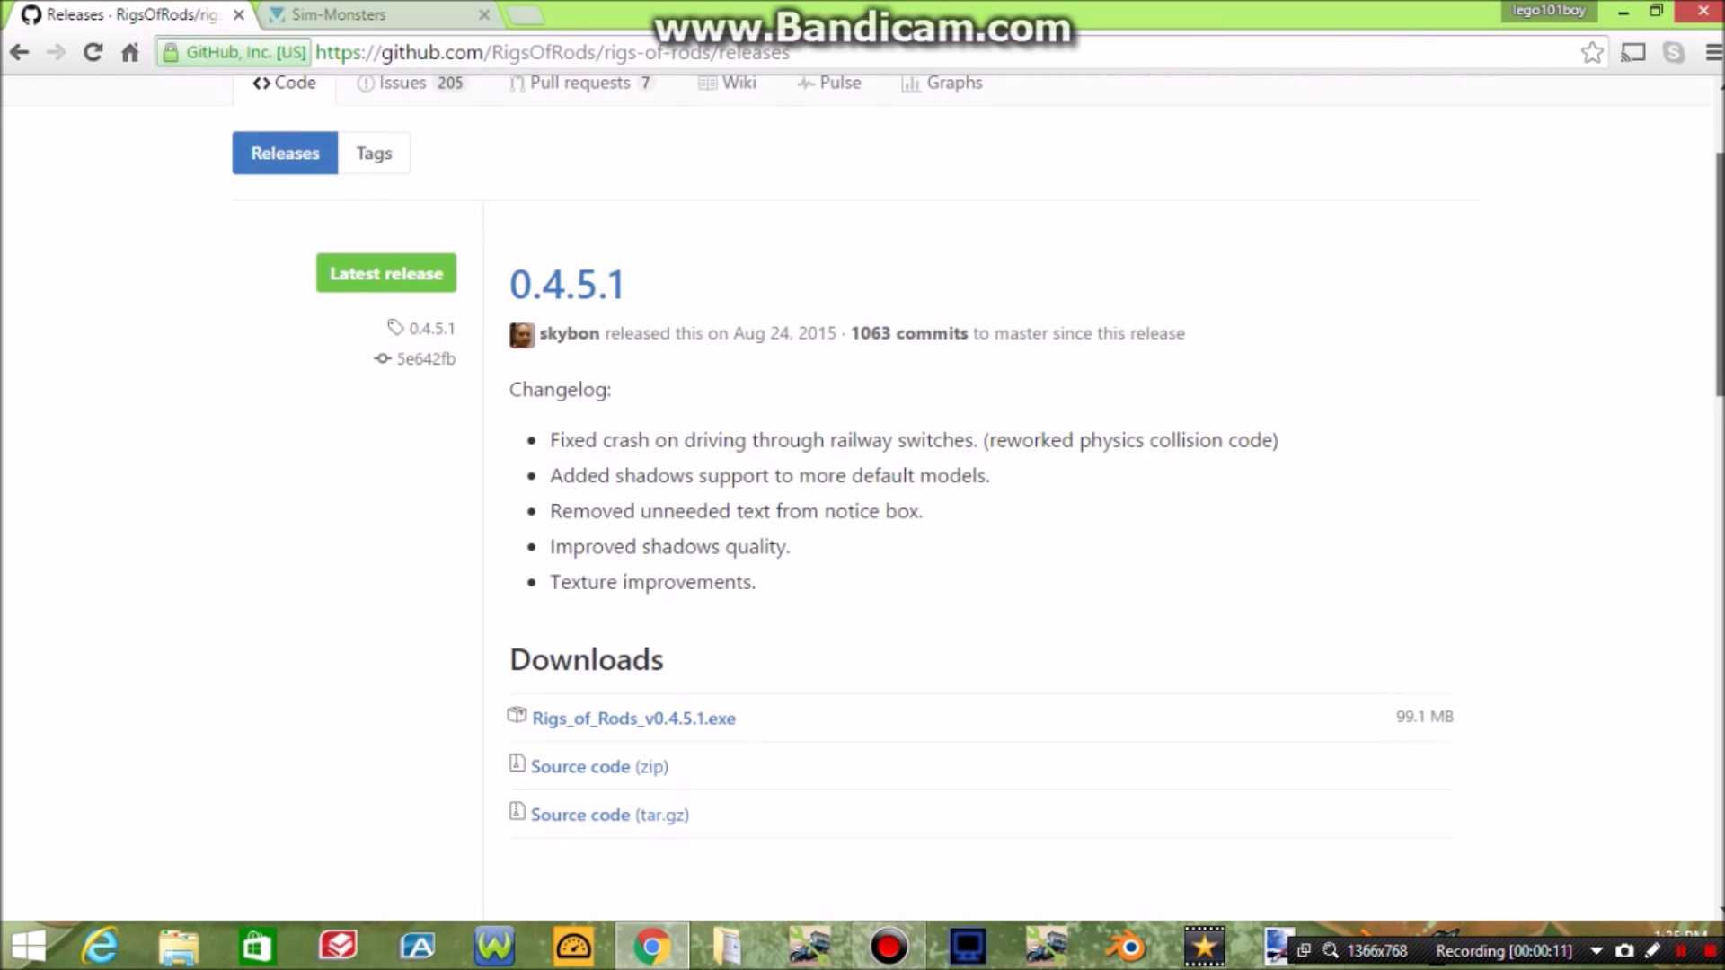
{"action": "left_click_drag", "start_coordinate": [1720, 188], "coordinate": [1706, 271]}
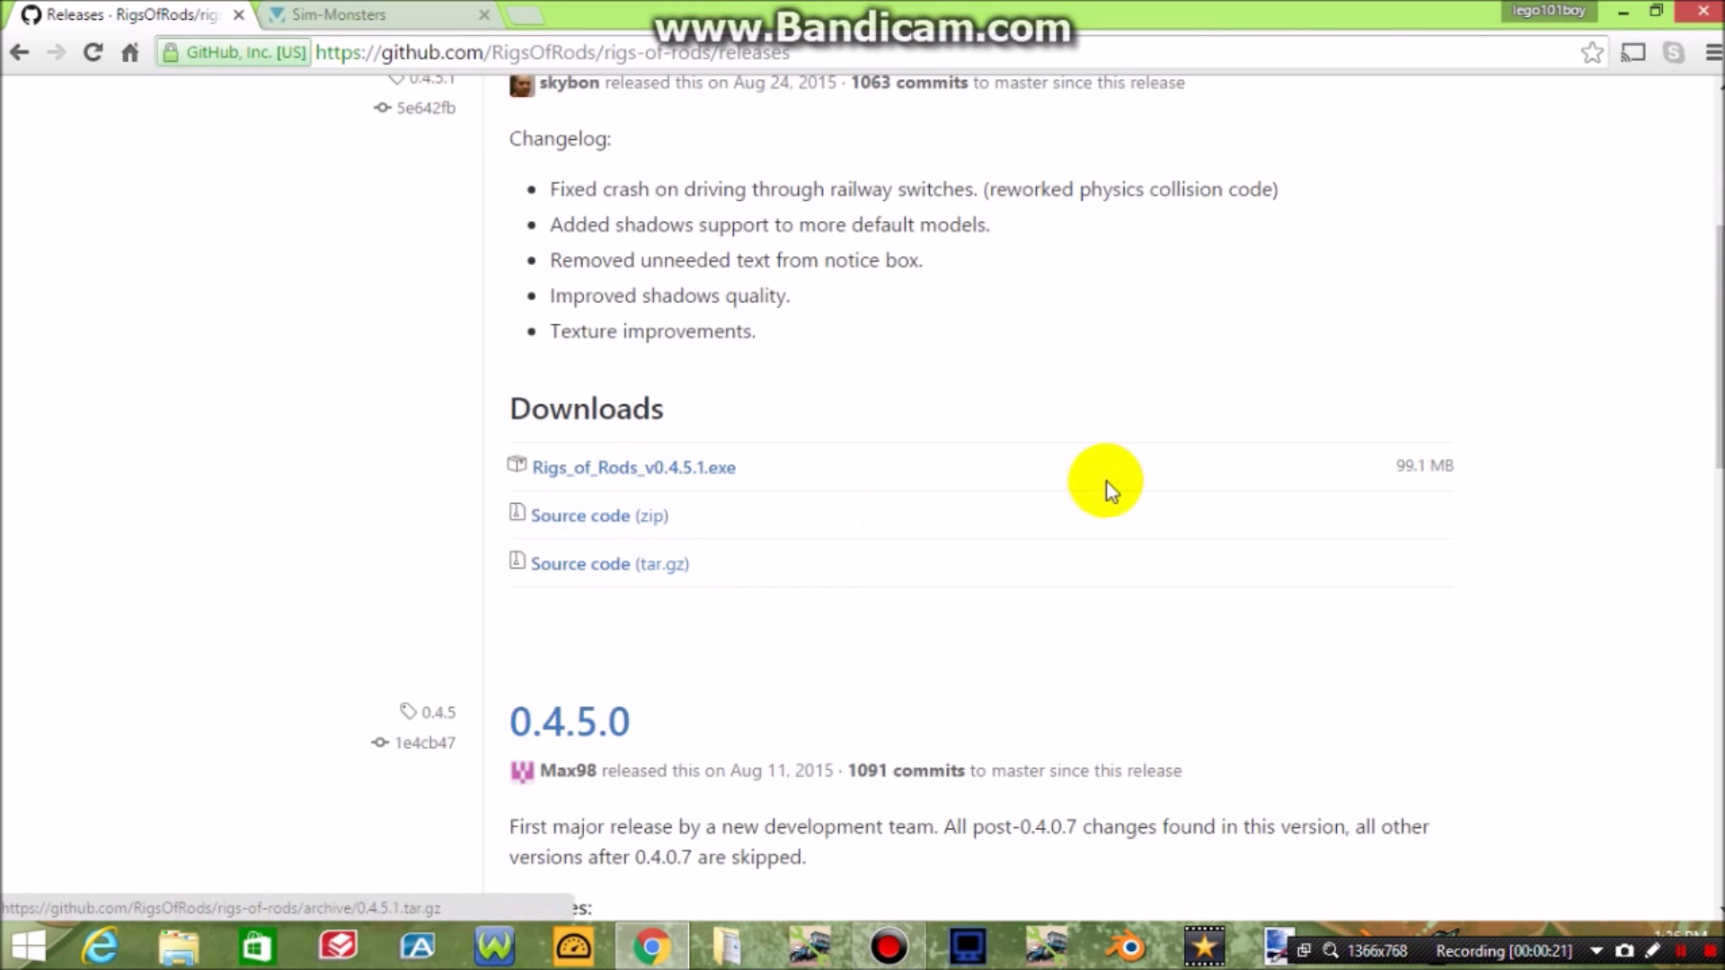
{"action": "mouse_move", "coordinate": [1721, 382]}
{"action": "left_mouse_down"}
{"action": "mouse_move", "coordinate": [1721, 272]}
{"action": "mouse_move", "coordinate": [1716, 377]}
{"action": "left_mouse_up"}
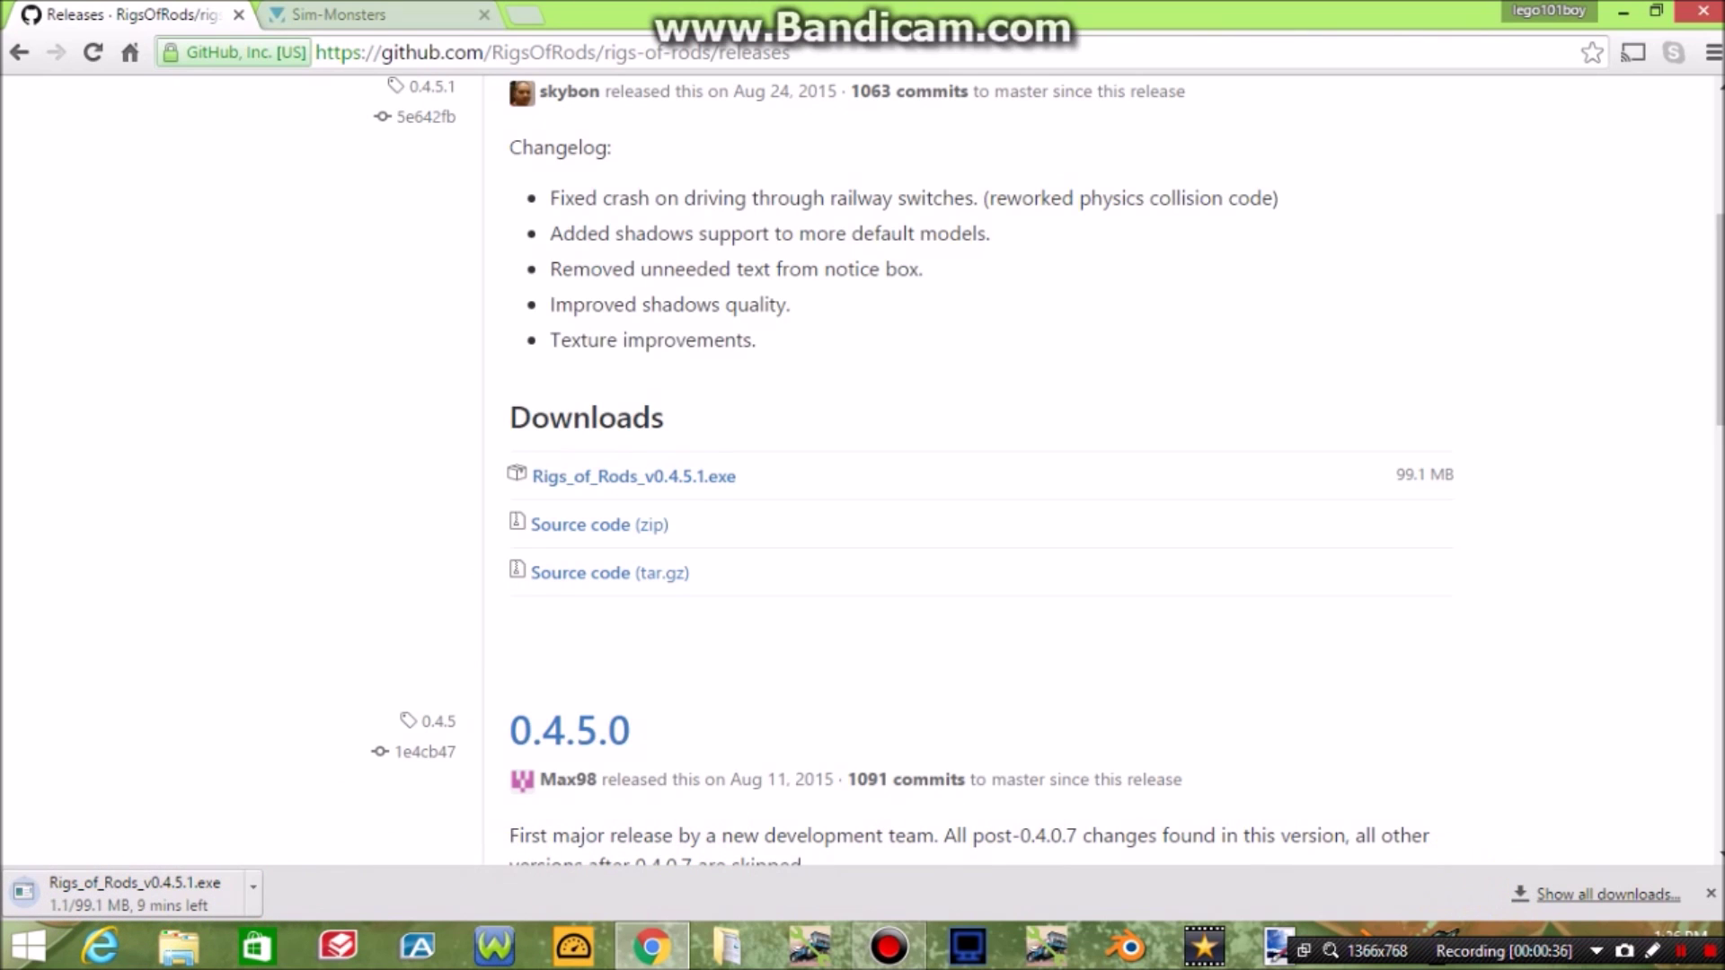
{"action": "left_click", "coordinate": [1712, 894]}
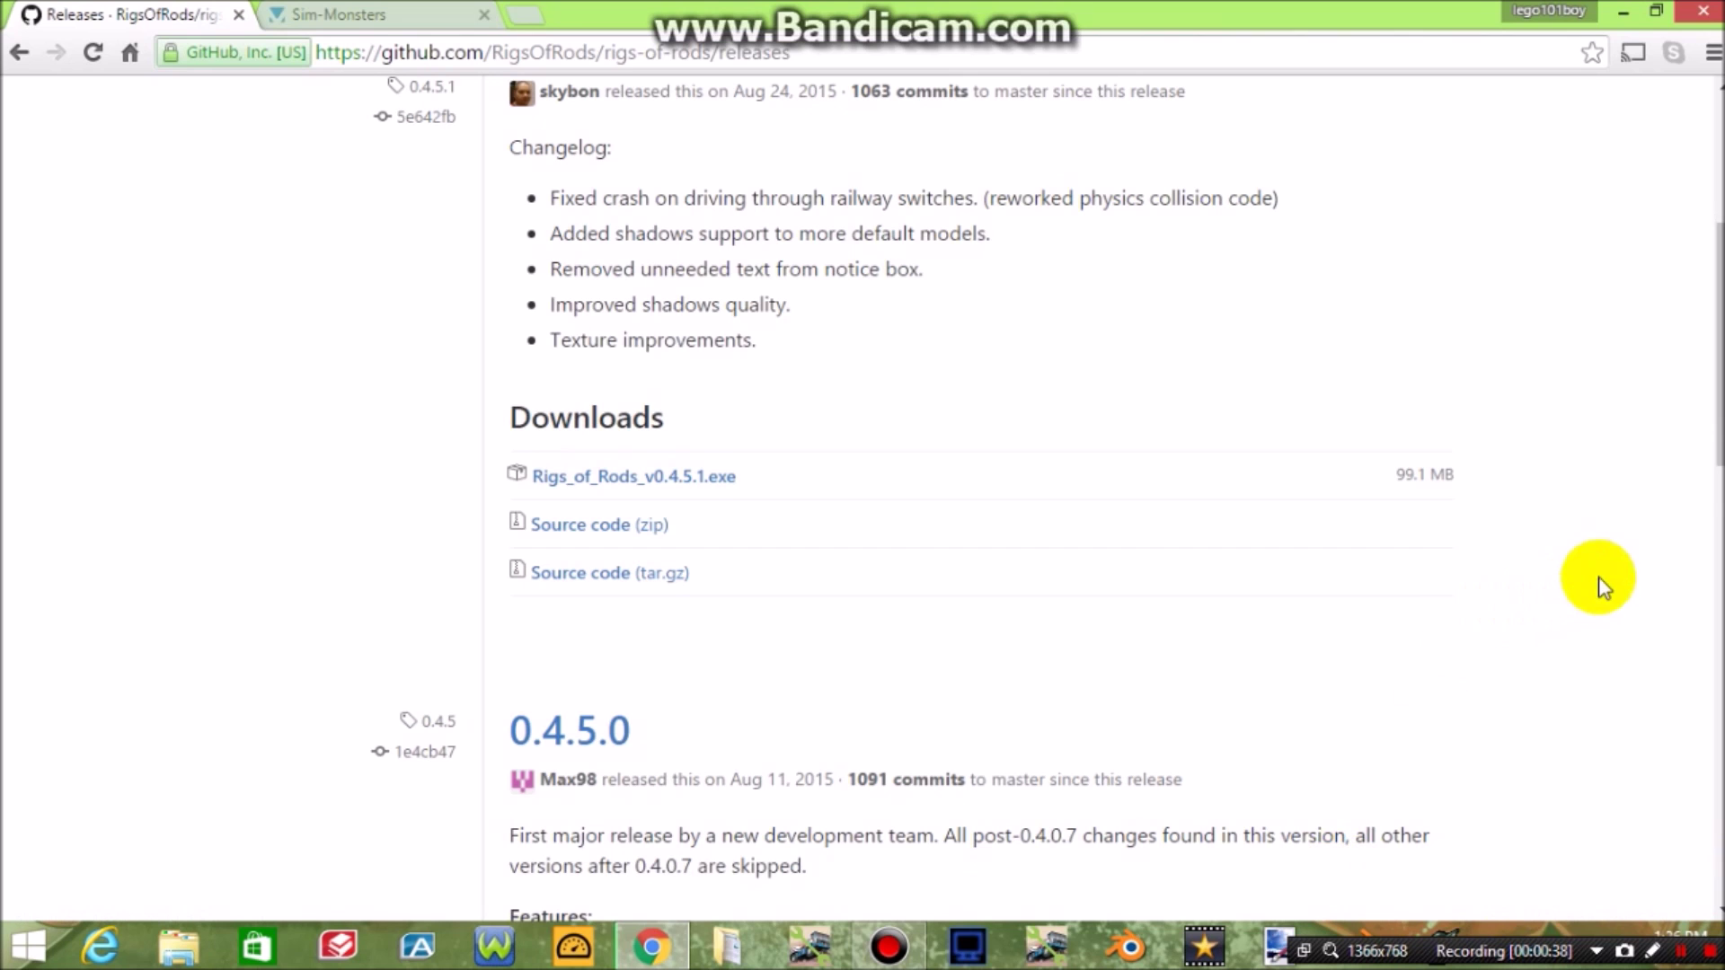
{"action": "left_click_drag", "start_coordinate": [1720, 337], "coordinate": [1716, 211]}
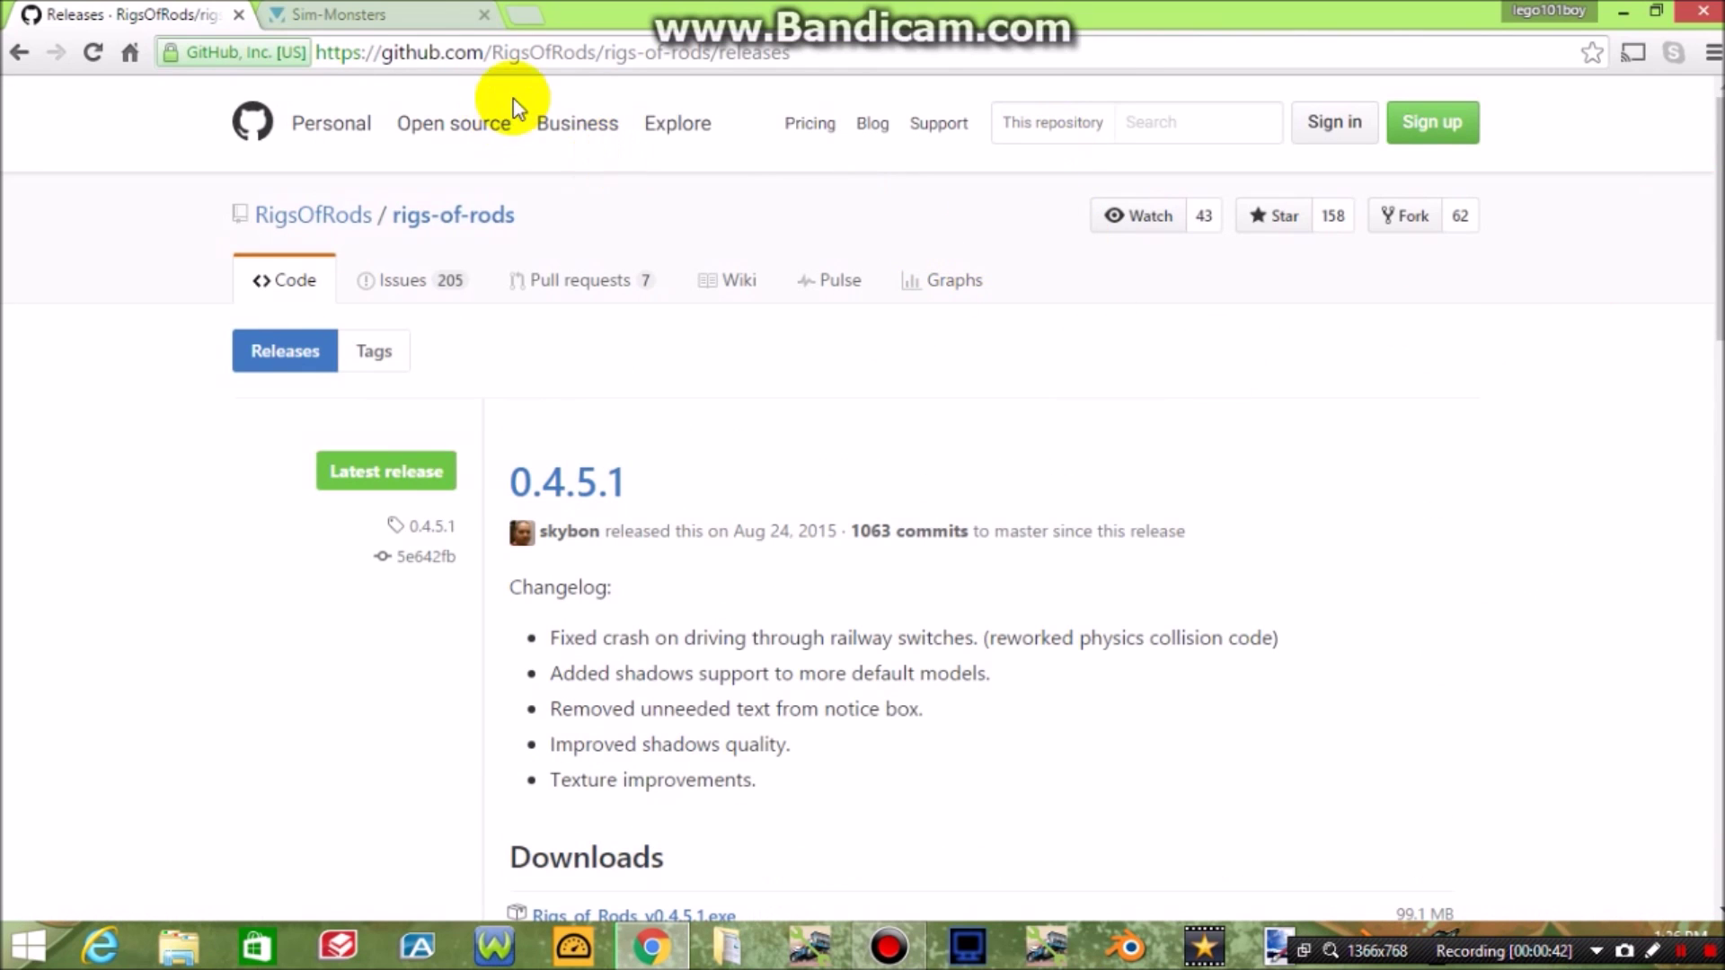
- Return to the Sim Monsters Downloads page and restore the browser window to a smaller size so the desktop is accessible
{"action": "left_click", "coordinate": [415, 15]}
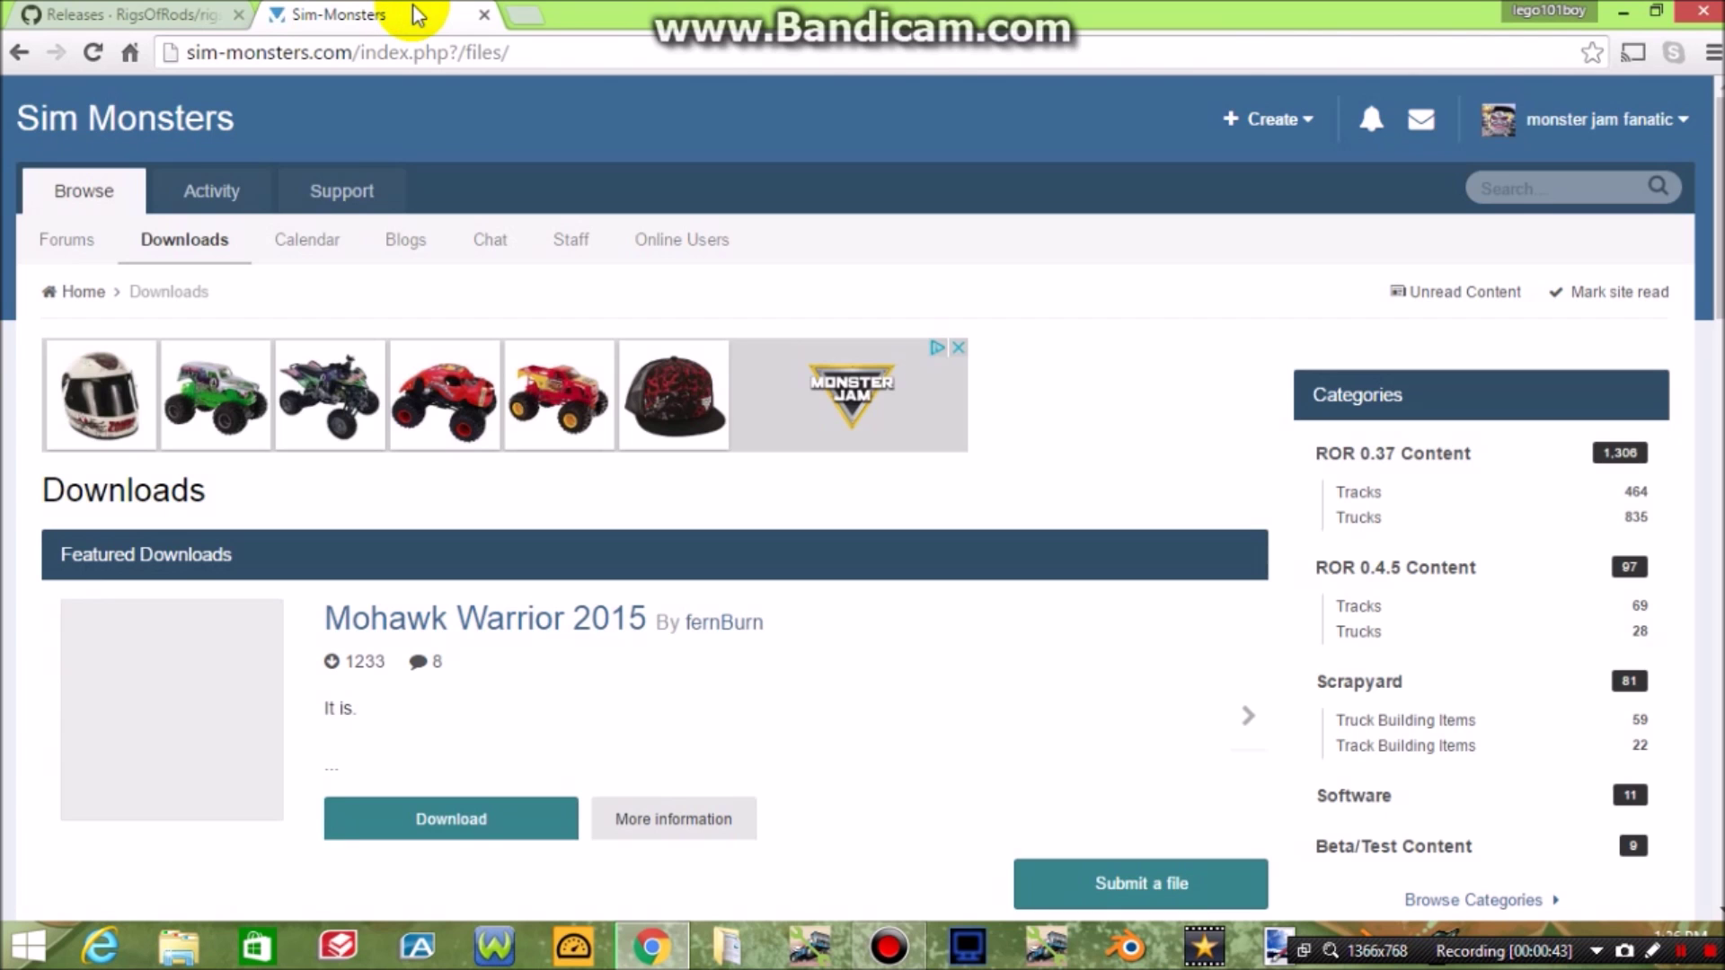
{"action": "scroll", "coordinate": [1717, 171], "scroll_direction": "down", "scroll_amount": 2}
{"action": "scroll", "coordinate": [1717, 171], "scroll_direction": "up", "scroll_amount": 2}
{"action": "double_click", "coordinate": [1456, 18]}
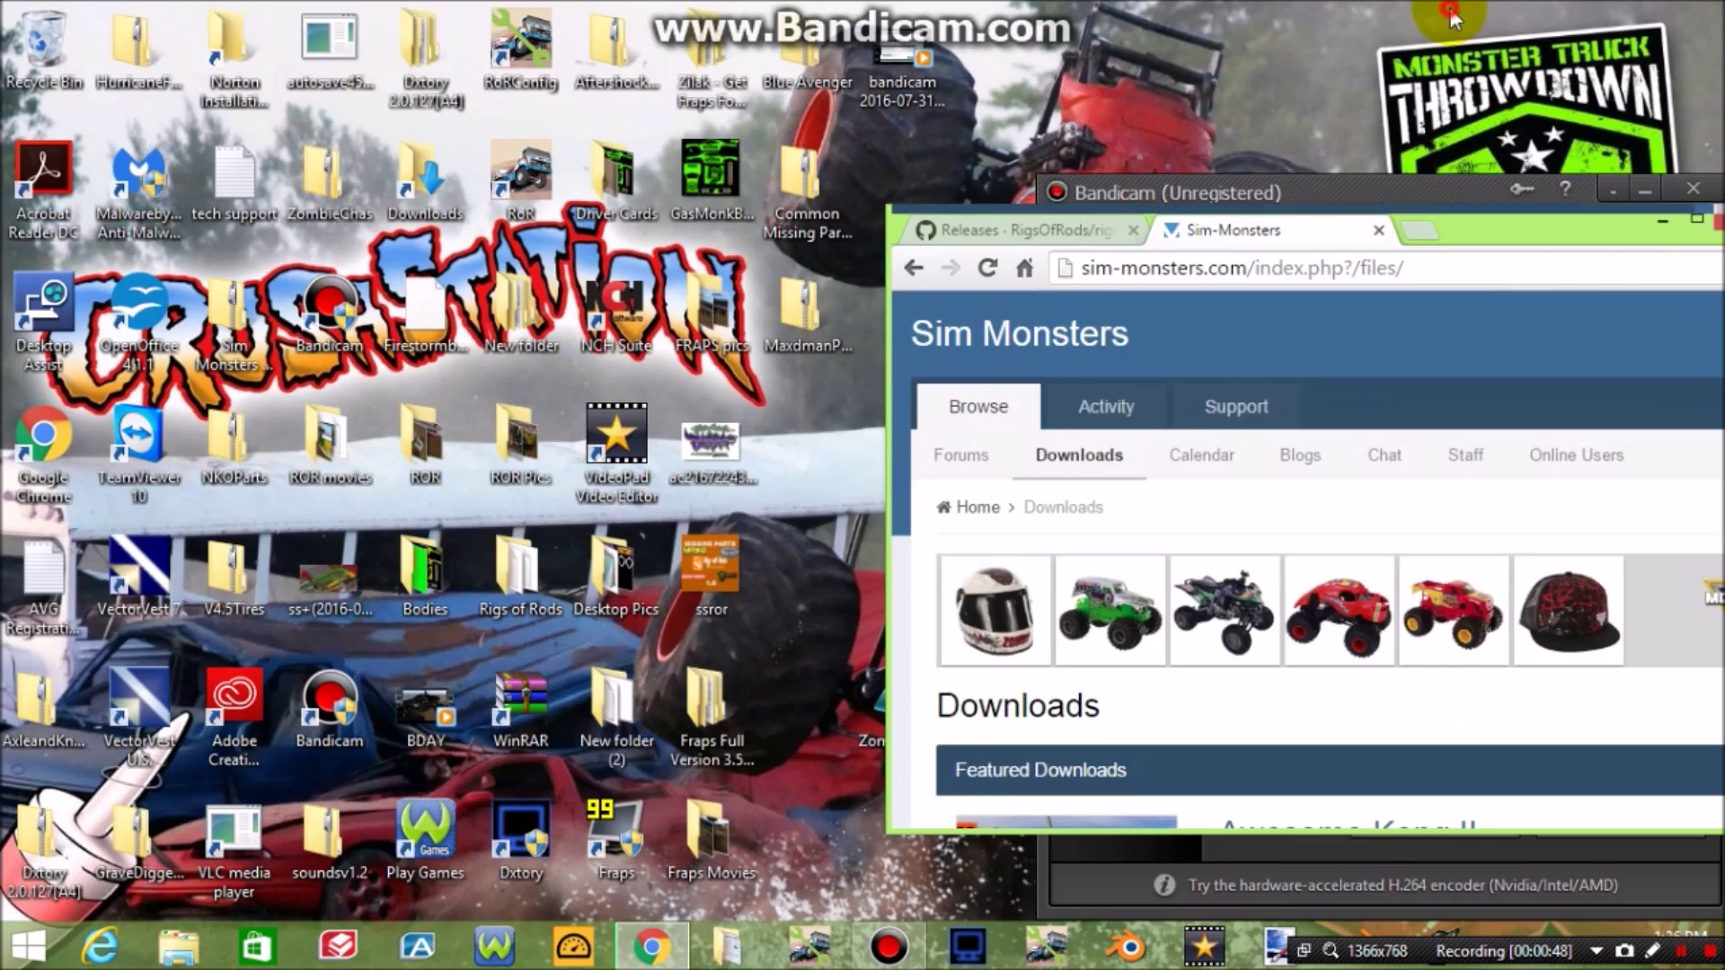
- Switch to File Explorer, reposition its window, and open the Rigs of Rods 0.4 folder in Documents
{"action": "left_click", "coordinate": [735, 946]}
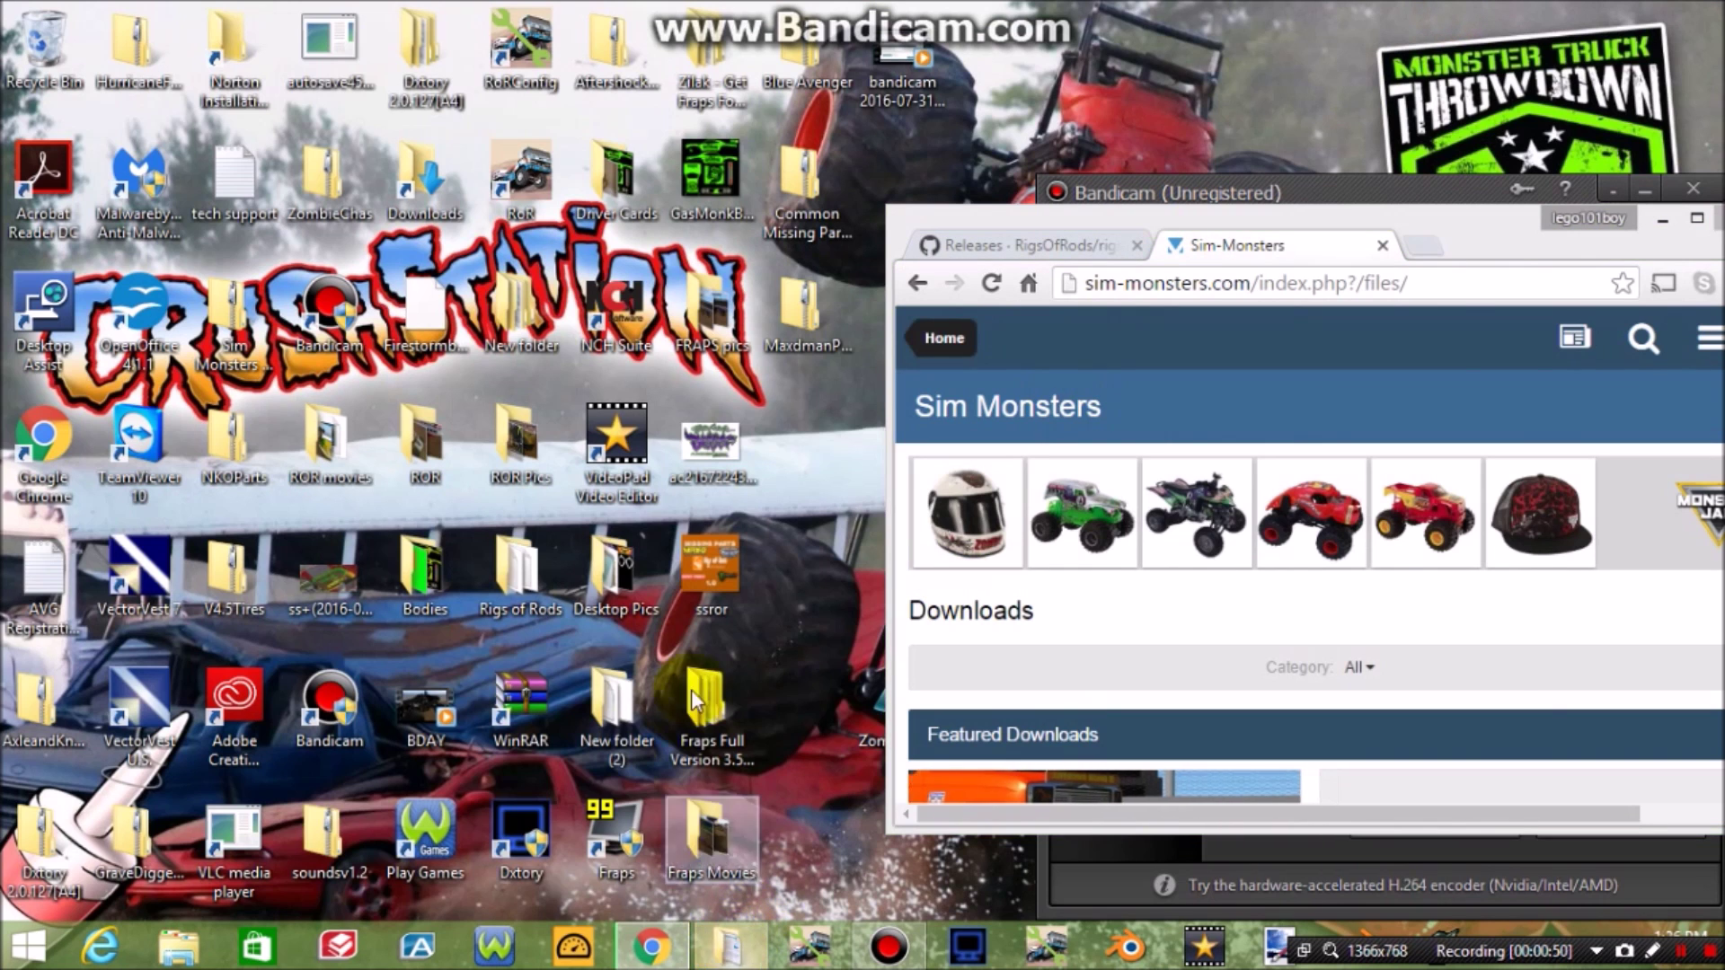
{"action": "left_click_drag", "start_coordinate": [922, 384], "coordinate": [743, 196]}
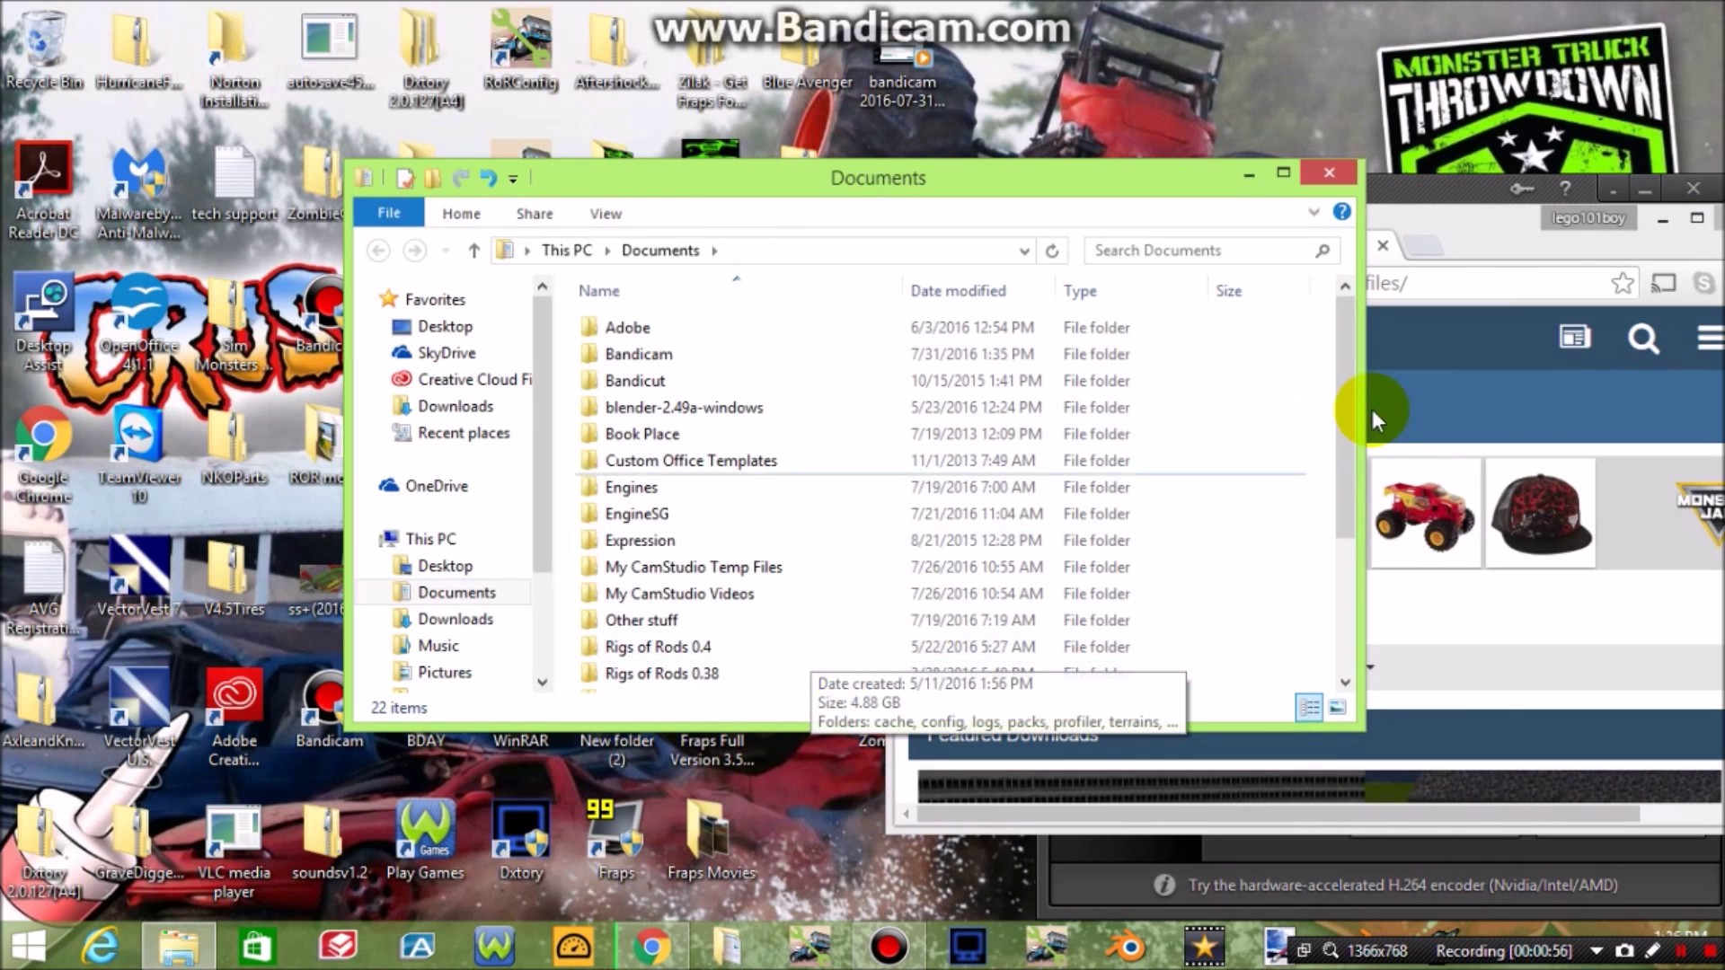
{"action": "left_click_drag", "start_coordinate": [1345, 406], "coordinate": [1345, 507]}
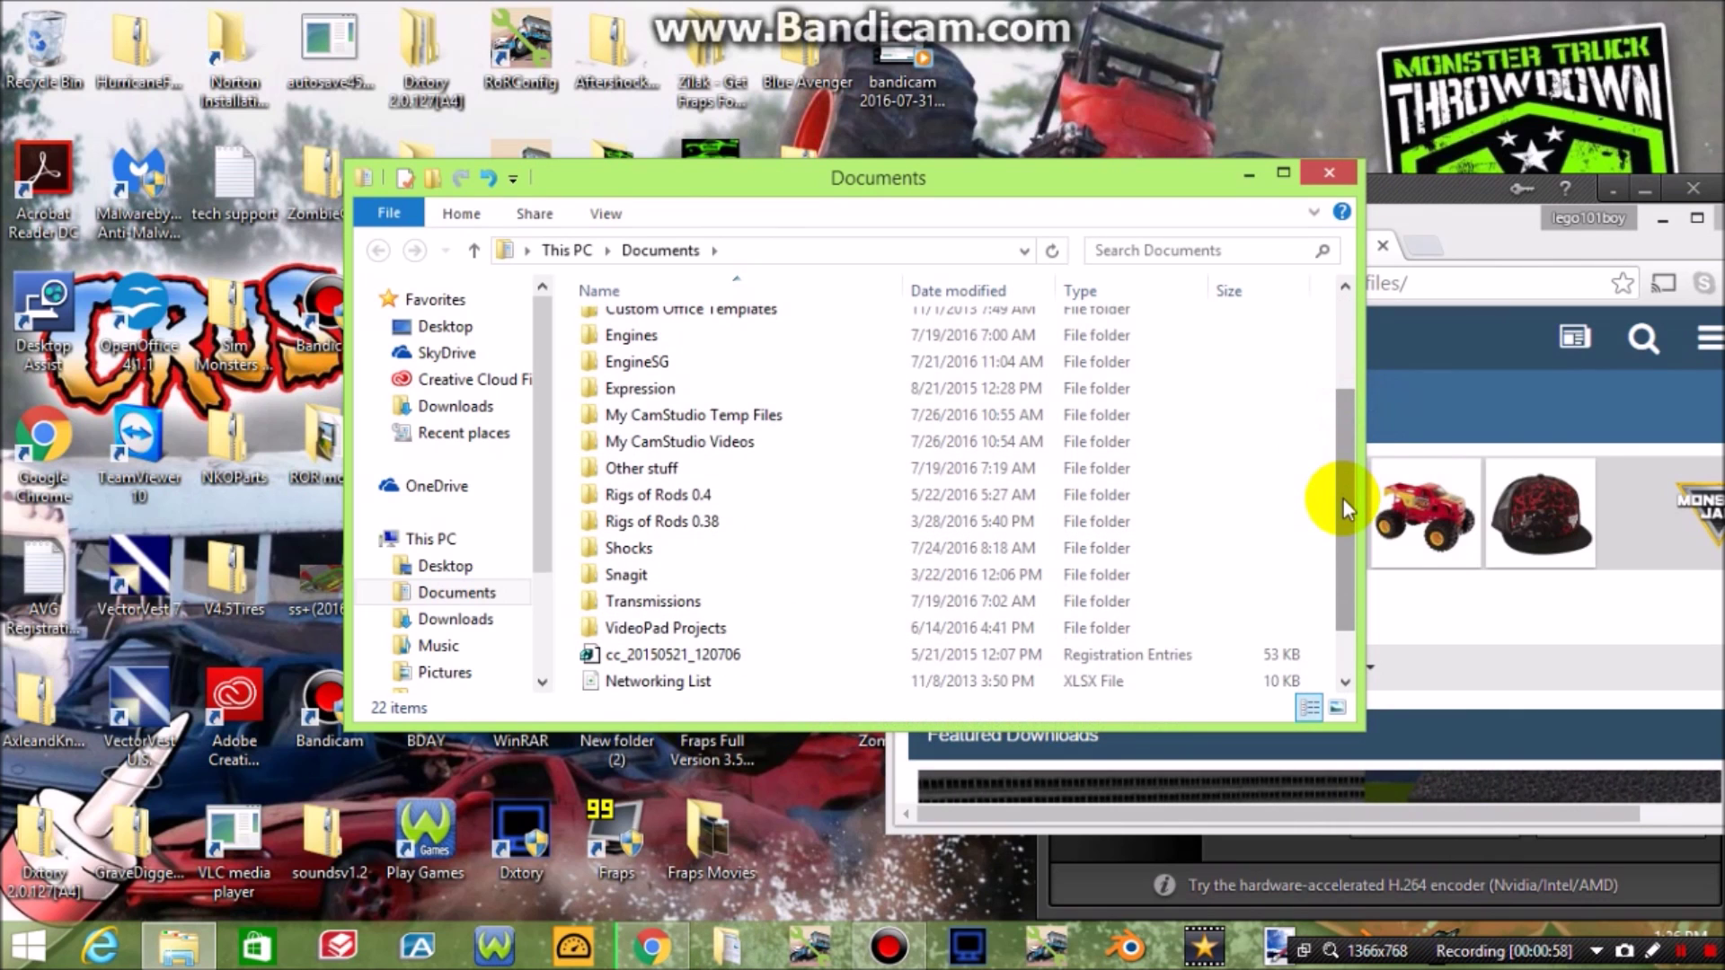
{"action": "double_click", "coordinate": [751, 508]}
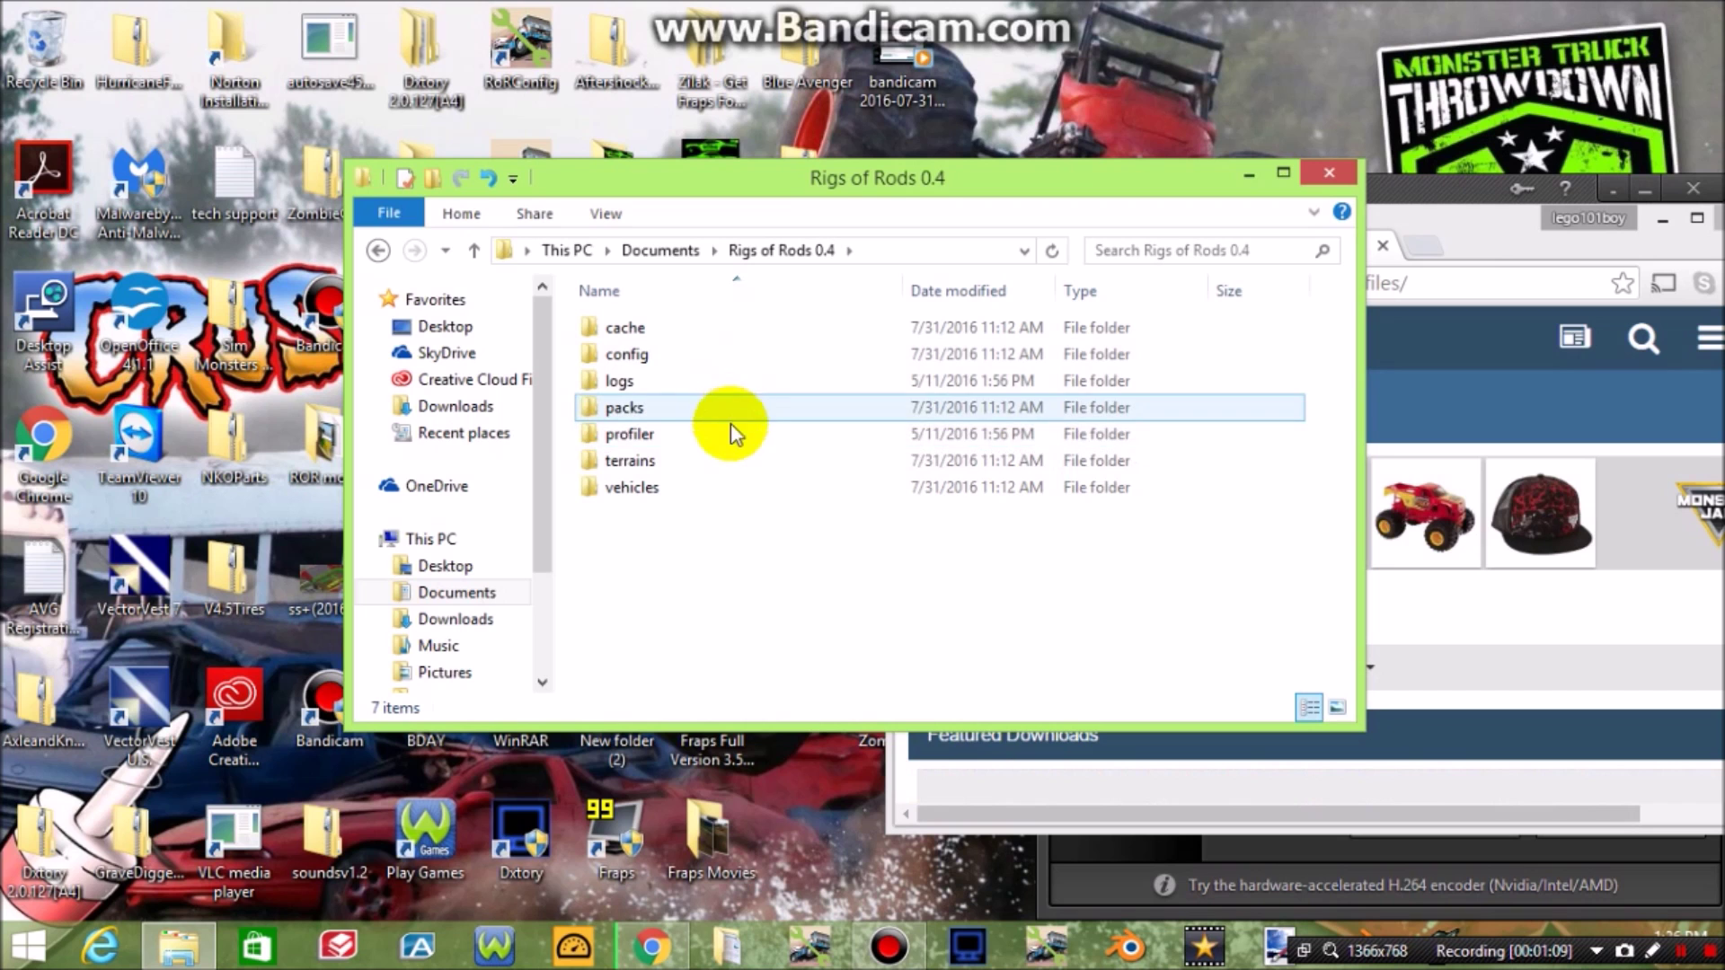
- Look through the zipped mods in the vehicles folder and go back to the Rigs of Rods 0.4 folder
{"action": "double_click", "coordinate": [719, 486]}
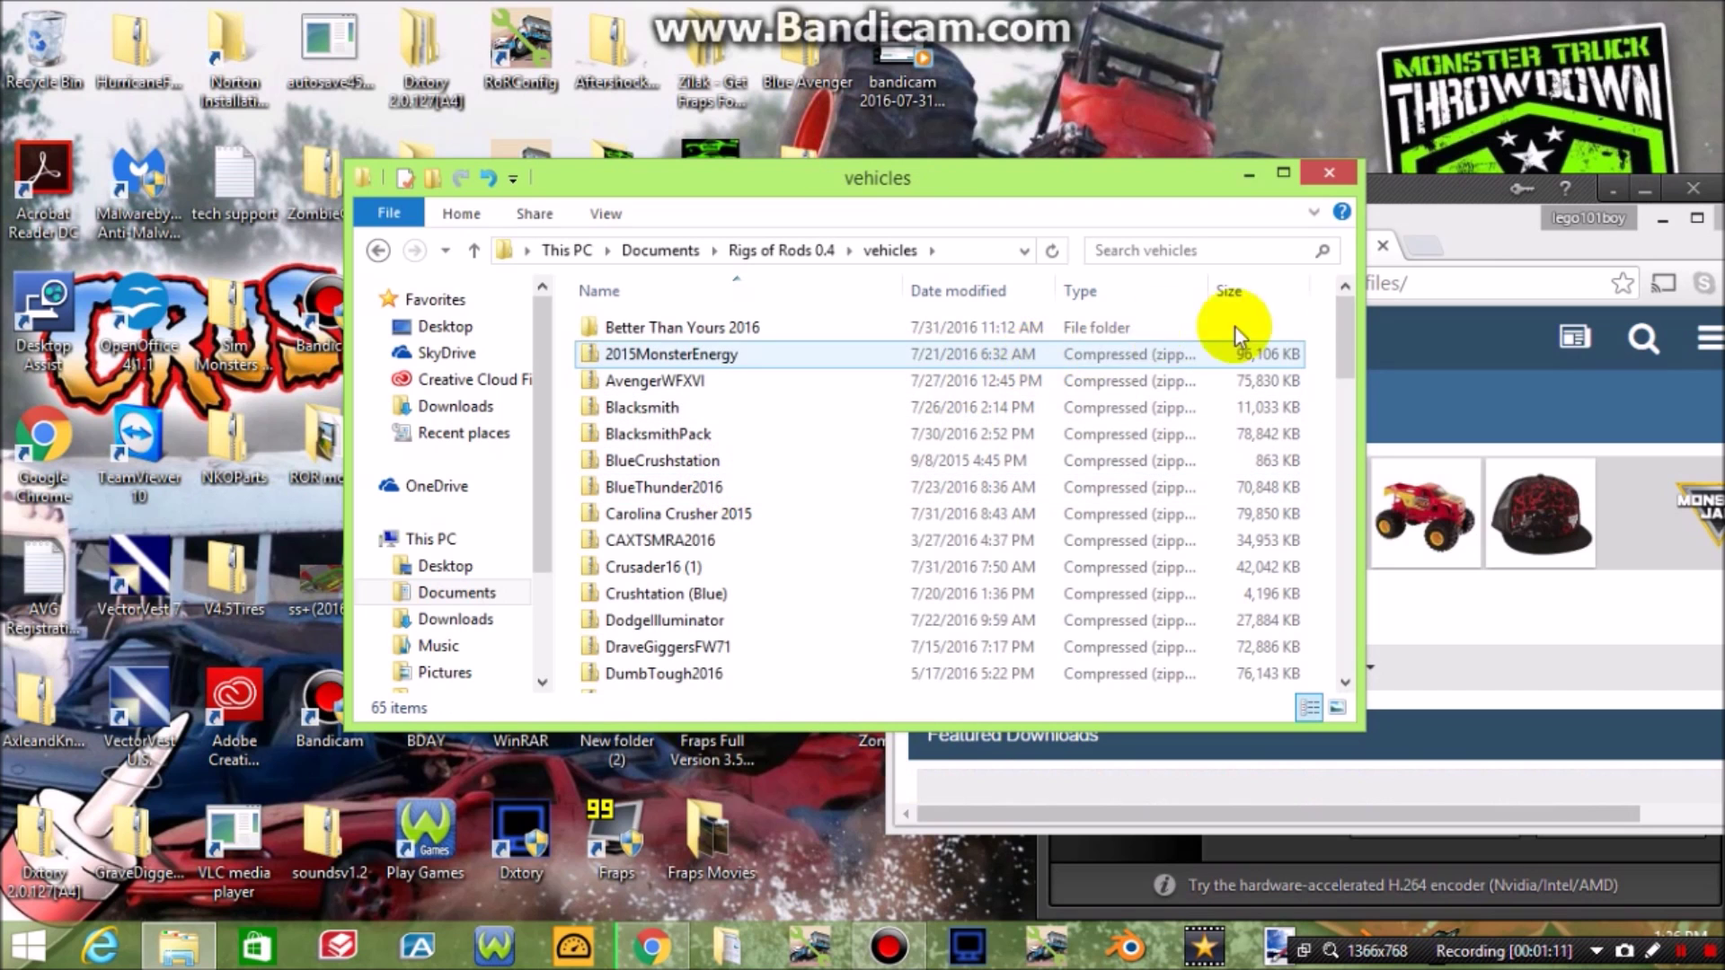
{"action": "left_click_drag", "start_coordinate": [1350, 328], "coordinate": [1388, 570]}
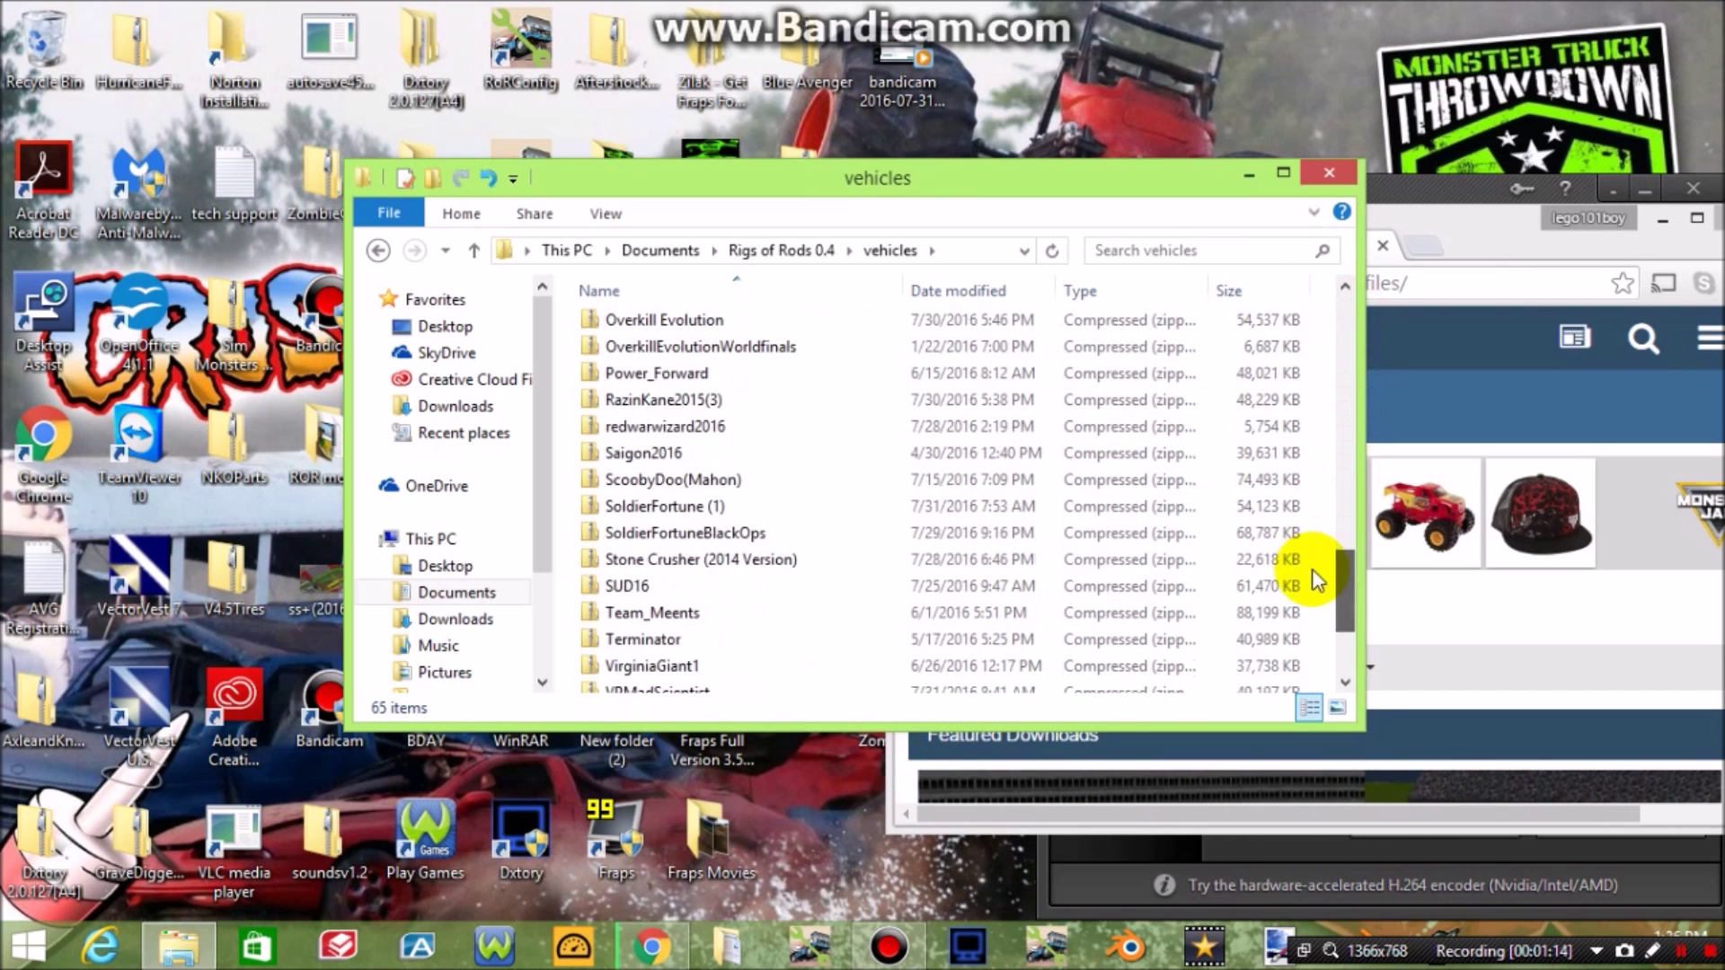
{"action": "left_click", "coordinate": [378, 253]}
- View the contents of the terrains and packs folders inside Rigs of Rods 0.4
{"action": "double_click", "coordinate": [724, 457]}
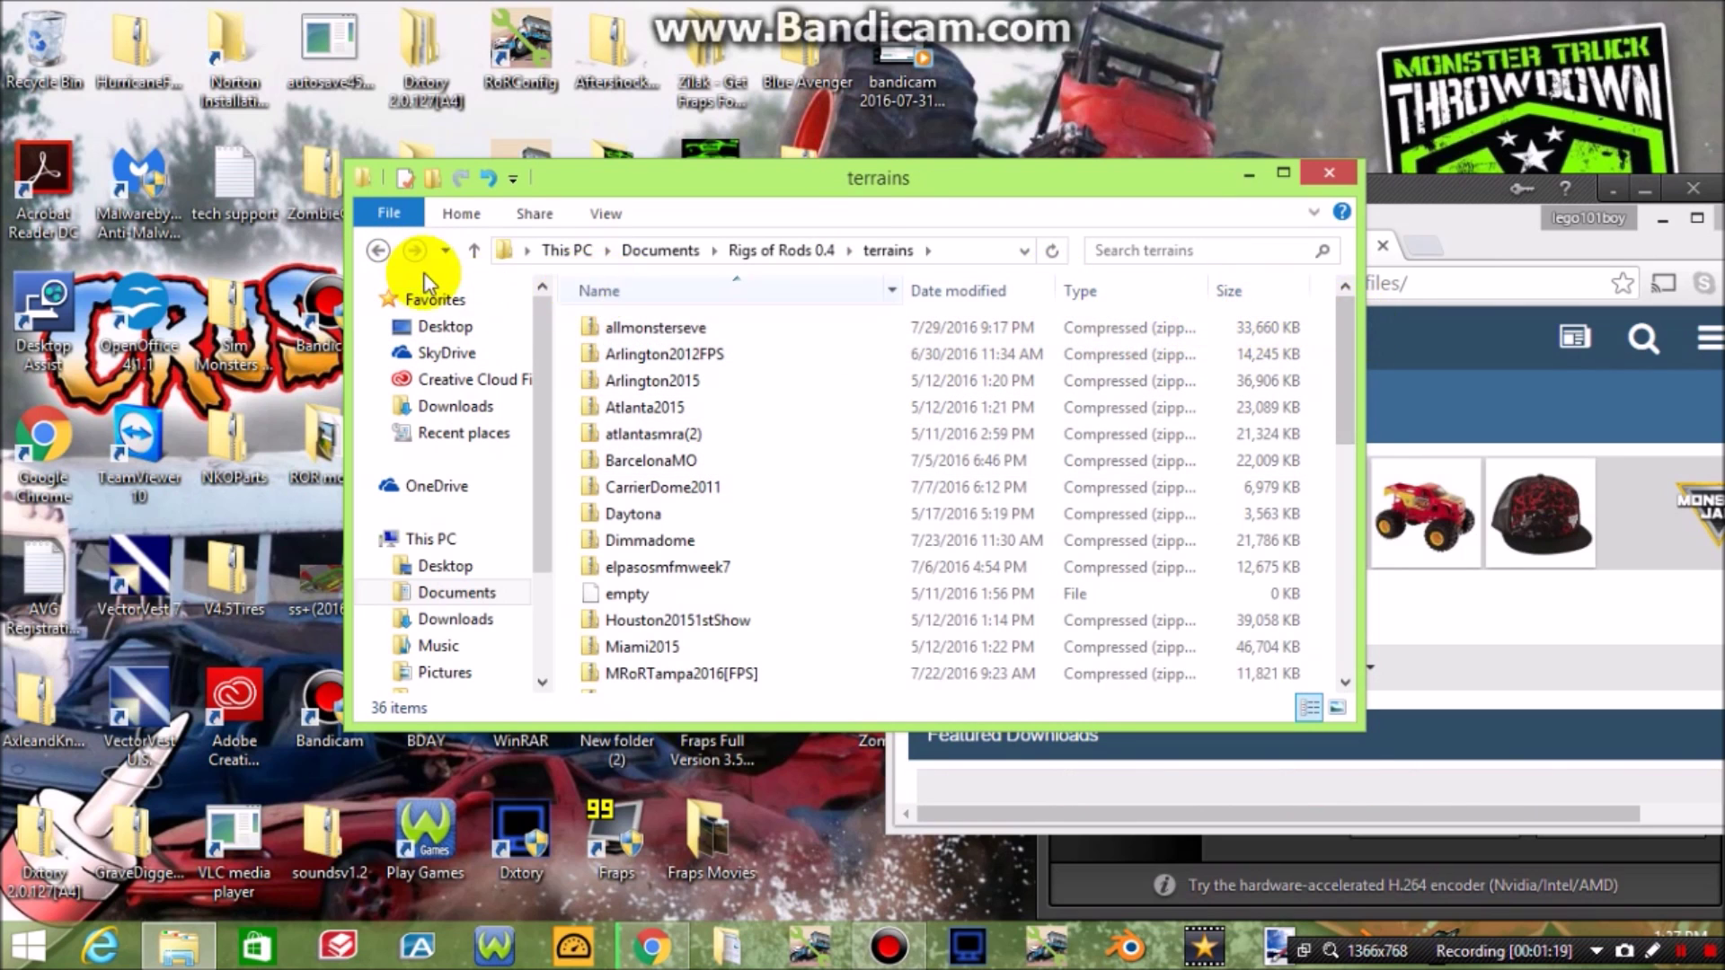
{"action": "left_click", "coordinate": [378, 254]}
{"action": "double_click", "coordinate": [685, 460]}
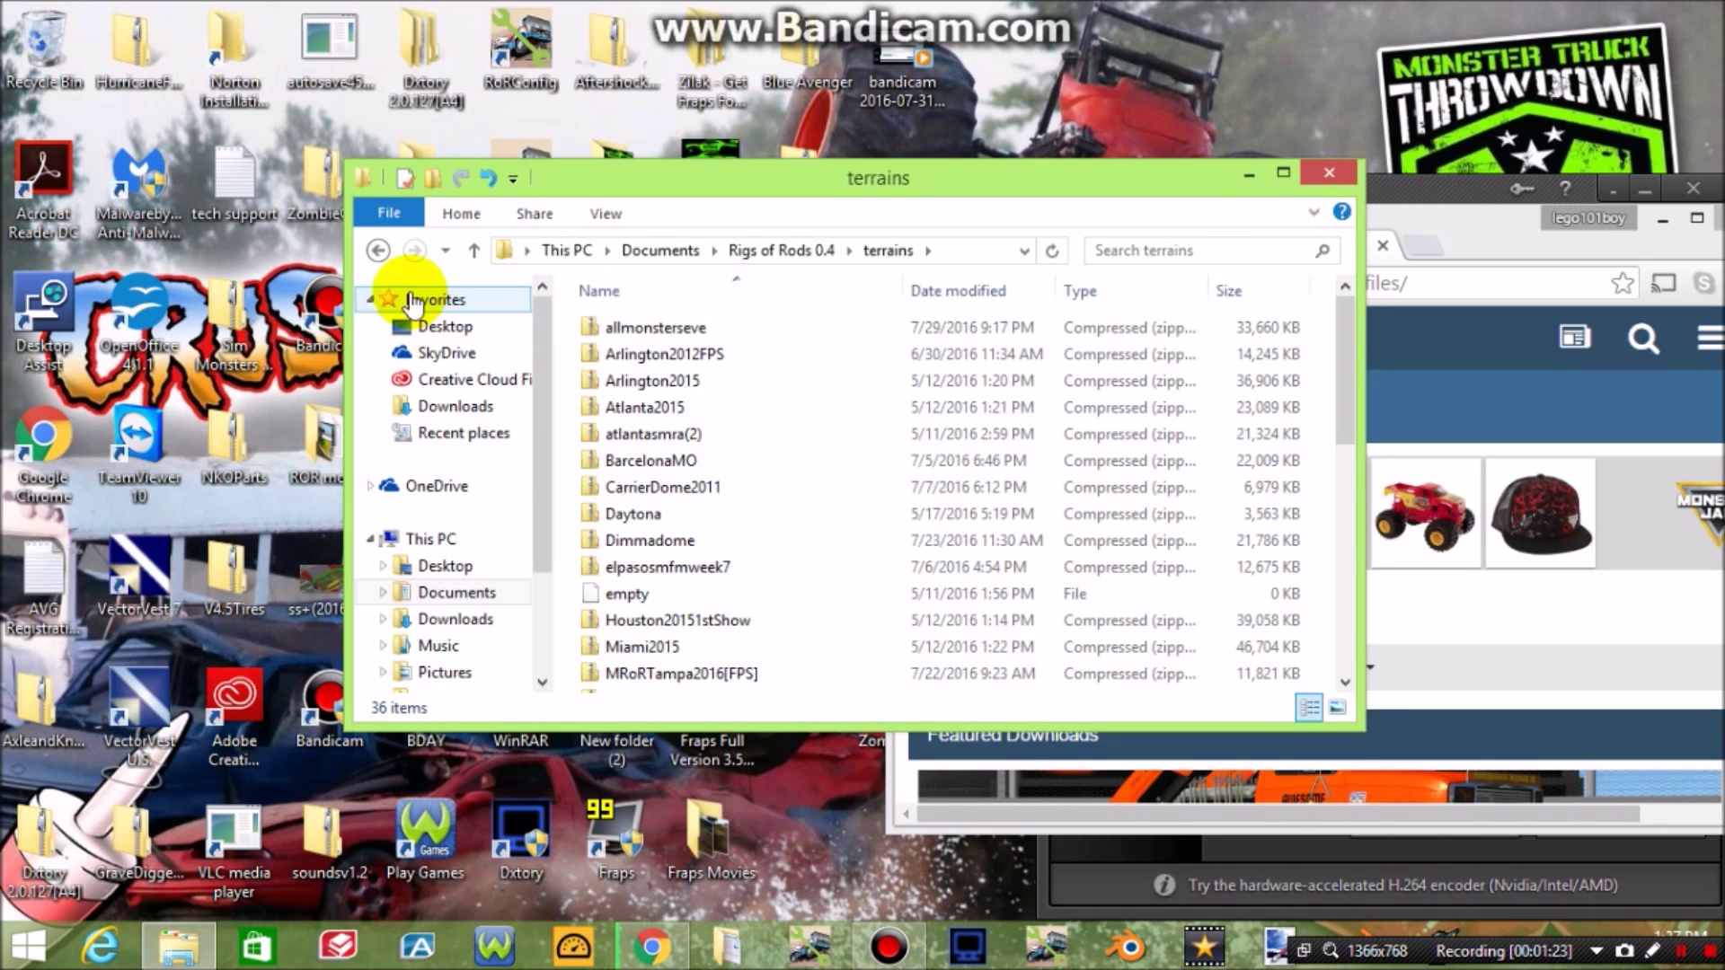
{"action": "left_click", "coordinate": [379, 255]}
{"action": "double_click", "coordinate": [662, 409]}
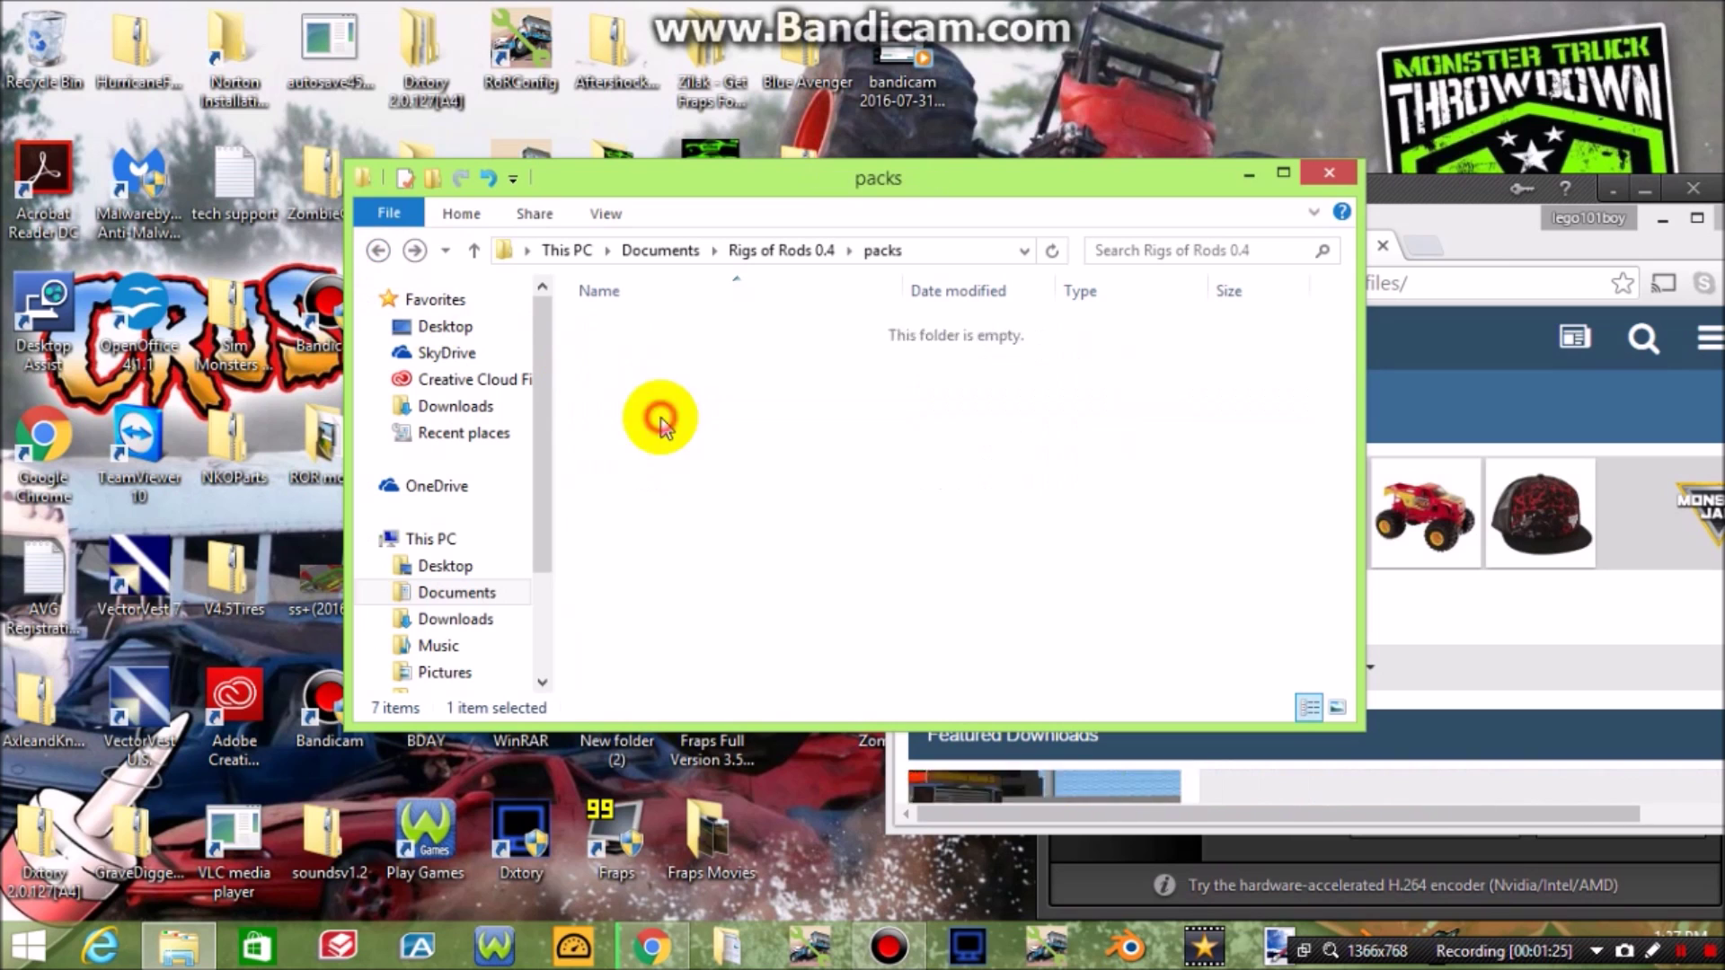
- Rearrange the File Explorer, browser and Bandicam windows on the desktop, keeping the packs folder of Rigs of Rods 0.4 in view
{"action": "left_click", "coordinate": [798, 384]}
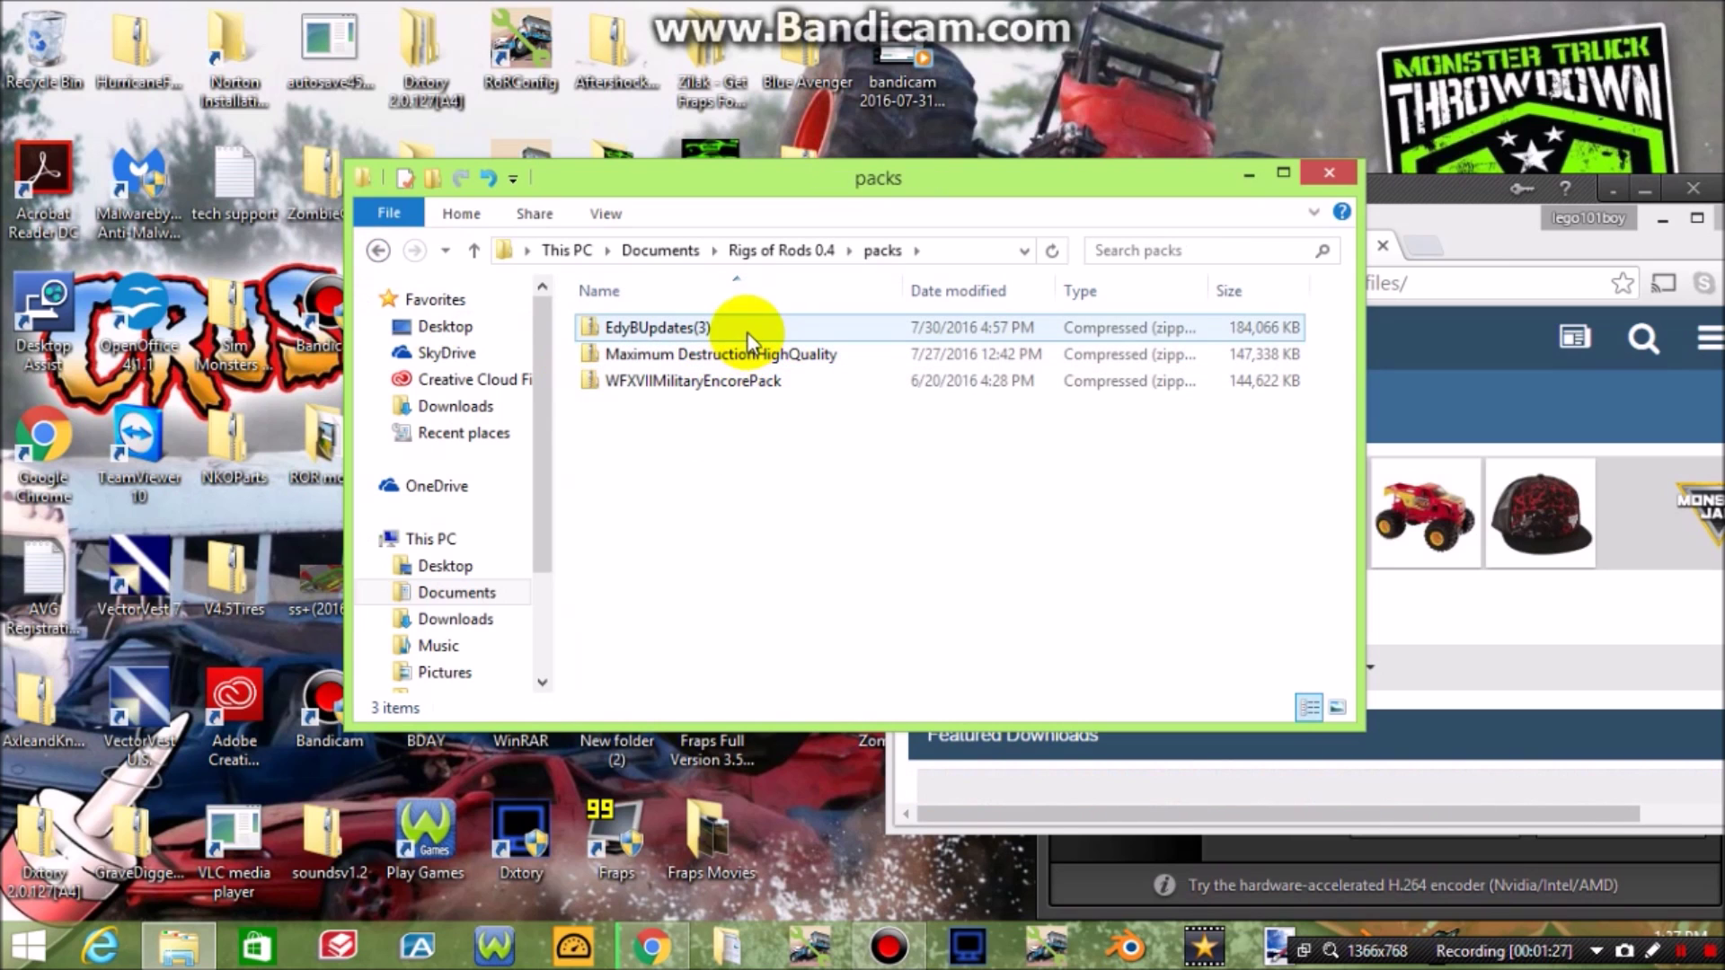
{"action": "left_click", "coordinate": [770, 356]}
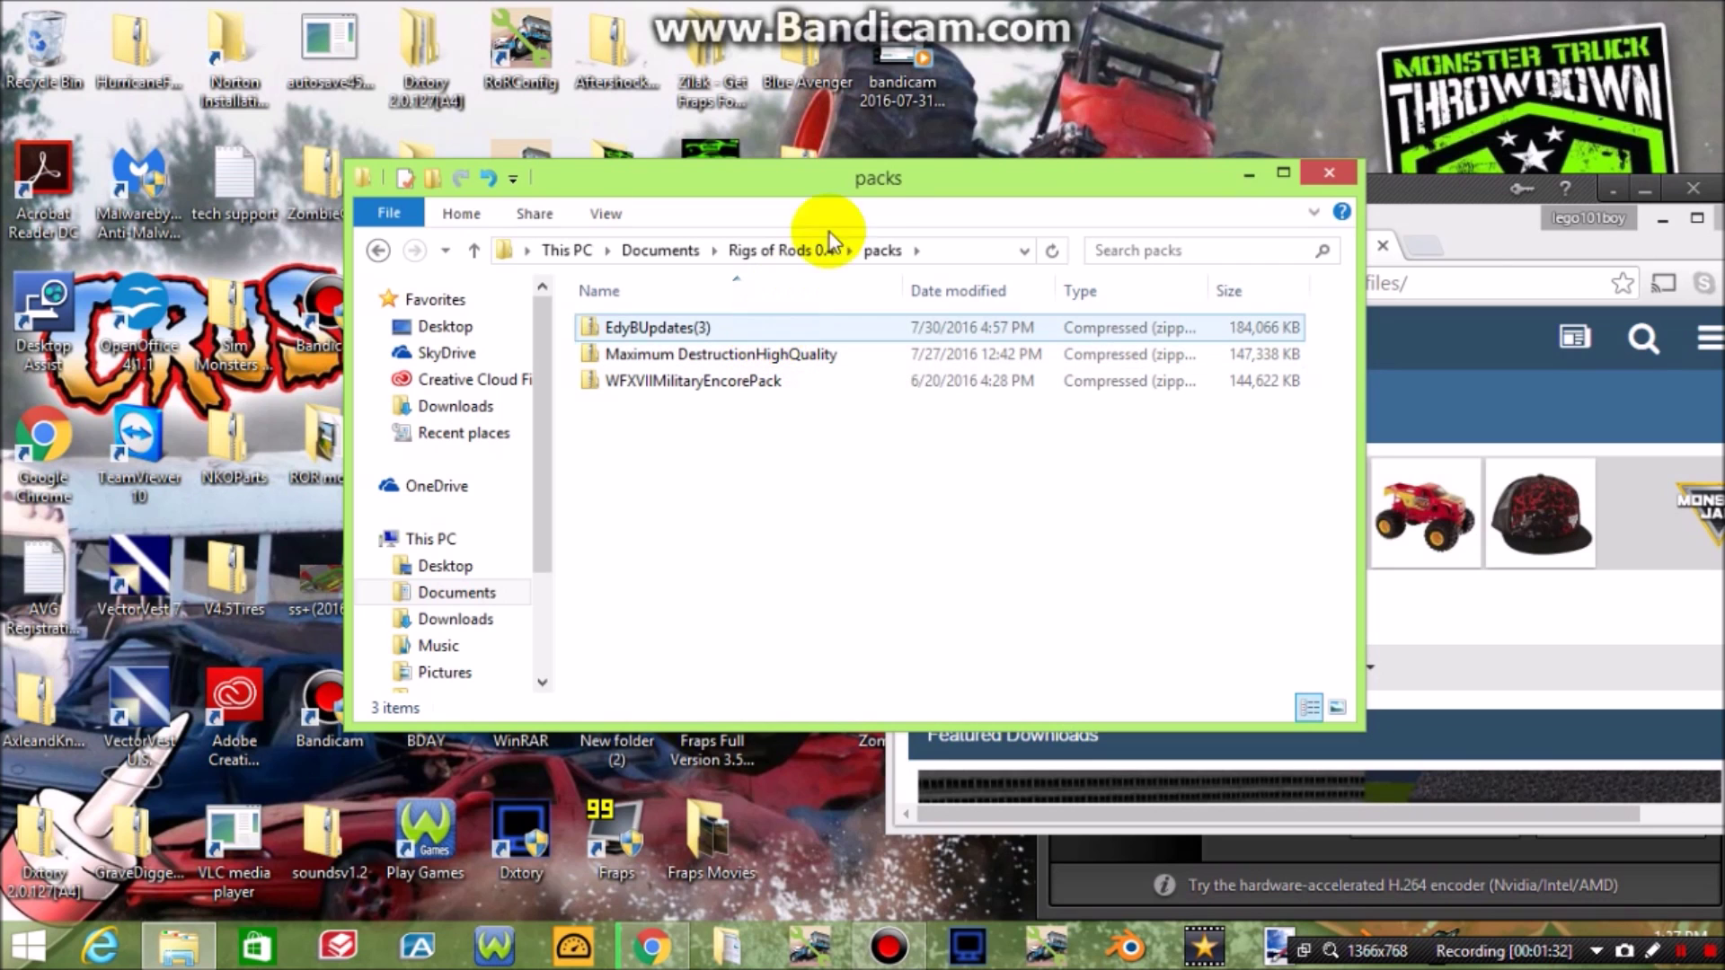
{"action": "left_click_drag", "start_coordinate": [877, 189], "coordinate": [493, 175]}
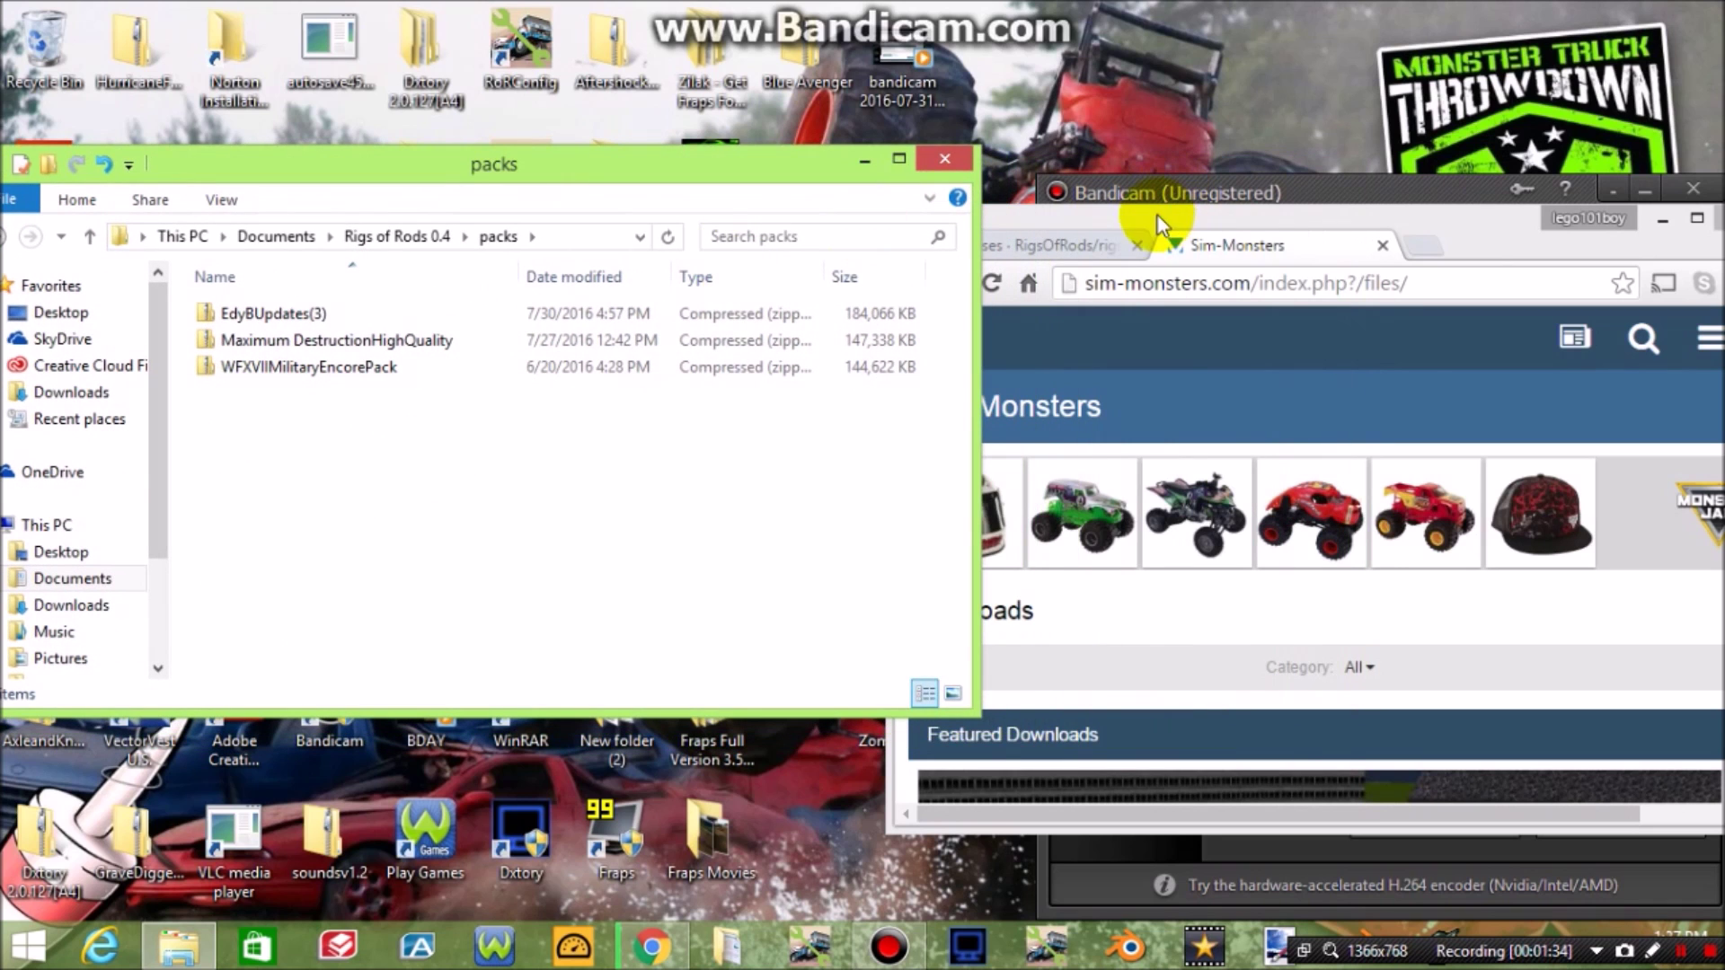
{"action": "left_click", "coordinate": [1152, 224]}
{"action": "left_click_drag", "start_coordinate": [1153, 232], "coordinate": [1349, 293]}
{"action": "left_click", "coordinate": [1150, 188]}
{"action": "left_click_drag", "start_coordinate": [1150, 189], "coordinate": [1324, 223]}
{"action": "left_click_drag", "start_coordinate": [770, 178], "coordinate": [974, 142]}
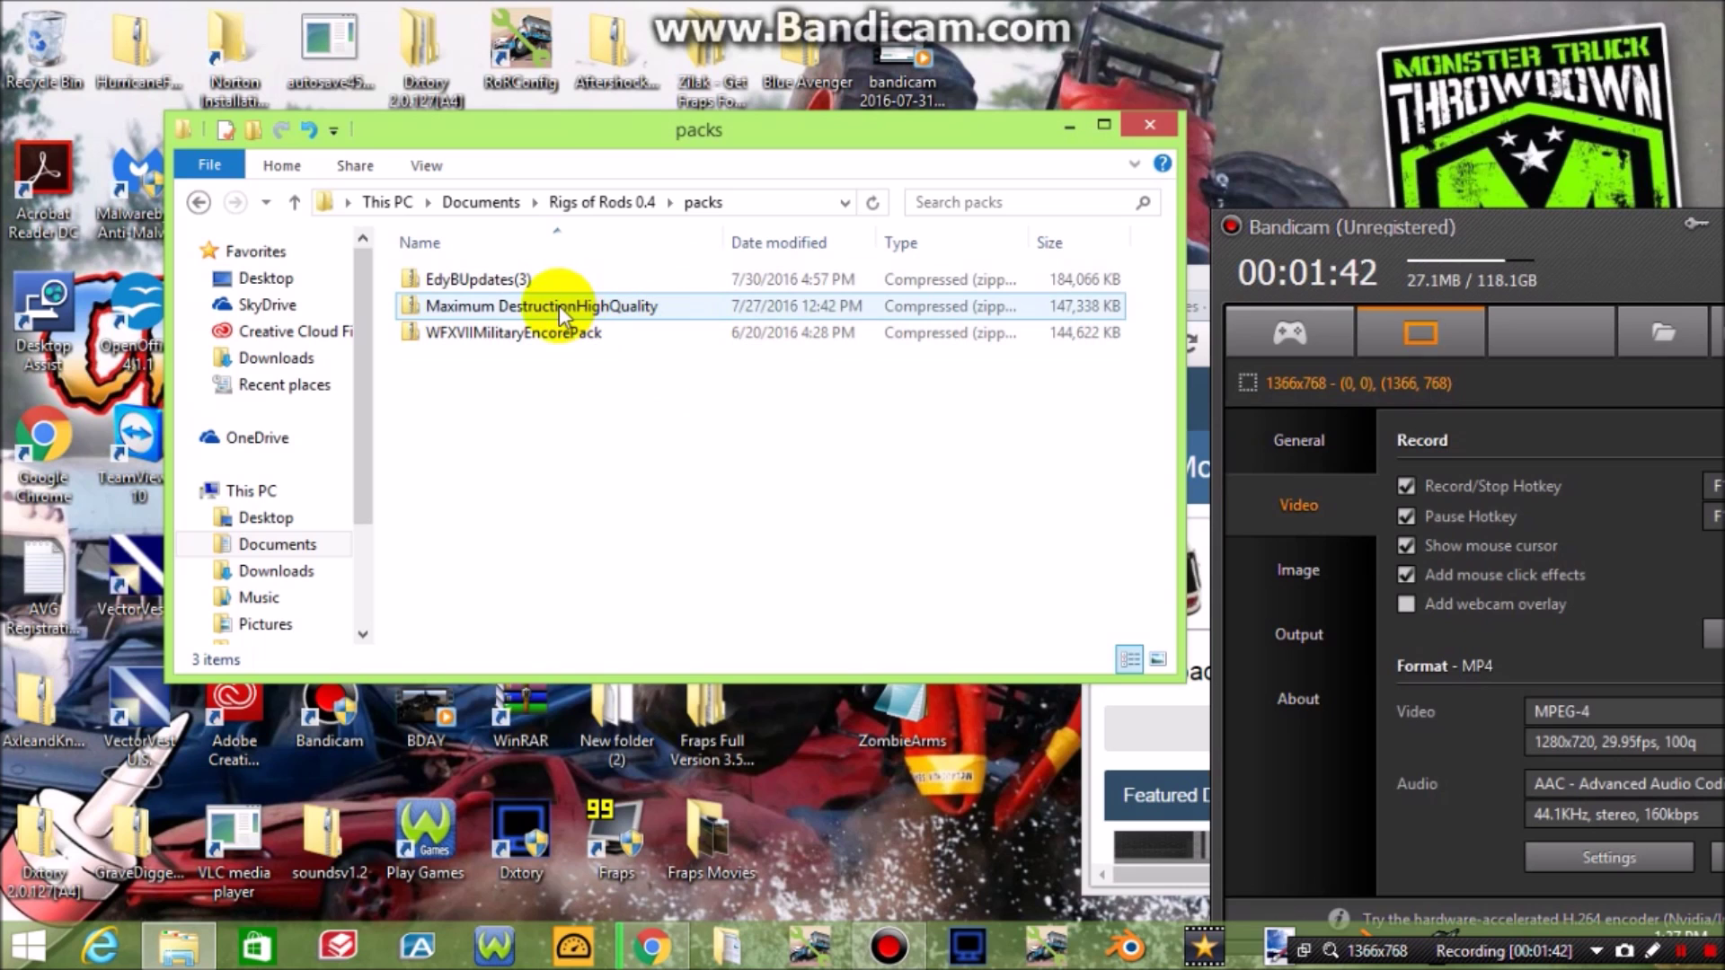
- Go back to the Rigs of Rods 0.4 folder and look through the mods in its vehicles folder
{"action": "left_click", "coordinate": [201, 206]}
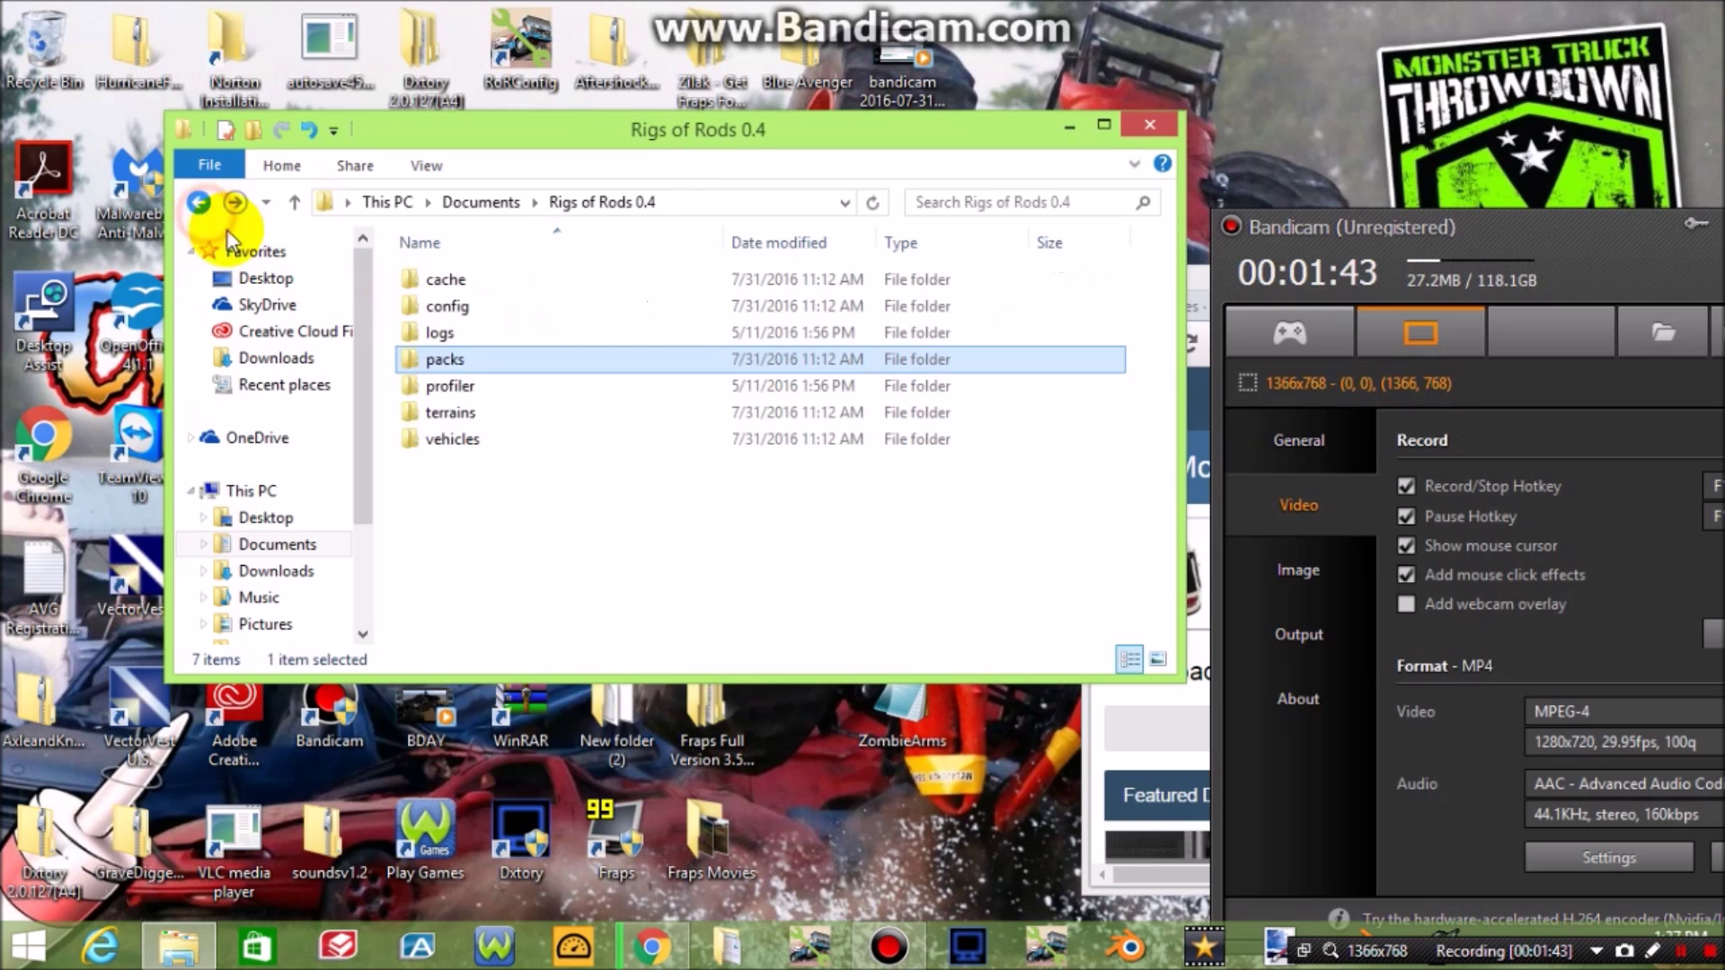
{"action": "double_click", "coordinate": [500, 443]}
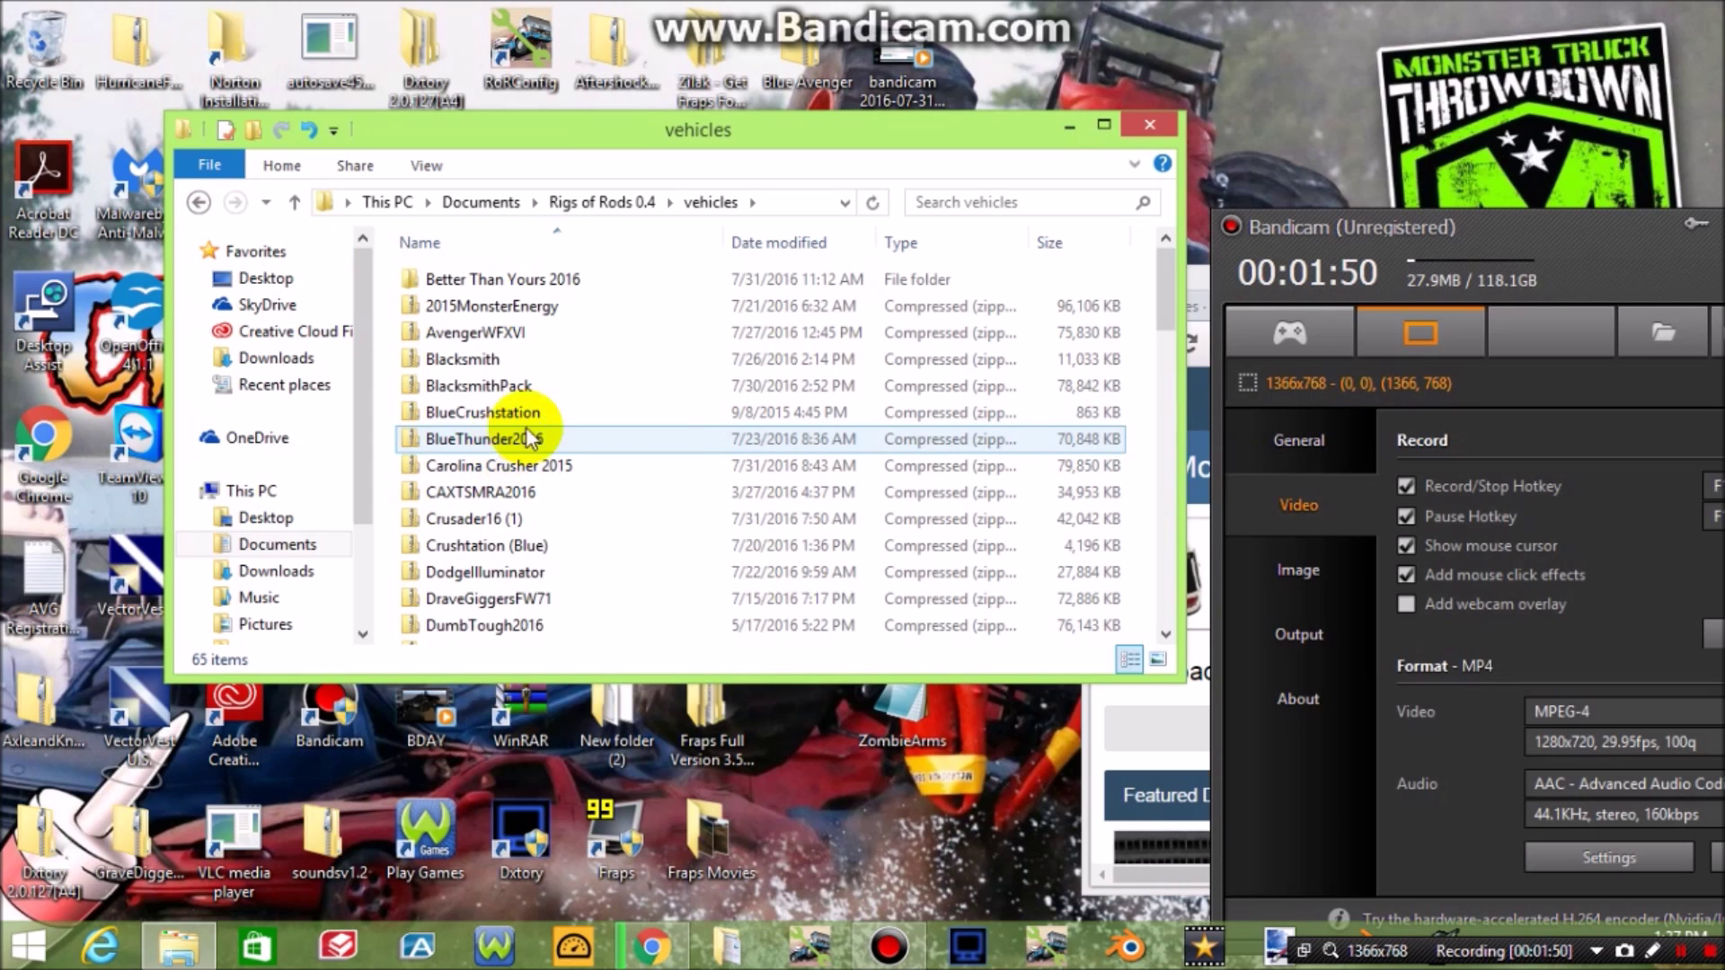
{"action": "left_click_drag", "start_coordinate": [1164, 263], "coordinate": [1142, 202]}
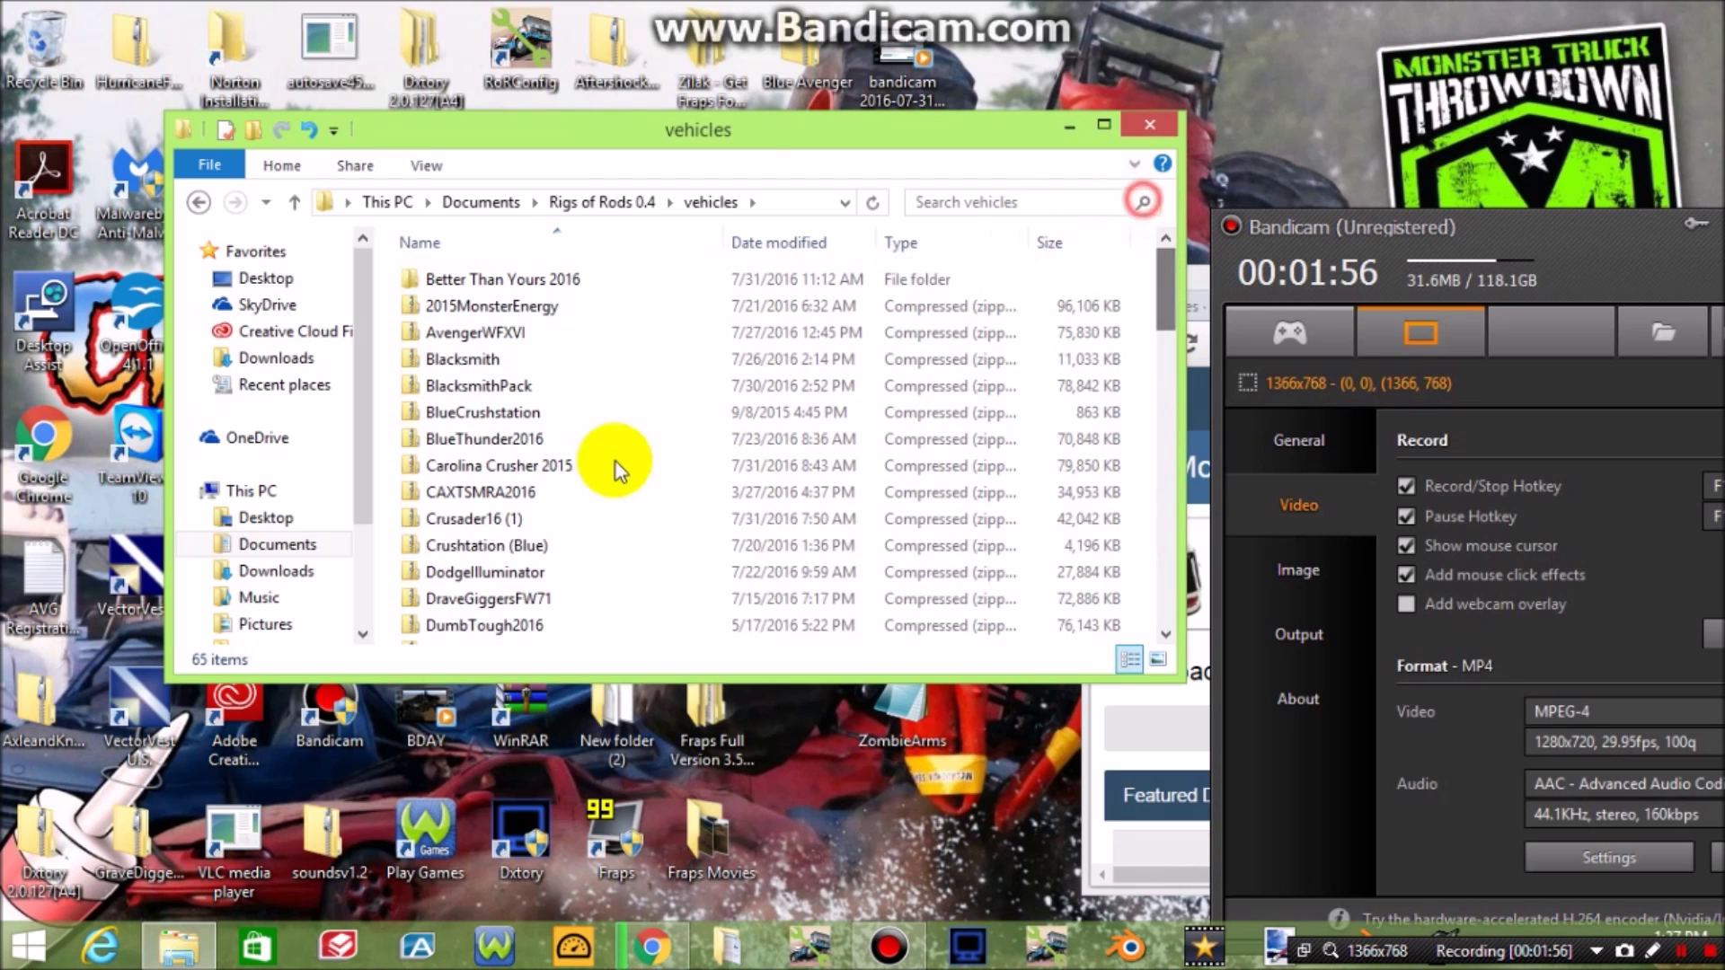
- Look through the vehicles folder of Rigs of Rods 0.38 in Documents and return to the Rigs of Rods 0.4 folder
{"action": "left_click", "coordinate": [278, 546]}
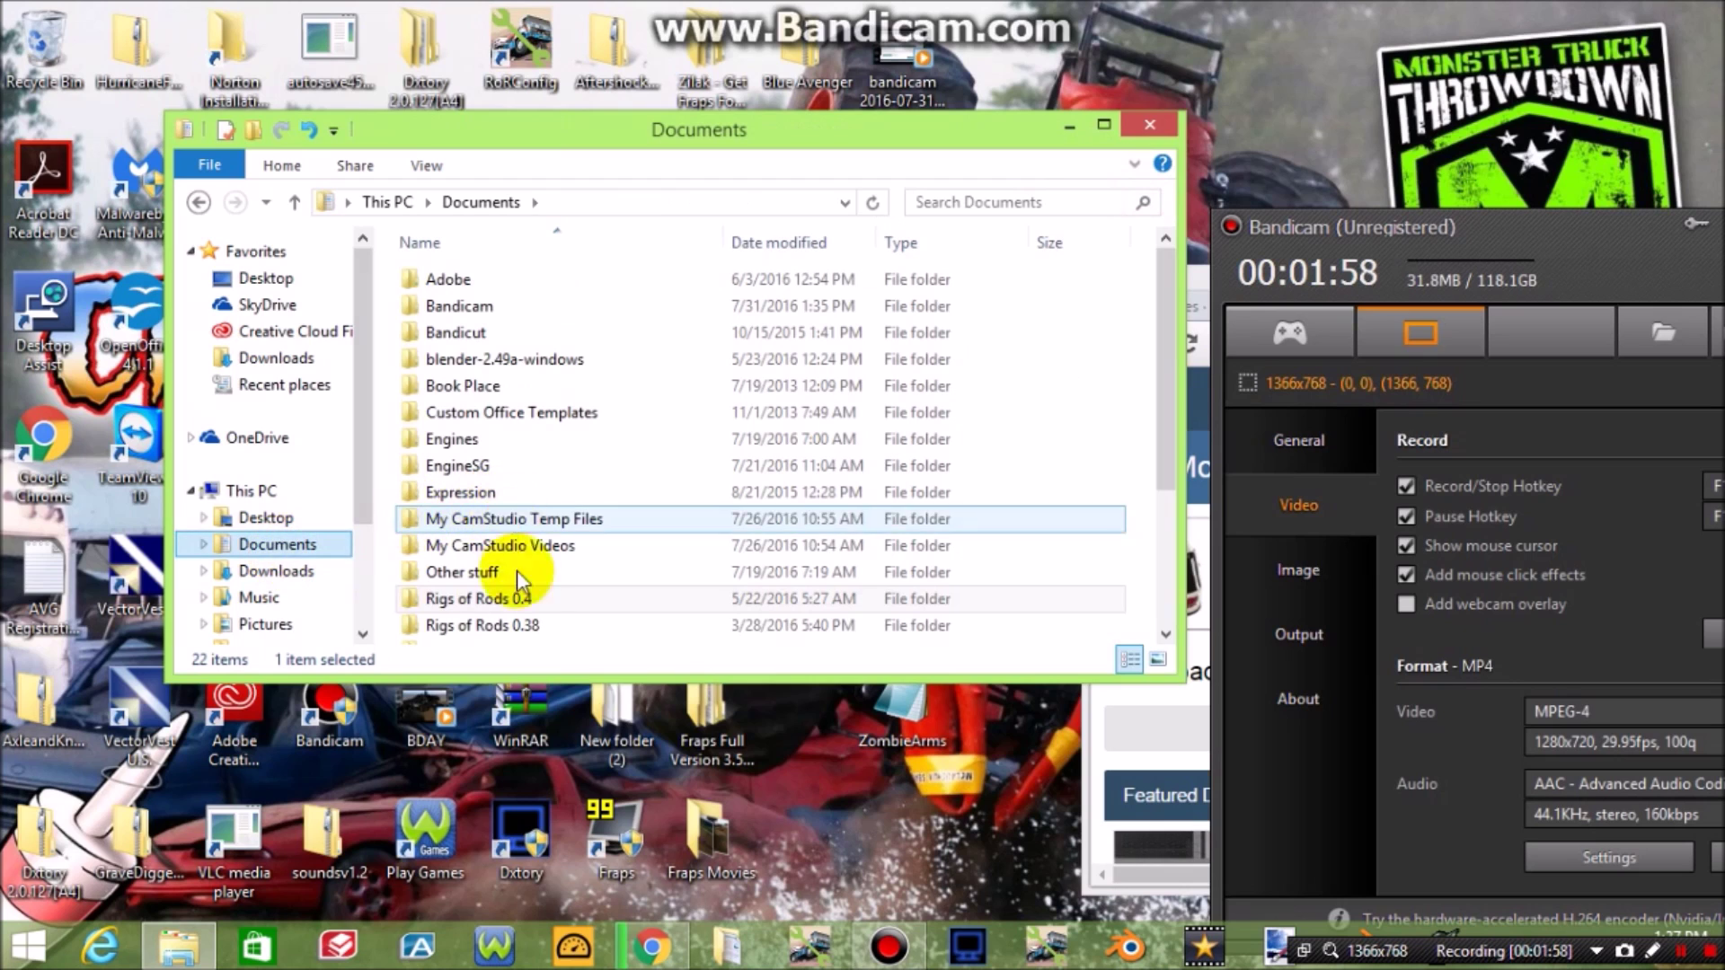
{"action": "double_click", "coordinate": [519, 626]}
{"action": "left_click", "coordinate": [604, 423]}
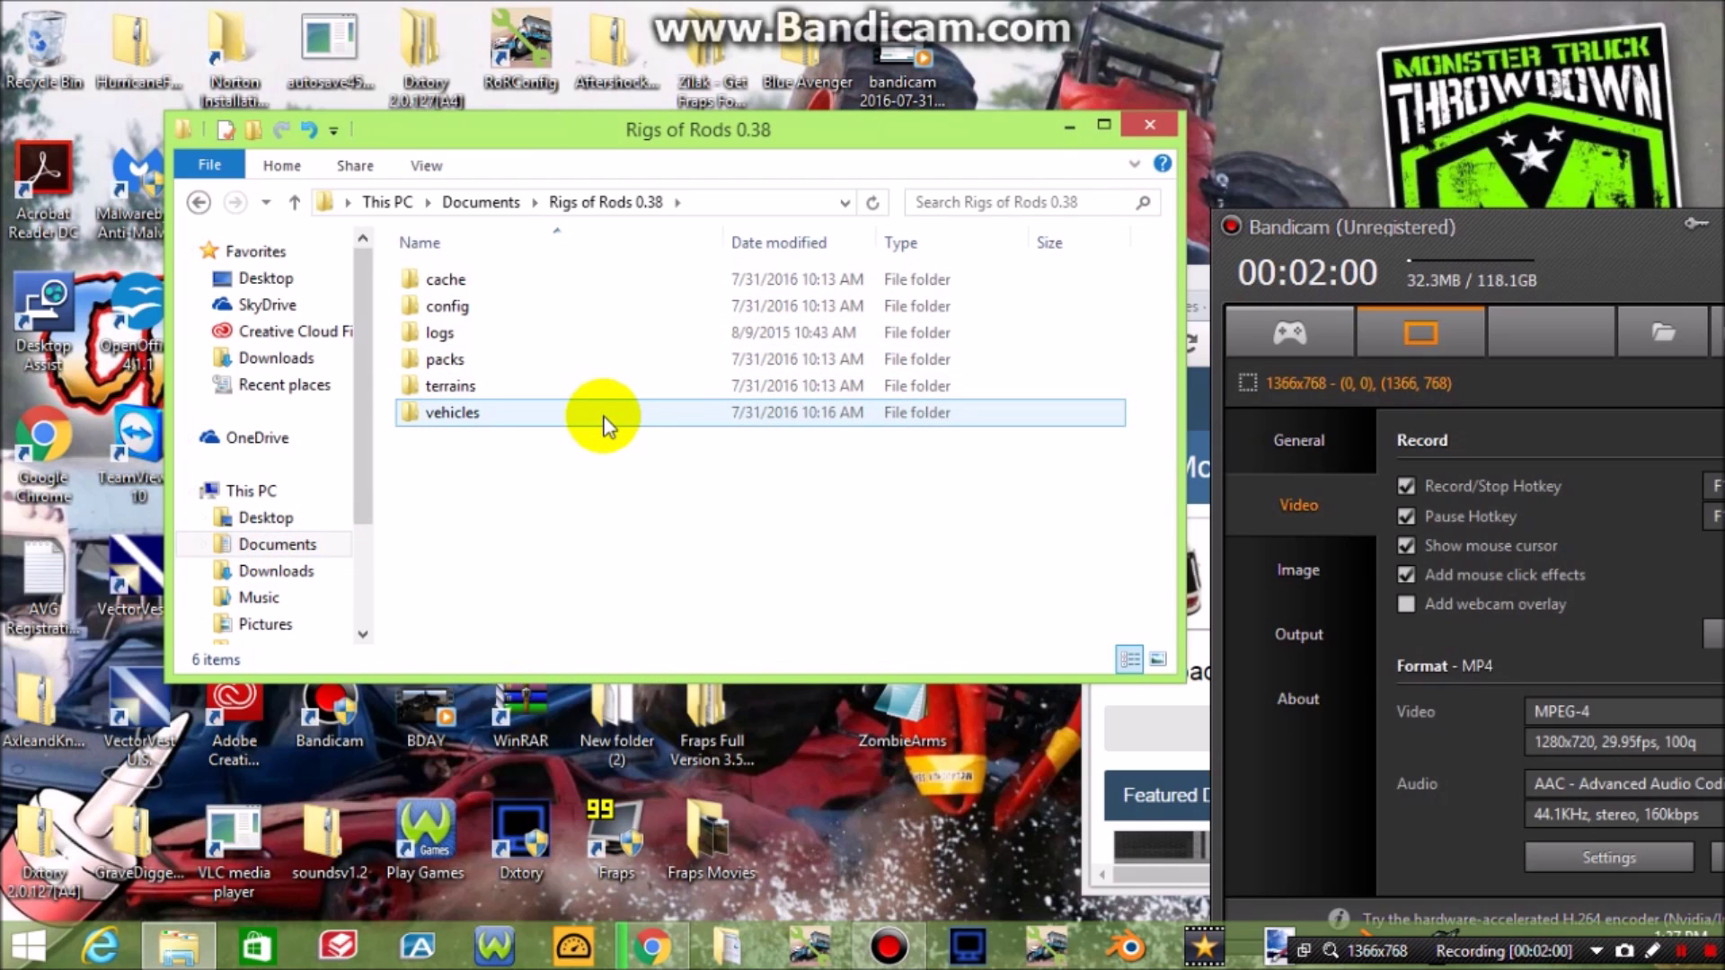
{"action": "double_click", "coordinate": [603, 422]}
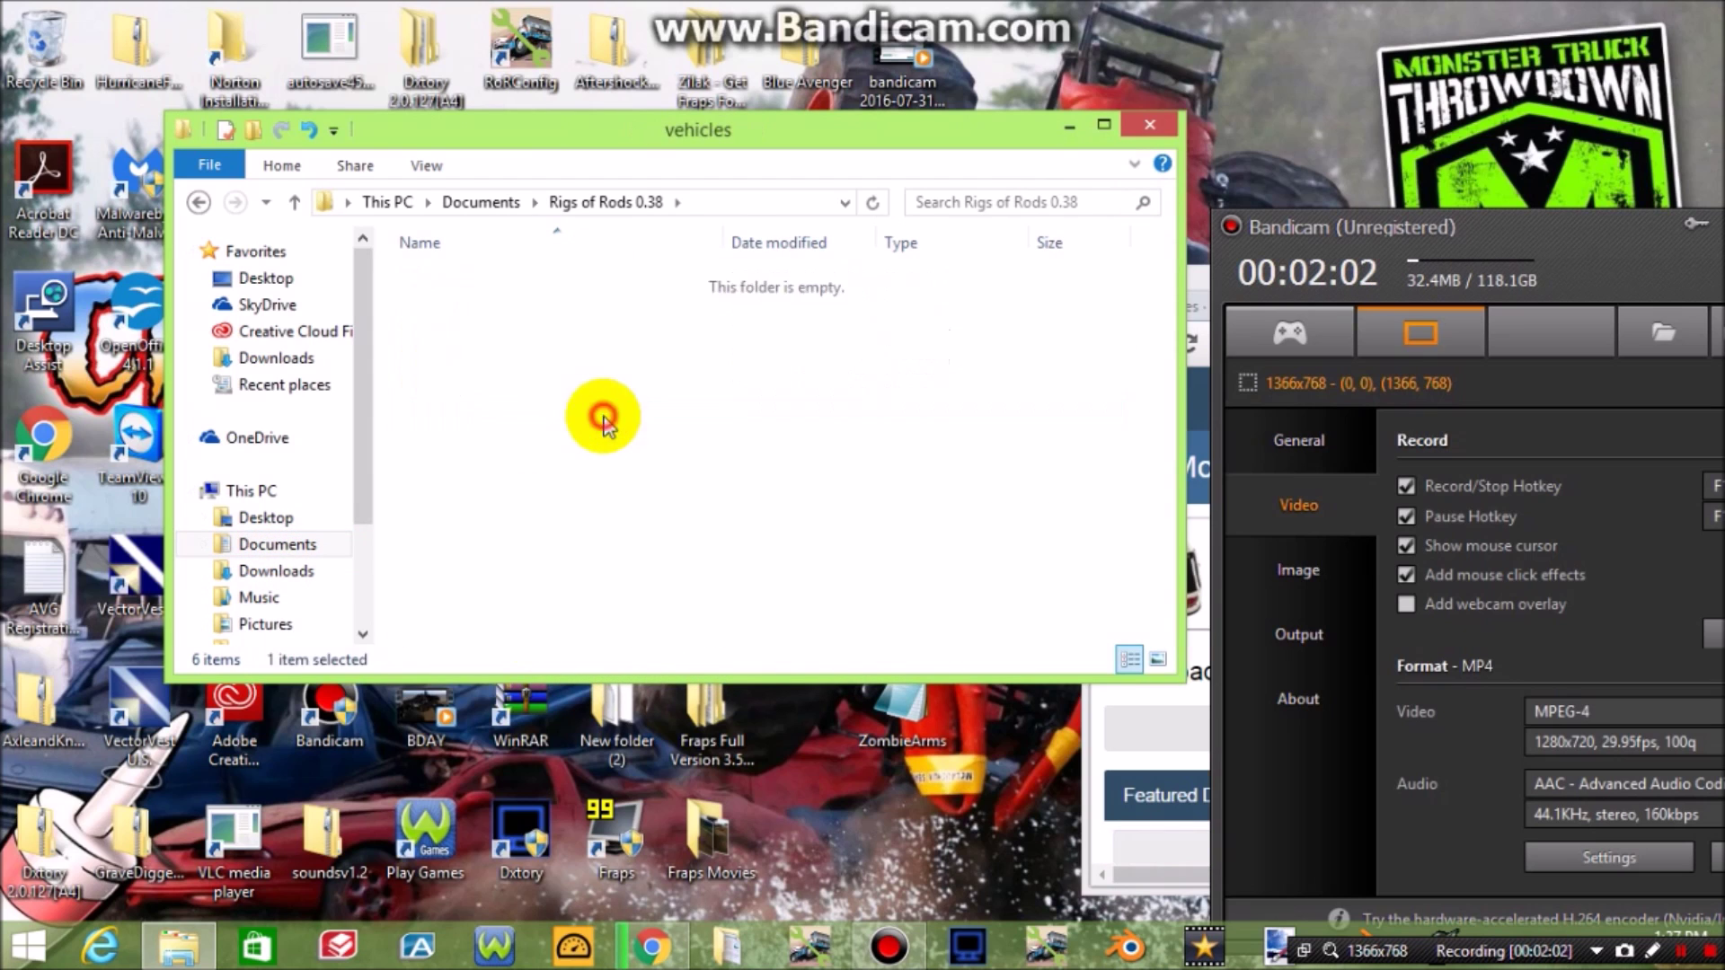
{"action": "left_click_drag", "start_coordinate": [1164, 277], "coordinate": [1128, 603]}
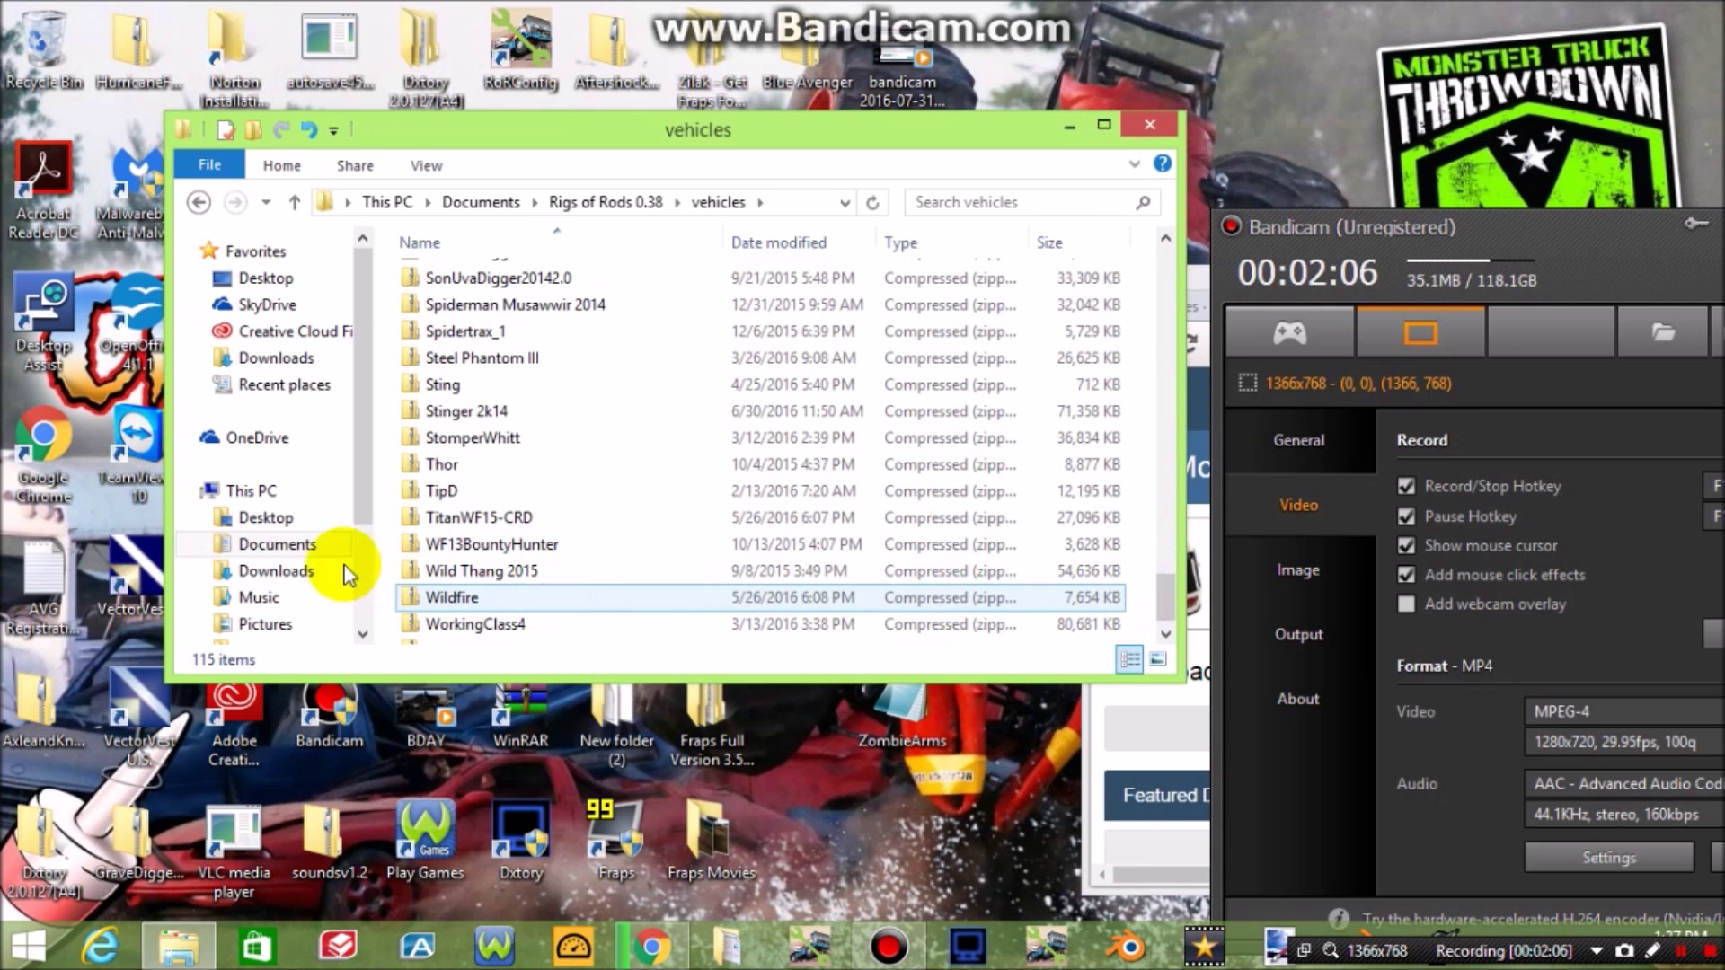
{"action": "left_click", "coordinate": [337, 544]}
{"action": "double_click", "coordinate": [546, 600]}
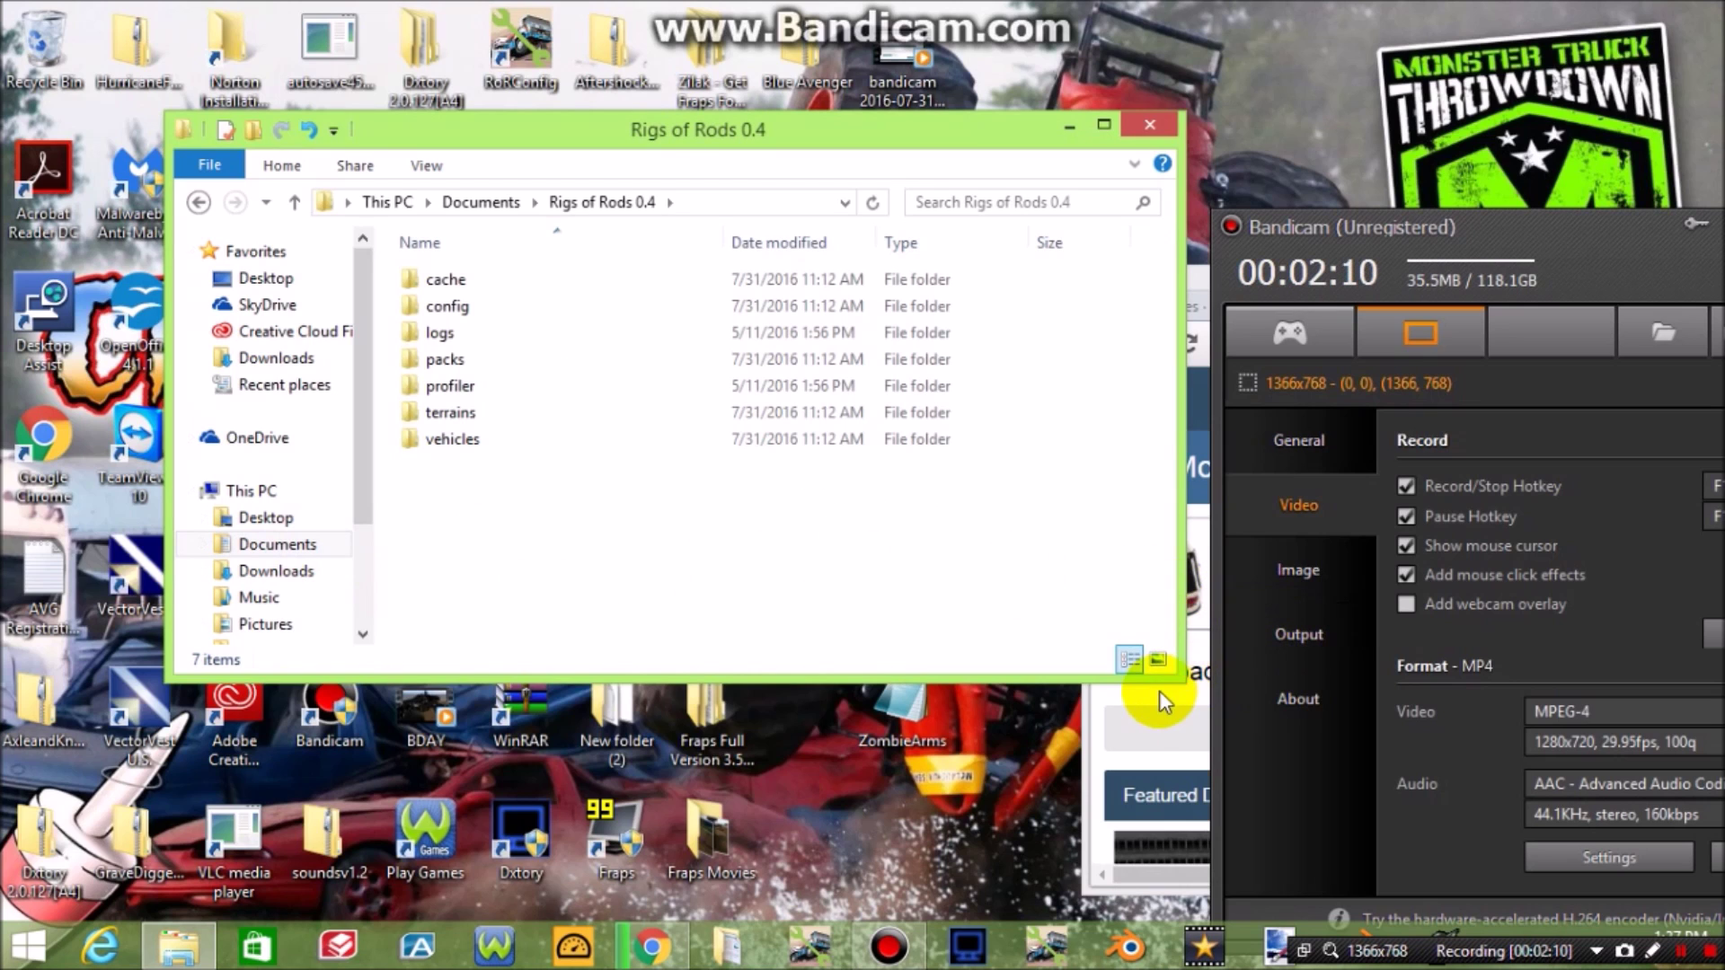
- Switch to the browser, maximize its window, and look through the What's New files on the Sim Monsters Downloads page
{"action": "left_click", "coordinate": [1090, 729]}
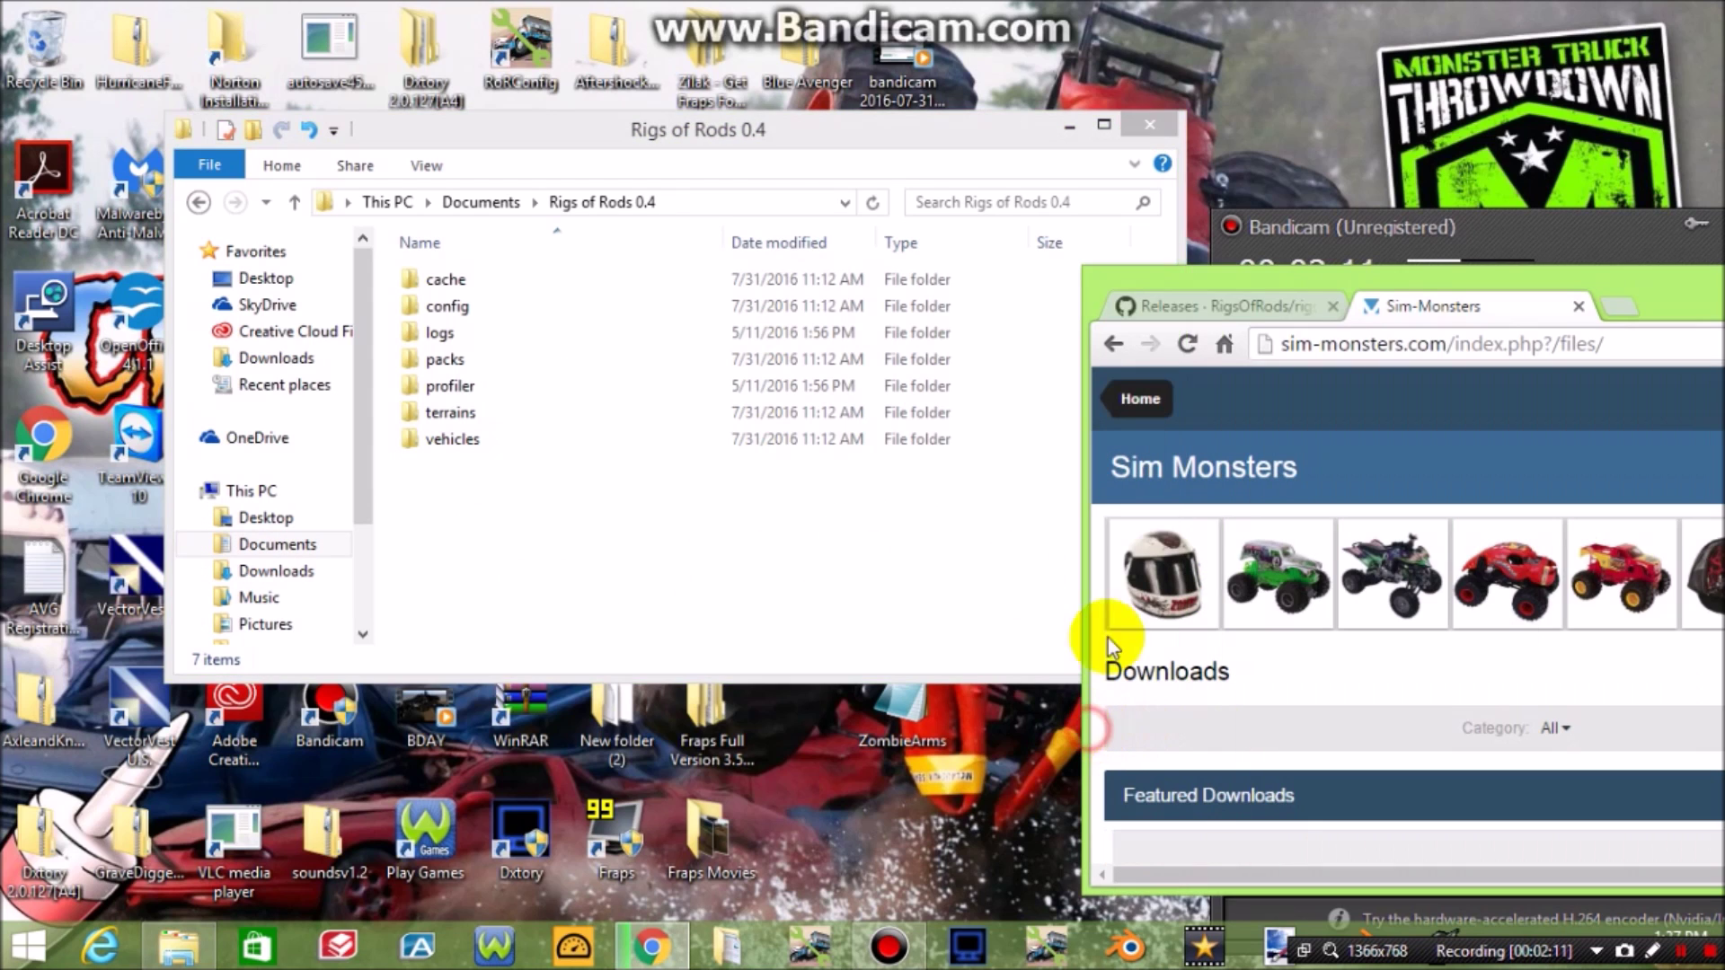
{"action": "double_click", "coordinate": [1265, 277]}
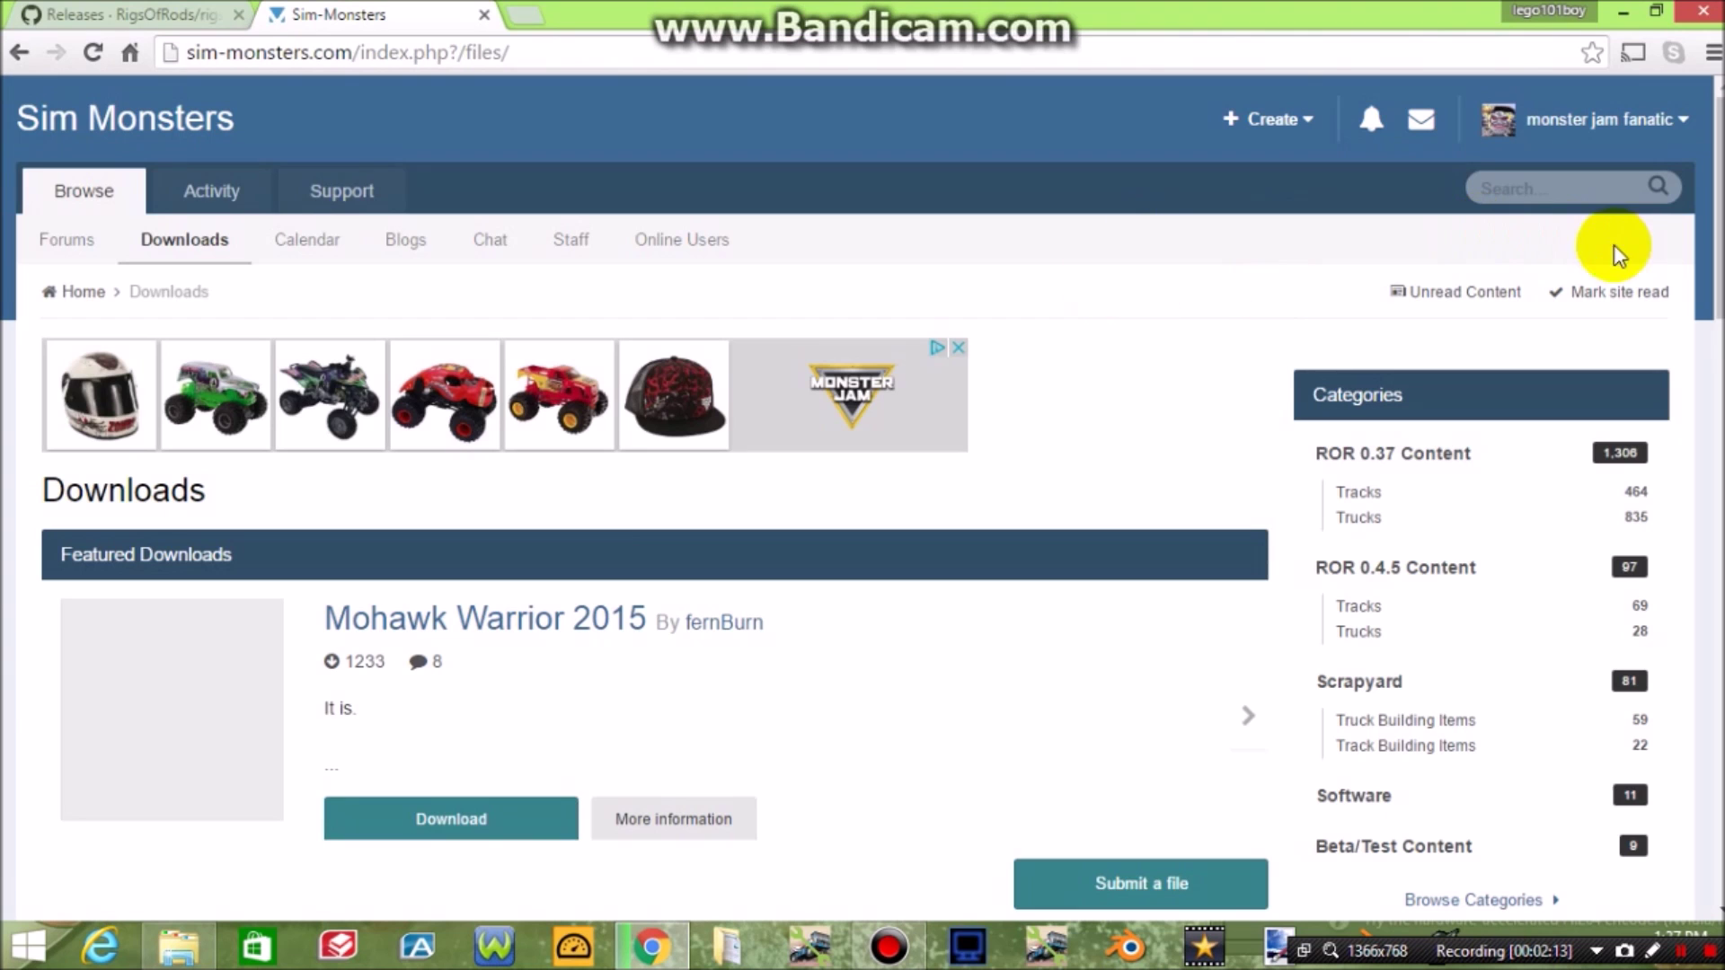
{"action": "scroll", "coordinate": [863, 499], "scroll_direction": "down", "scroll_amount": 6}
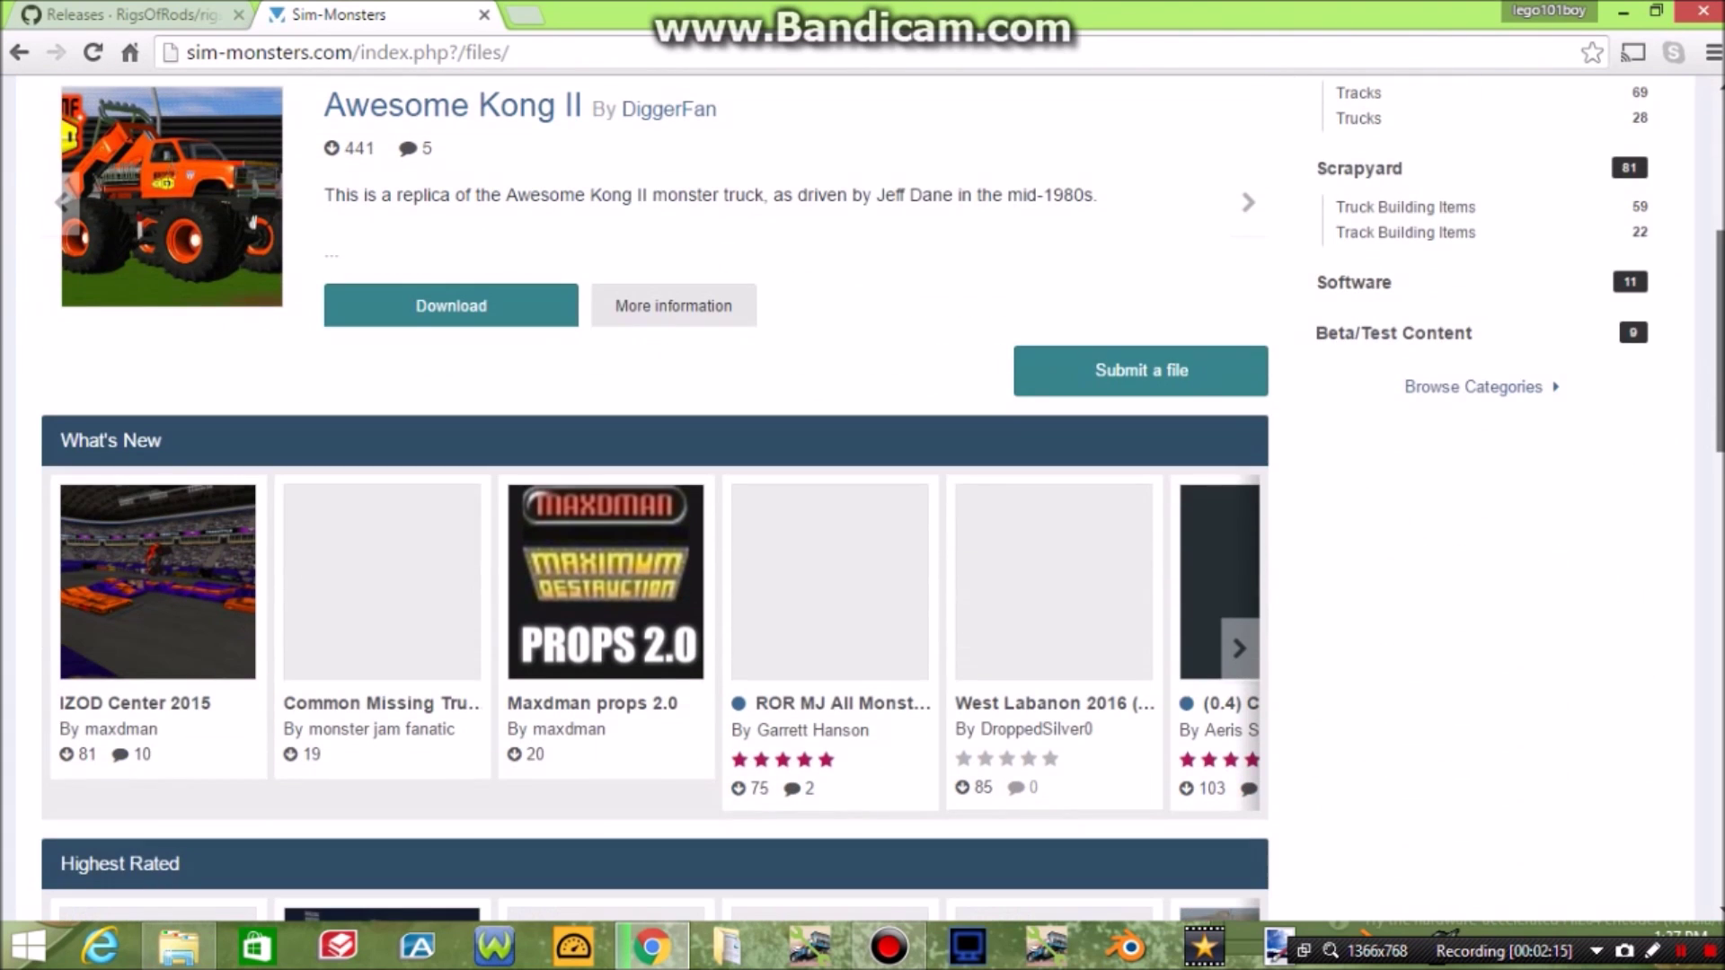
{"action": "scroll", "coordinate": [863, 499], "scroll_direction": "up", "scroll_amount": 6}
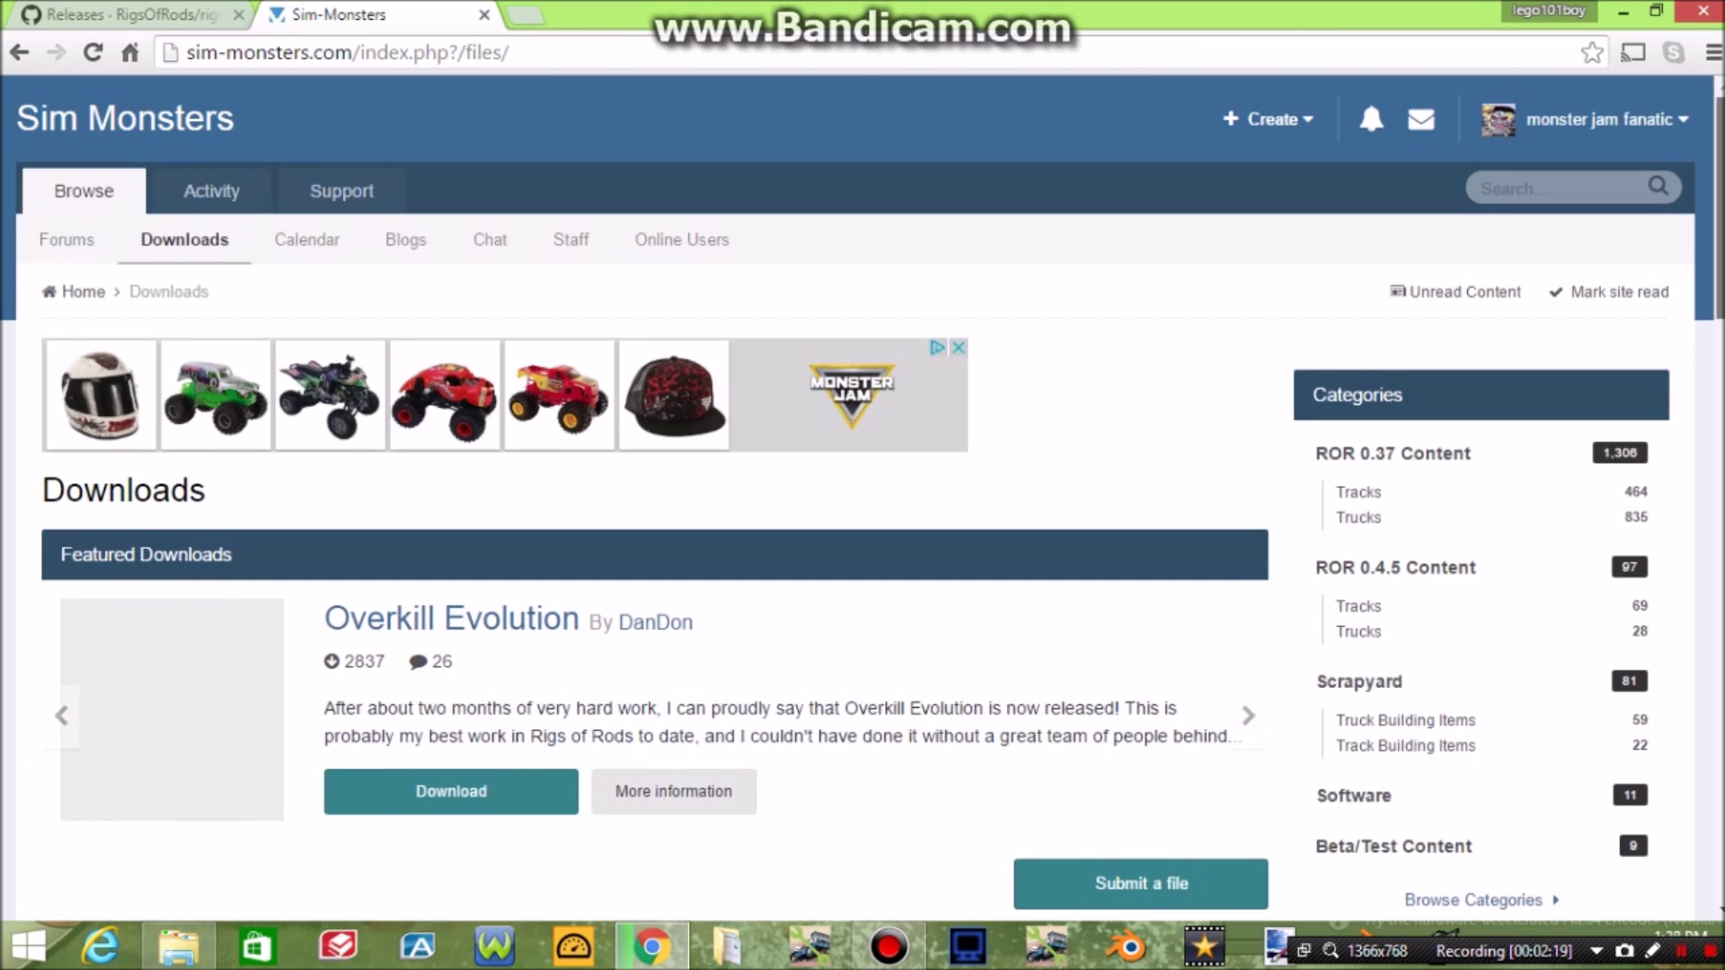
{"action": "scroll", "coordinate": [1697, 355], "scroll_direction": "down", "scroll_amount": 7}
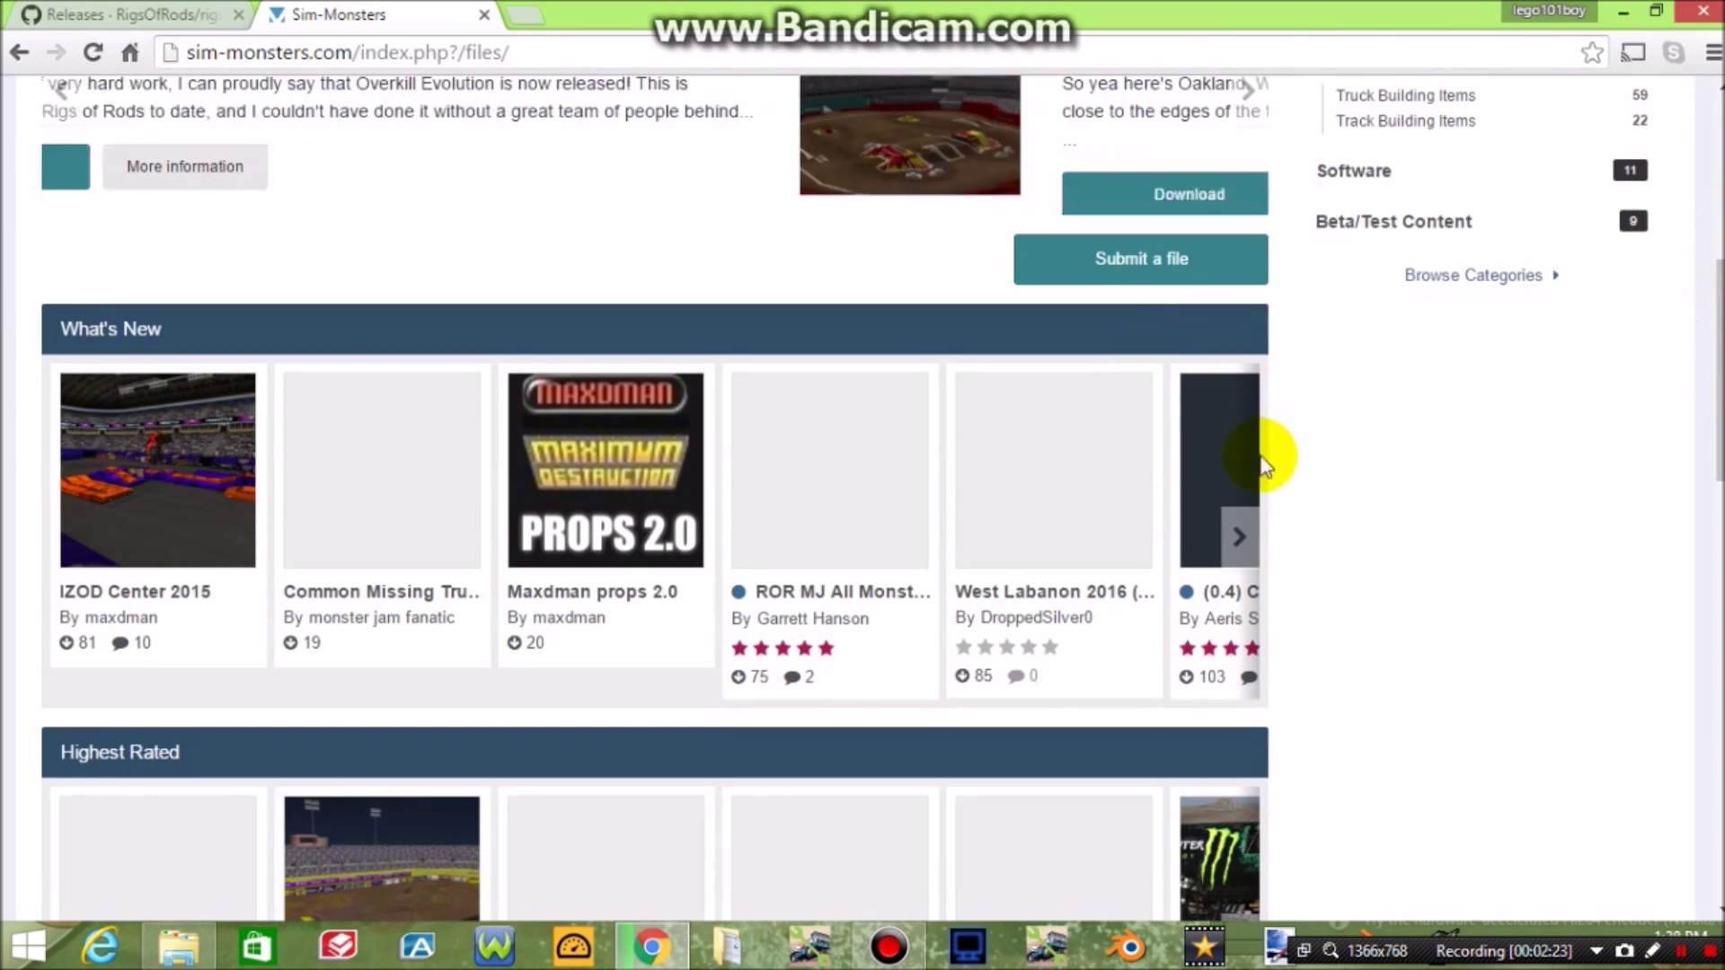
{"action": "left_click", "coordinate": [1240, 539]}
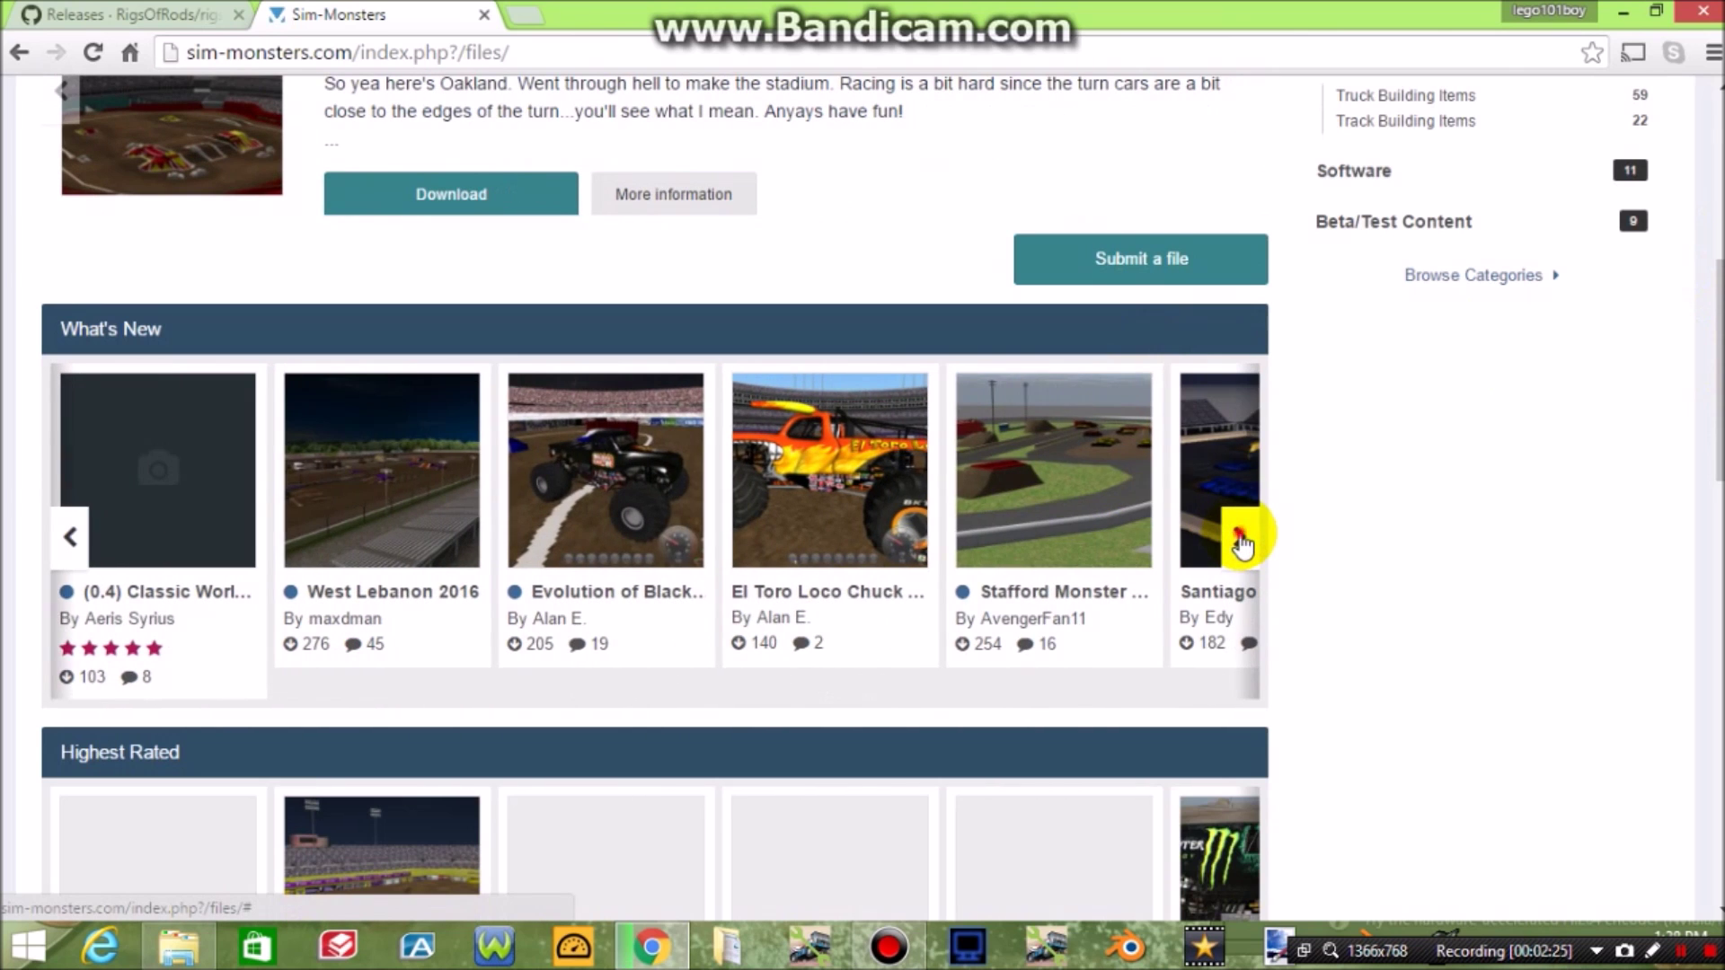
{"action": "left_click", "coordinate": [1240, 539]}
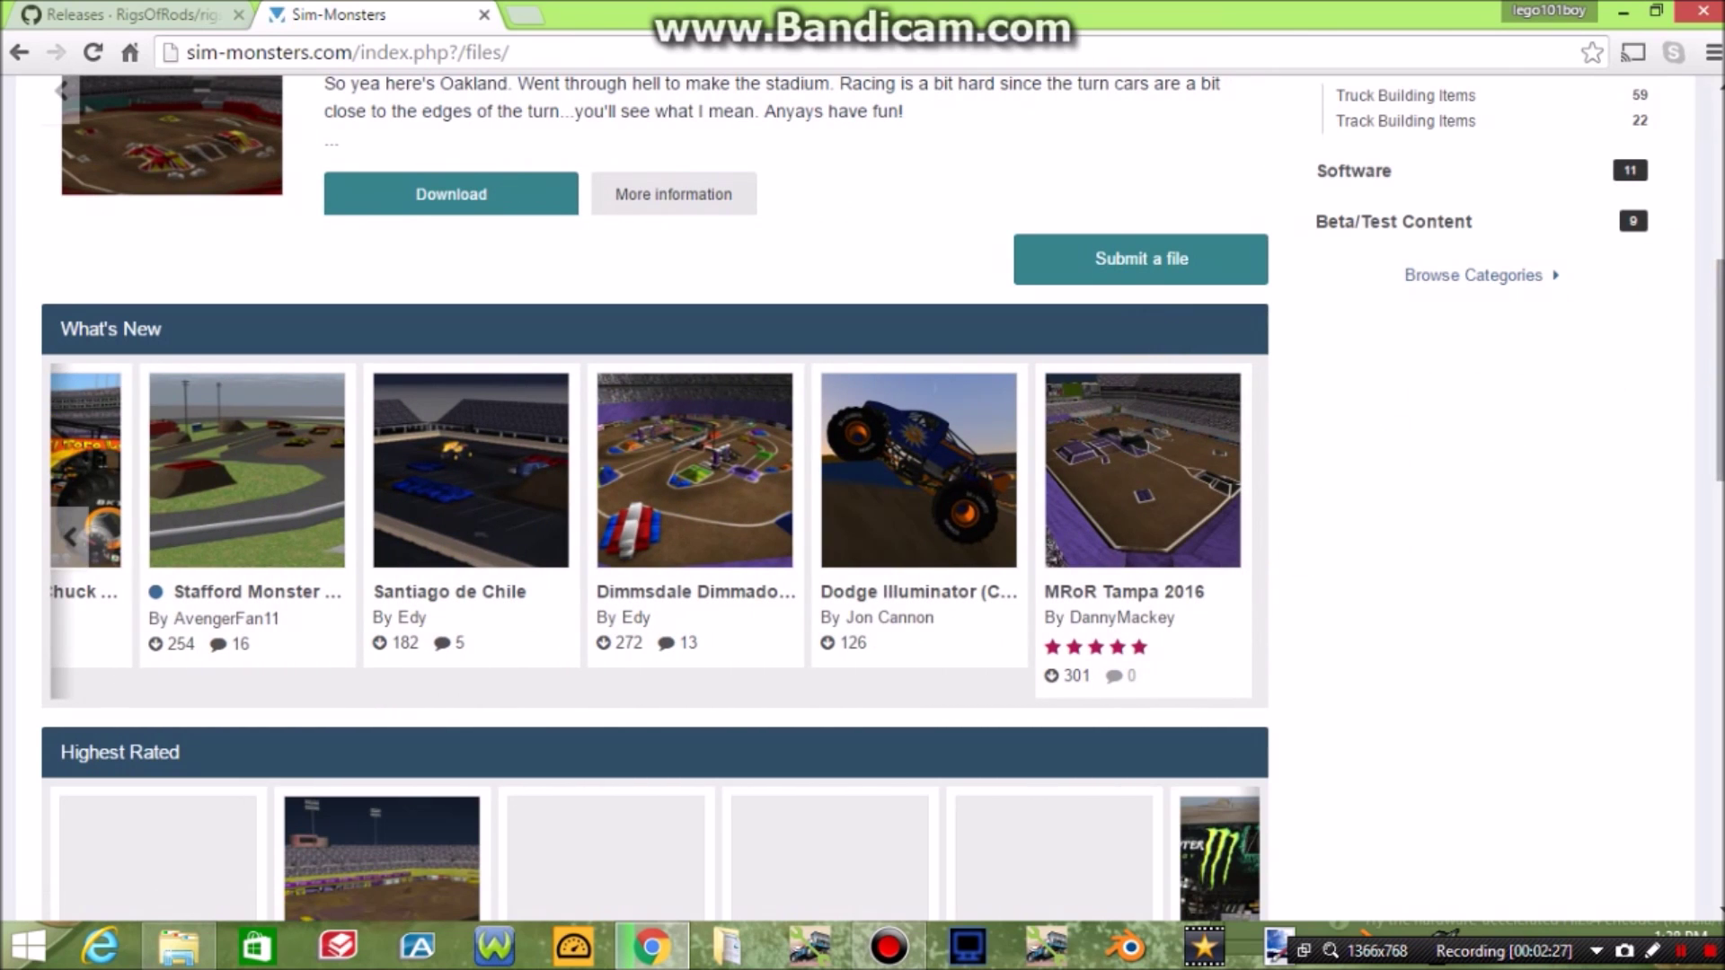
{"action": "scroll", "coordinate": [1698, 355], "scroll_direction": "up", "scroll_amount": 5}
{"action": "left_click", "coordinate": [1714, 41]}
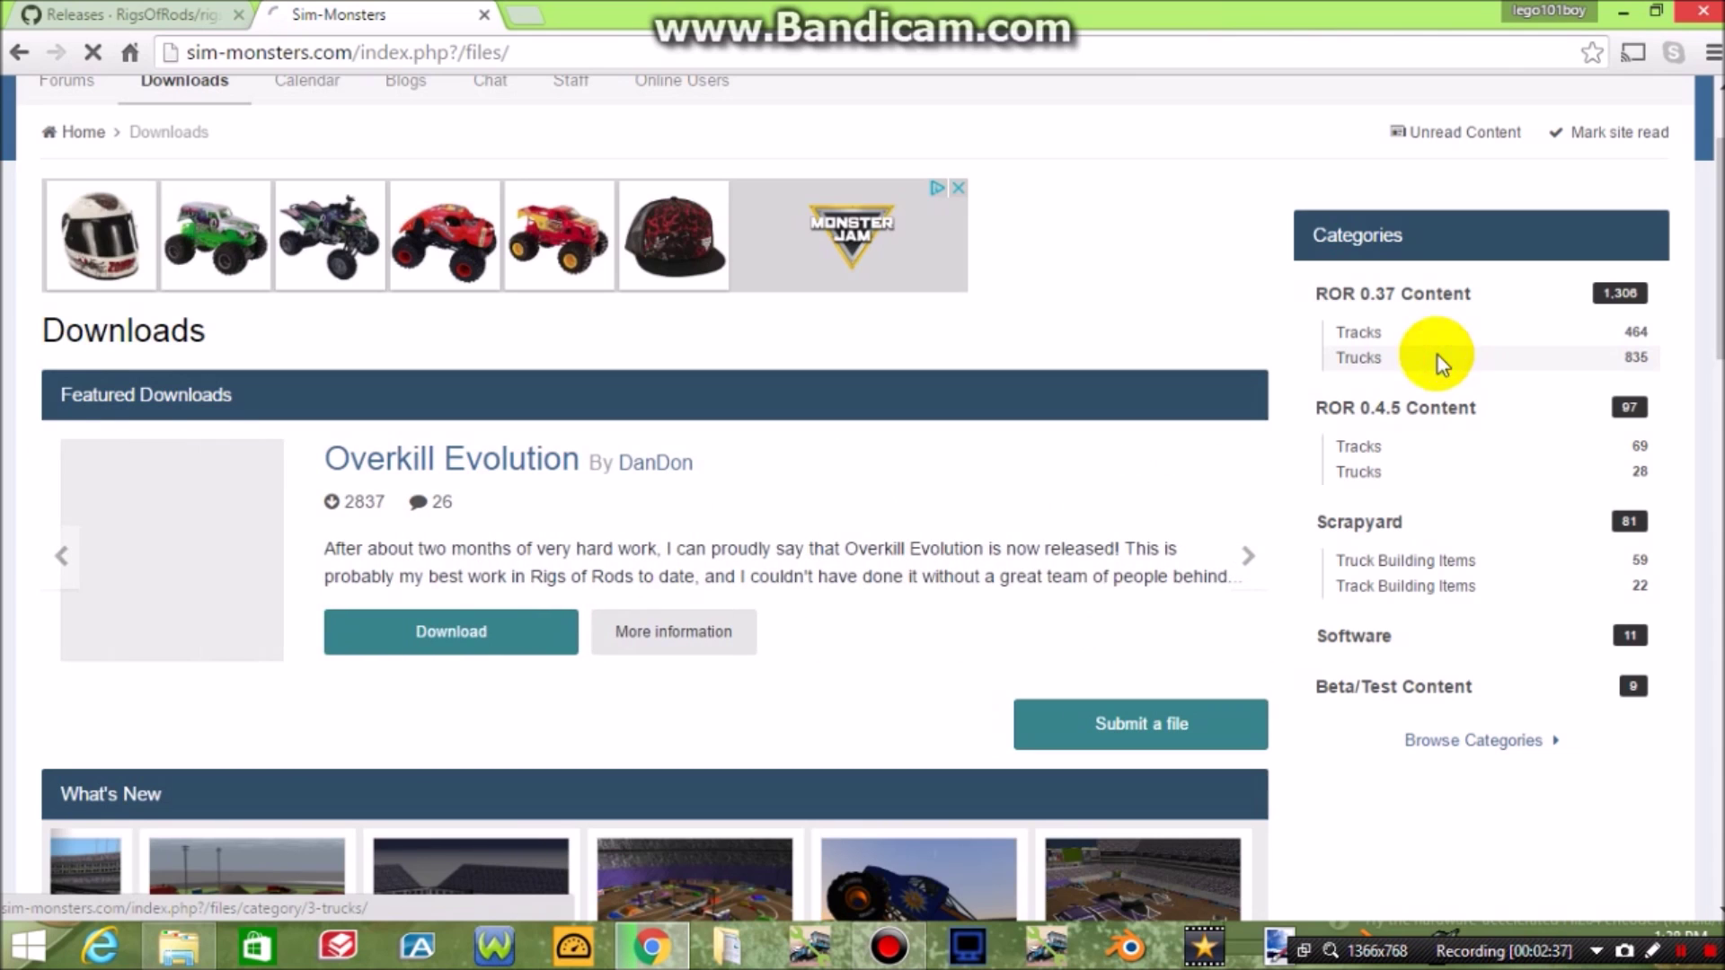
- Open the Trucks category under ROR 0.37 Content and look through its official truck packs
{"action": "left_click", "coordinate": [1438, 358]}
{"action": "left_click_drag", "start_coordinate": [1721, 238], "coordinate": [1721, 383]}
{"action": "scroll", "coordinate": [1679, 309], "scroll_direction": "down", "scroll_amount": 2}
{"action": "scroll", "coordinate": [1679, 308], "scroll_direction": "up", "scroll_amount": 6}
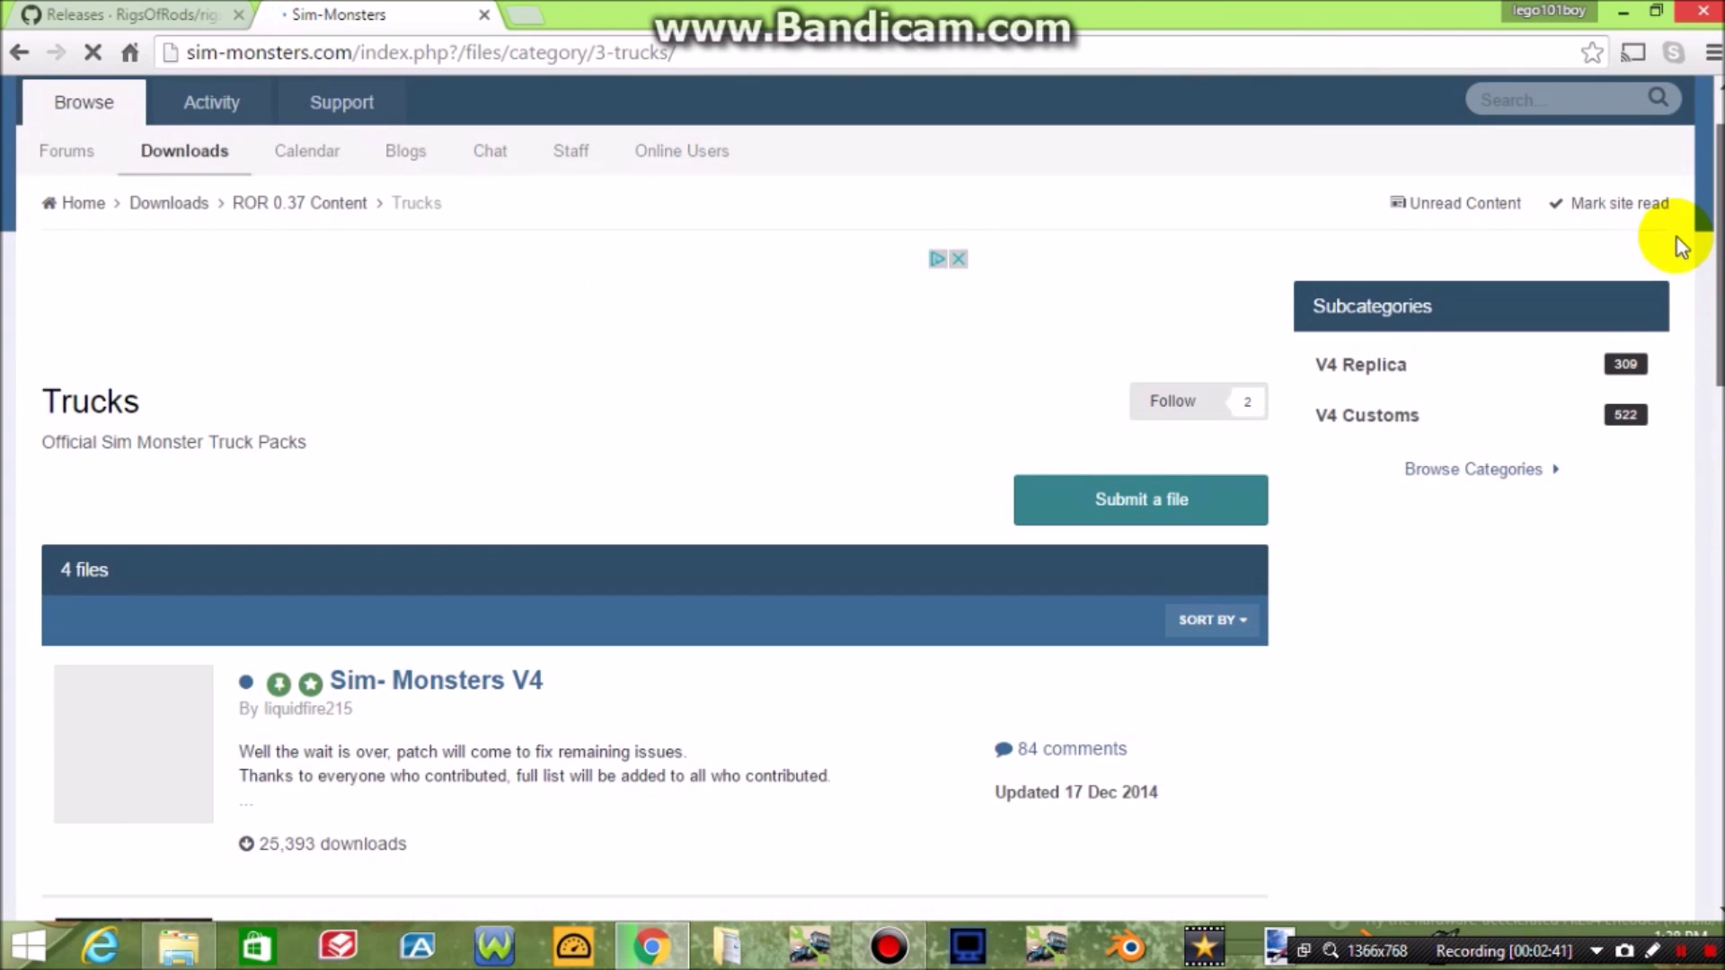
{"action": "left_click_drag", "start_coordinate": [1716, 277], "coordinate": [1717, 539]}
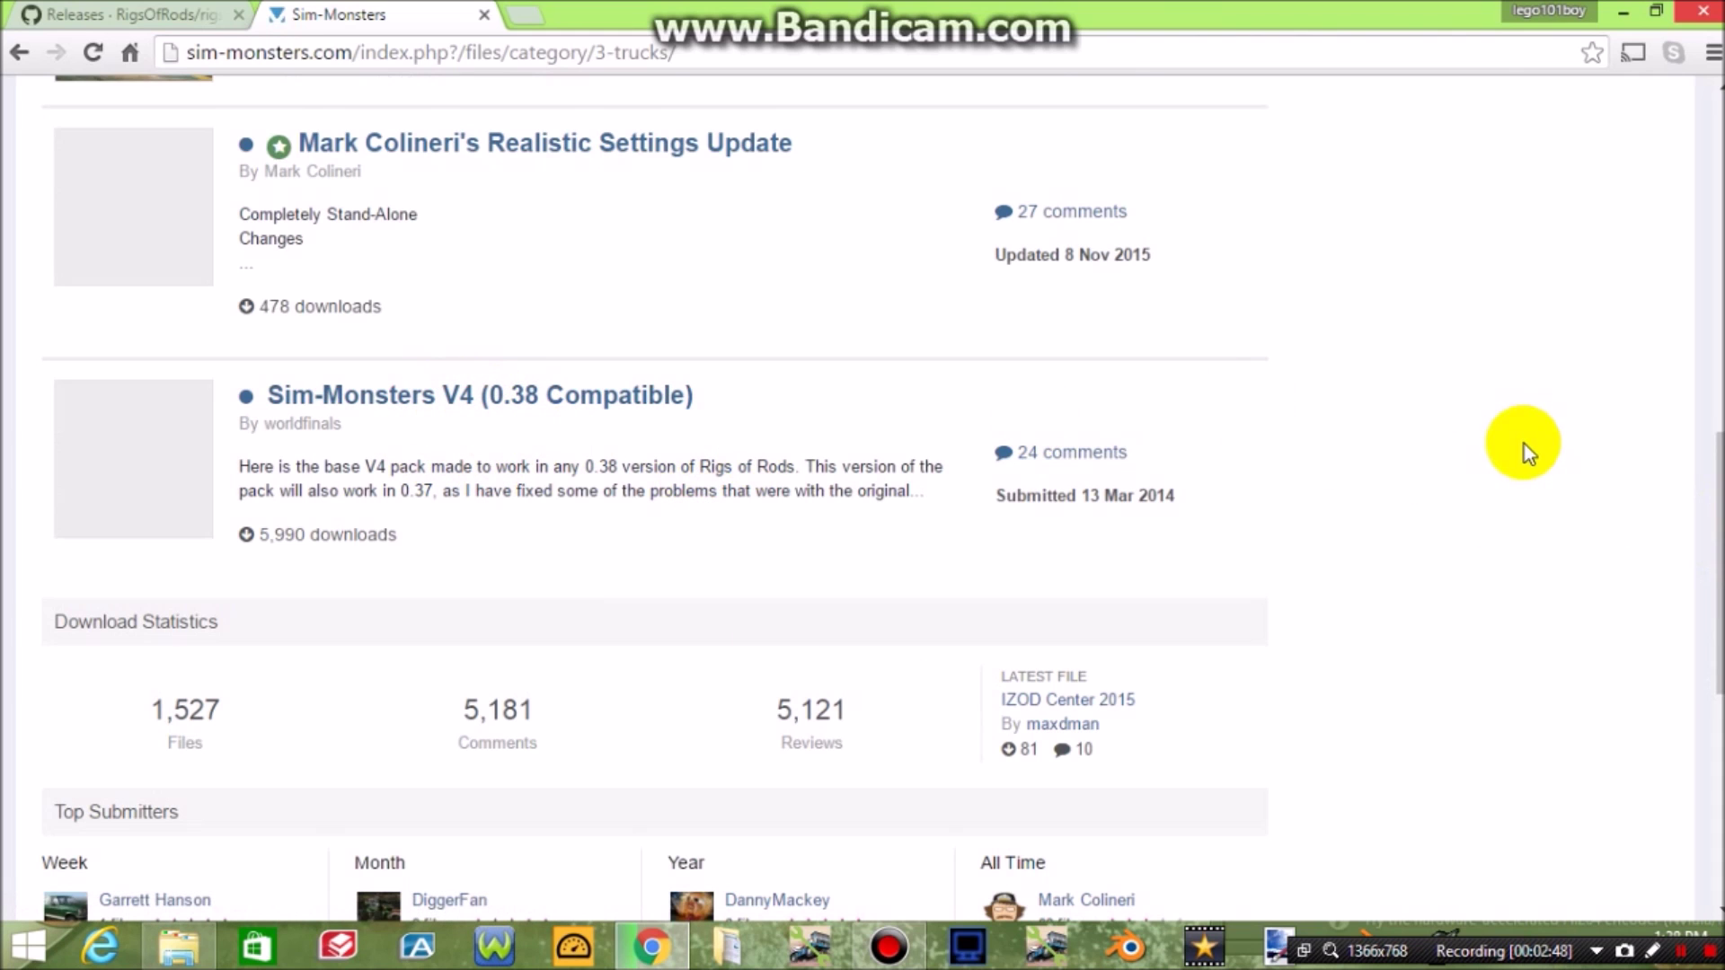
{"action": "scroll", "coordinate": [862, 498], "scroll_direction": "up", "scroll_amount": 10}
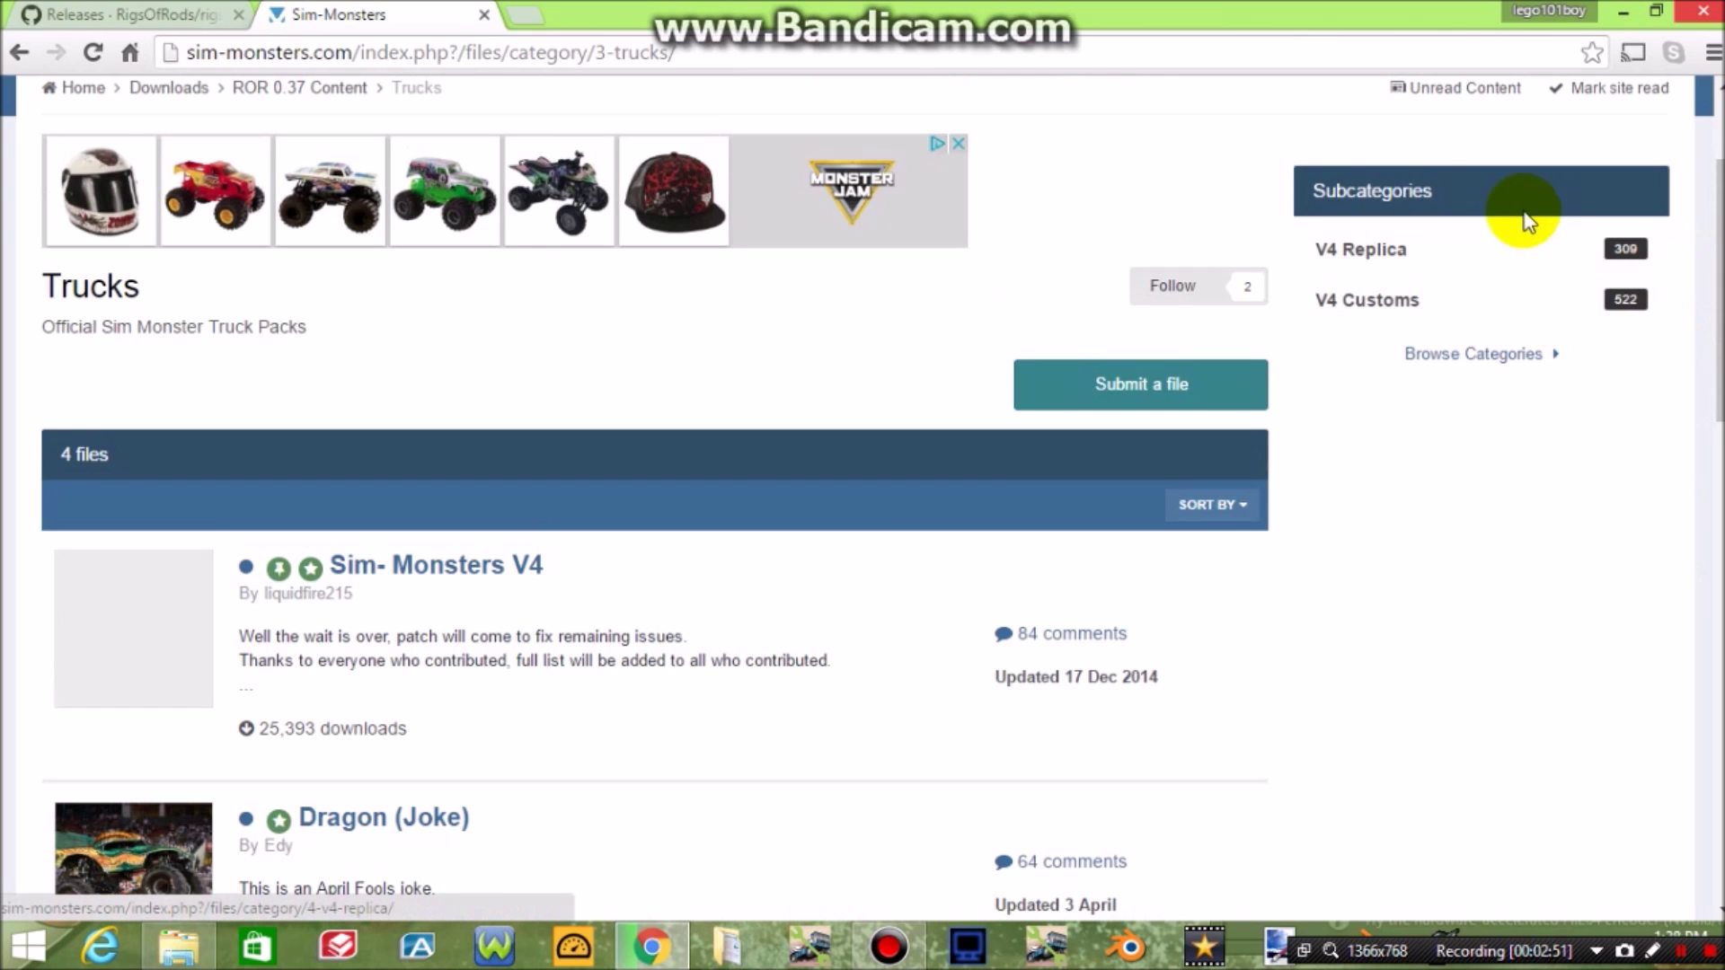
- Open the V4 Replica subcategory, look through its first page of trucks, and return to the start of the list
{"action": "left_click", "coordinate": [1528, 255]}
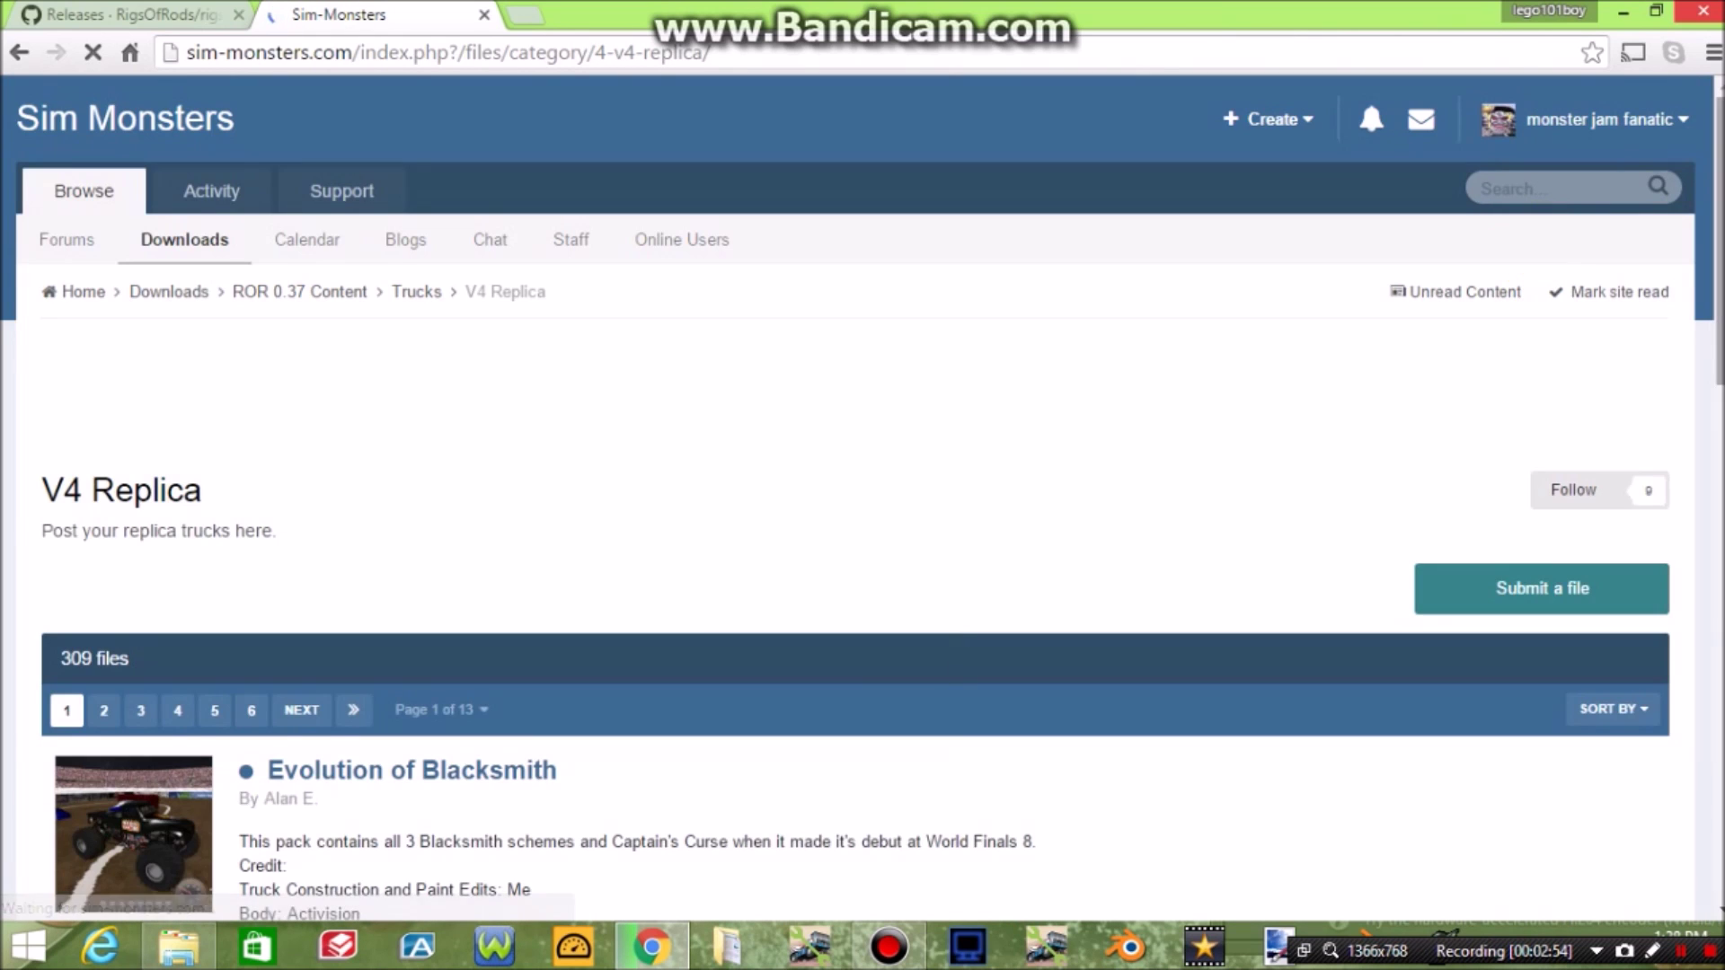
{"action": "scroll", "coordinate": [1528, 255], "scroll_direction": "down", "scroll_amount": 4}
{"action": "scroll", "coordinate": [1700, 401], "scroll_direction": "down", "scroll_amount": 20}
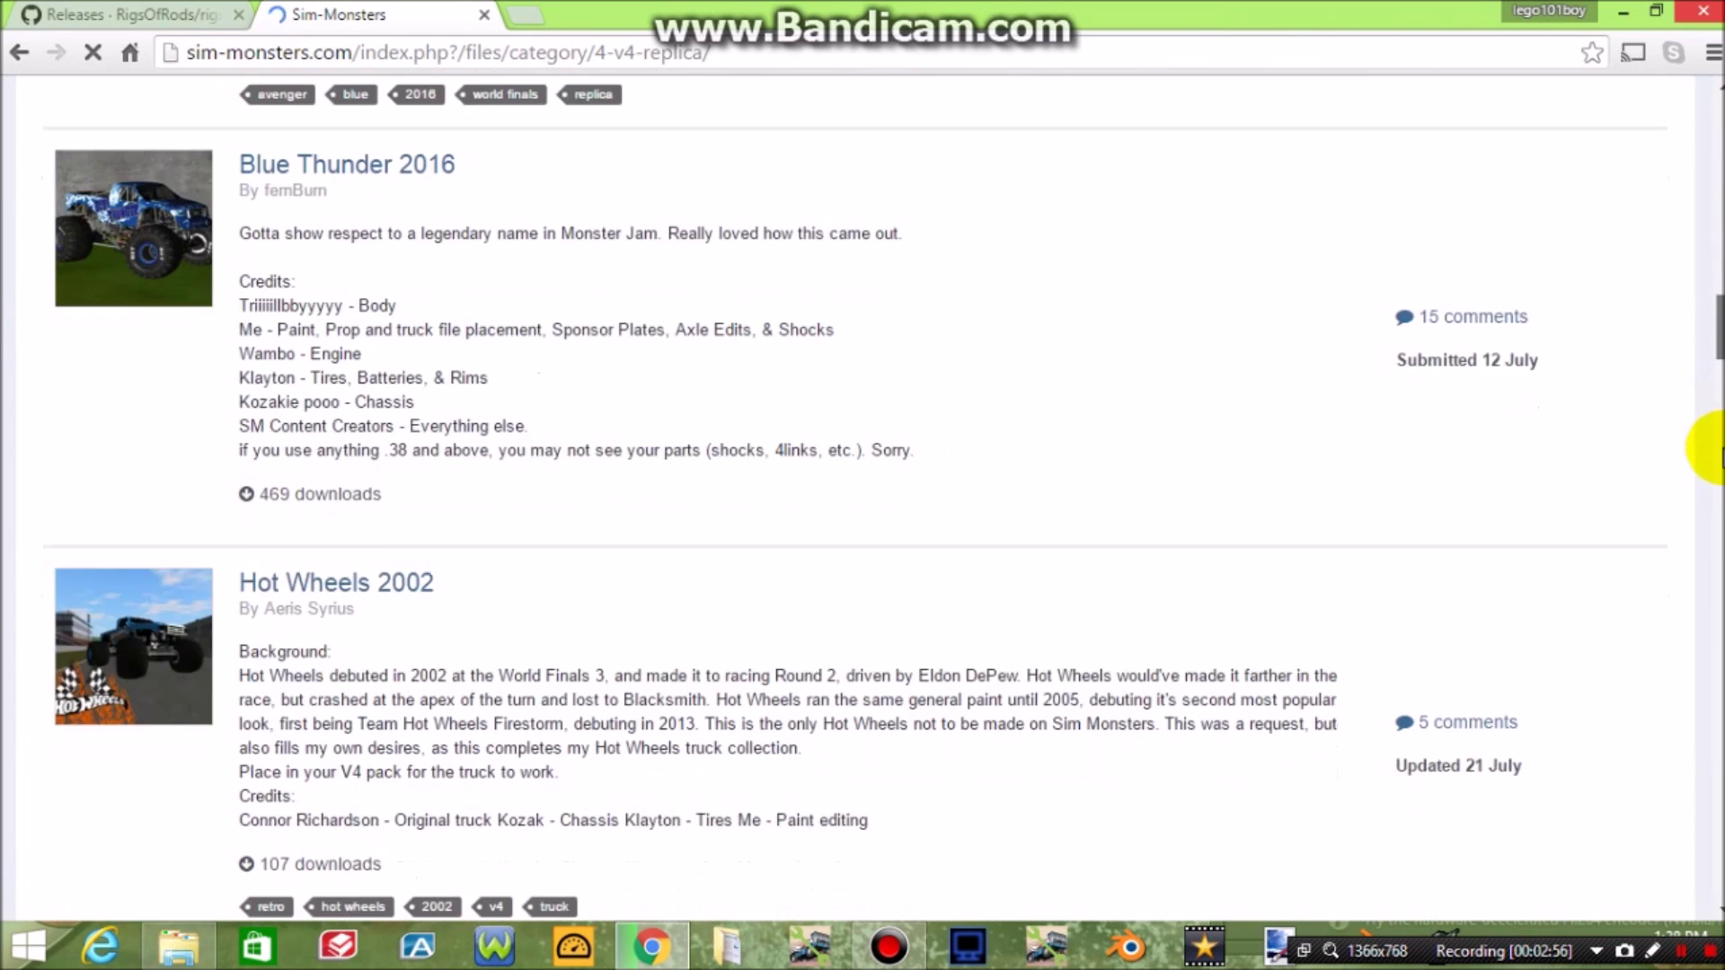
{"action": "scroll", "coordinate": [1717, 514], "scroll_direction": "up", "scroll_amount": 2}
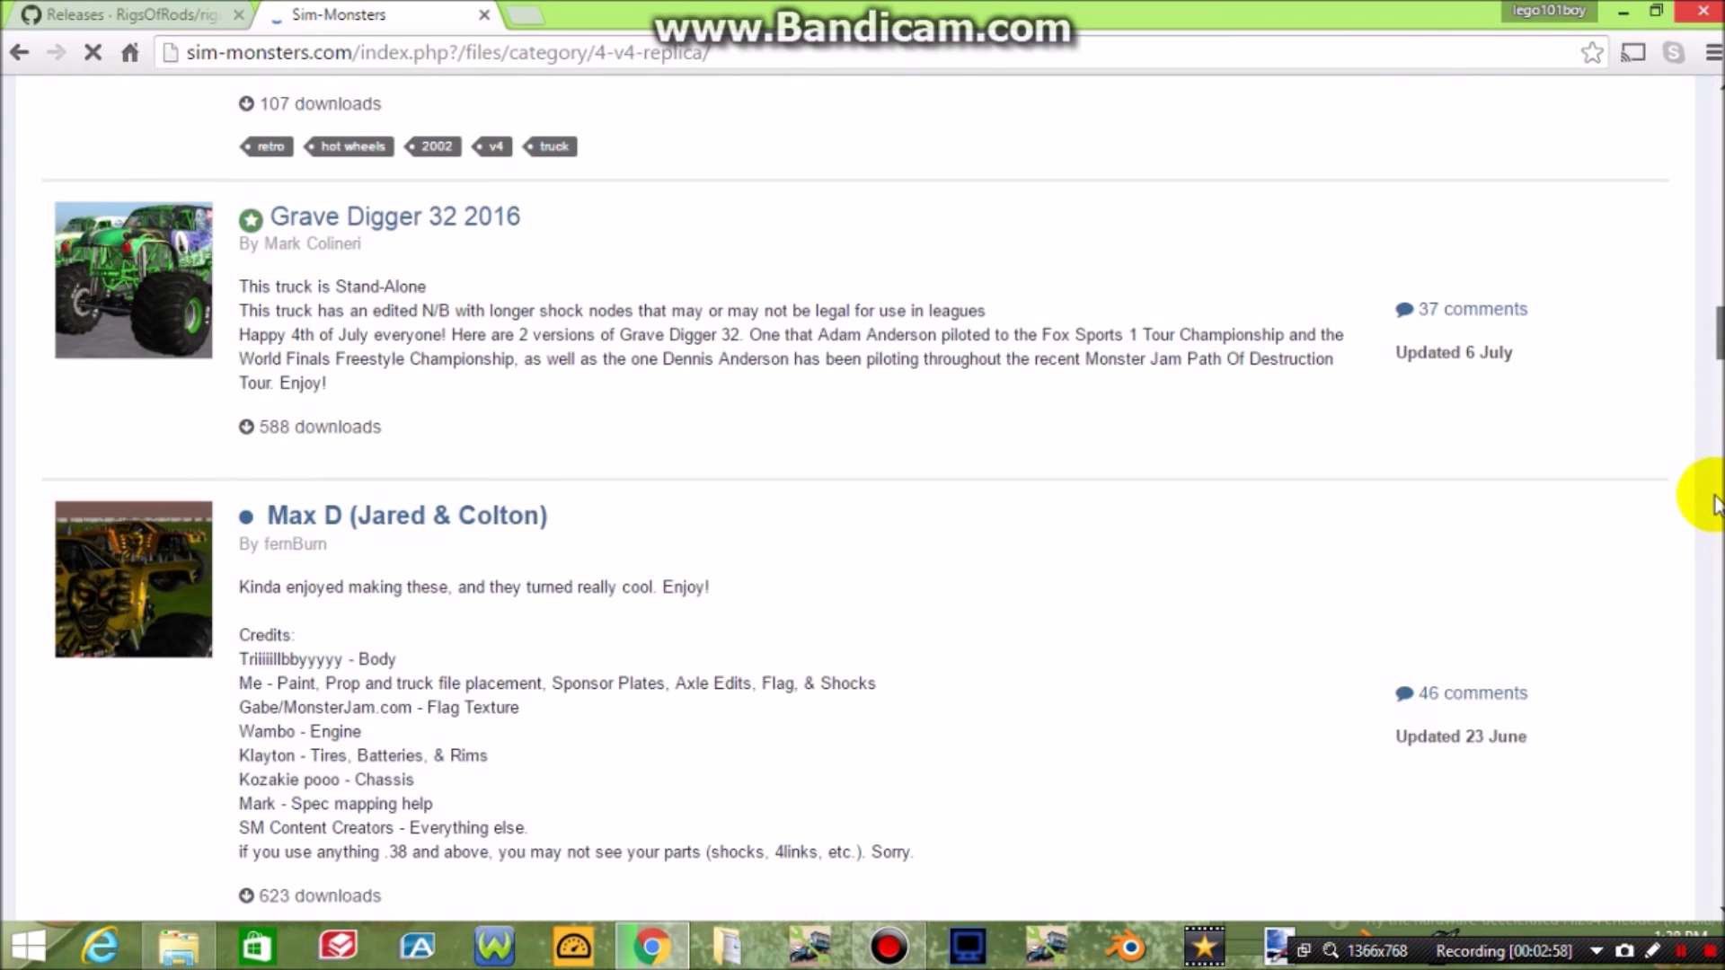
{"action": "scroll", "coordinate": [1714, 507], "scroll_direction": "down", "scroll_amount": 15}
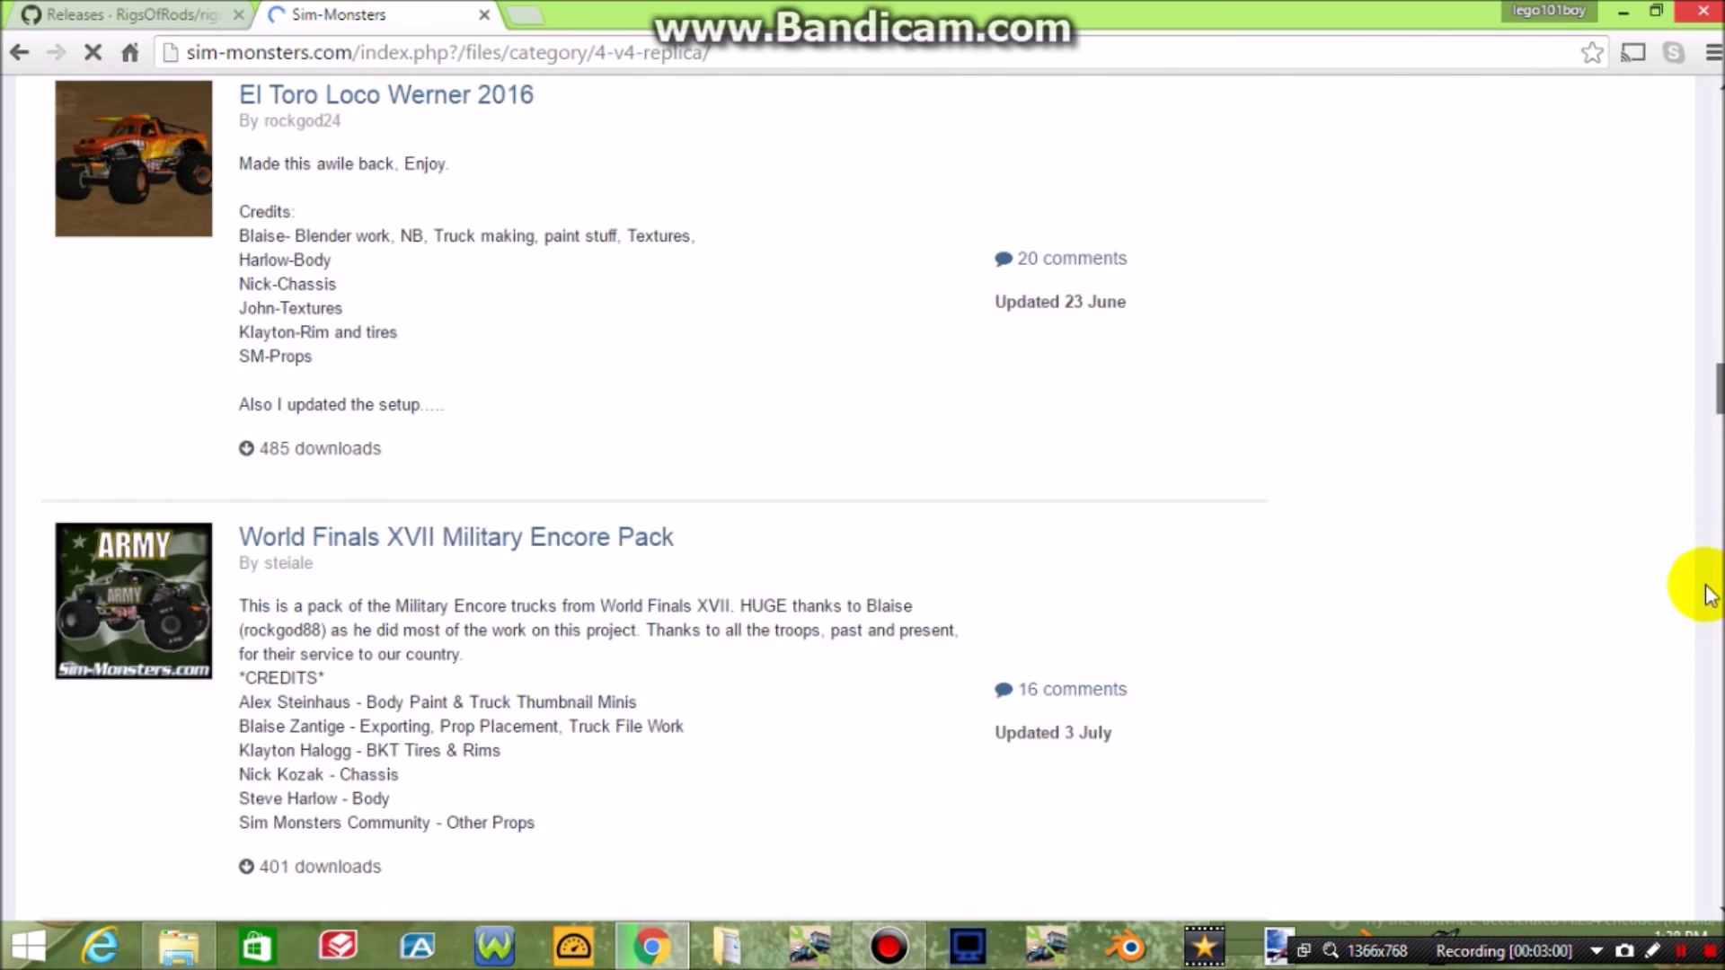
{"action": "scroll", "coordinate": [1715, 616], "scroll_direction": "down", "scroll_amount": 6}
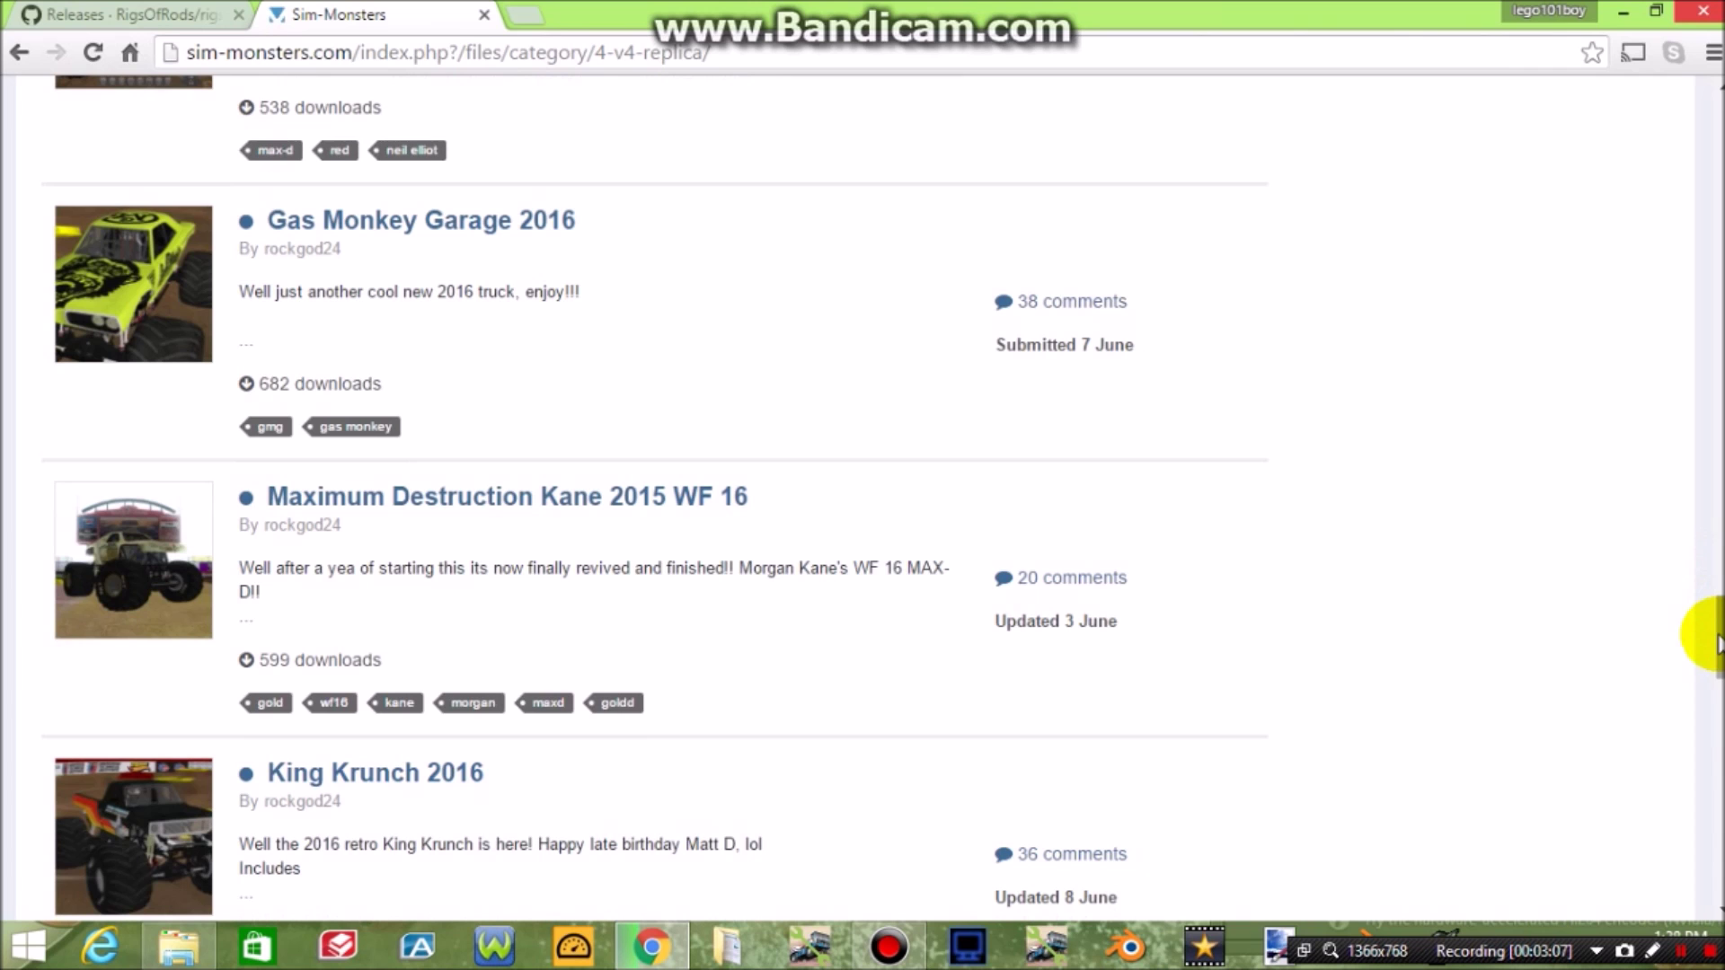
{"action": "scroll", "coordinate": [656, 498], "scroll_direction": "down", "scroll_amount": 9}
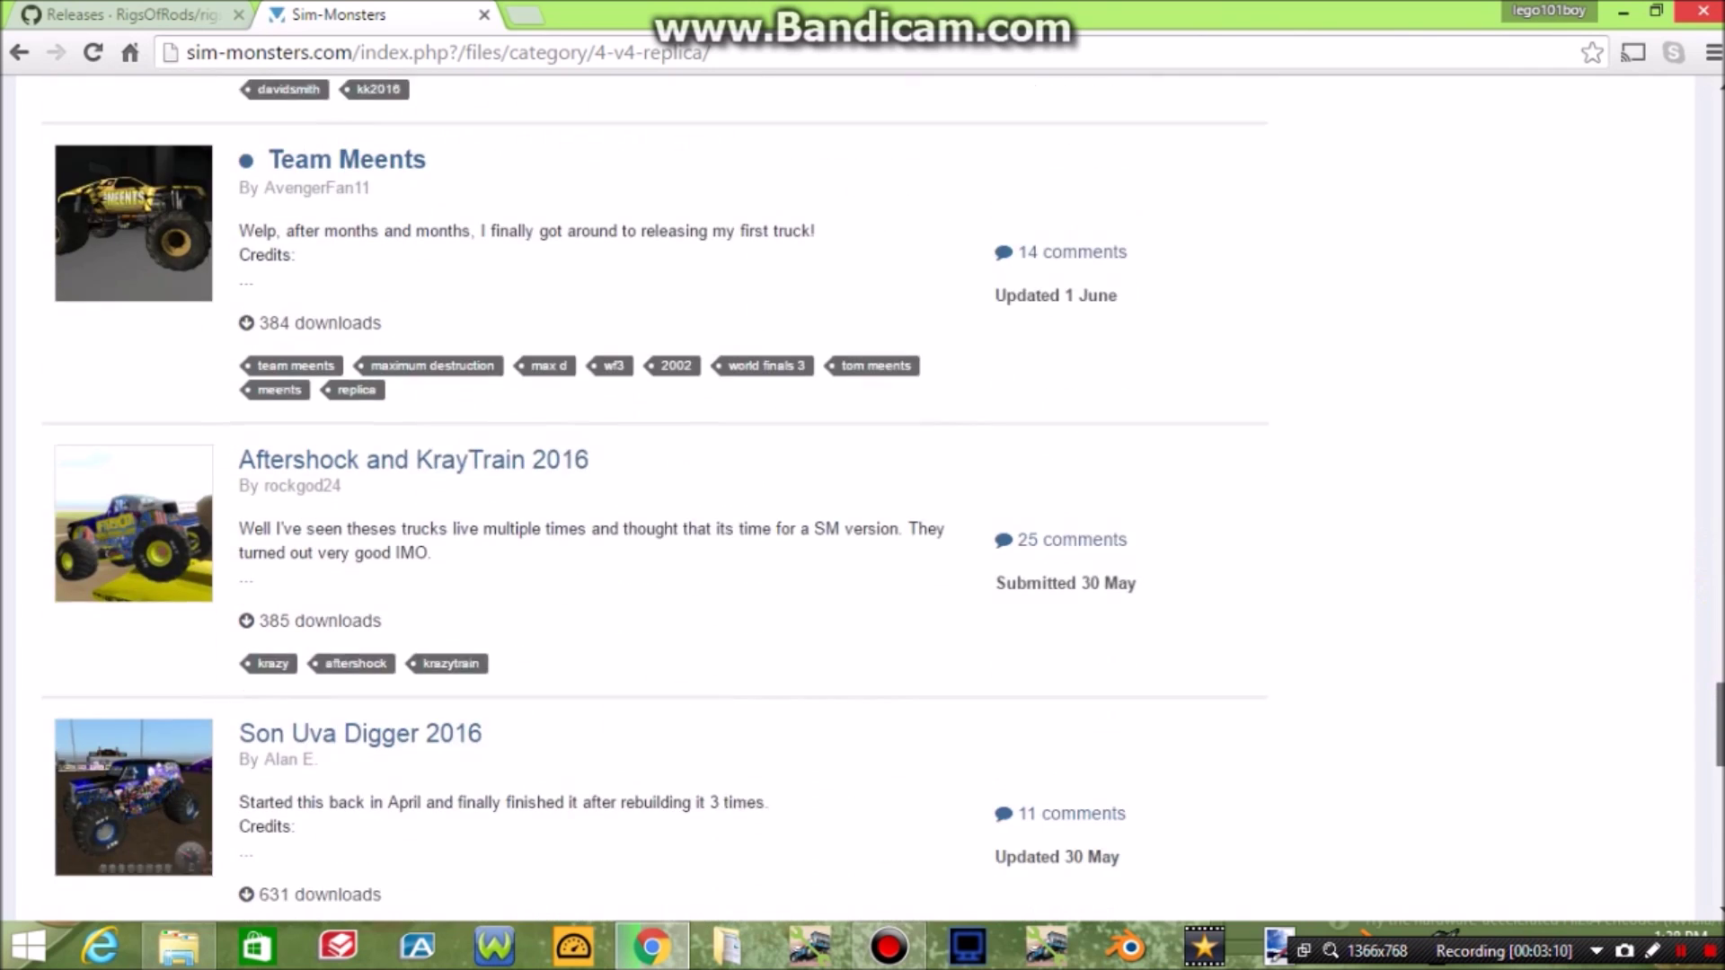
{"action": "scroll", "coordinate": [1711, 768], "scroll_direction": "down", "scroll_amount": 1}
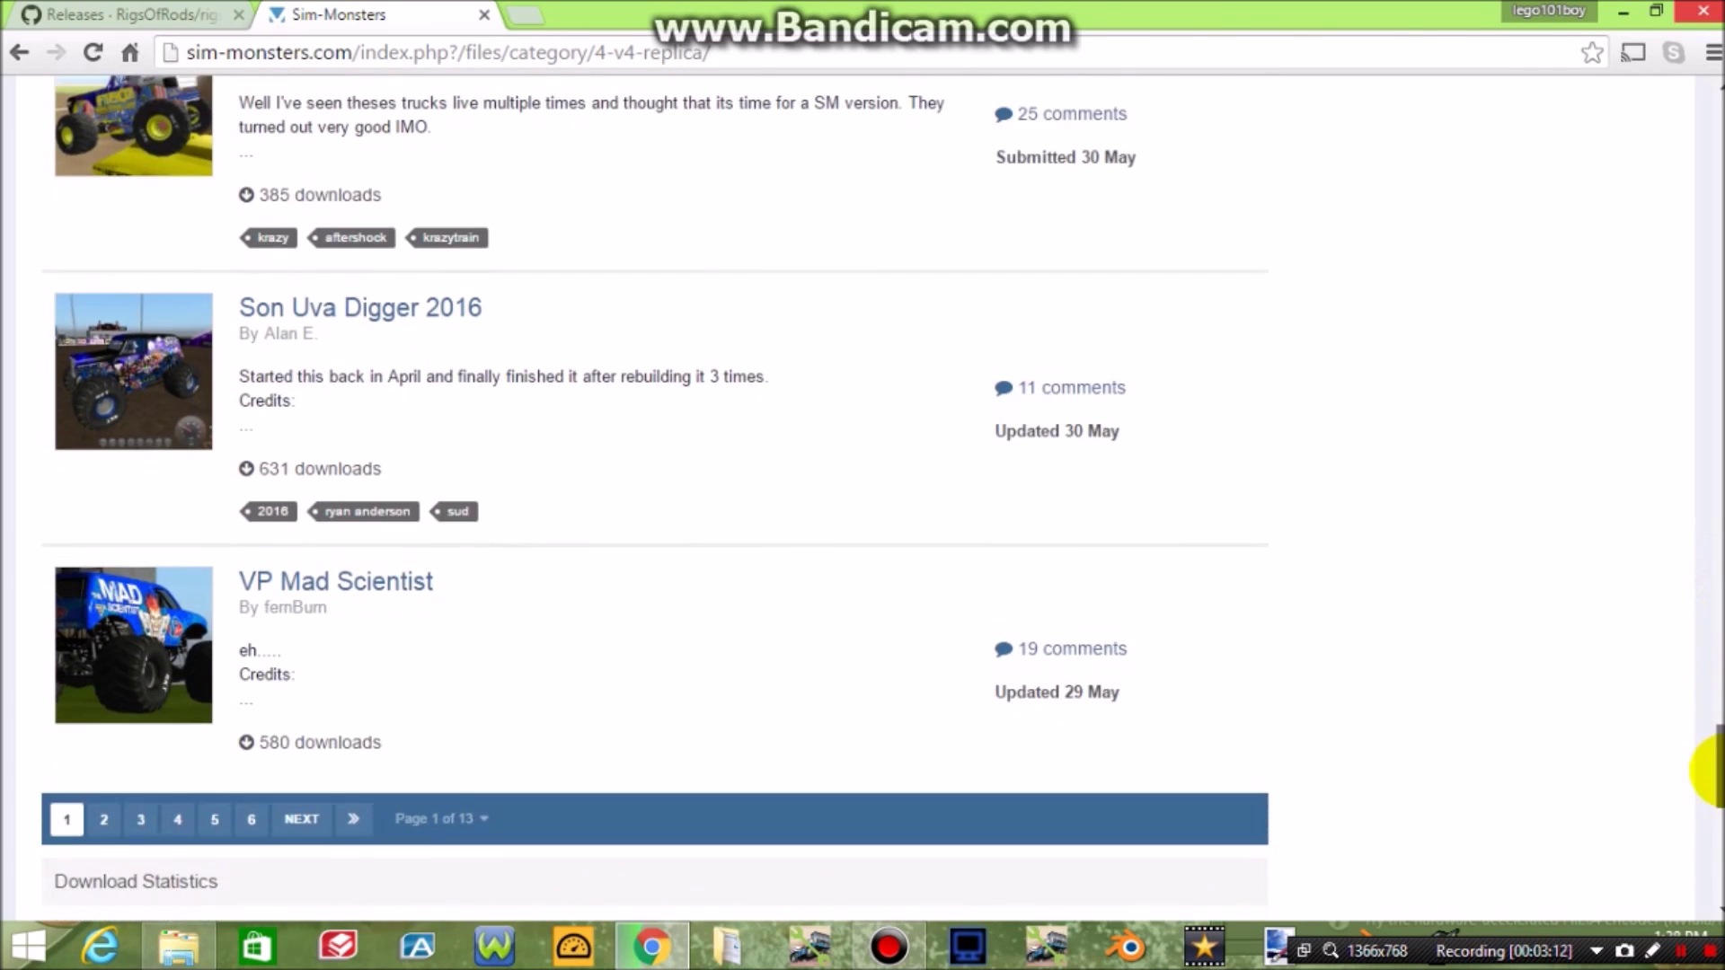
{"action": "left_click_drag", "start_coordinate": [1711, 768], "coordinate": [1566, 94]}
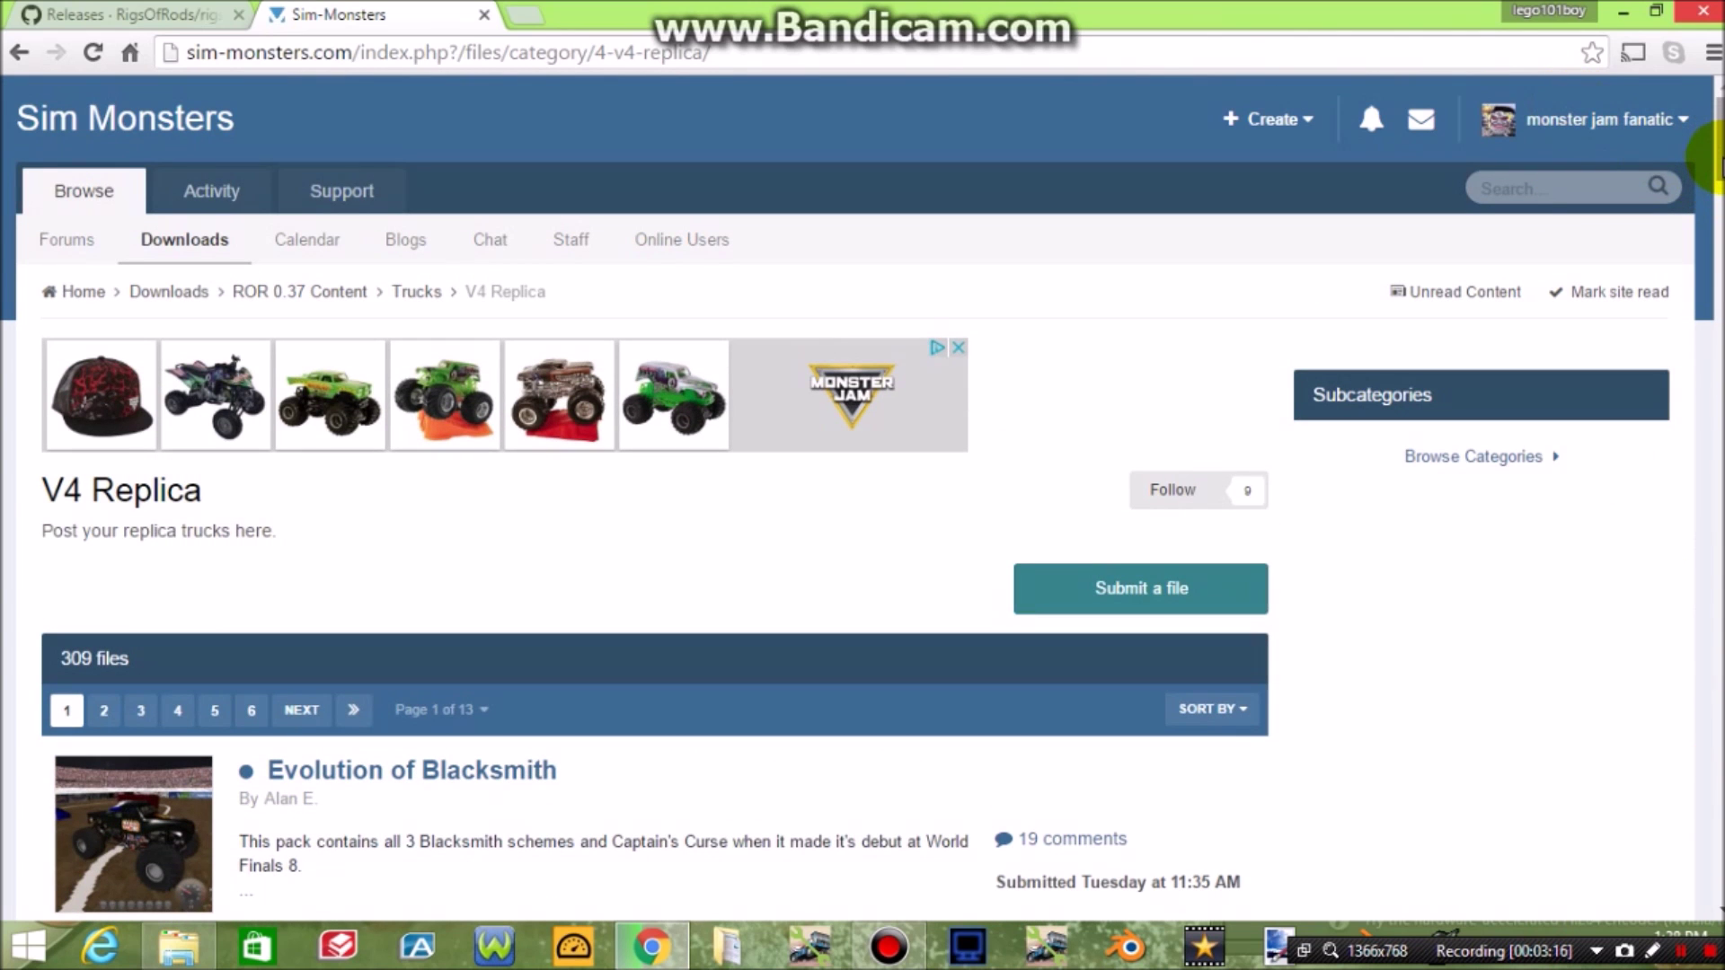
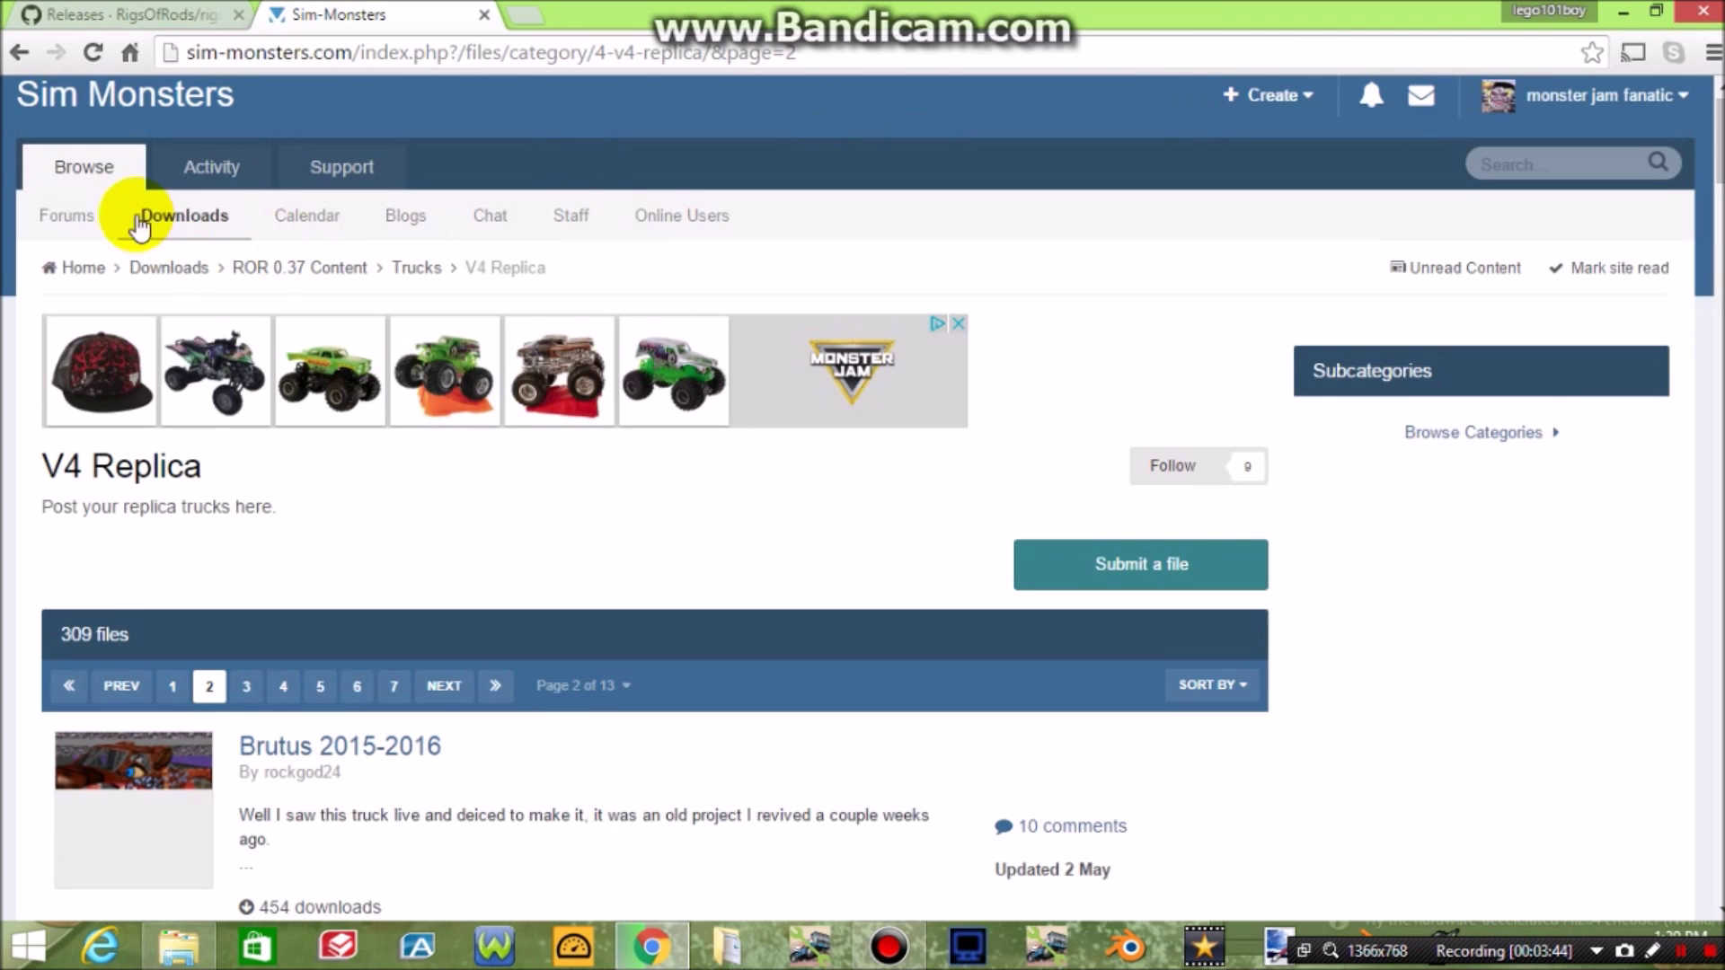
- Find El Toro Loco Mark List on the second page of V4 Replica trucks, open it, and read its description and file information
{"action": "left_click_drag", "start_coordinate": [1718, 112], "coordinate": [1708, 391]}
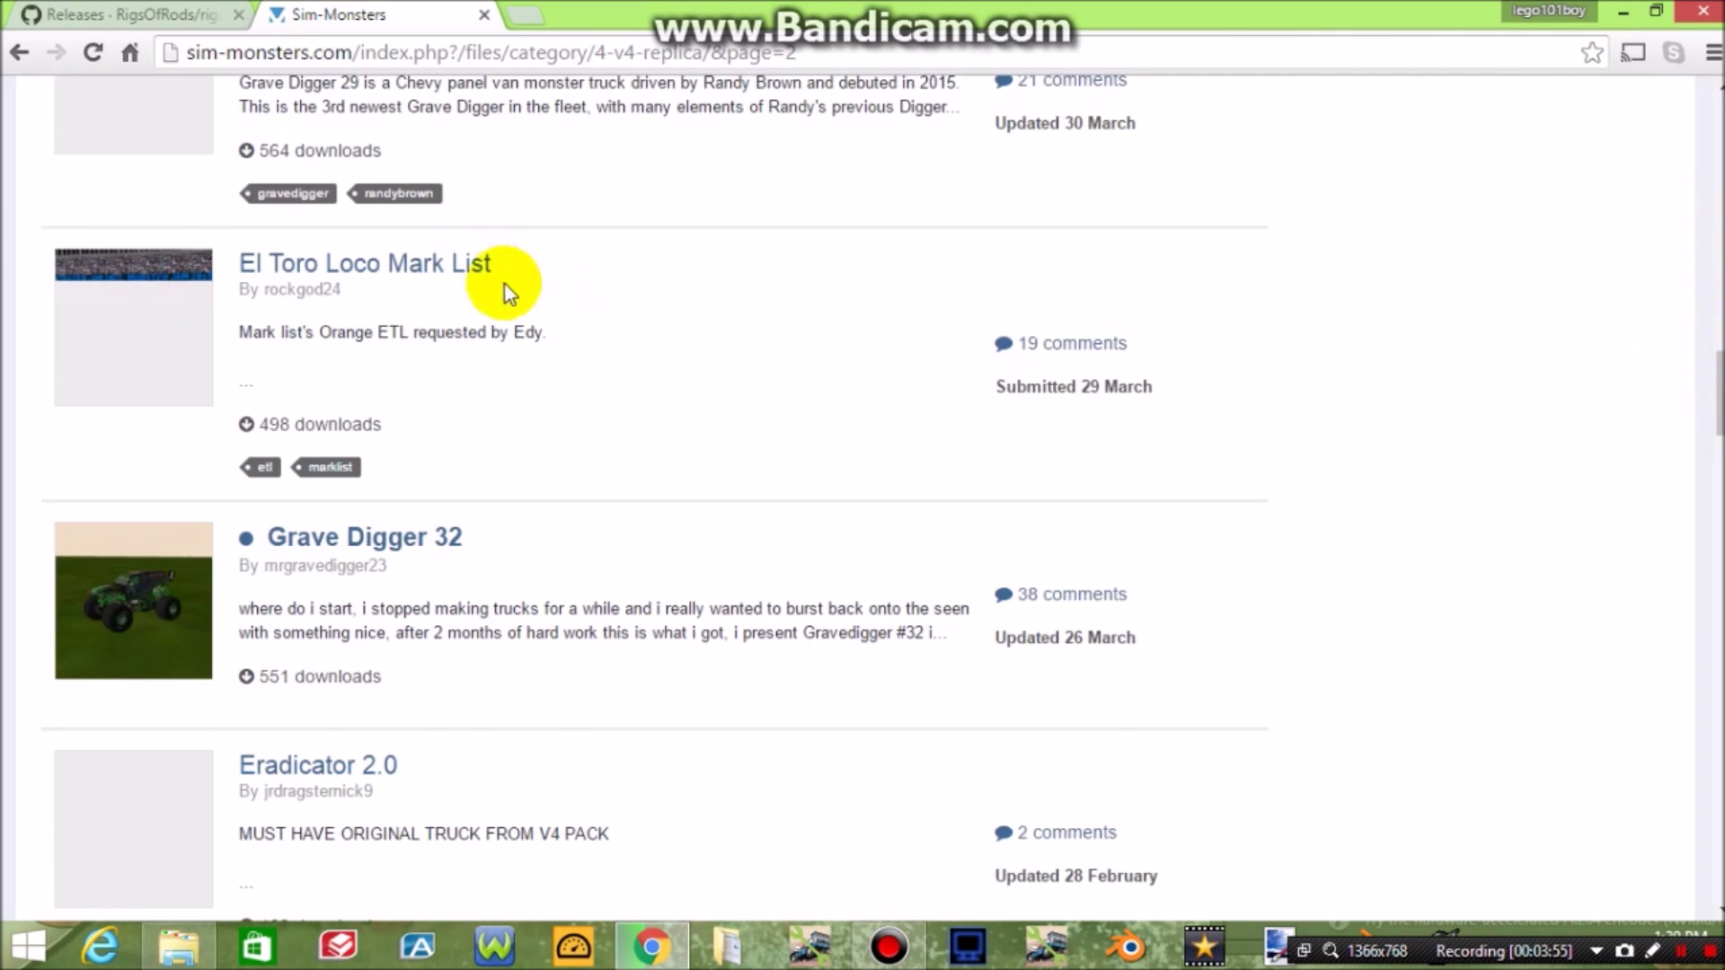
{"action": "left_click", "coordinate": [447, 274]}
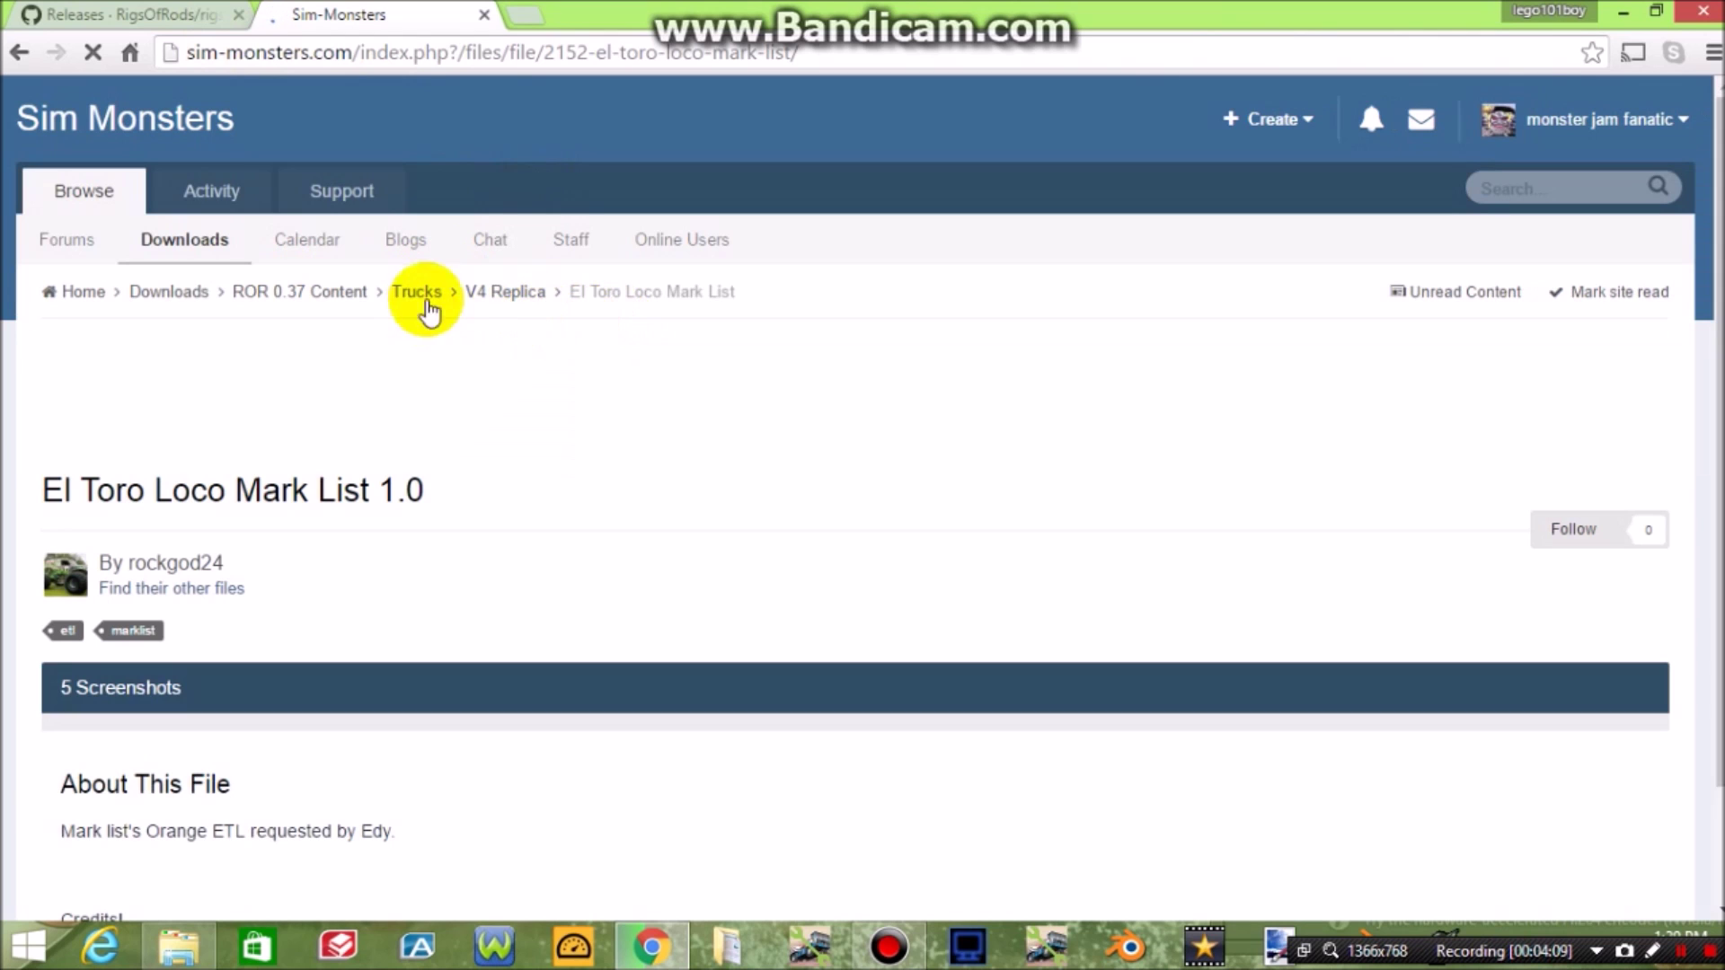
{"action": "scroll", "coordinate": [1711, 395], "scroll_direction": "down", "scroll_amount": 3}
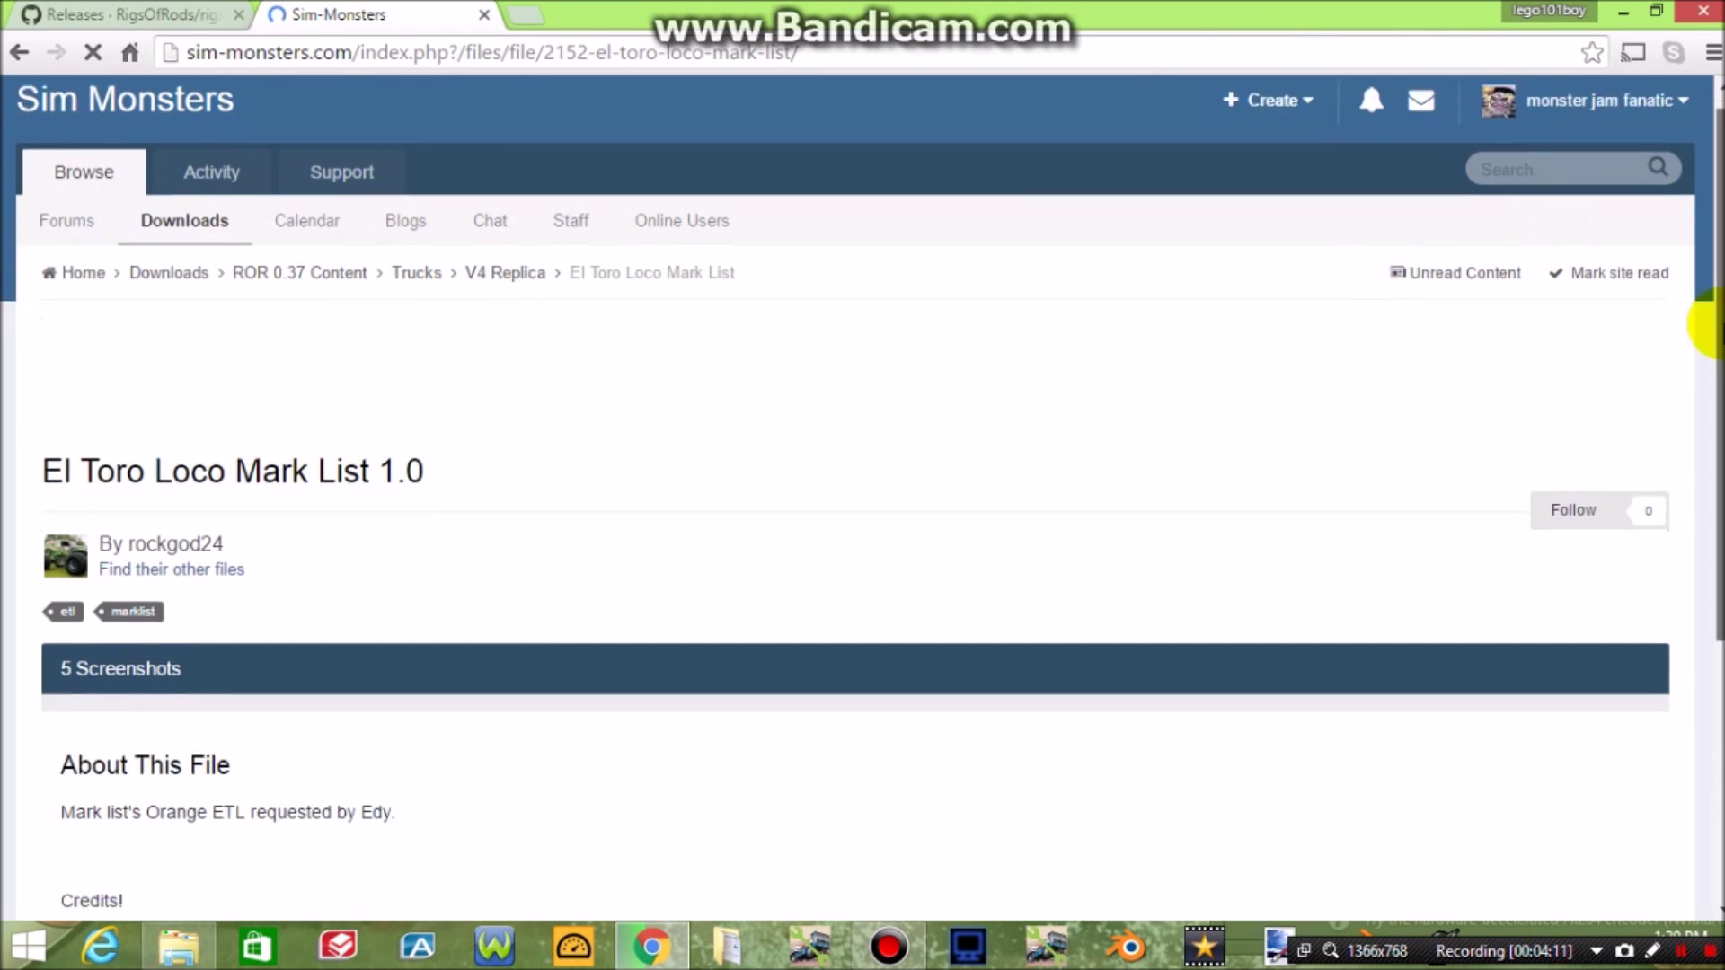
{"action": "scroll", "coordinate": [1714, 449], "scroll_direction": "down", "scroll_amount": 1}
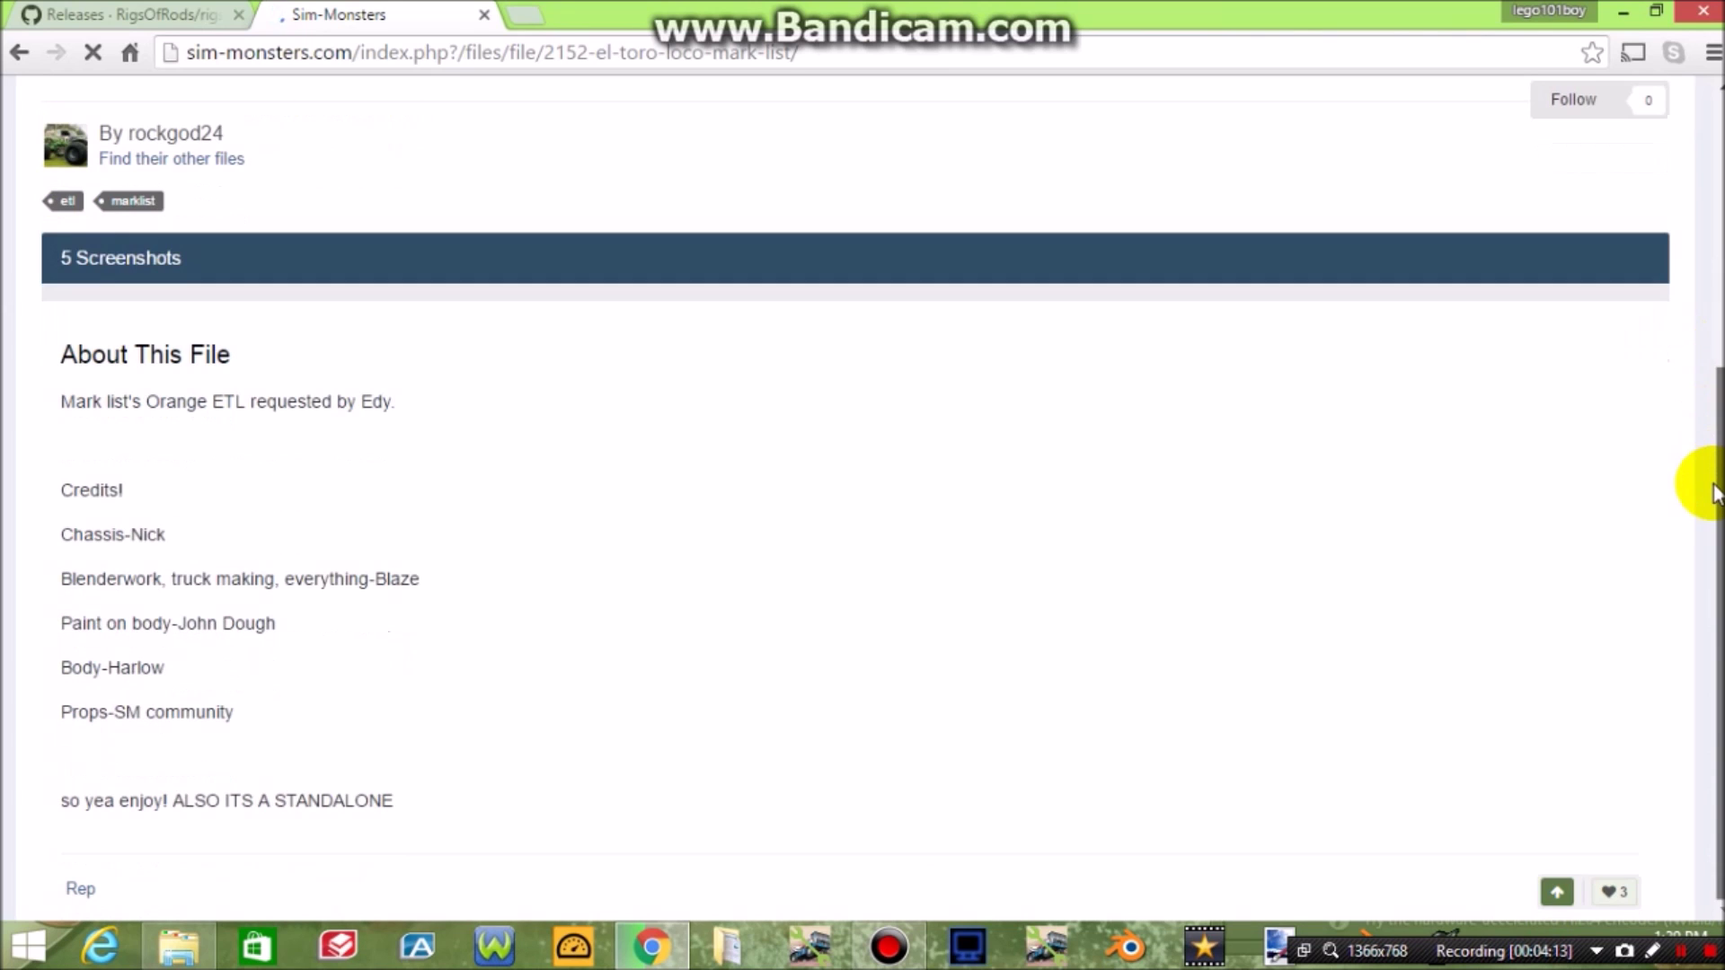
{"action": "scroll", "coordinate": [1680, 404], "scroll_direction": "up", "scroll_amount": 3}
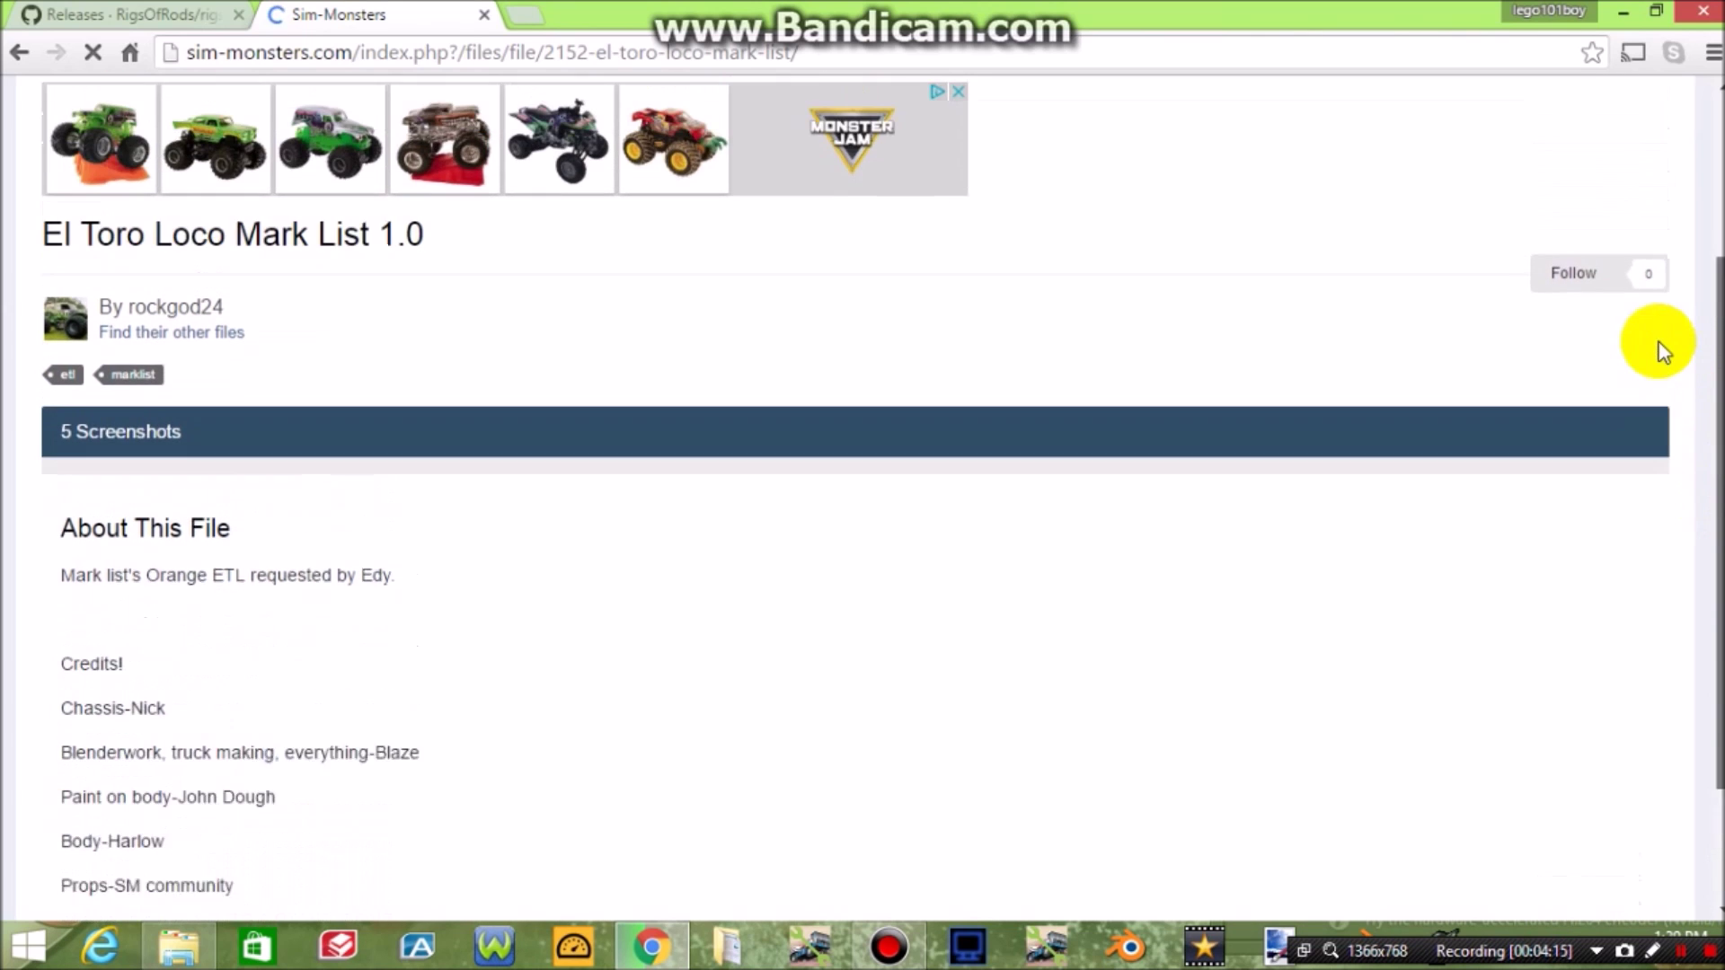
{"action": "scroll", "coordinate": [1649, 351], "scroll_direction": "down", "scroll_amount": 3}
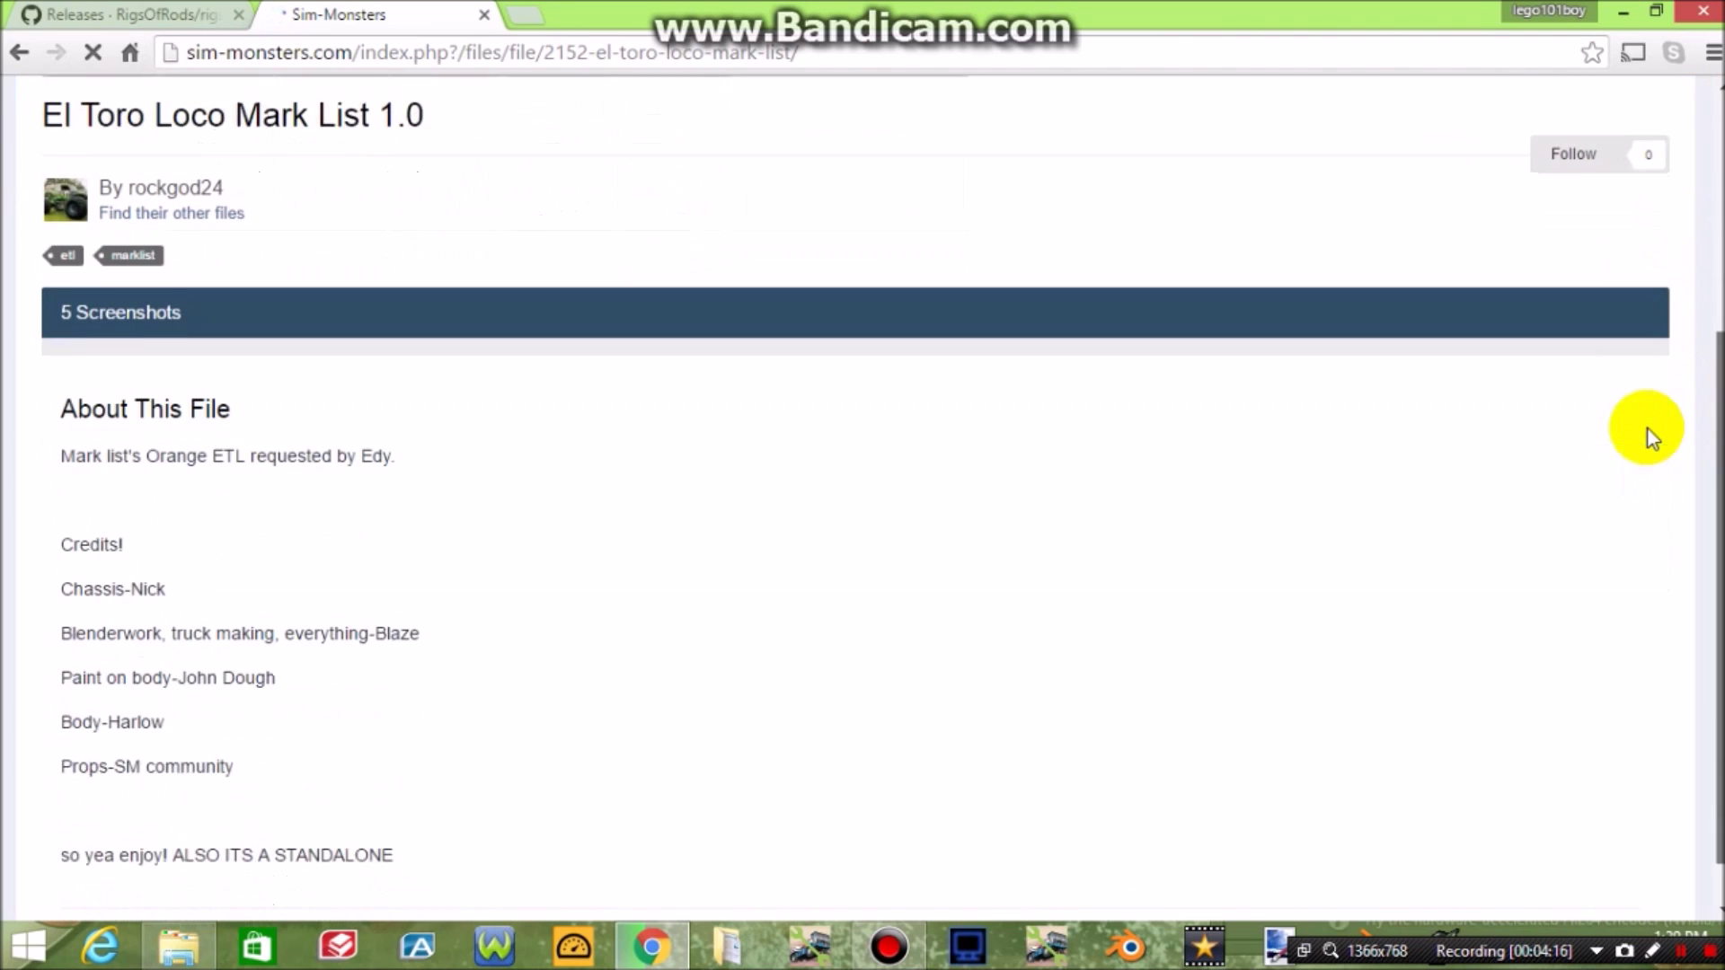
{"action": "left_click_drag", "start_coordinate": [1707, 635], "coordinate": [1684, 378]}
{"action": "scroll", "coordinate": [1679, 396], "scroll_direction": "down", "scroll_amount": 1}
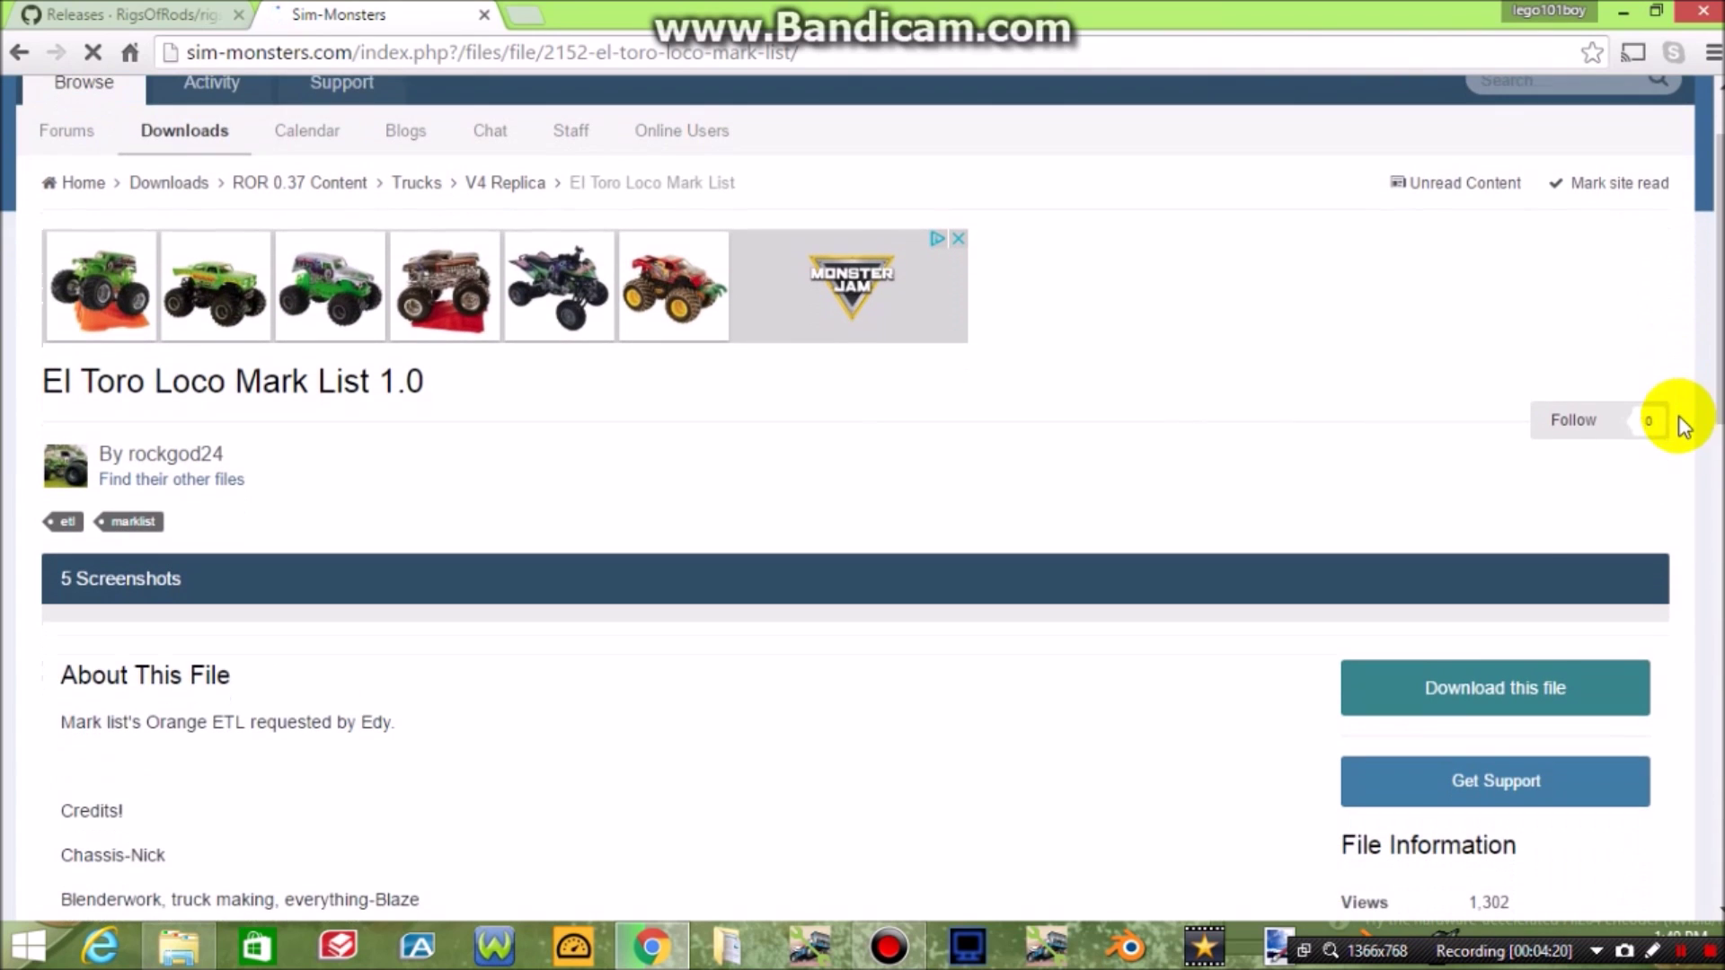
{"action": "scroll", "coordinate": [1717, 383], "scroll_direction": "down", "scroll_amount": 3}
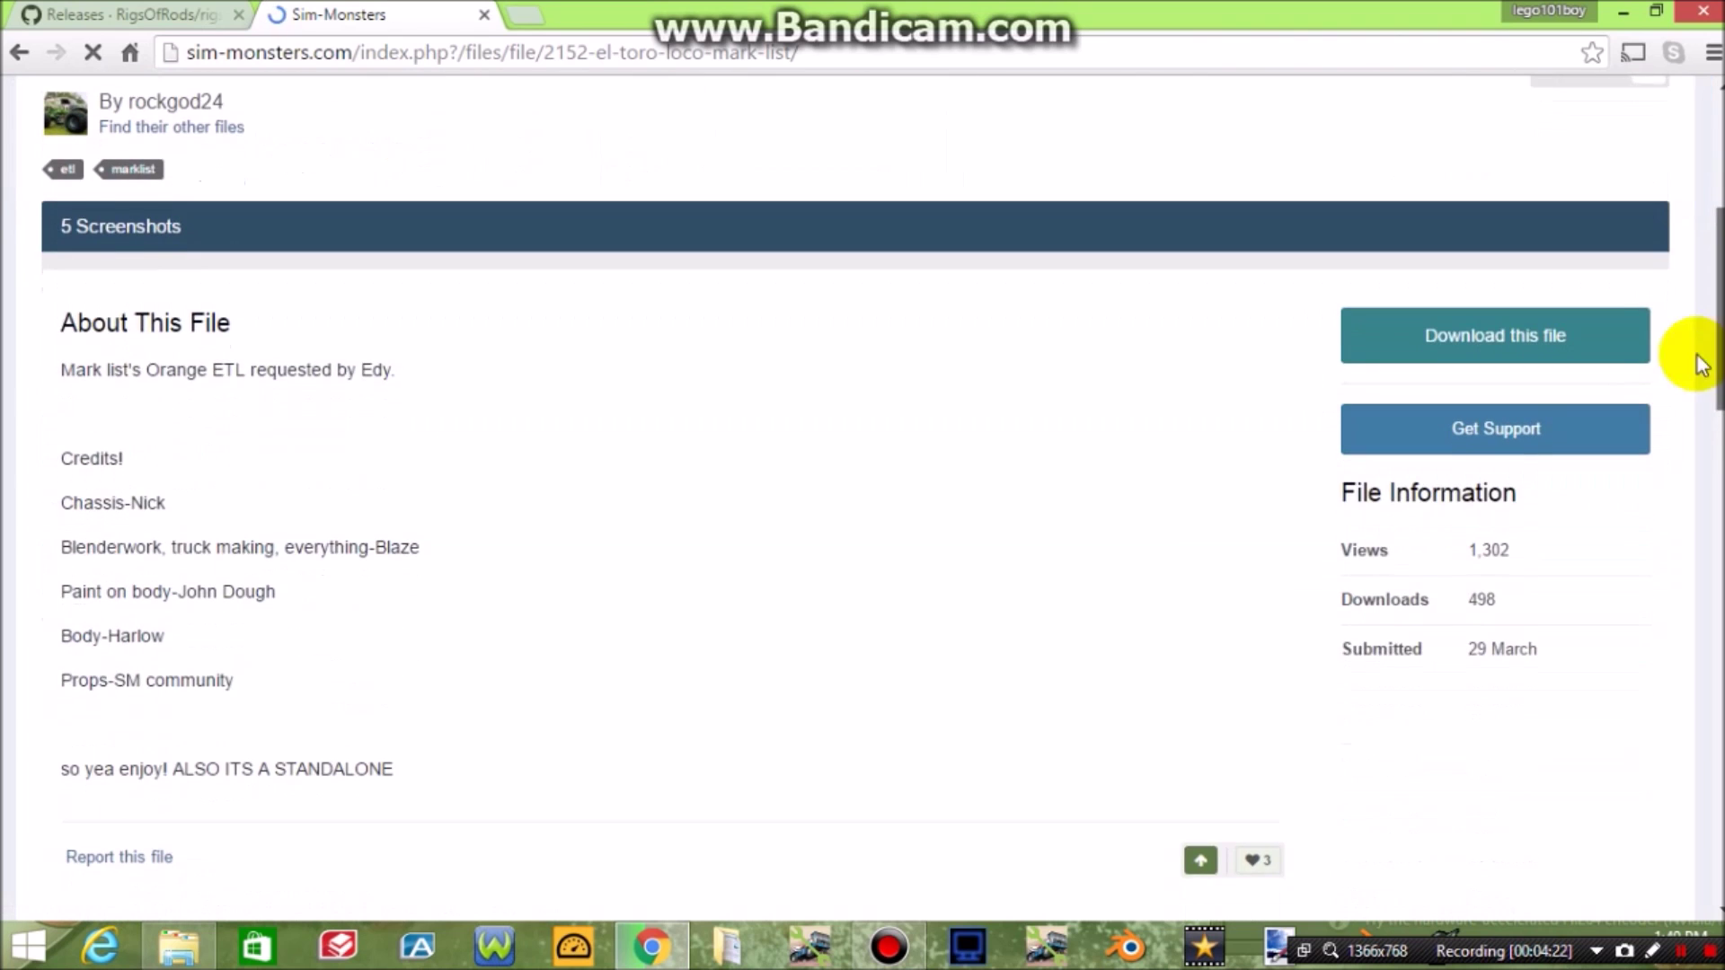
- Download ETLMark2016.zip for El Toro Loco Mark List from its MediaFire page
{"action": "scroll", "coordinate": [1693, 358], "scroll_direction": "up", "scroll_amount": 1}
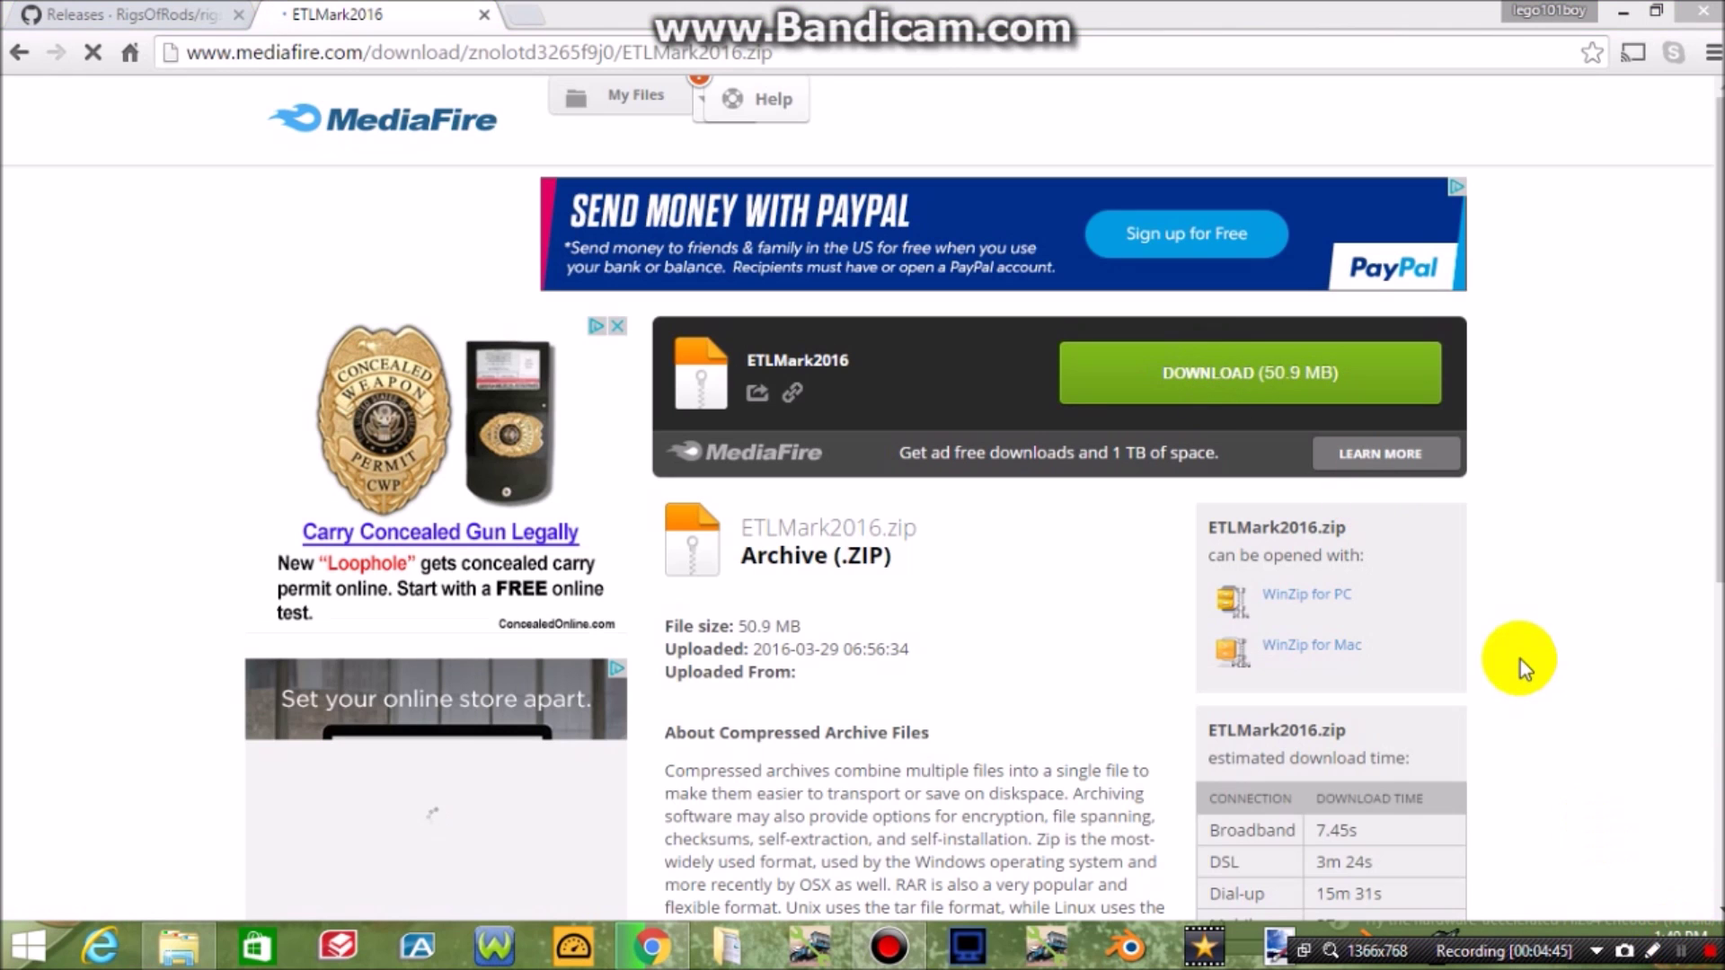
{"action": "left_click", "coordinate": [1241, 376]}
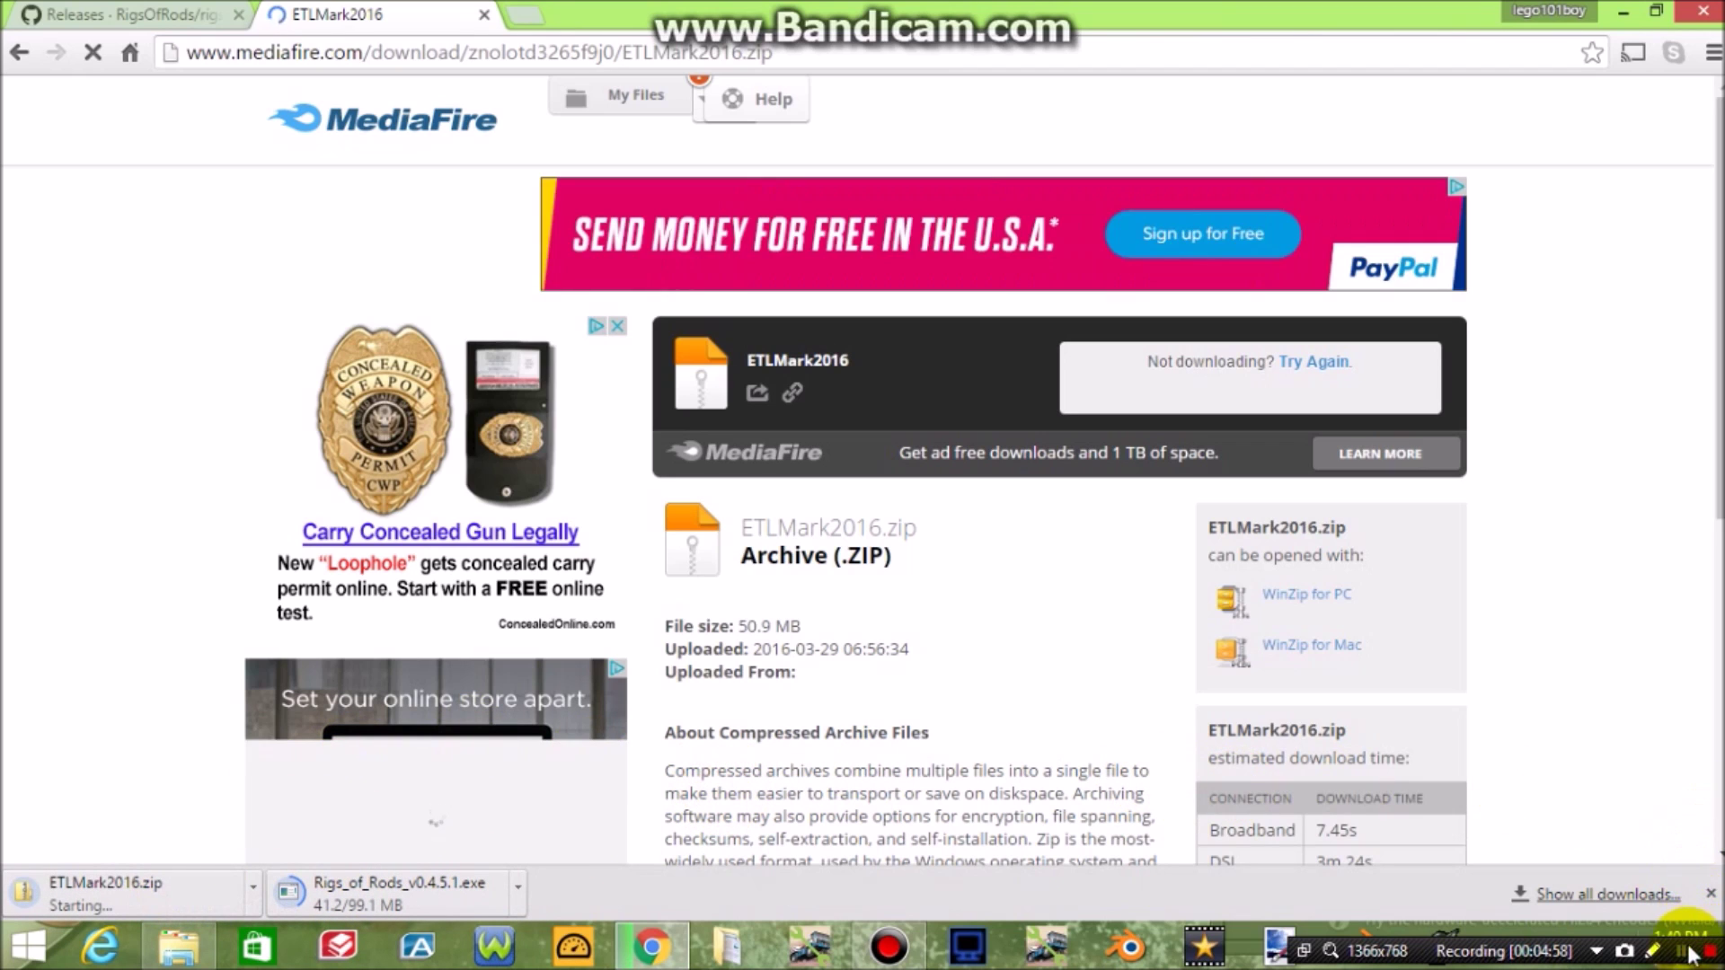
{"action": "left_click", "coordinate": [1680, 950]}
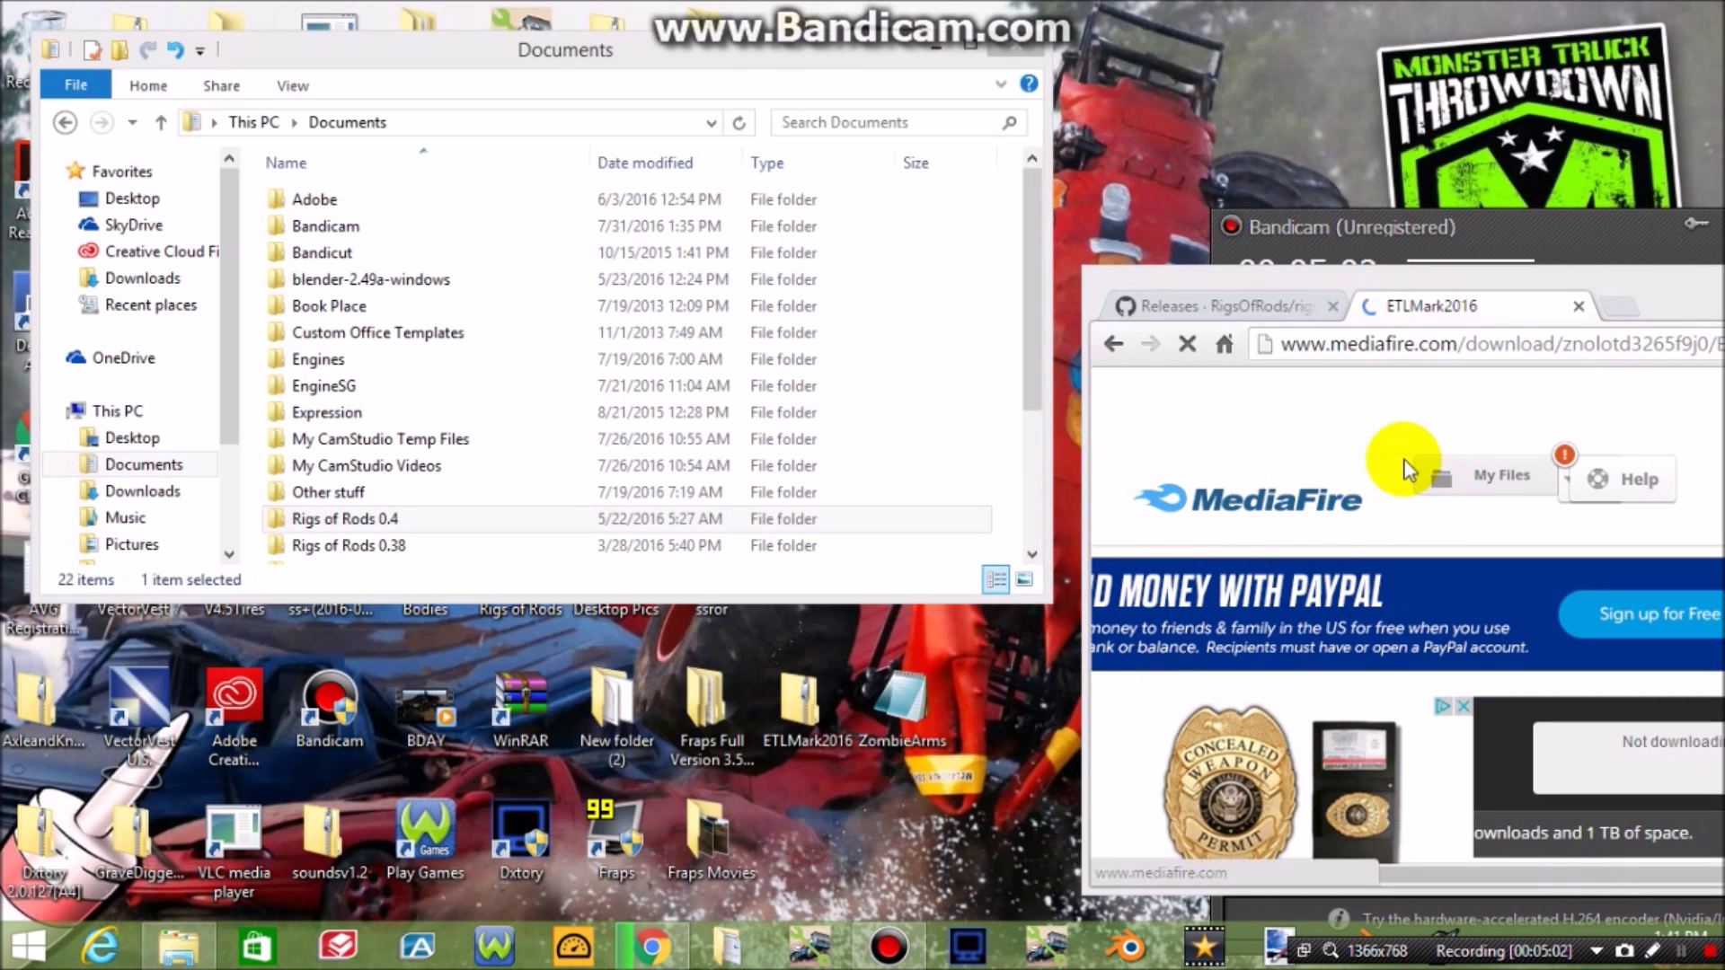
- Shrink the browser window to uncover the desktop, open the ETLMark2016 archive there, and look through its files for the truck file
{"action": "double_click", "coordinate": [1662, 301]}
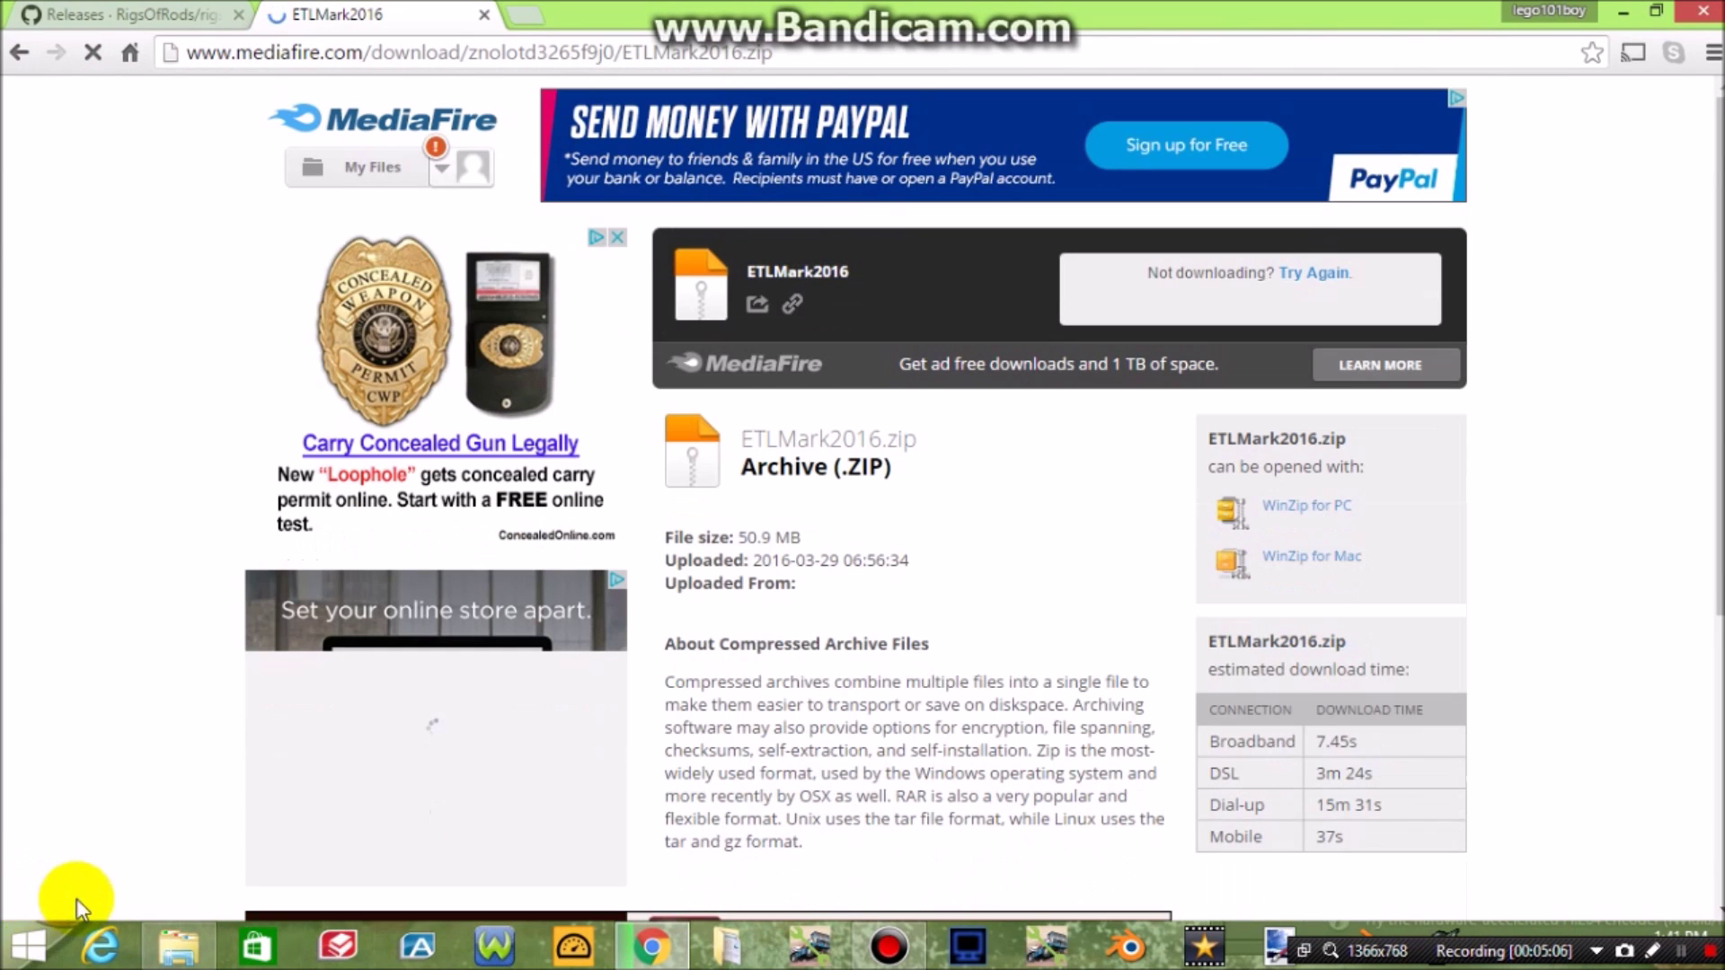
{"action": "double_click", "coordinate": [1018, 9]}
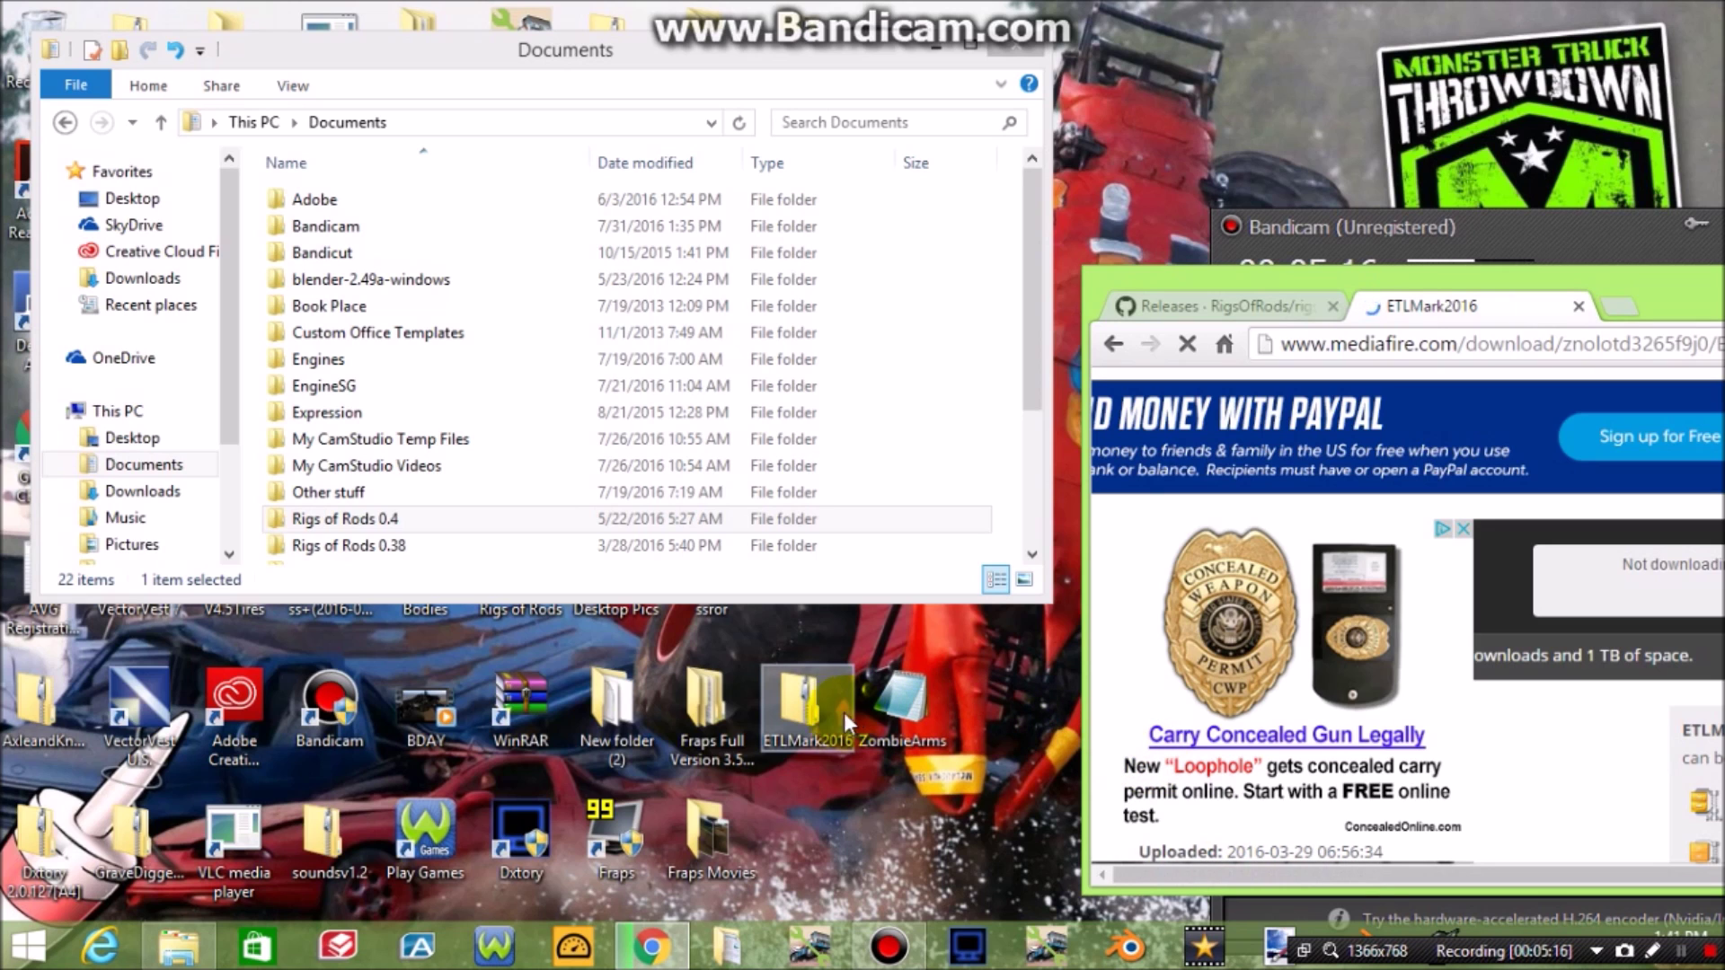
{"action": "double_click", "coordinate": [796, 713]}
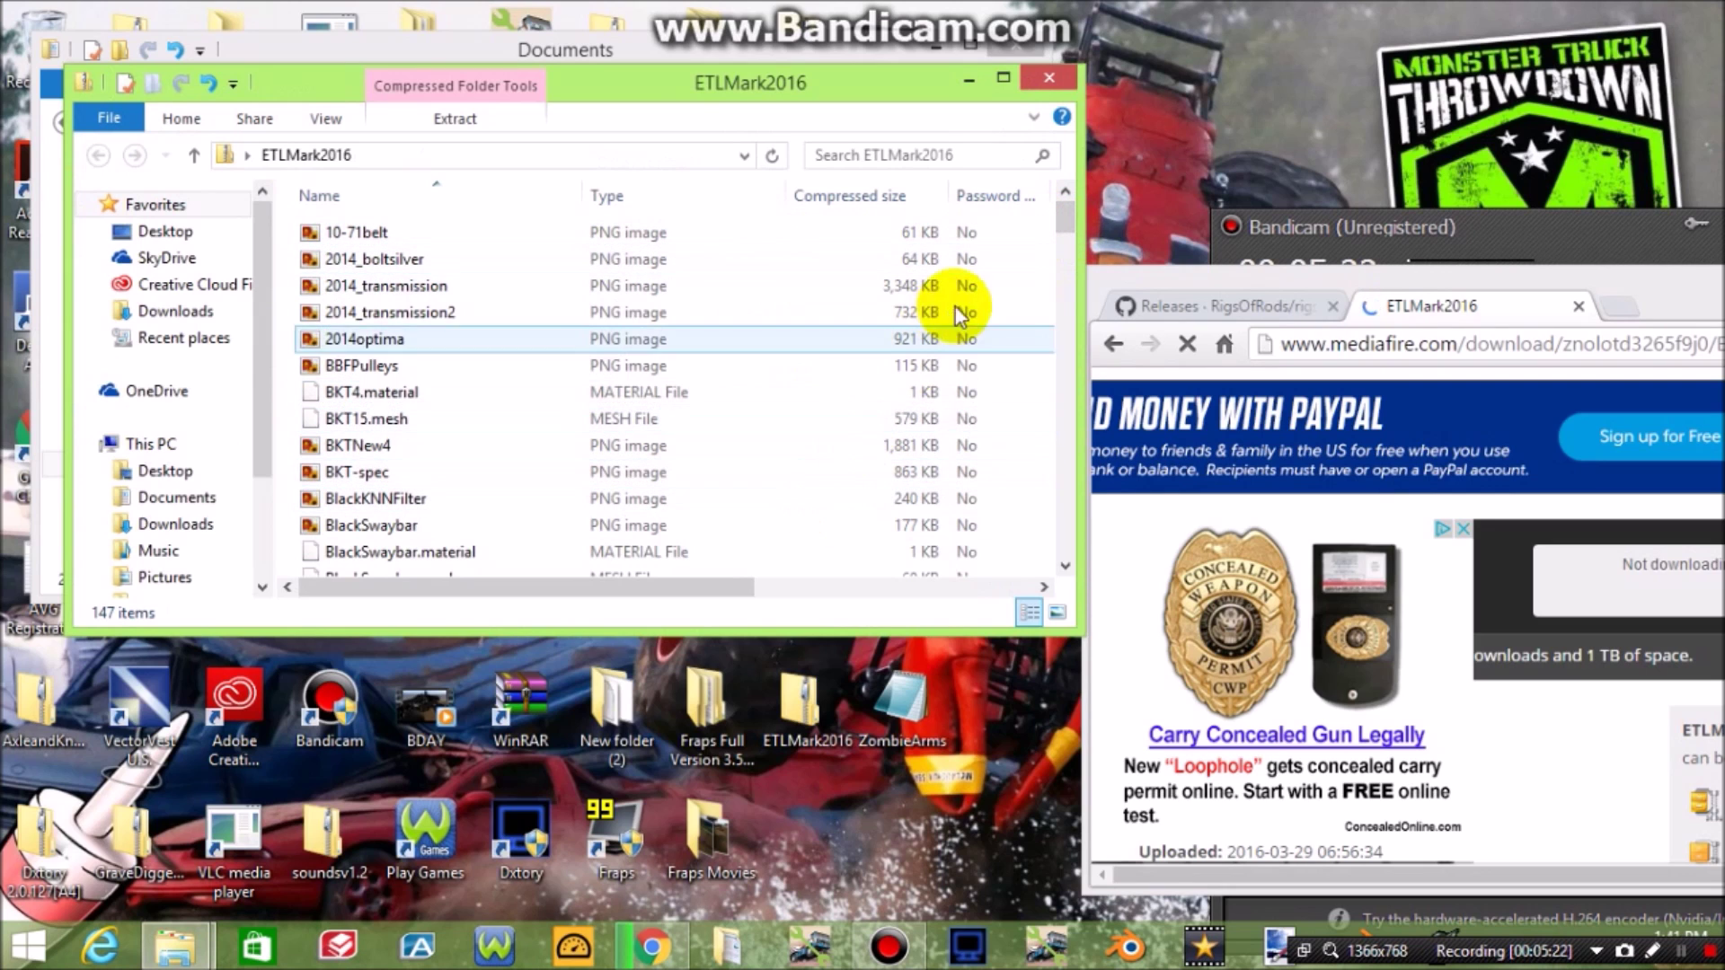
{"action": "scroll", "coordinate": [1062, 236], "scroll_direction": "down", "scroll_amount": 7}
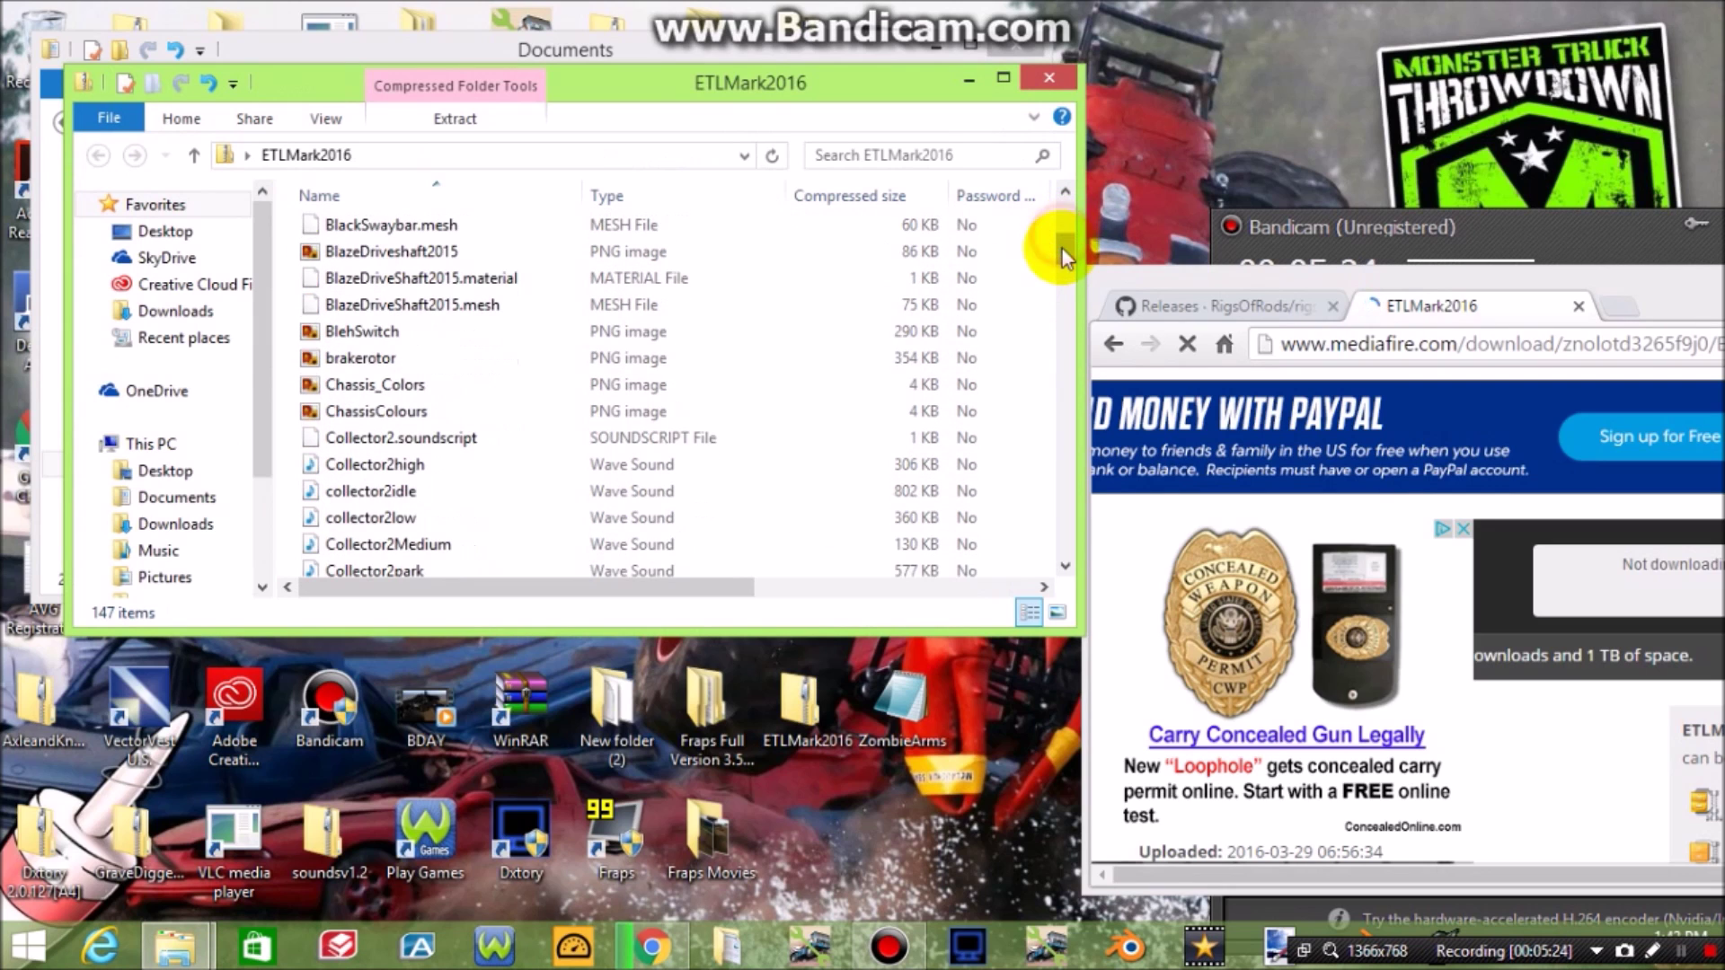
{"action": "scroll", "coordinate": [1064, 260], "scroll_direction": "down", "scroll_amount": 1}
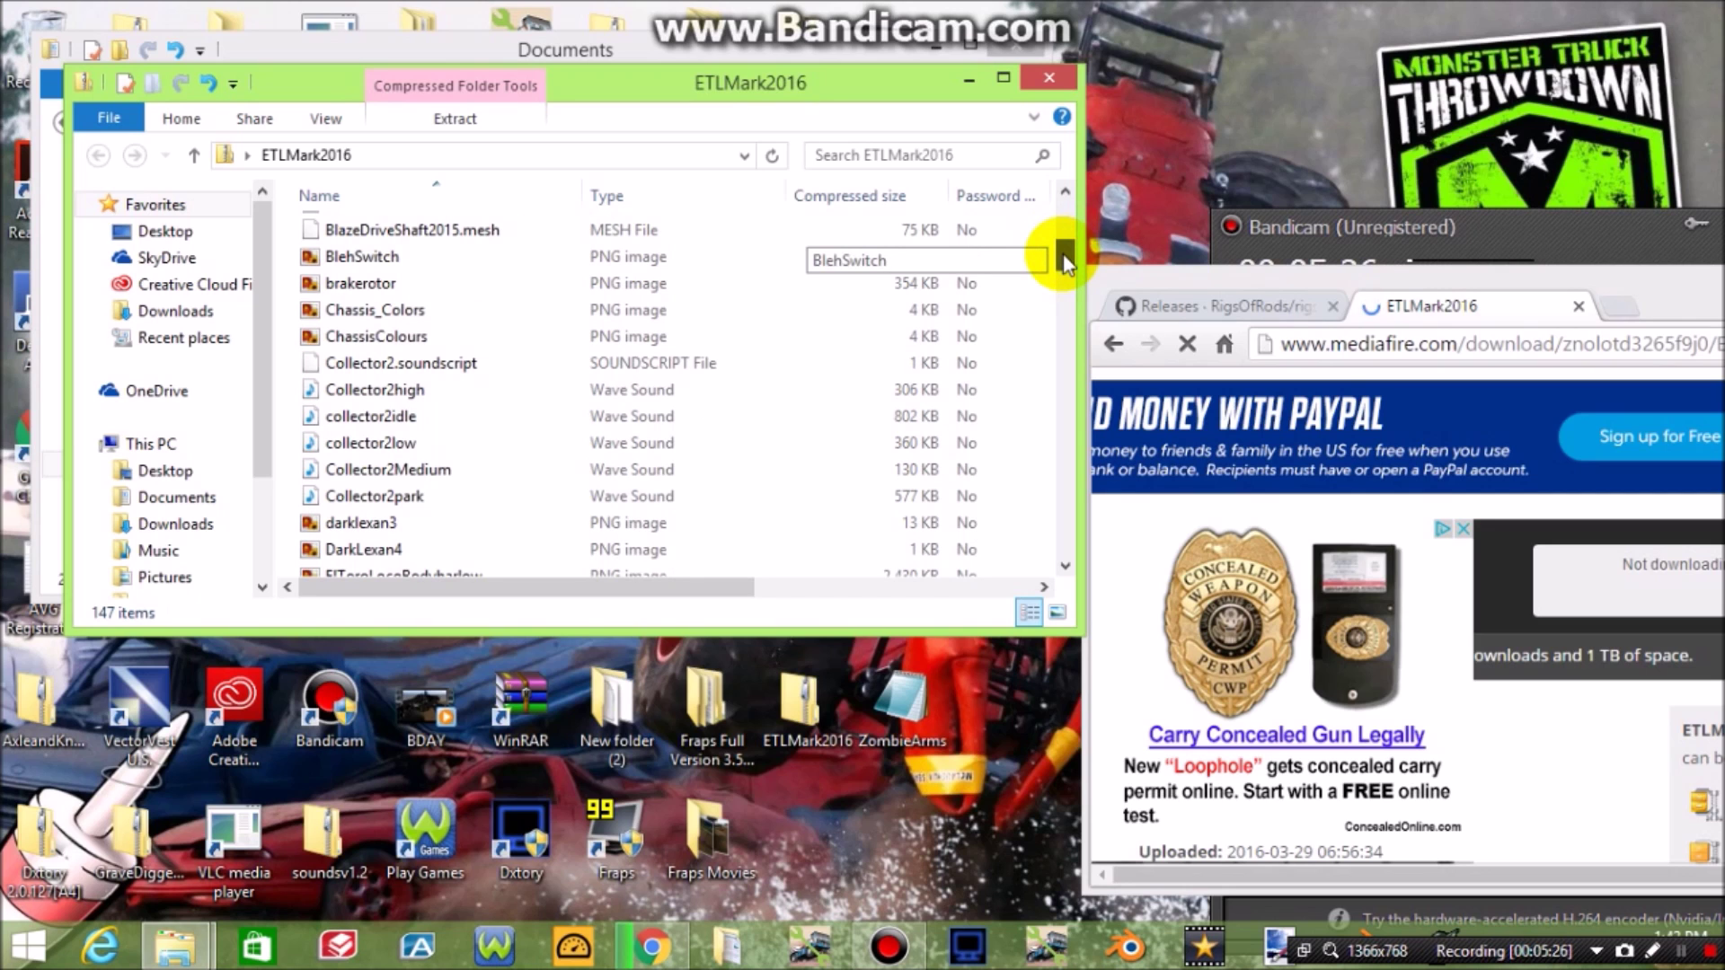
{"action": "mouse_move", "coordinate": [1065, 260]}
{"action": "left_mouse_down"}
{"action": "mouse_move", "coordinate": [1059, 312]}
{"action": "mouse_move", "coordinate": [1060, 293]}
{"action": "left_mouse_up"}
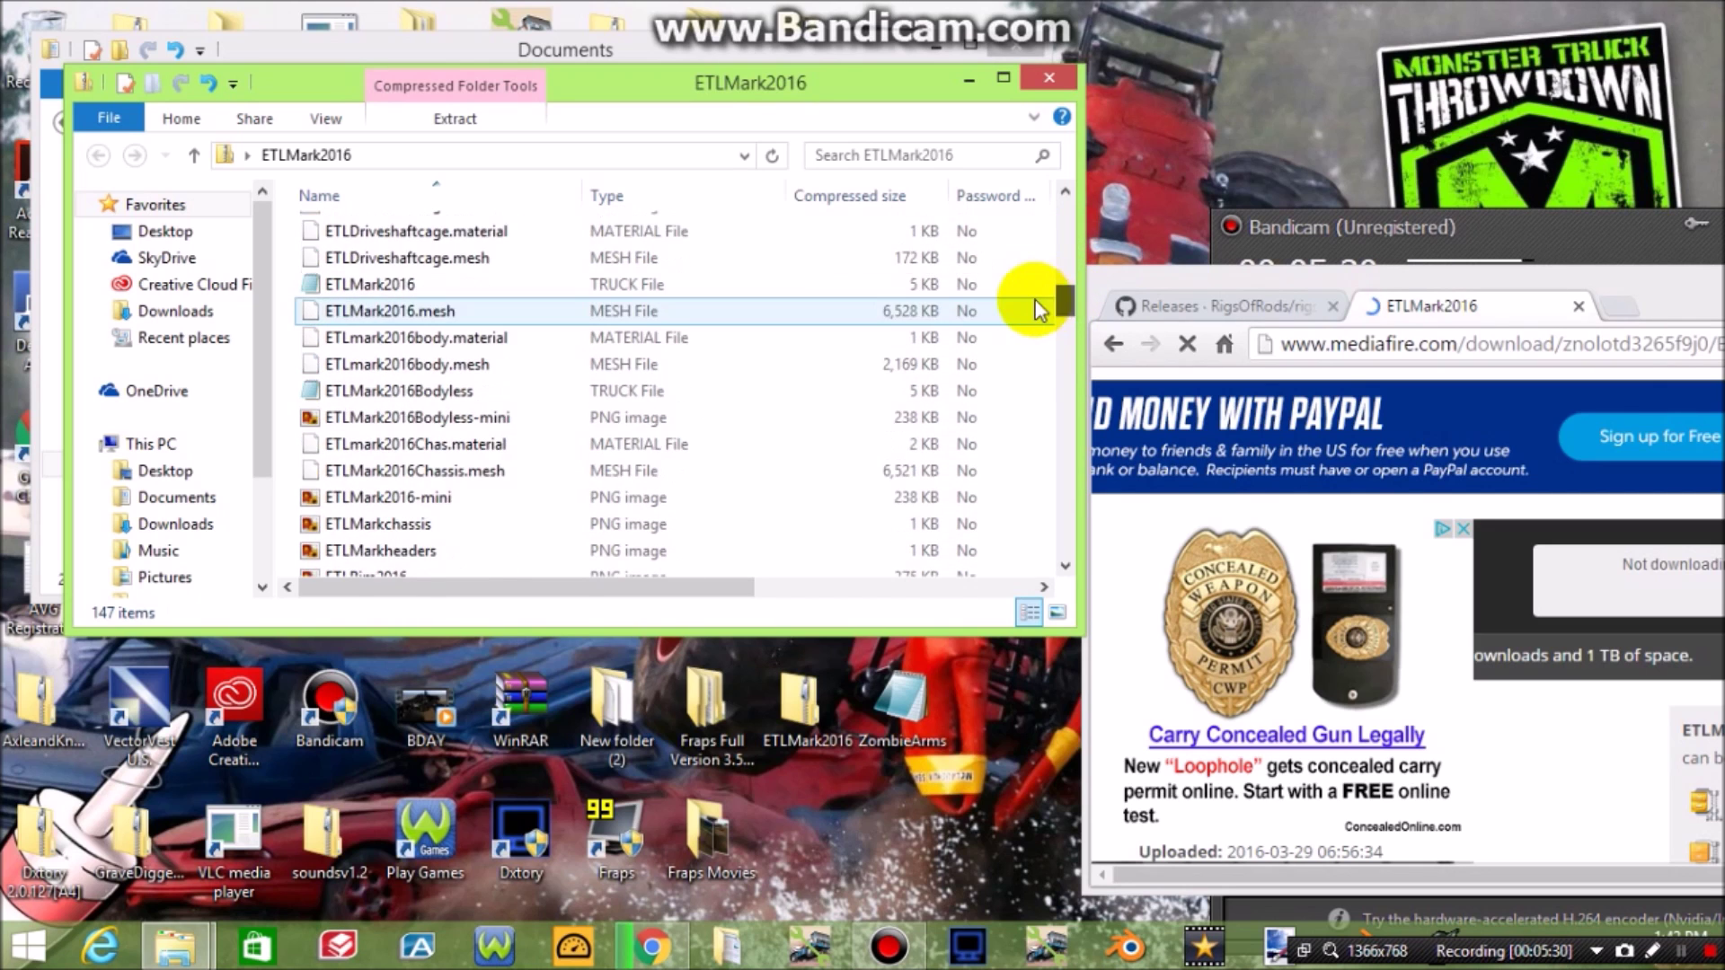
- Open the ETLMark2016 truck file in Notepad, skim its contents, and close both the file and the archive
{"action": "left_click", "coordinate": [1015, 283]}
{"action": "double_click", "coordinate": [1016, 283]}
{"action": "left_click_drag", "start_coordinate": [1319, 279], "coordinate": [1274, 791]}
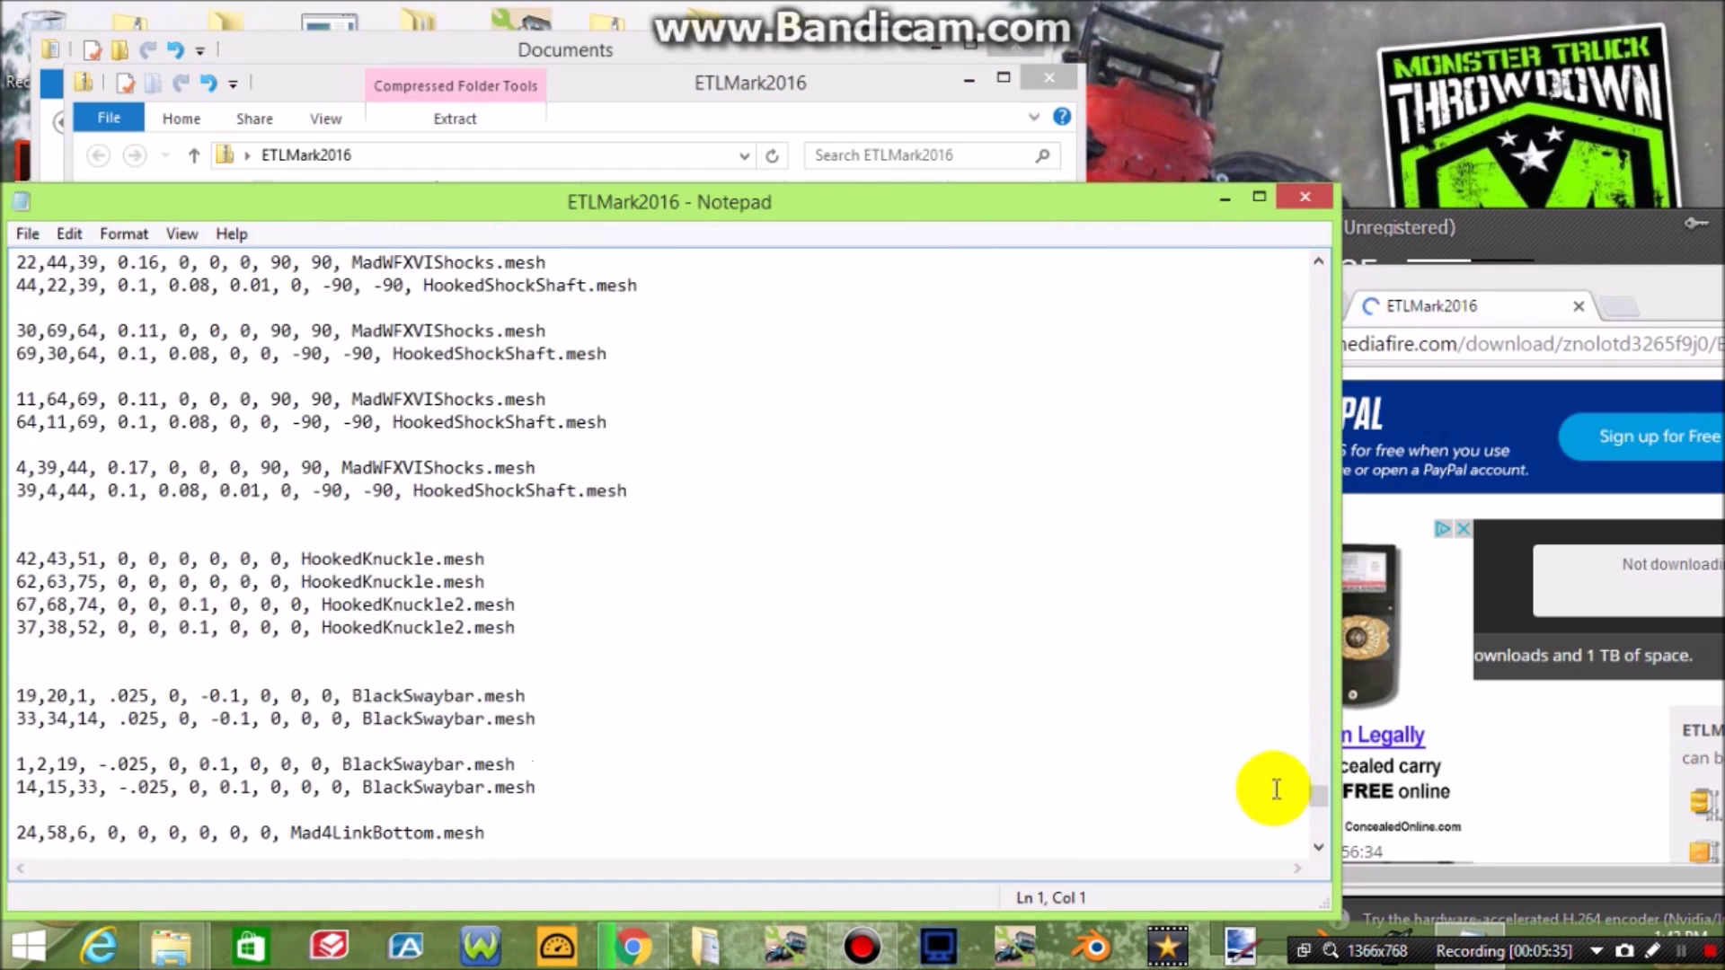
{"action": "left_click", "coordinate": [1306, 198]}
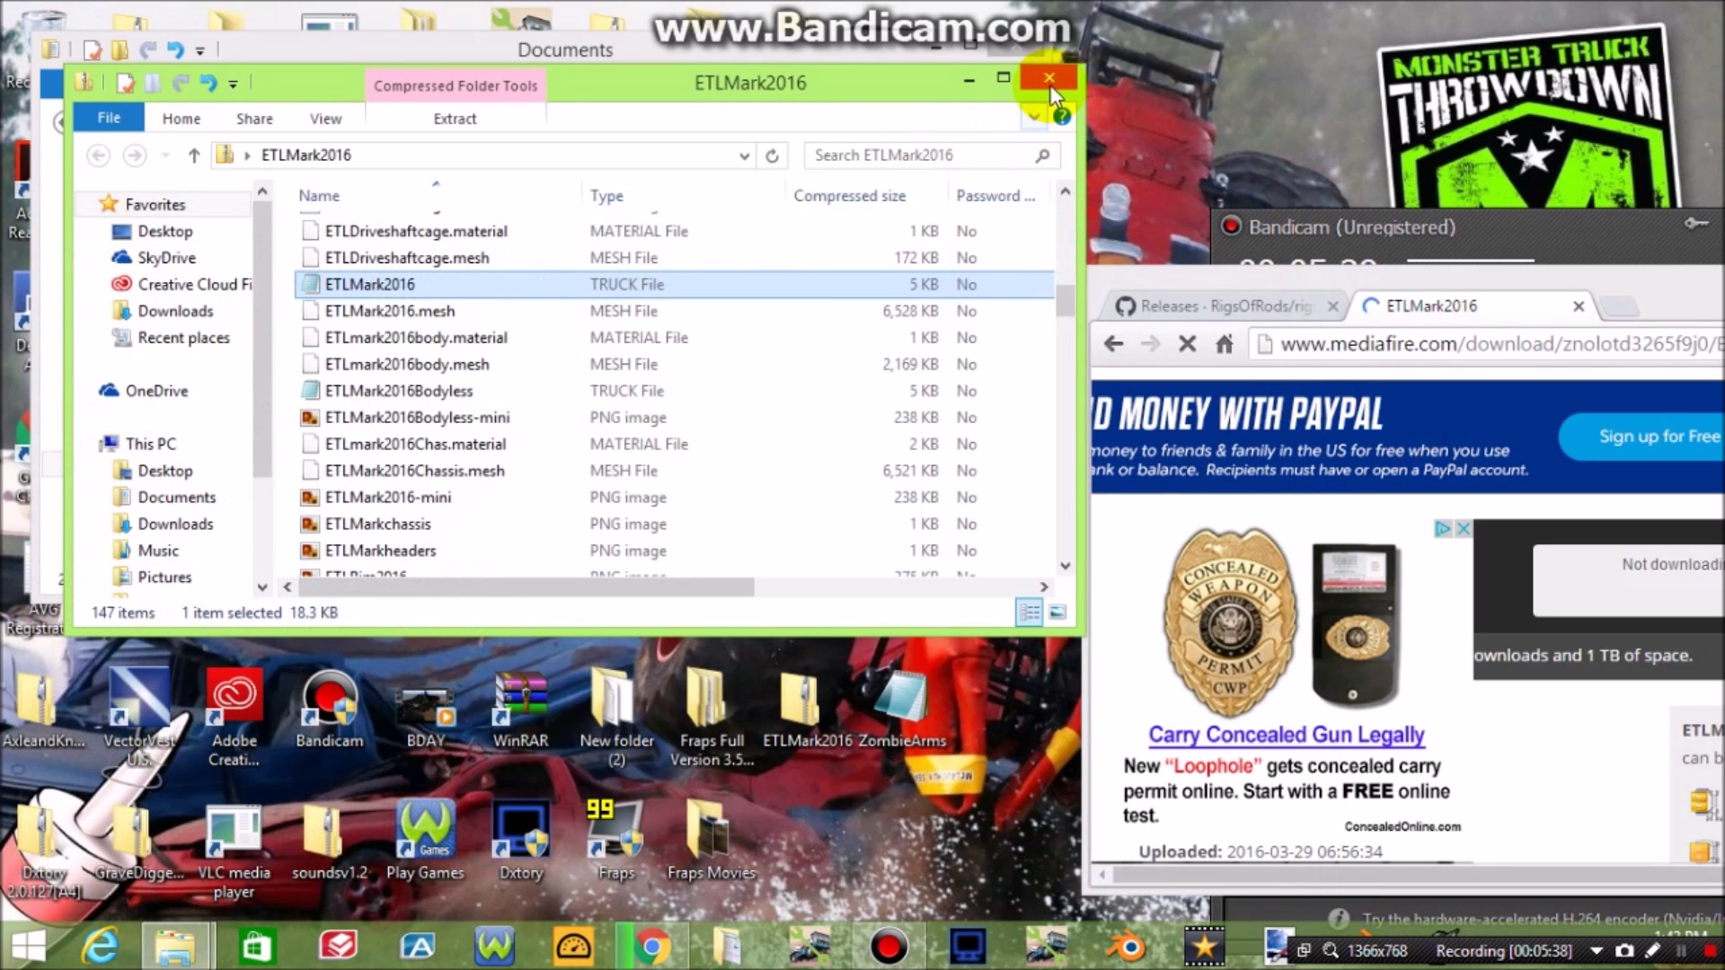
{"action": "left_click", "coordinate": [1050, 81]}
- Move the ETLMark2016 archive from the desktop into the vehicles folder of Rigs of Rods 0.4 in Documents
{"action": "left_click", "coordinate": [794, 696]}
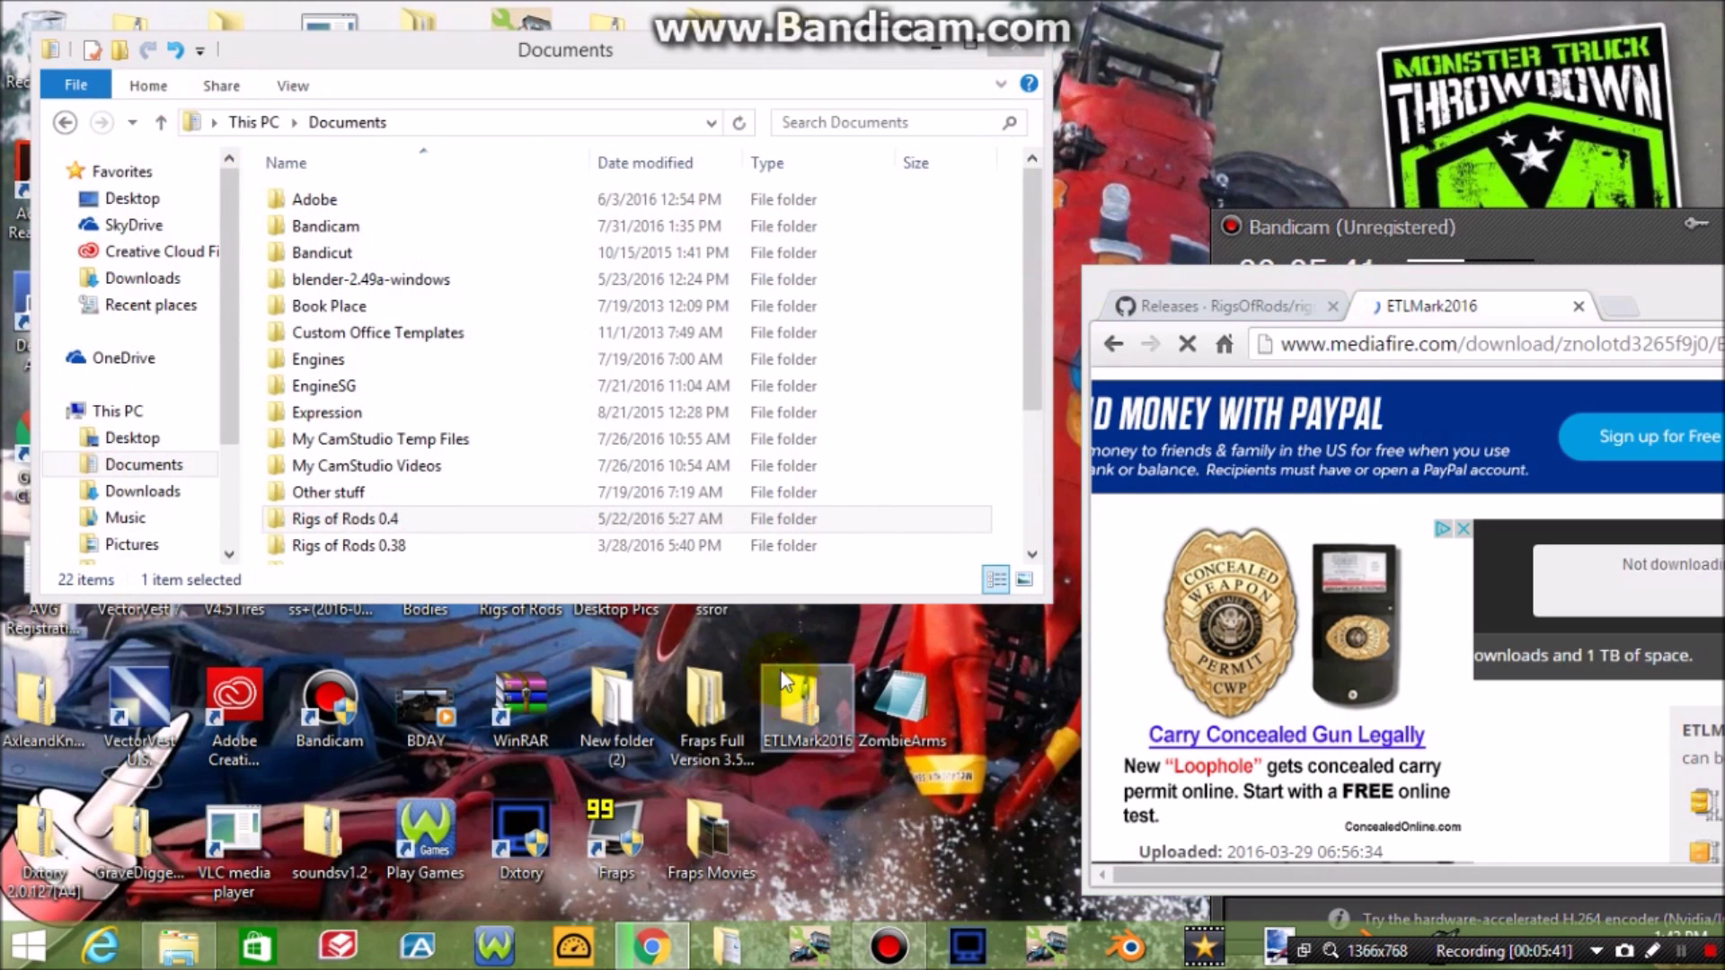
{"action": "double_click", "coordinate": [647, 521]}
{"action": "double_click", "coordinate": [577, 353]}
{"action": "left_click_drag", "start_coordinate": [798, 709], "coordinate": [621, 159]}
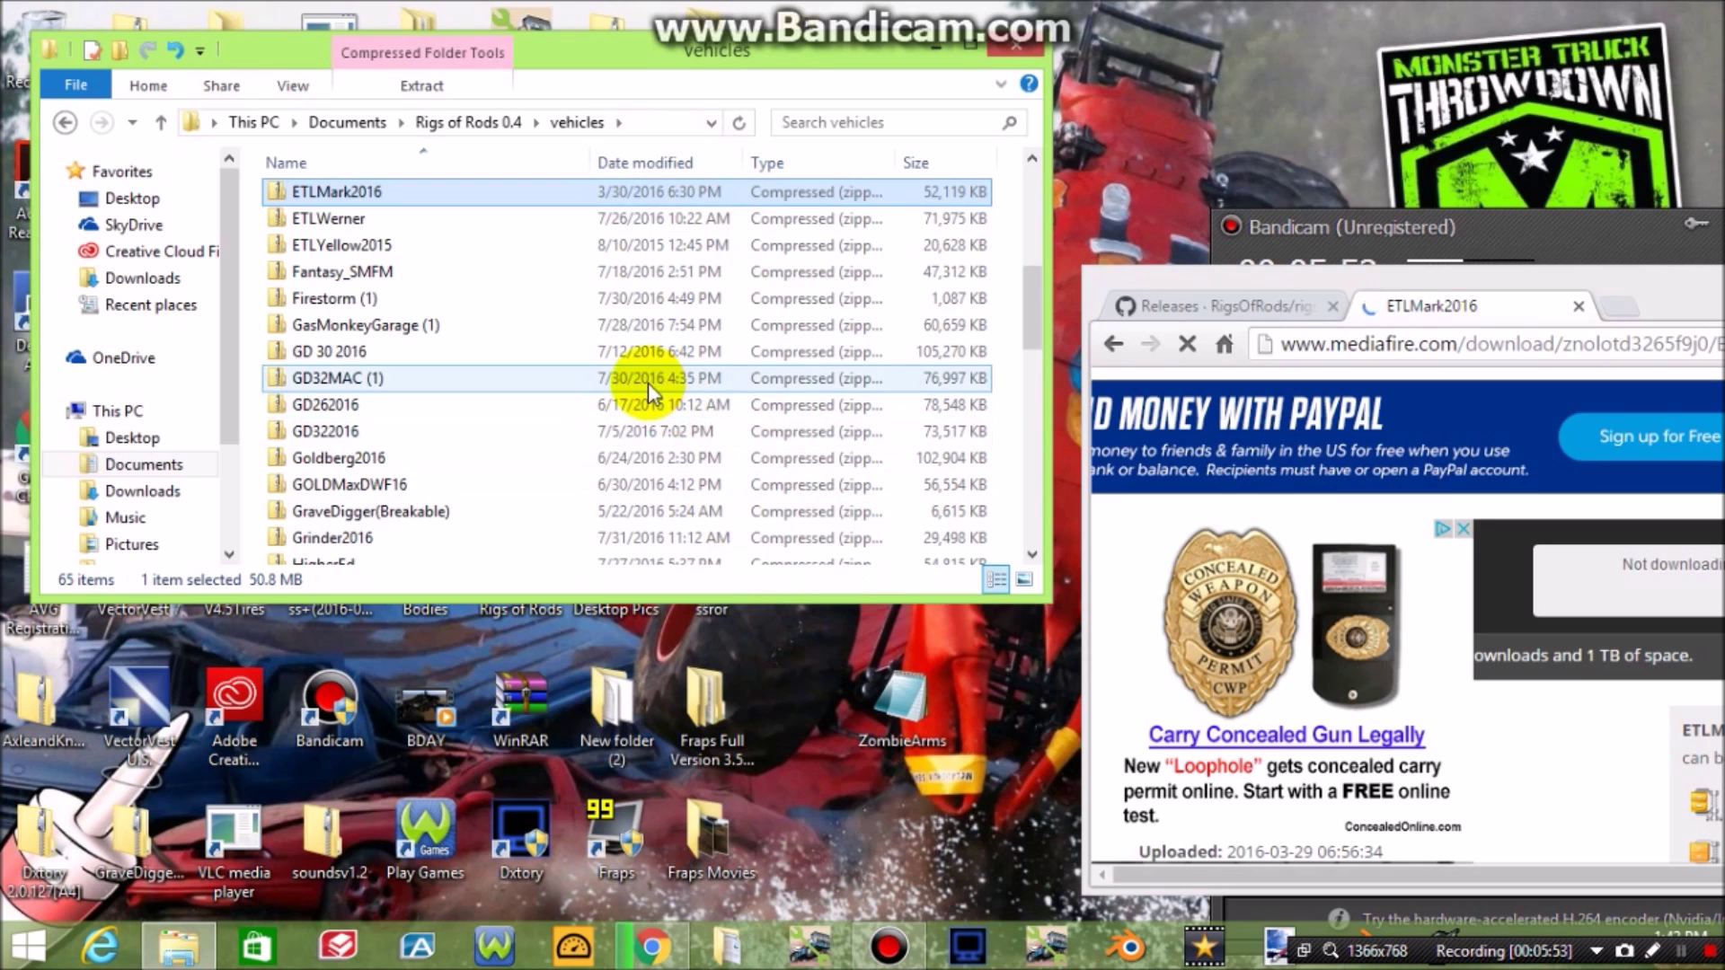
{"action": "left_click_drag", "start_coordinate": [1024, 327], "coordinate": [924, 323]}
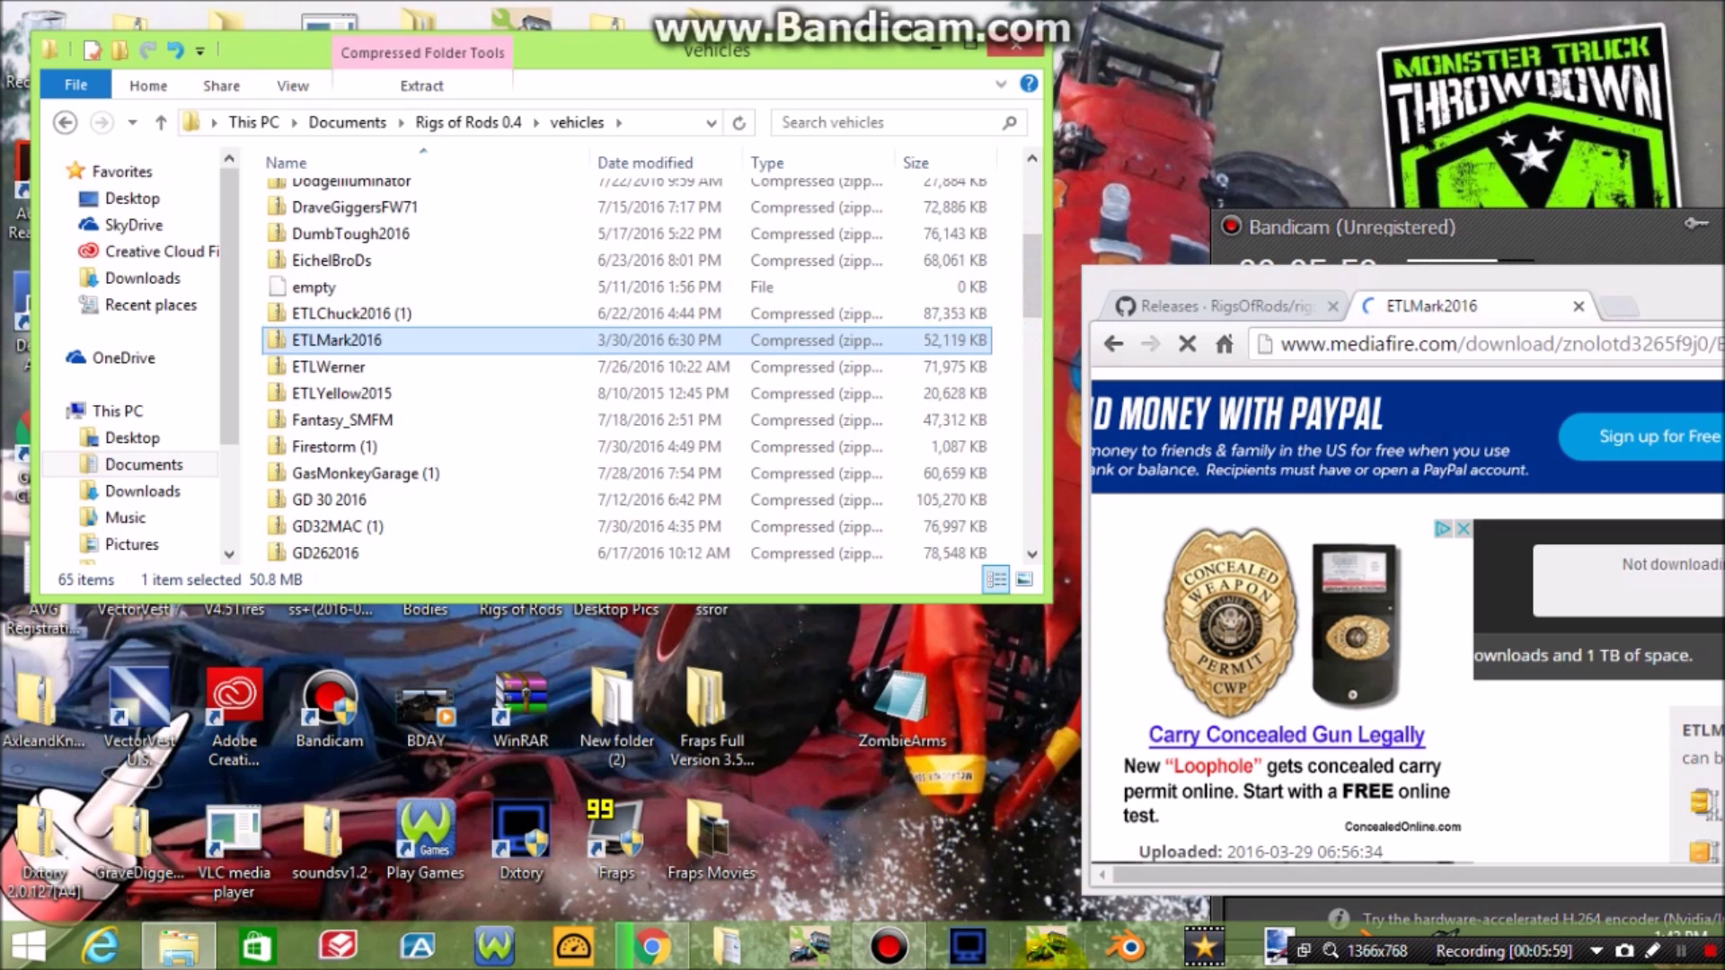
- Switch to the Rigs of Rods 0.4.5.1 configuration, view the Controls and Network pages, and return to Settings
{"action": "left_click", "coordinate": [1047, 952]}
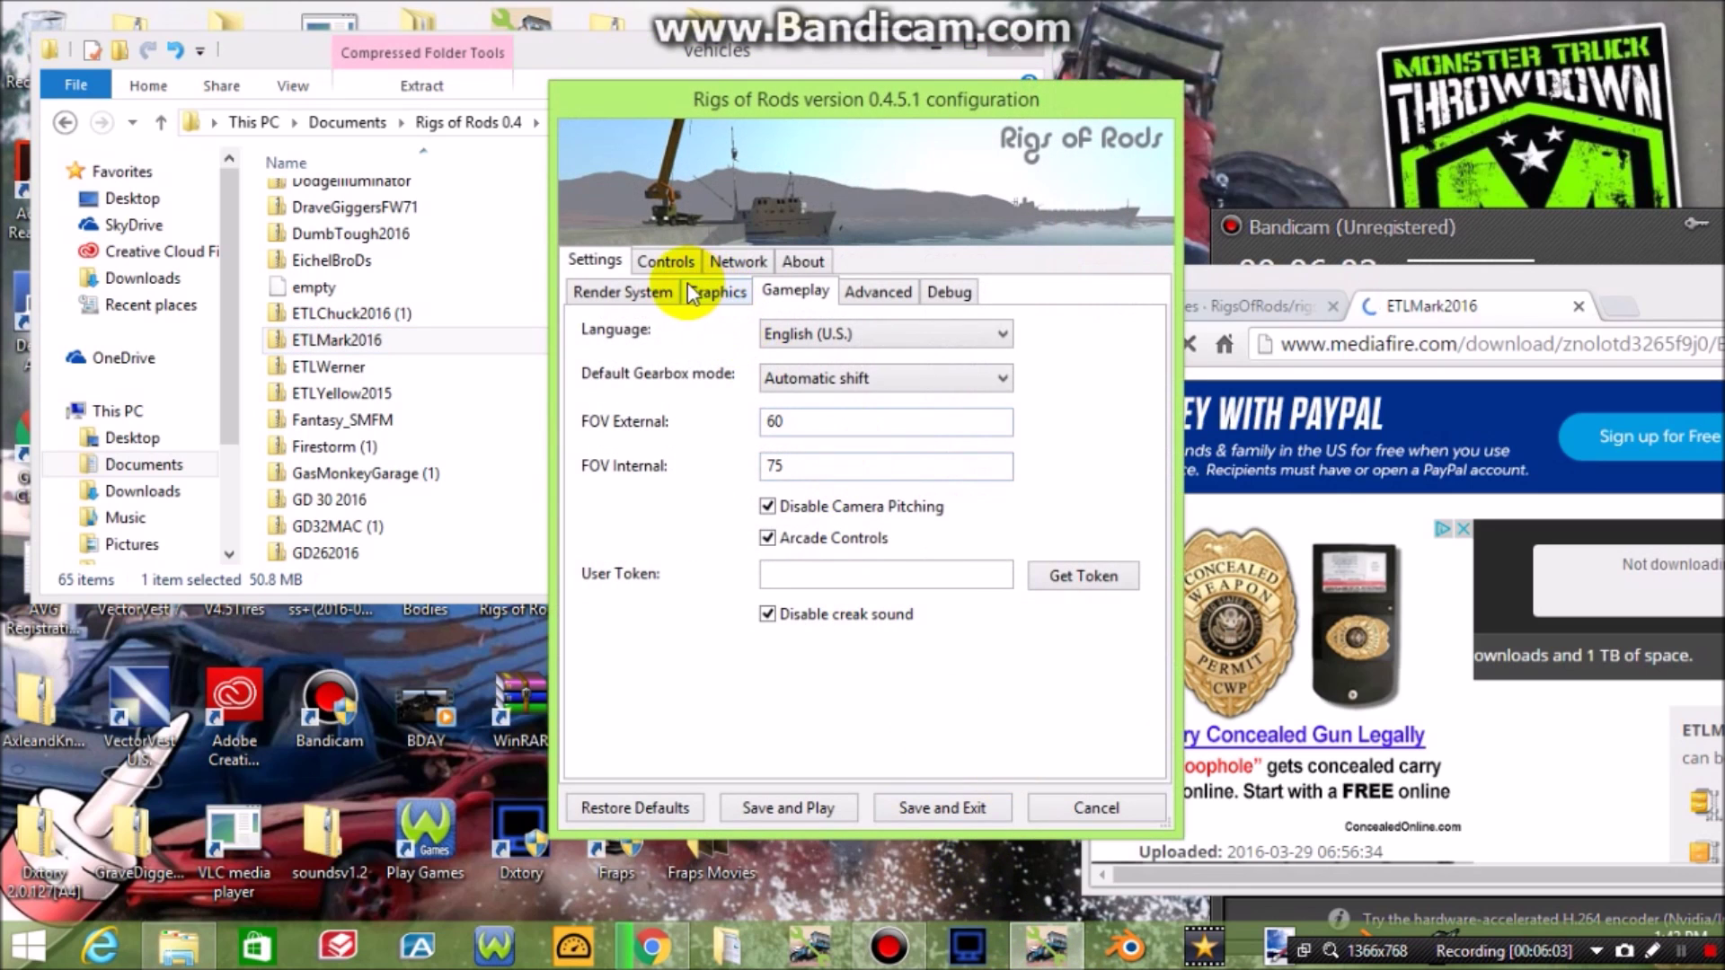
{"action": "left_click", "coordinate": [669, 263]}
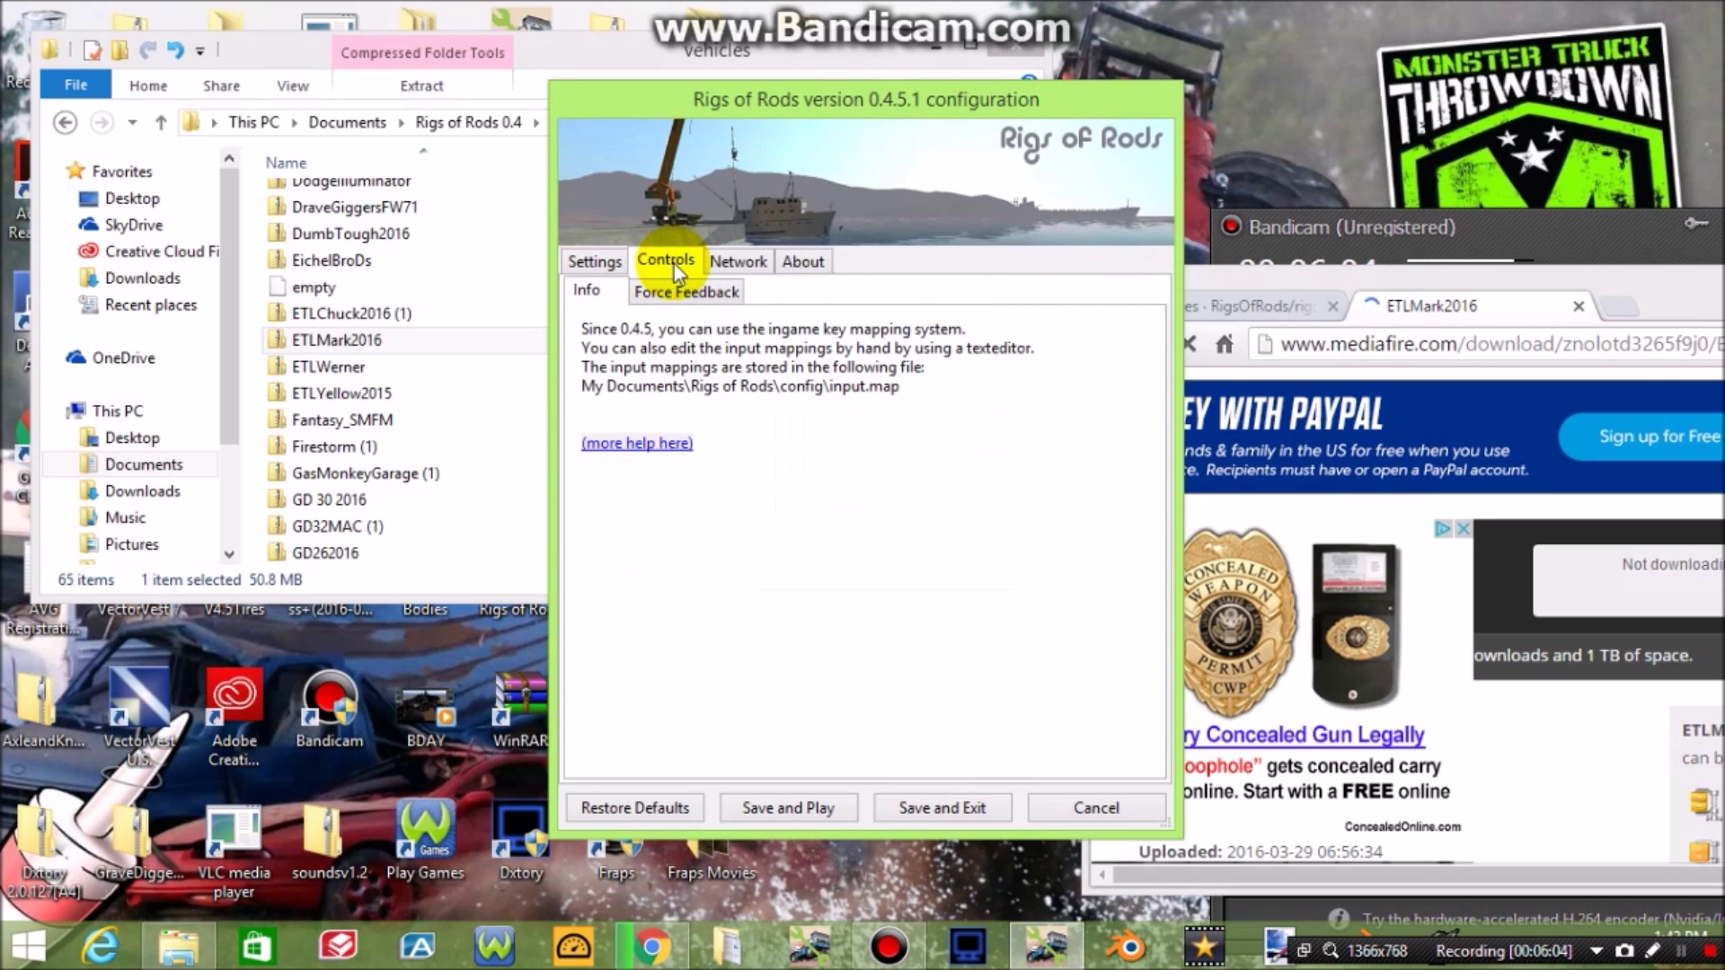
{"action": "left_click", "coordinate": [737, 262]}
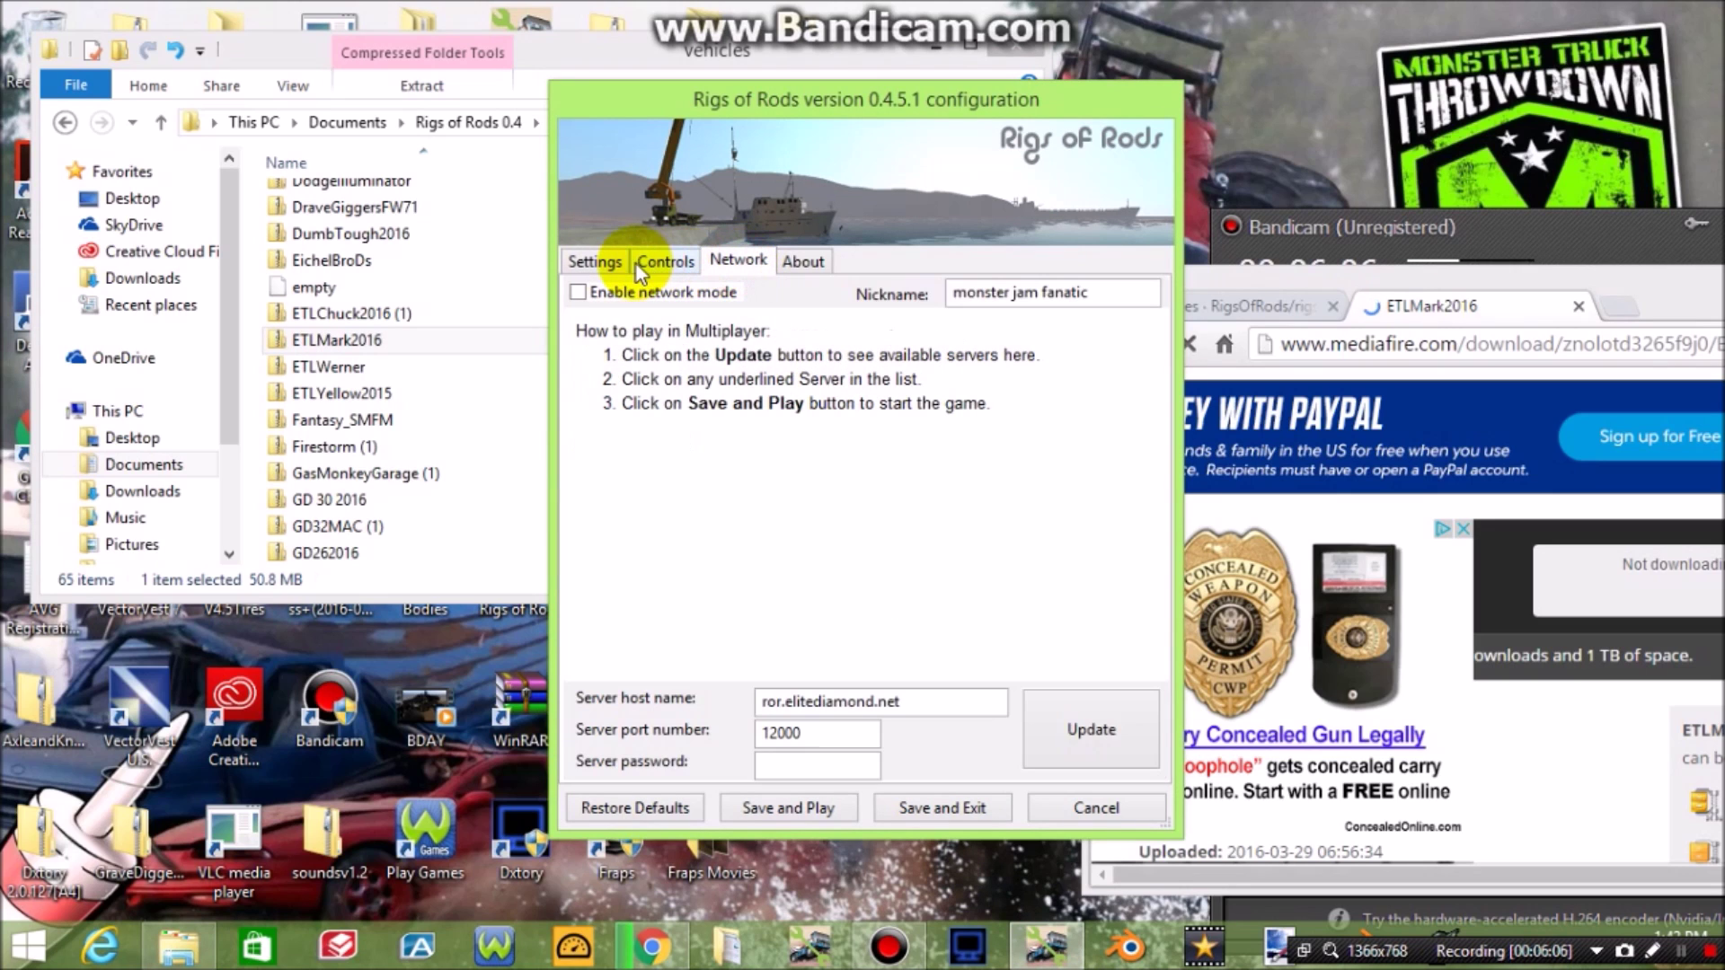
{"action": "left_click", "coordinate": [597, 263]}
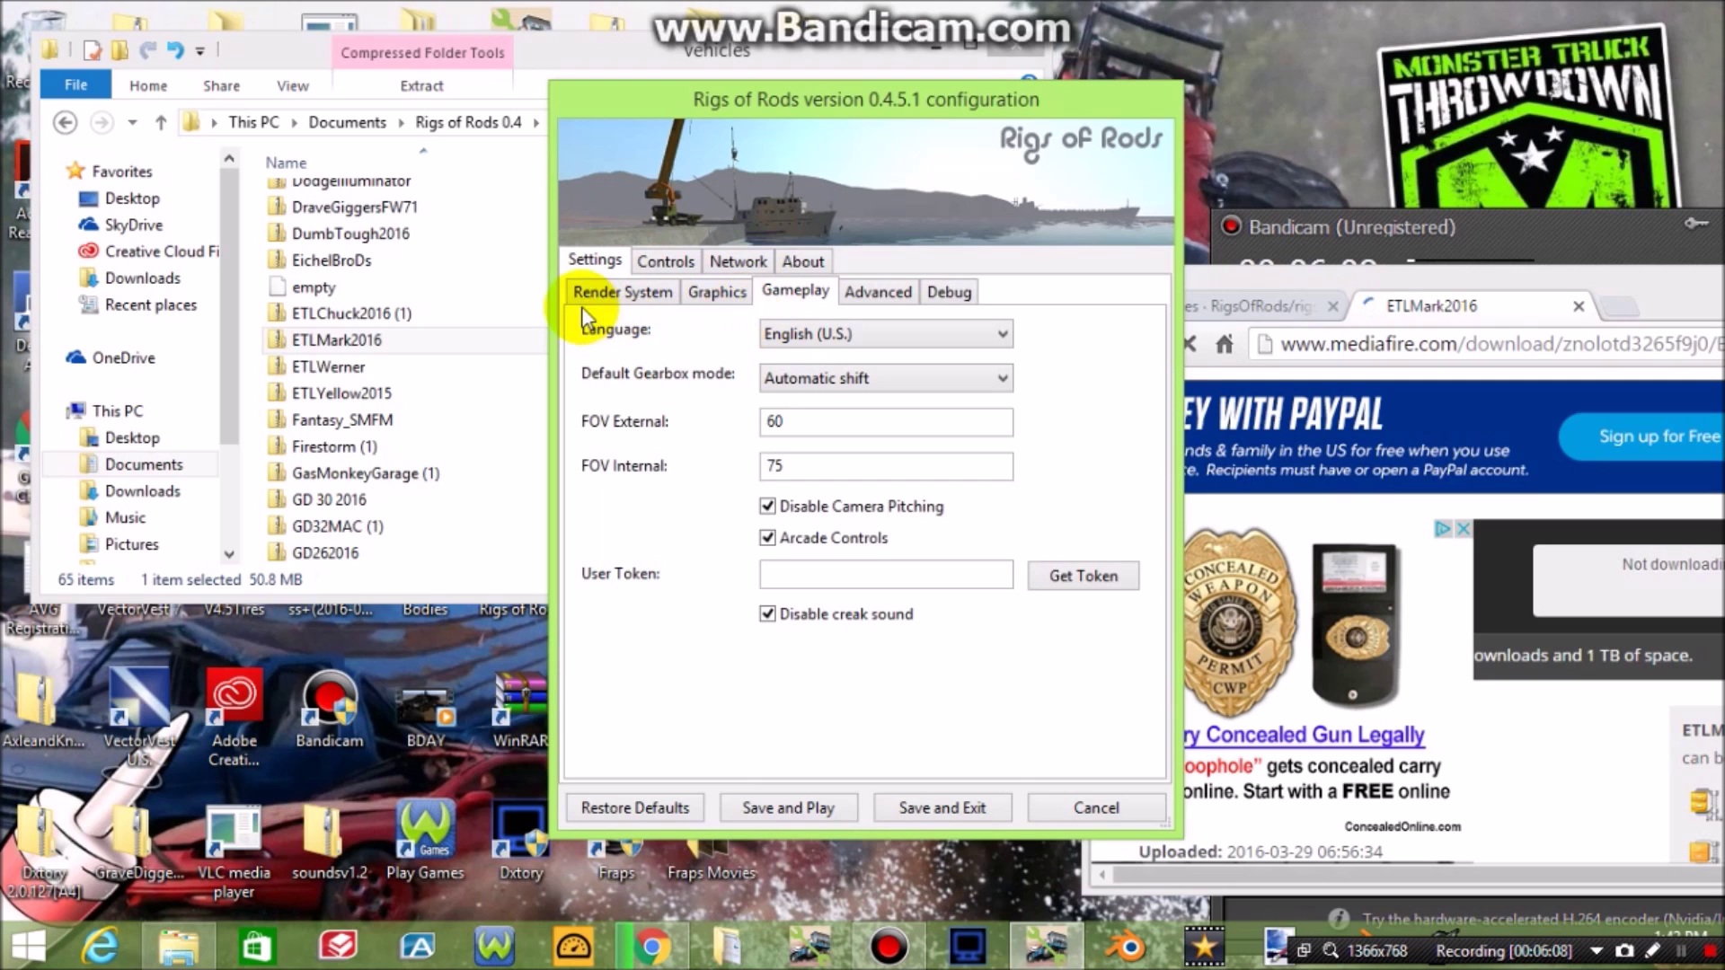
- Choose 1280 x 720, HD 720, 16:9 as the video mode in the Render System settings
{"action": "left_click", "coordinate": [595, 298]}
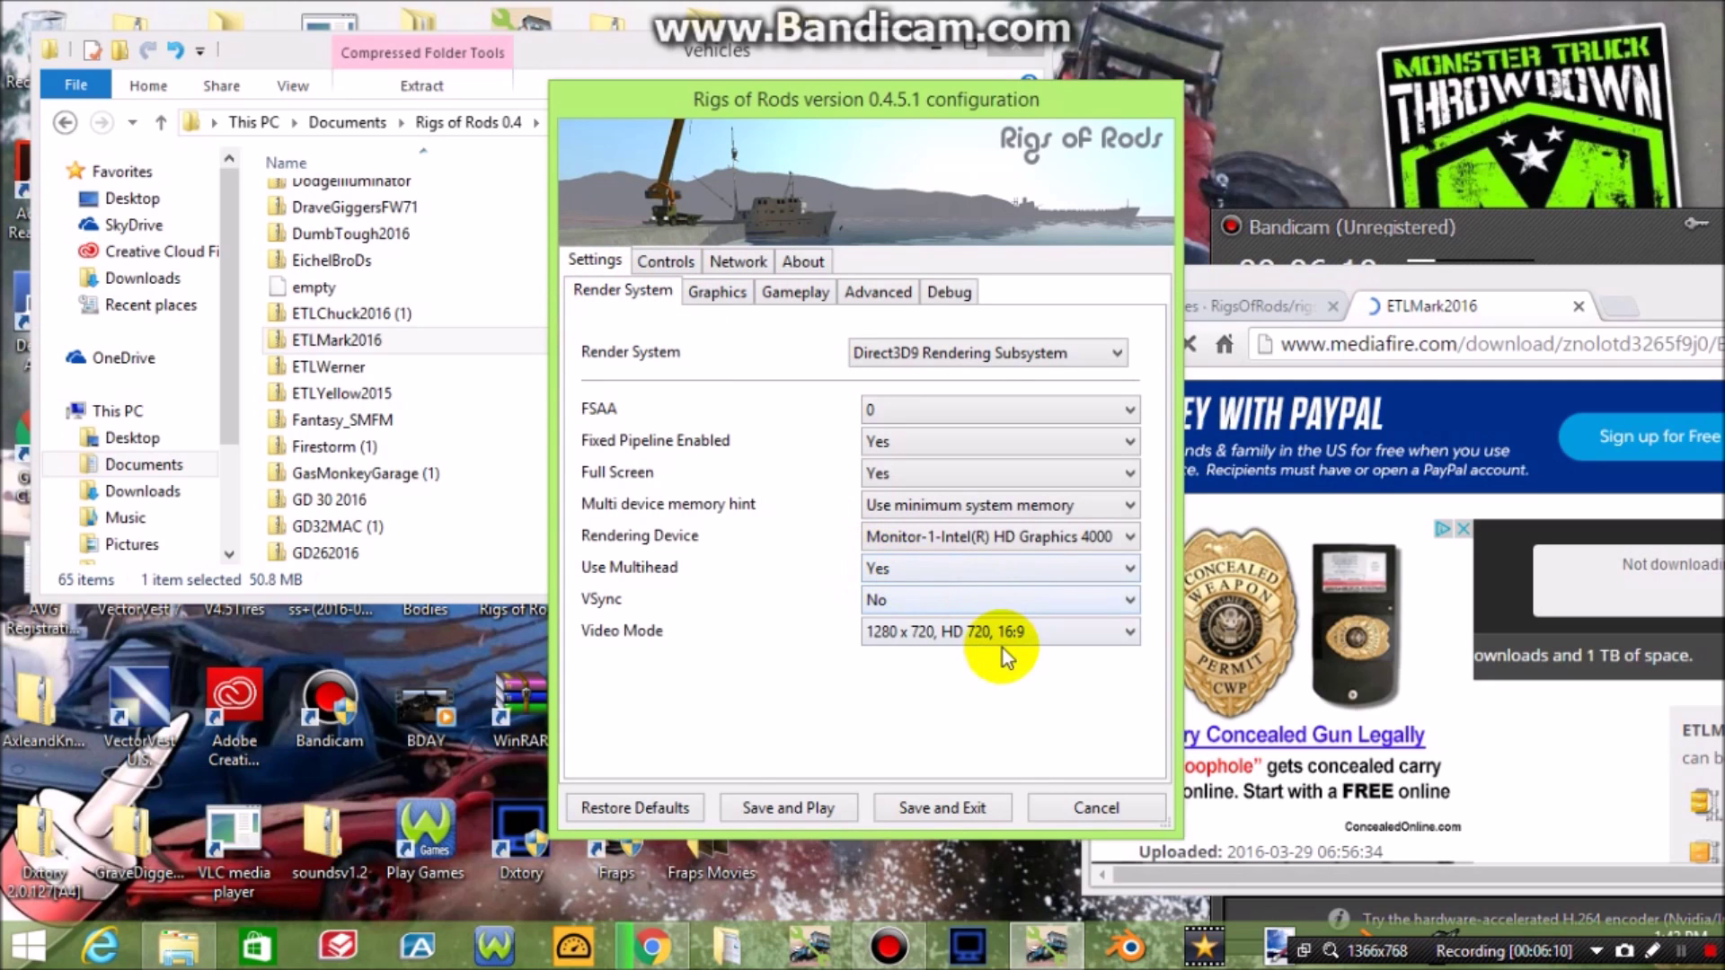
{"action": "left_click", "coordinate": [1021, 631]}
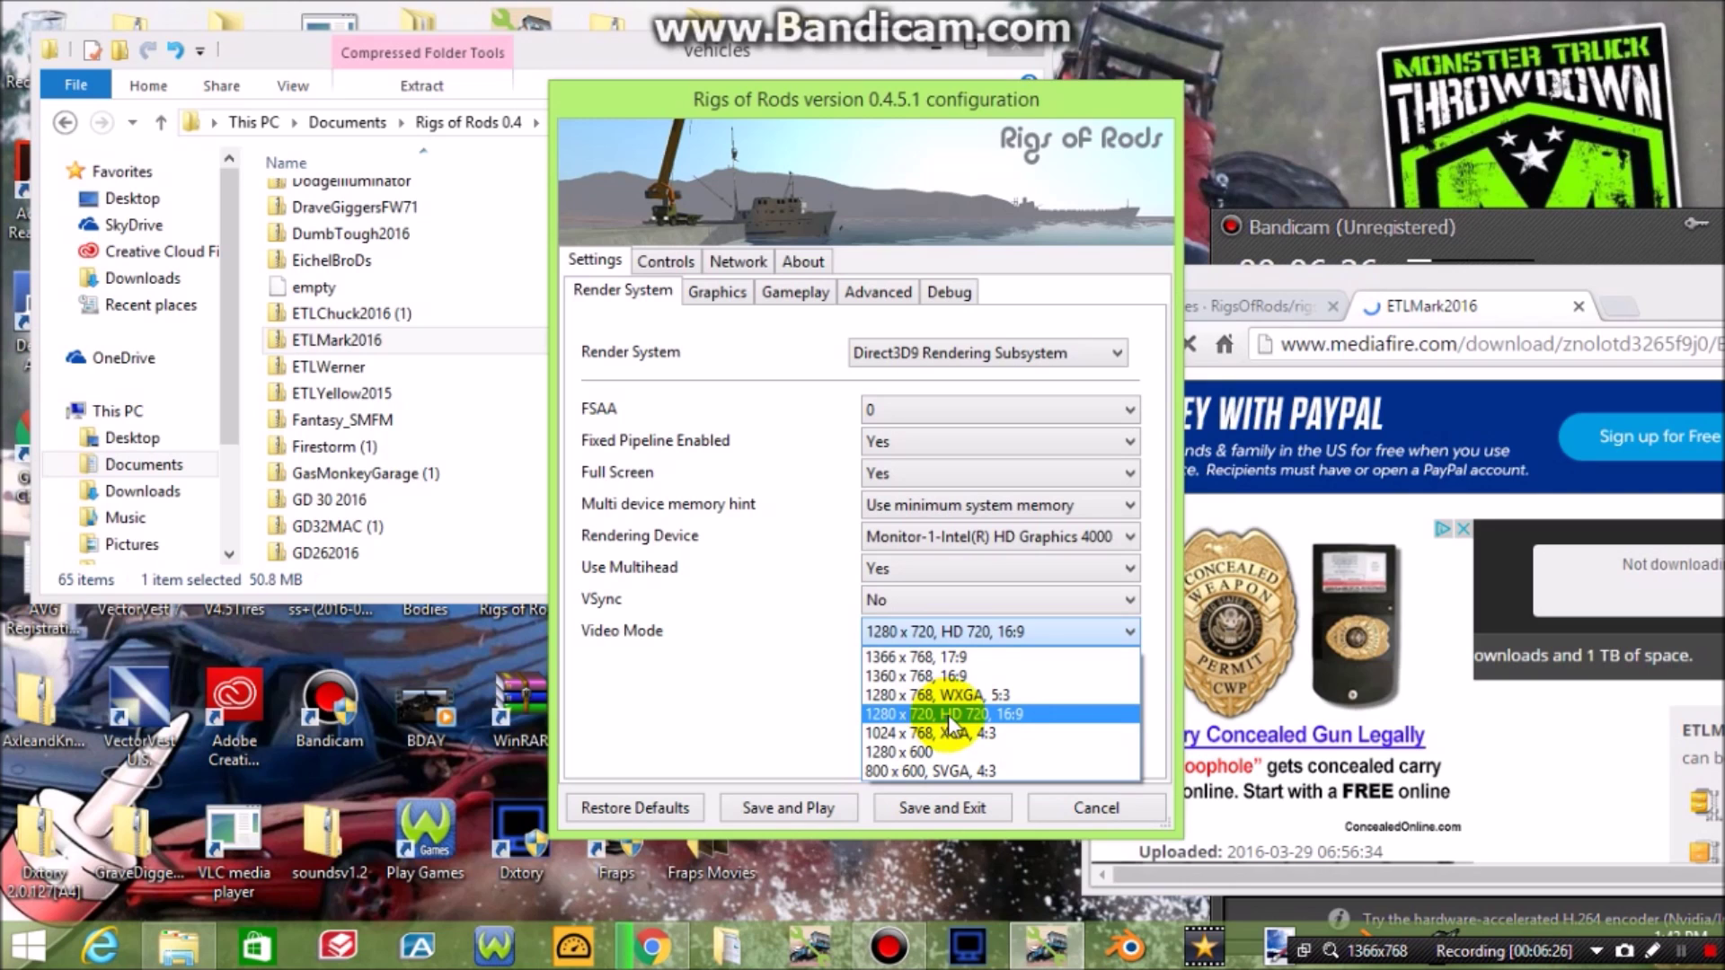
{"action": "left_click", "coordinate": [1012, 715]}
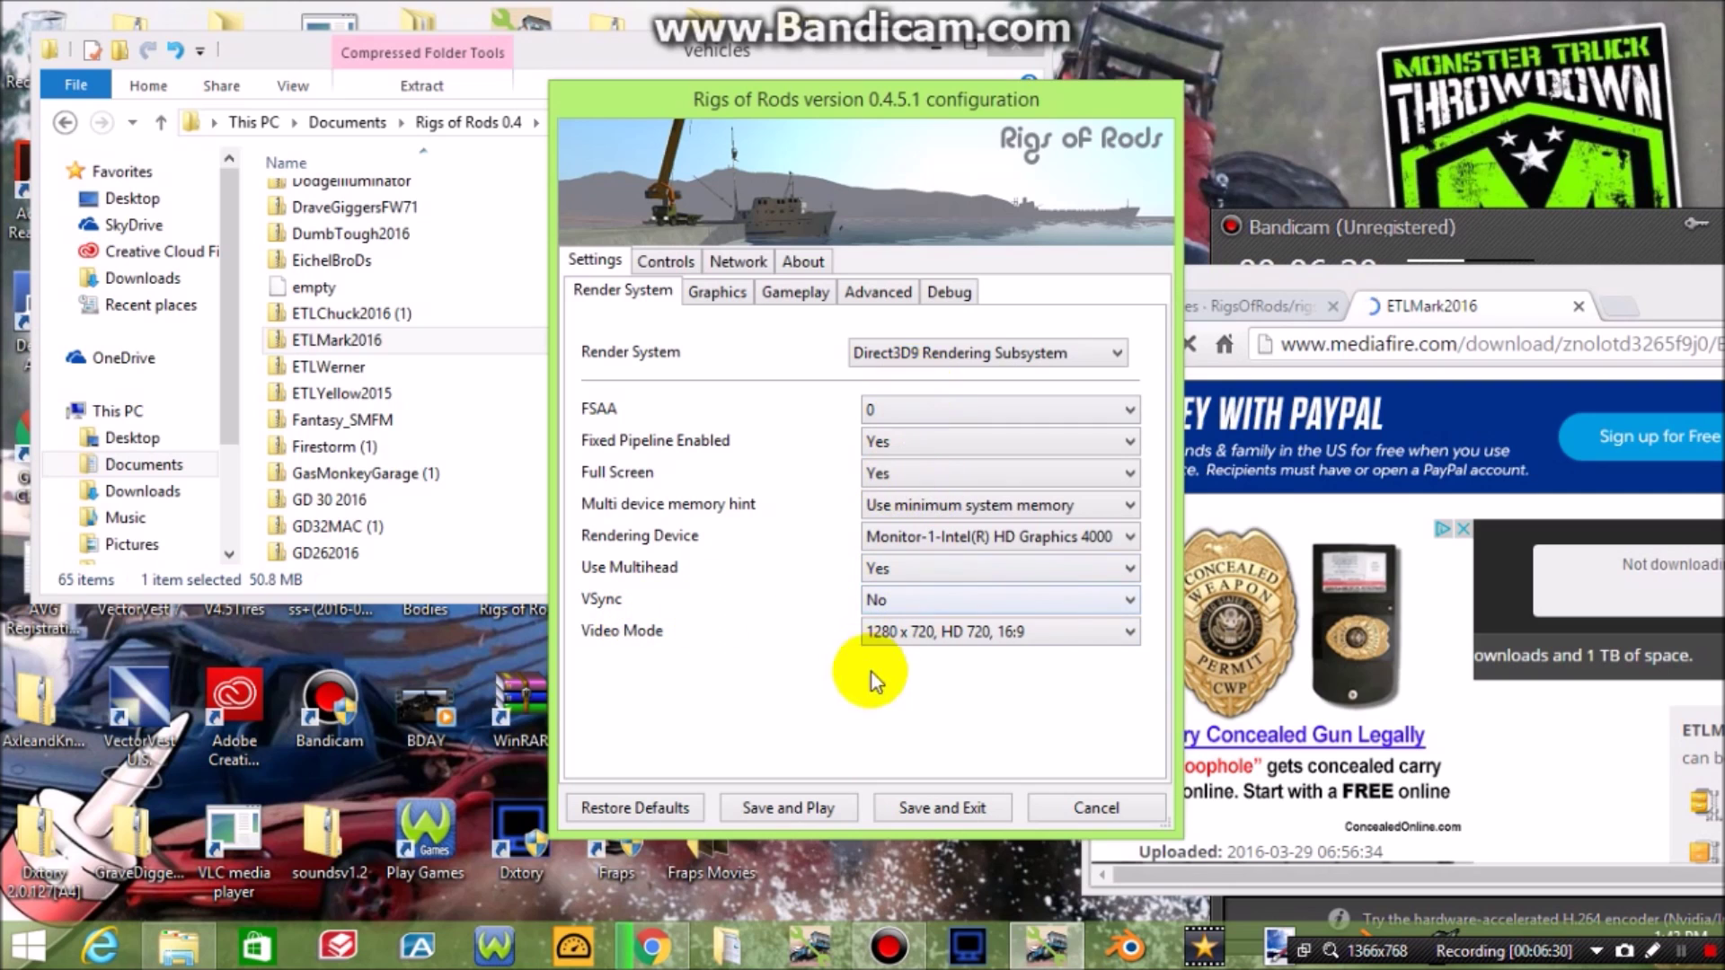
- Review the Graphics, Gameplay, Advanced and Debug settings in turn
{"action": "left_click", "coordinate": [728, 292]}
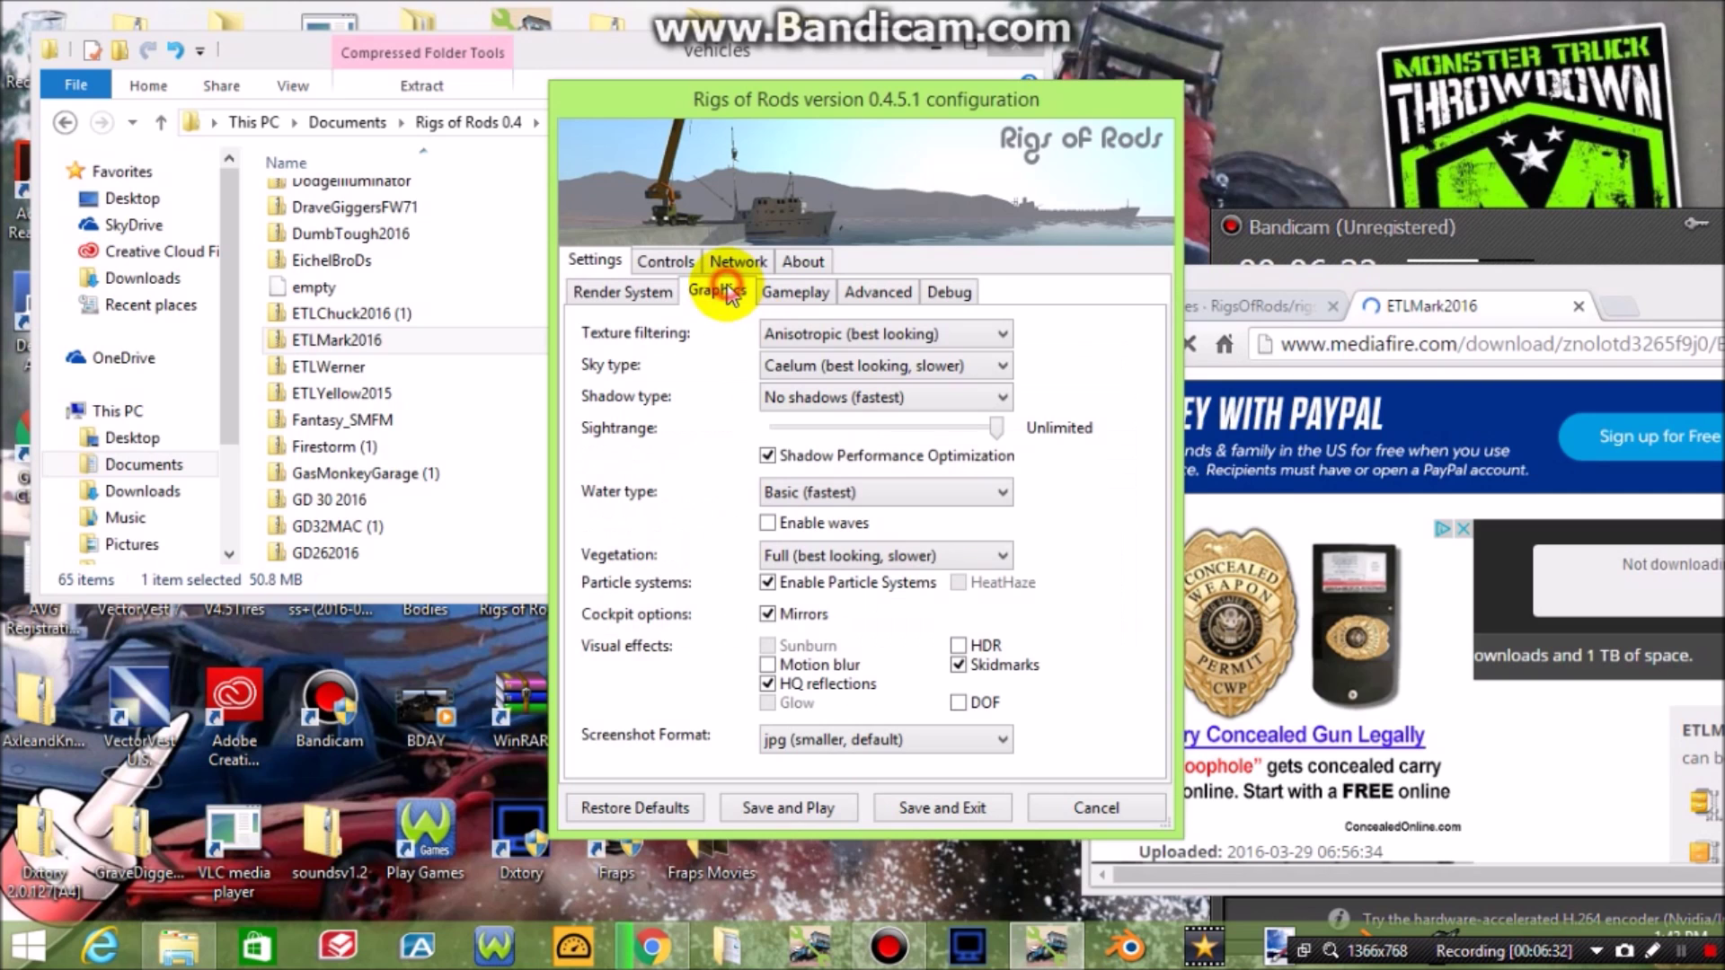
{"action": "left_click", "coordinate": [796, 291]}
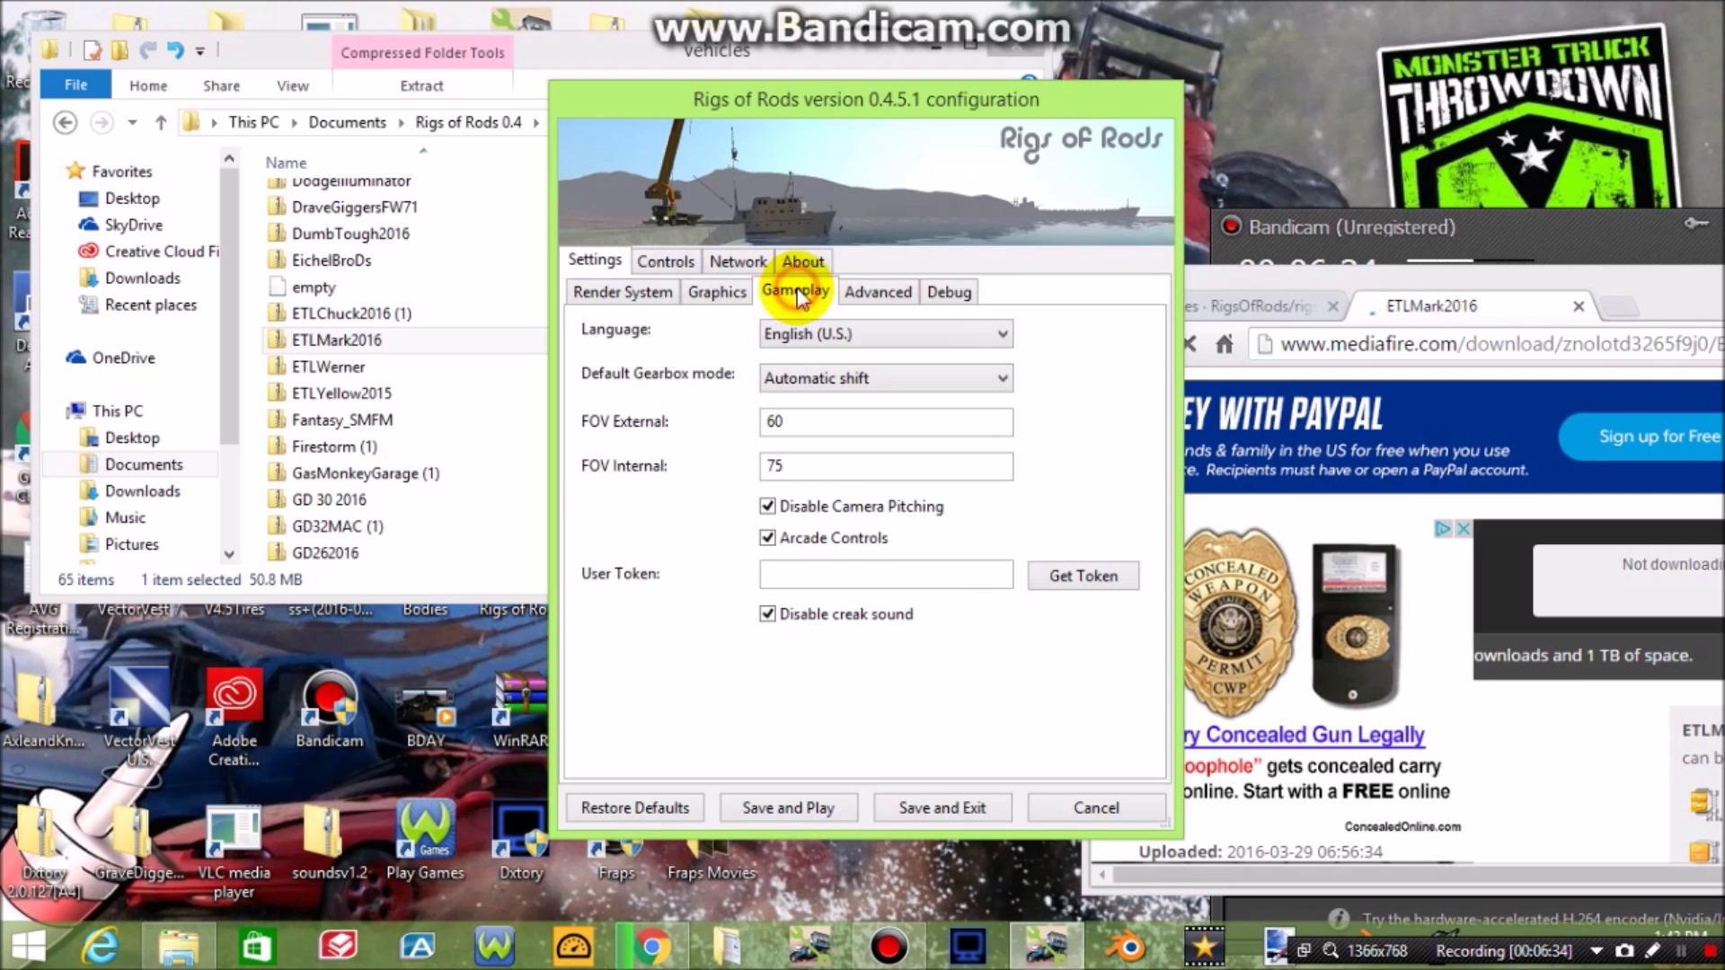
{"action": "left_click", "coordinate": [878, 291]}
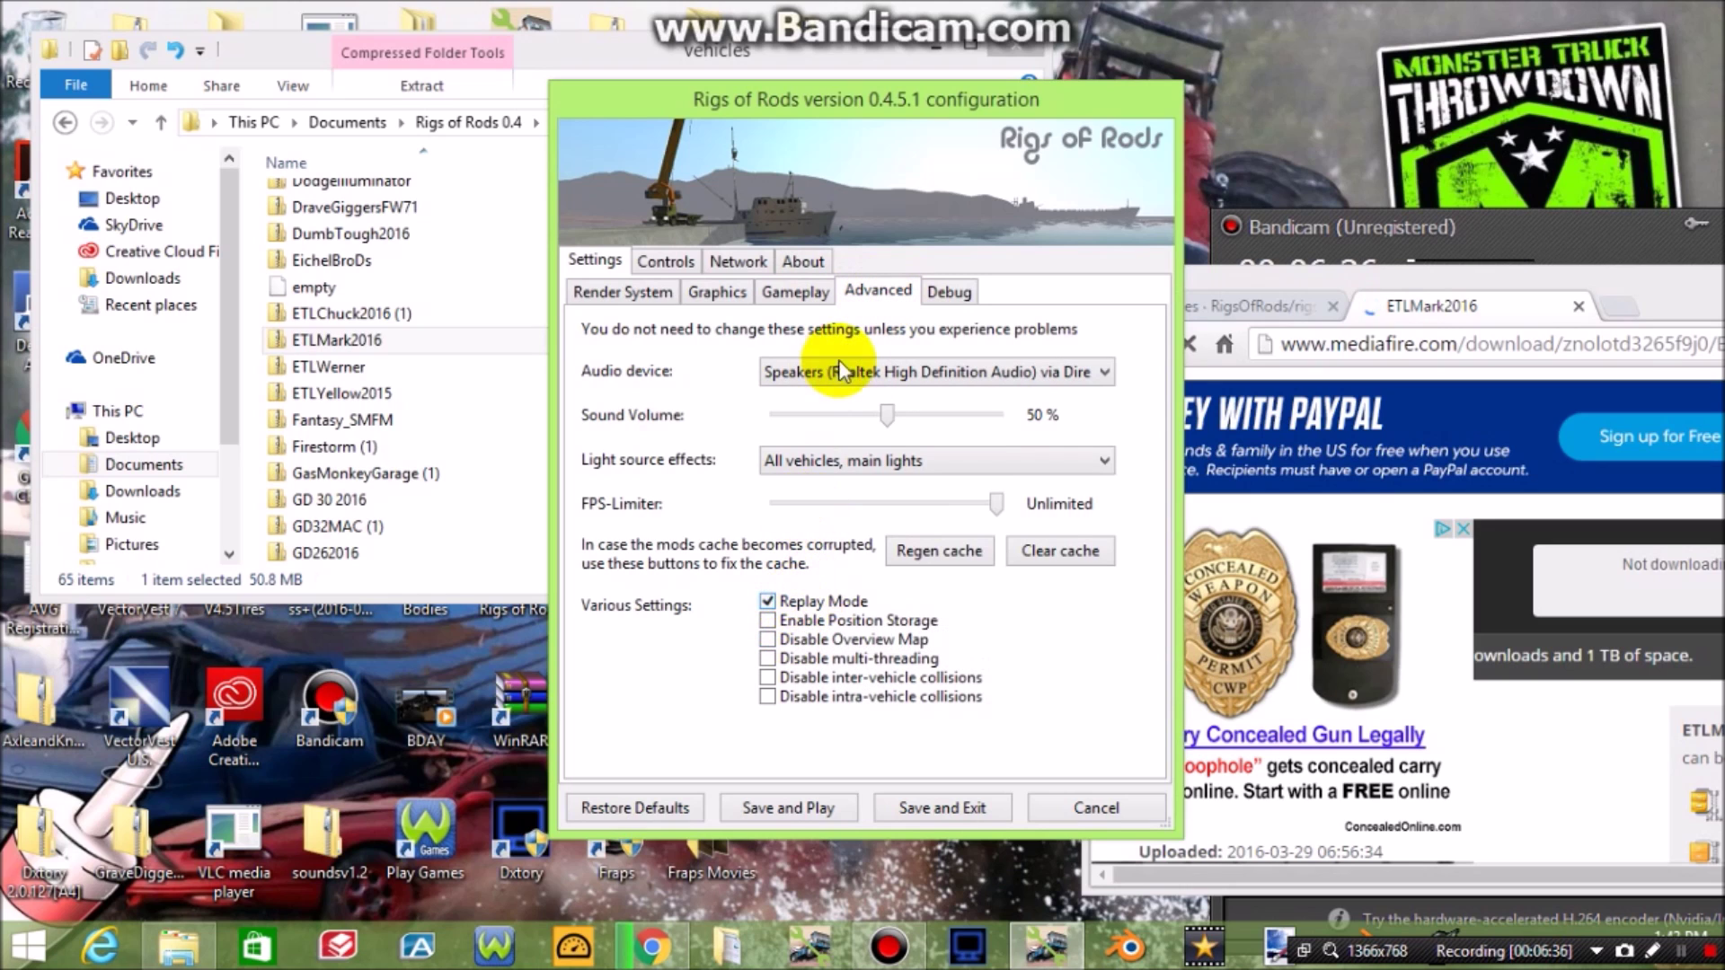
{"action": "left_click", "coordinate": [949, 289]}
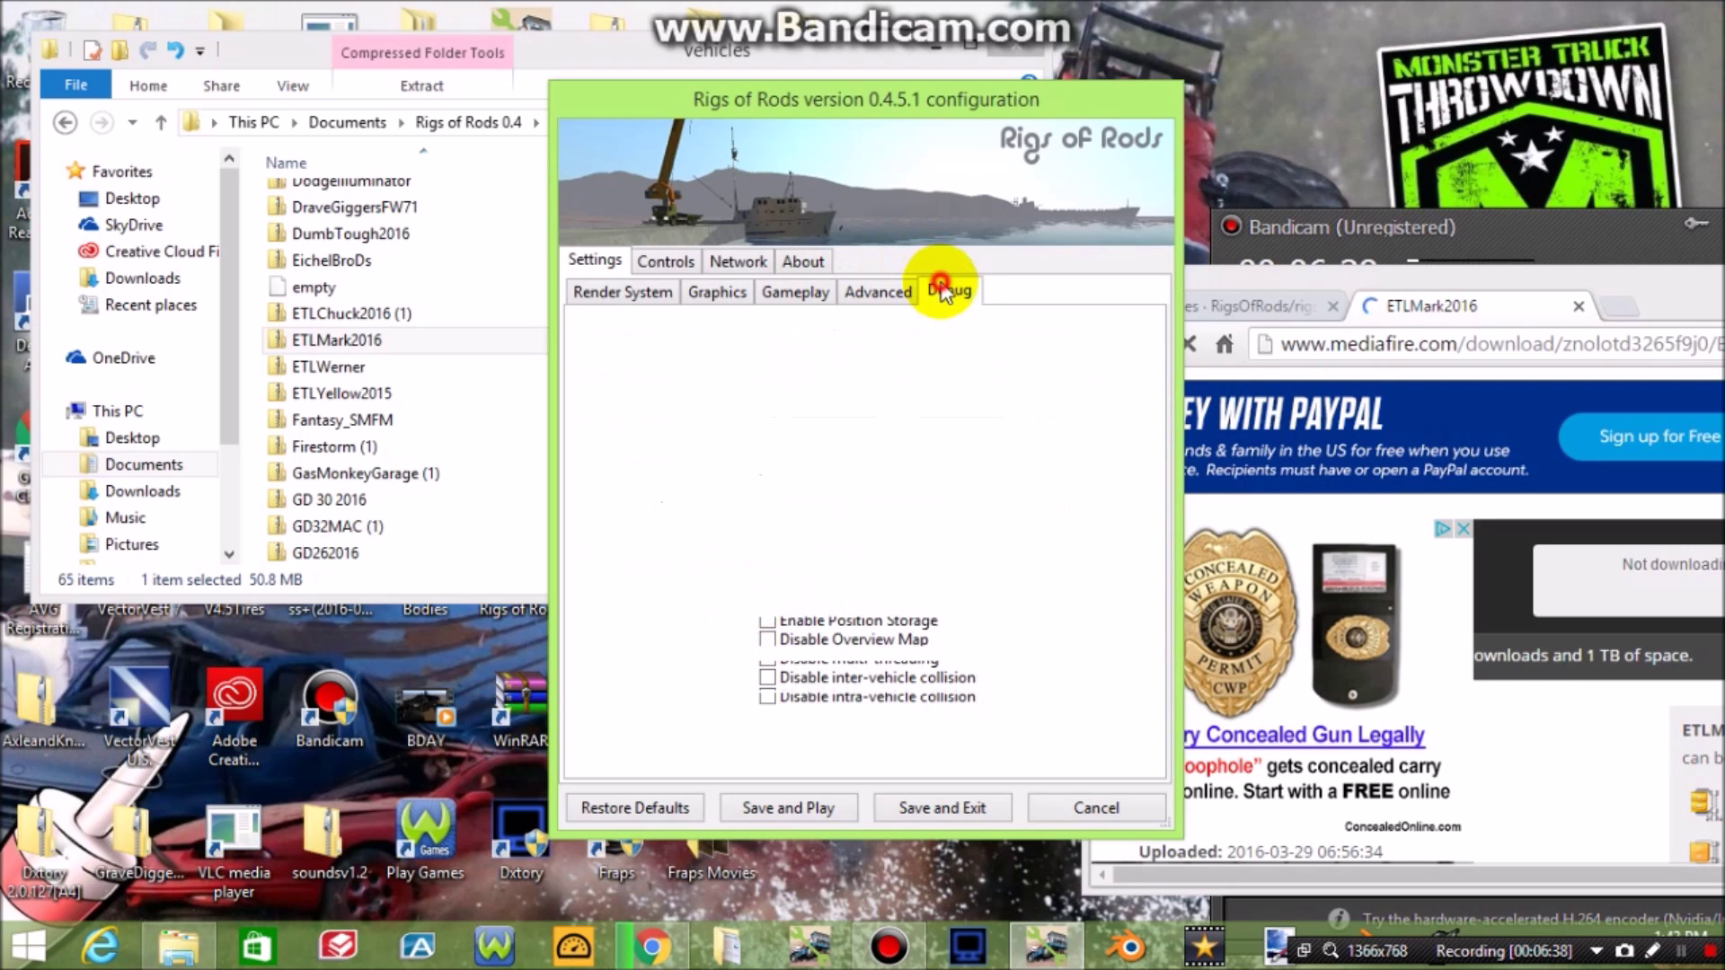
- Keep Automatic shift as the default gearbox mode in the Gameplay settings, and save and exit the configuration
{"action": "left_click", "coordinate": [787, 297]}
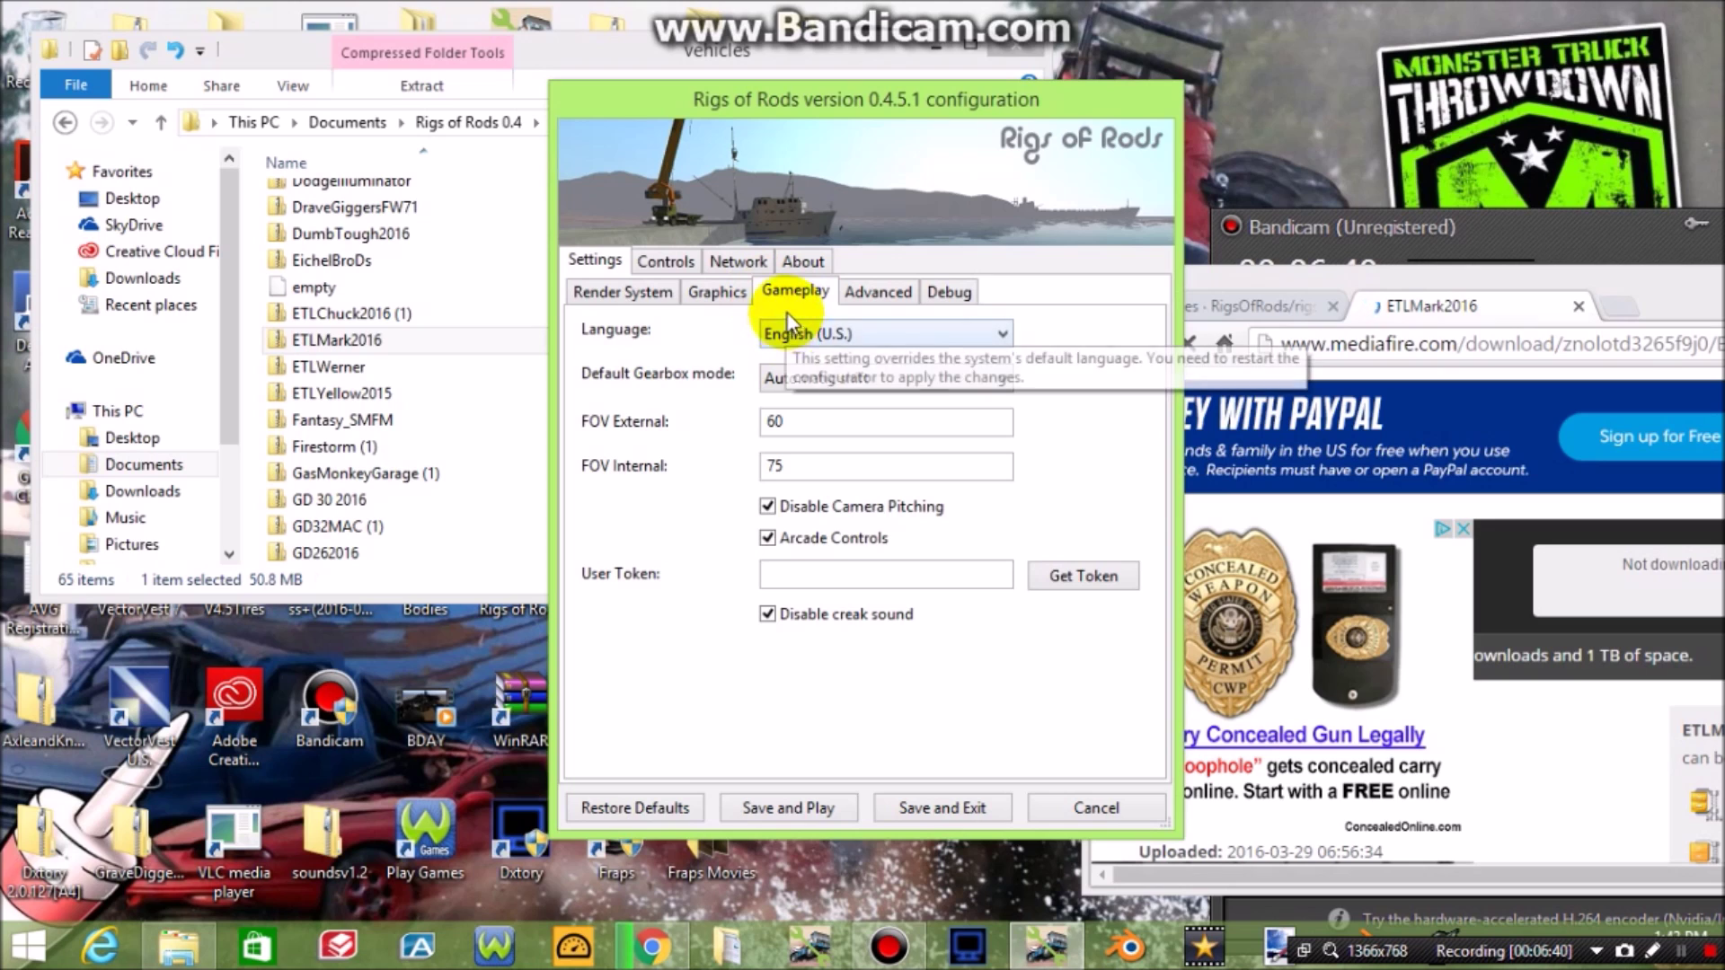
{"action": "left_click", "coordinate": [835, 377]}
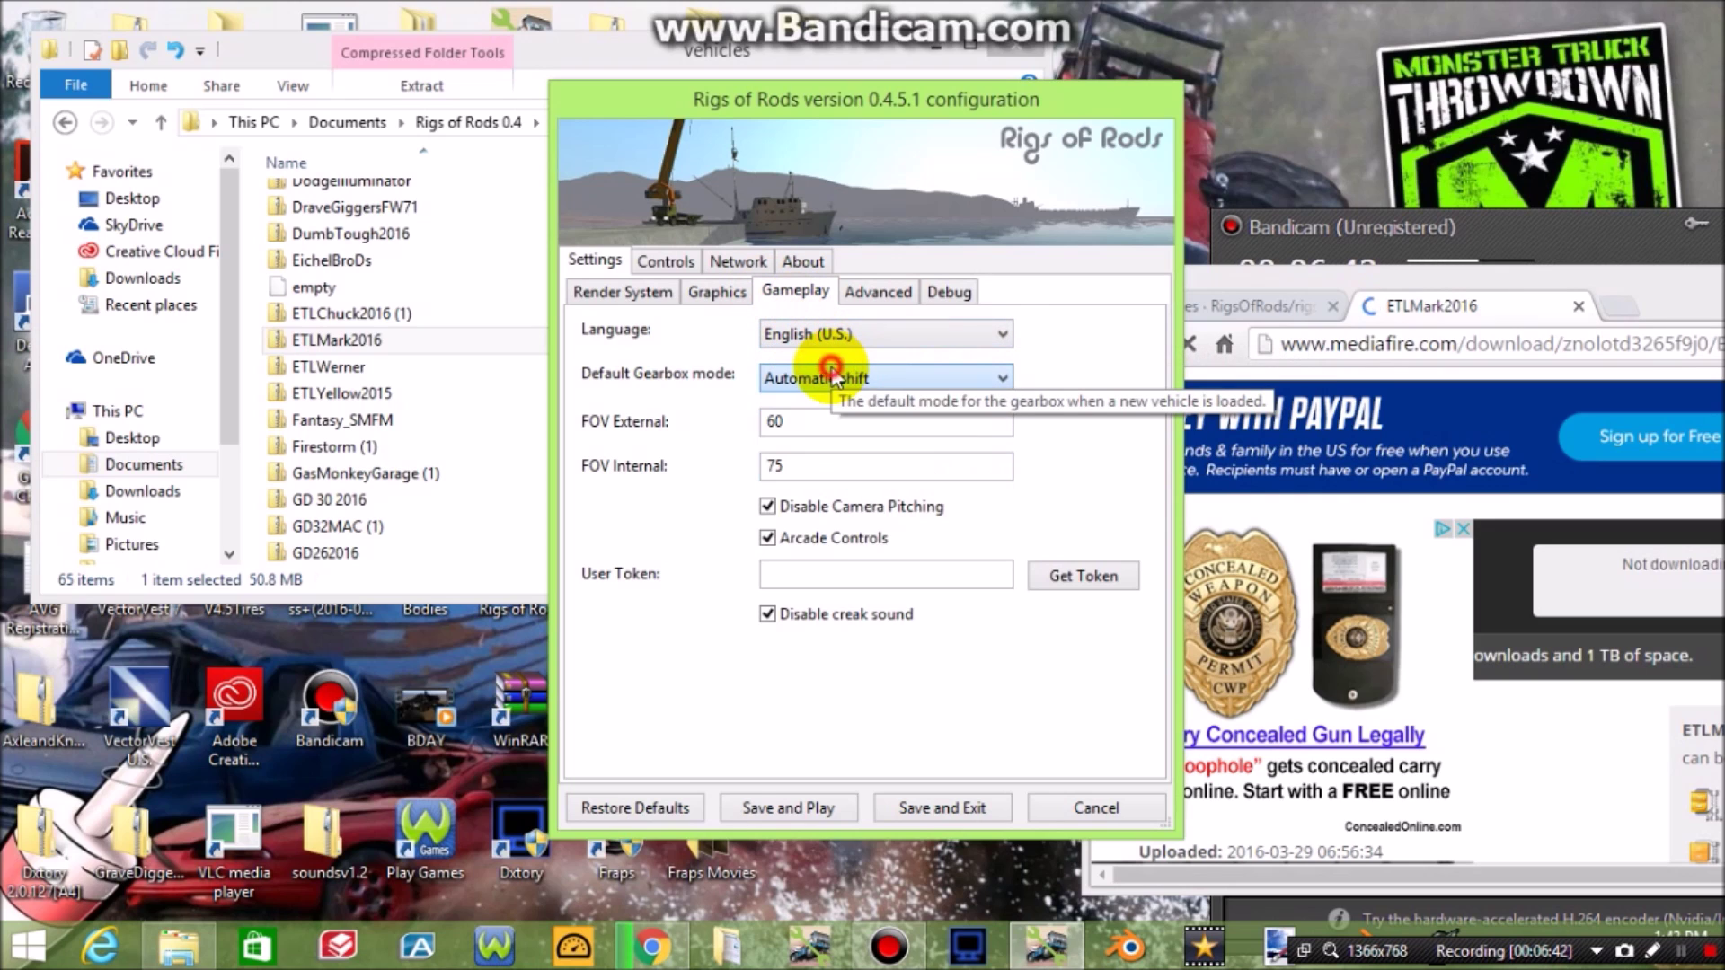
{"action": "left_click", "coordinate": [836, 393]}
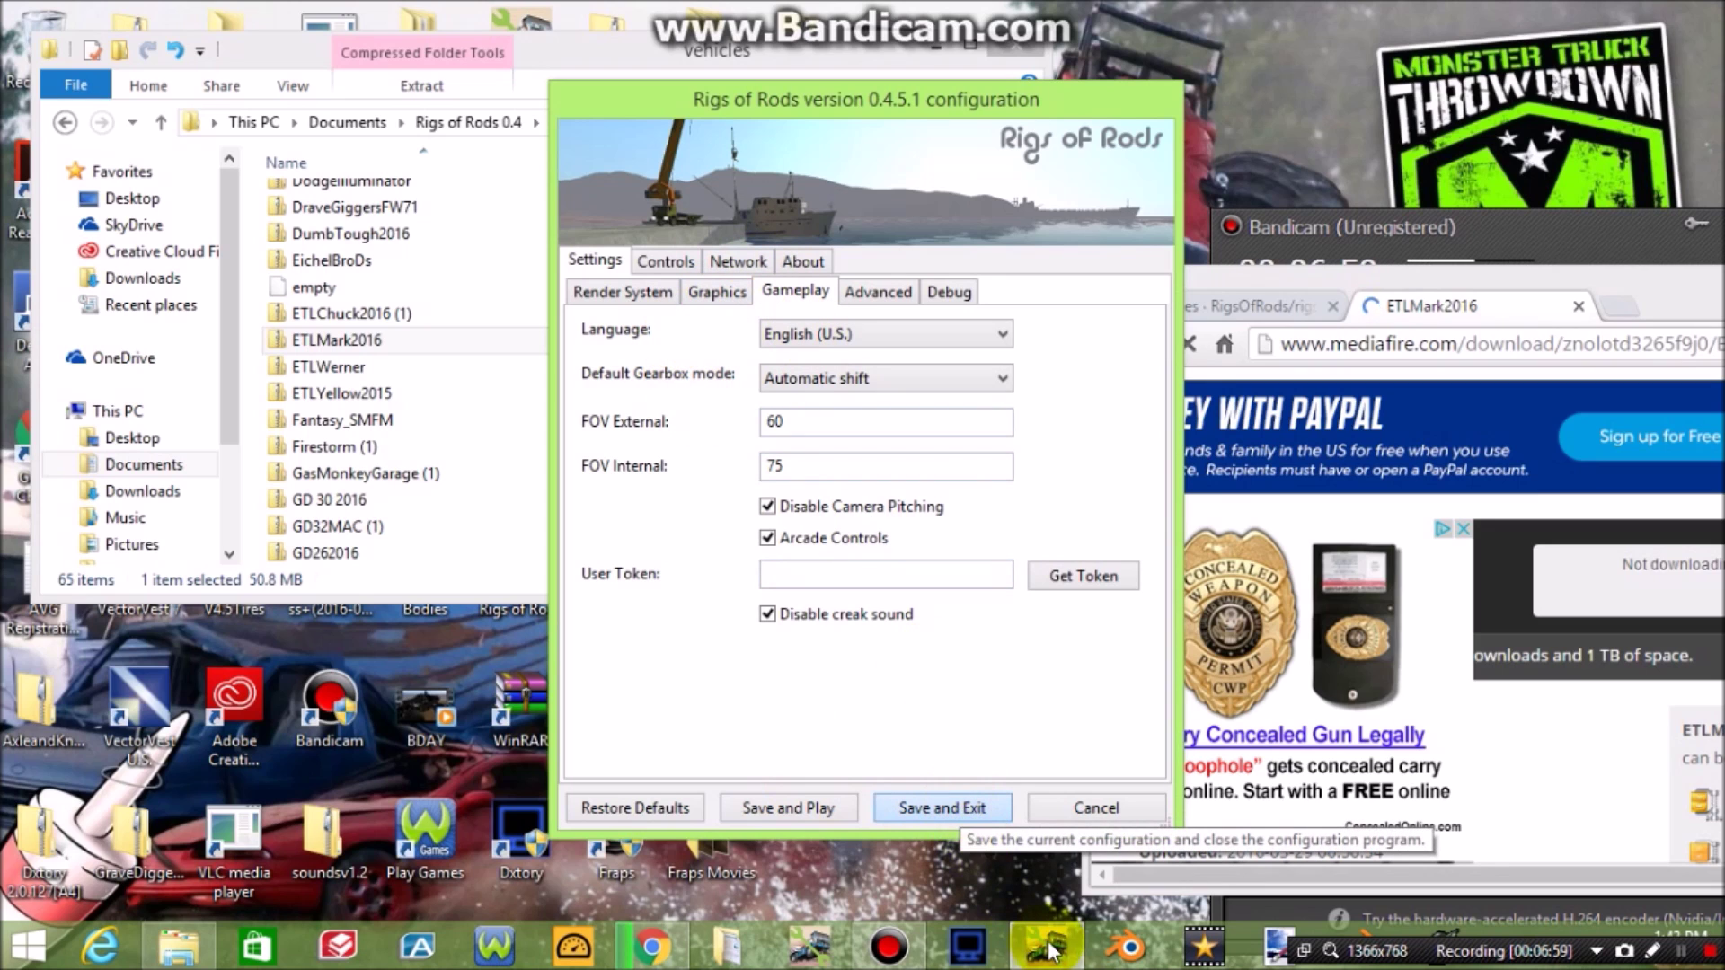
{"action": "left_click", "coordinate": [946, 809]}
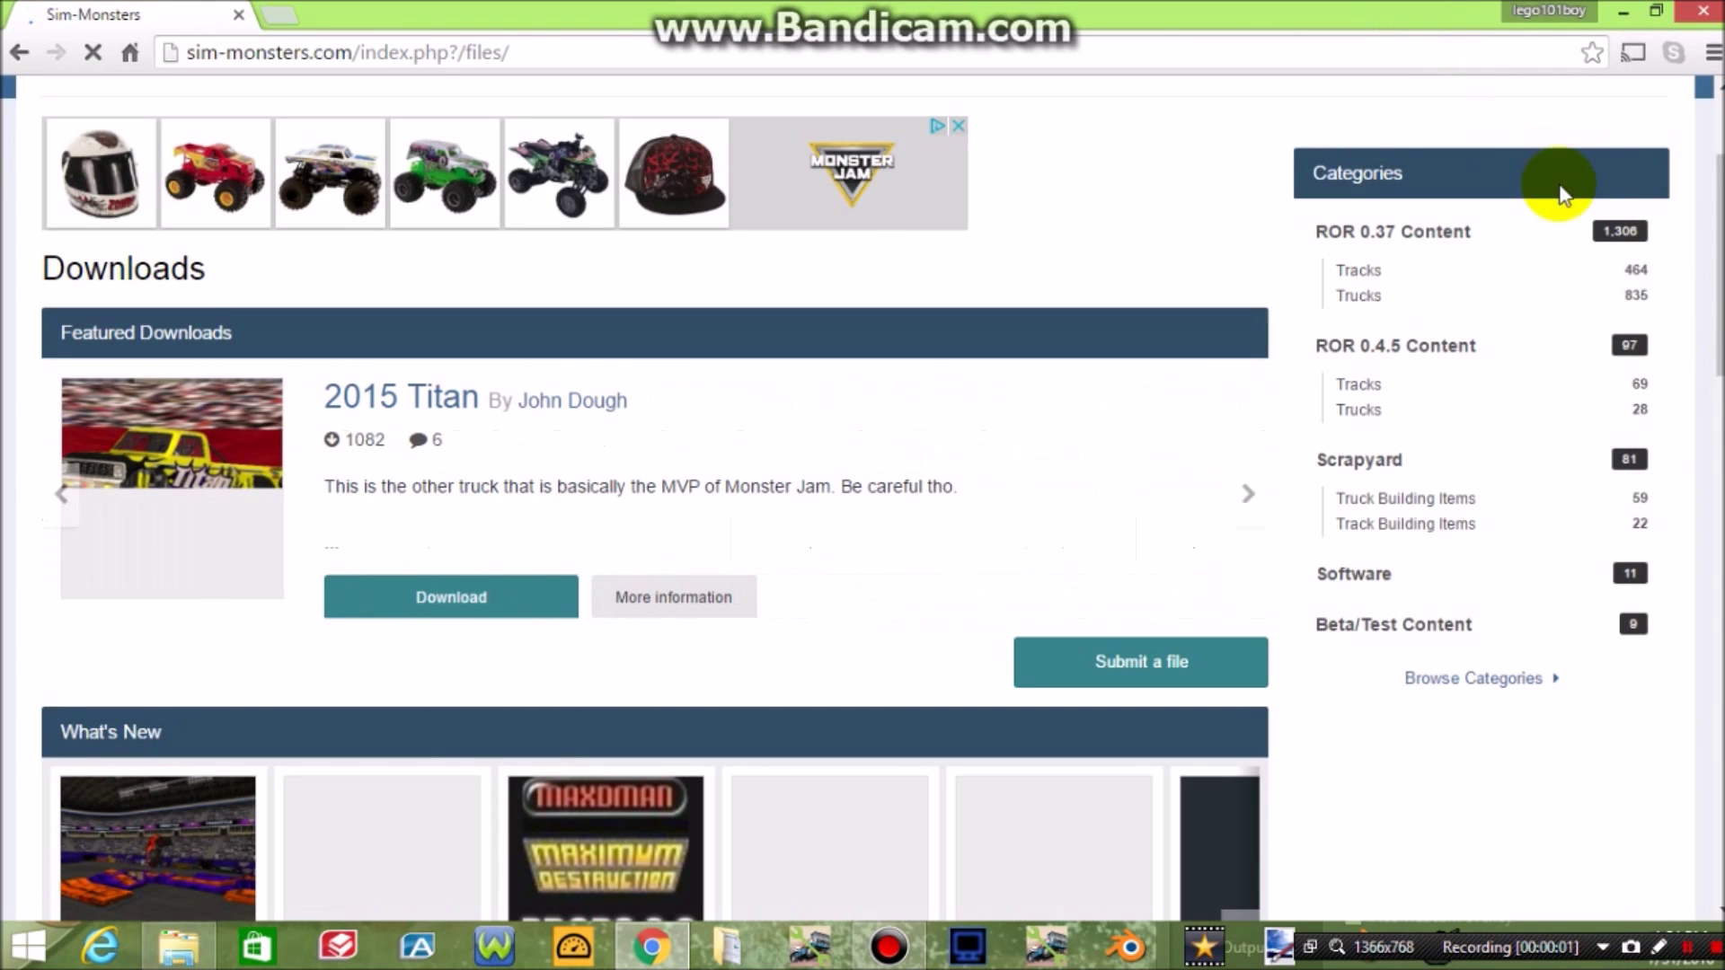
- Open the Sim-Monsters V4 download page from the Highest Rated files on the Sim-Monsters site
{"action": "left_click_drag", "start_coordinate": [1718, 248], "coordinate": [1683, 462]}
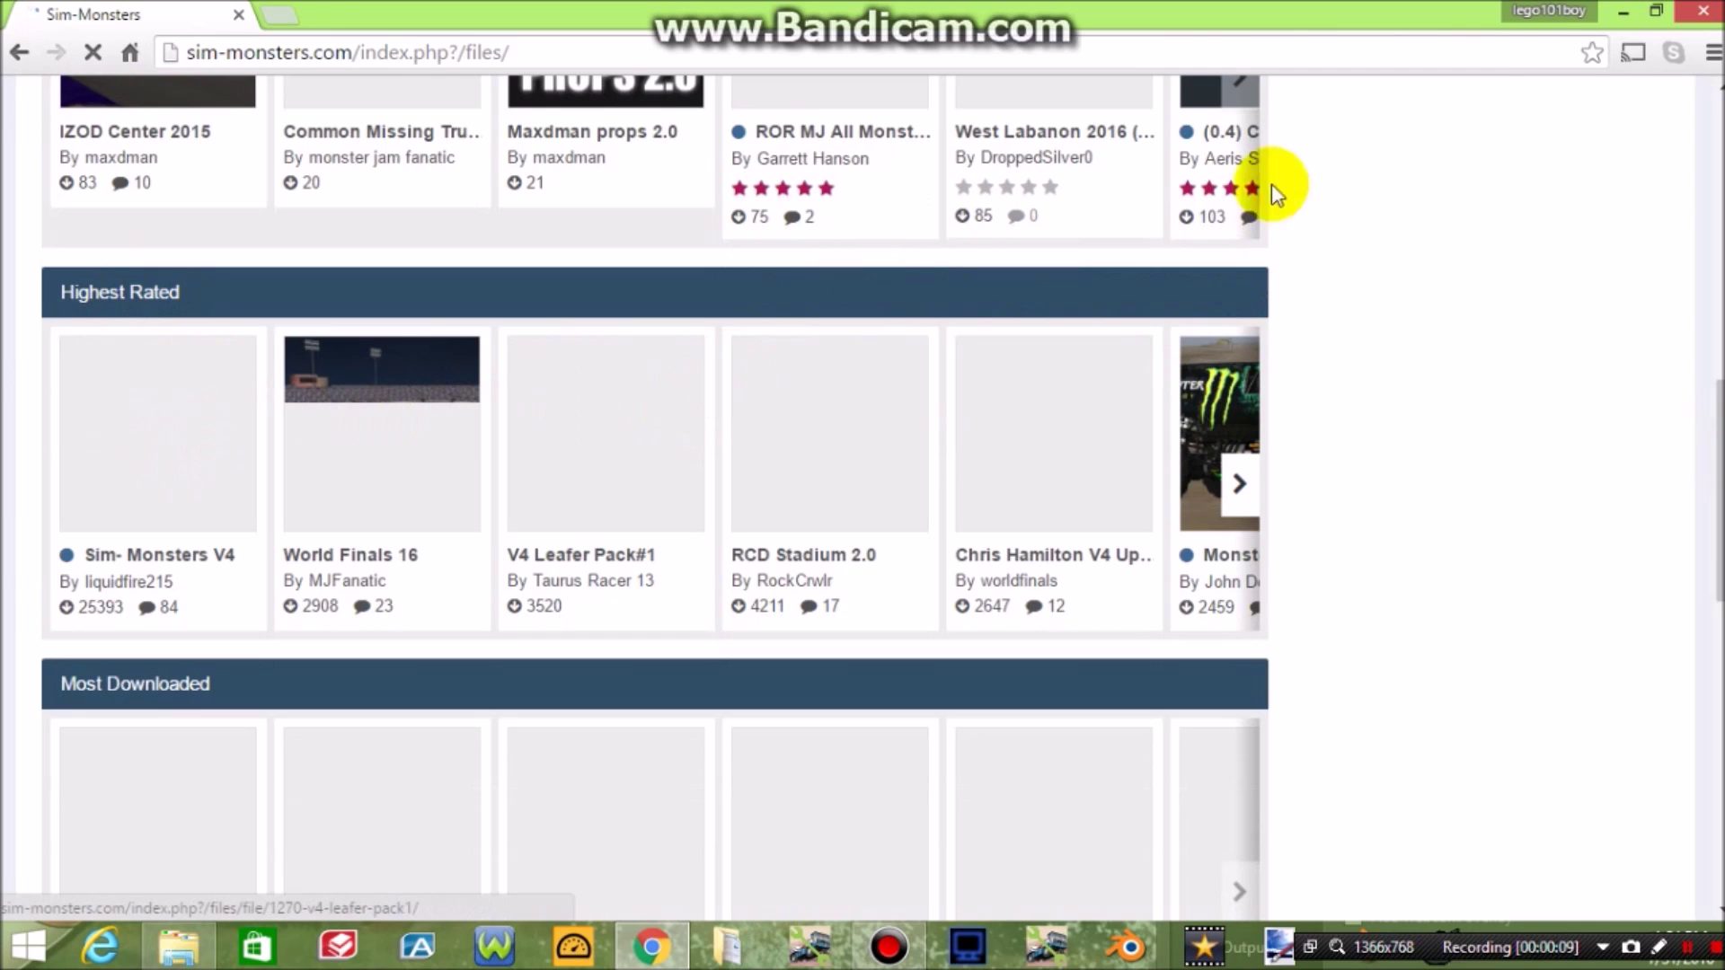
{"action": "left_click_drag", "start_coordinate": [1719, 459], "coordinate": [1719, 490]}
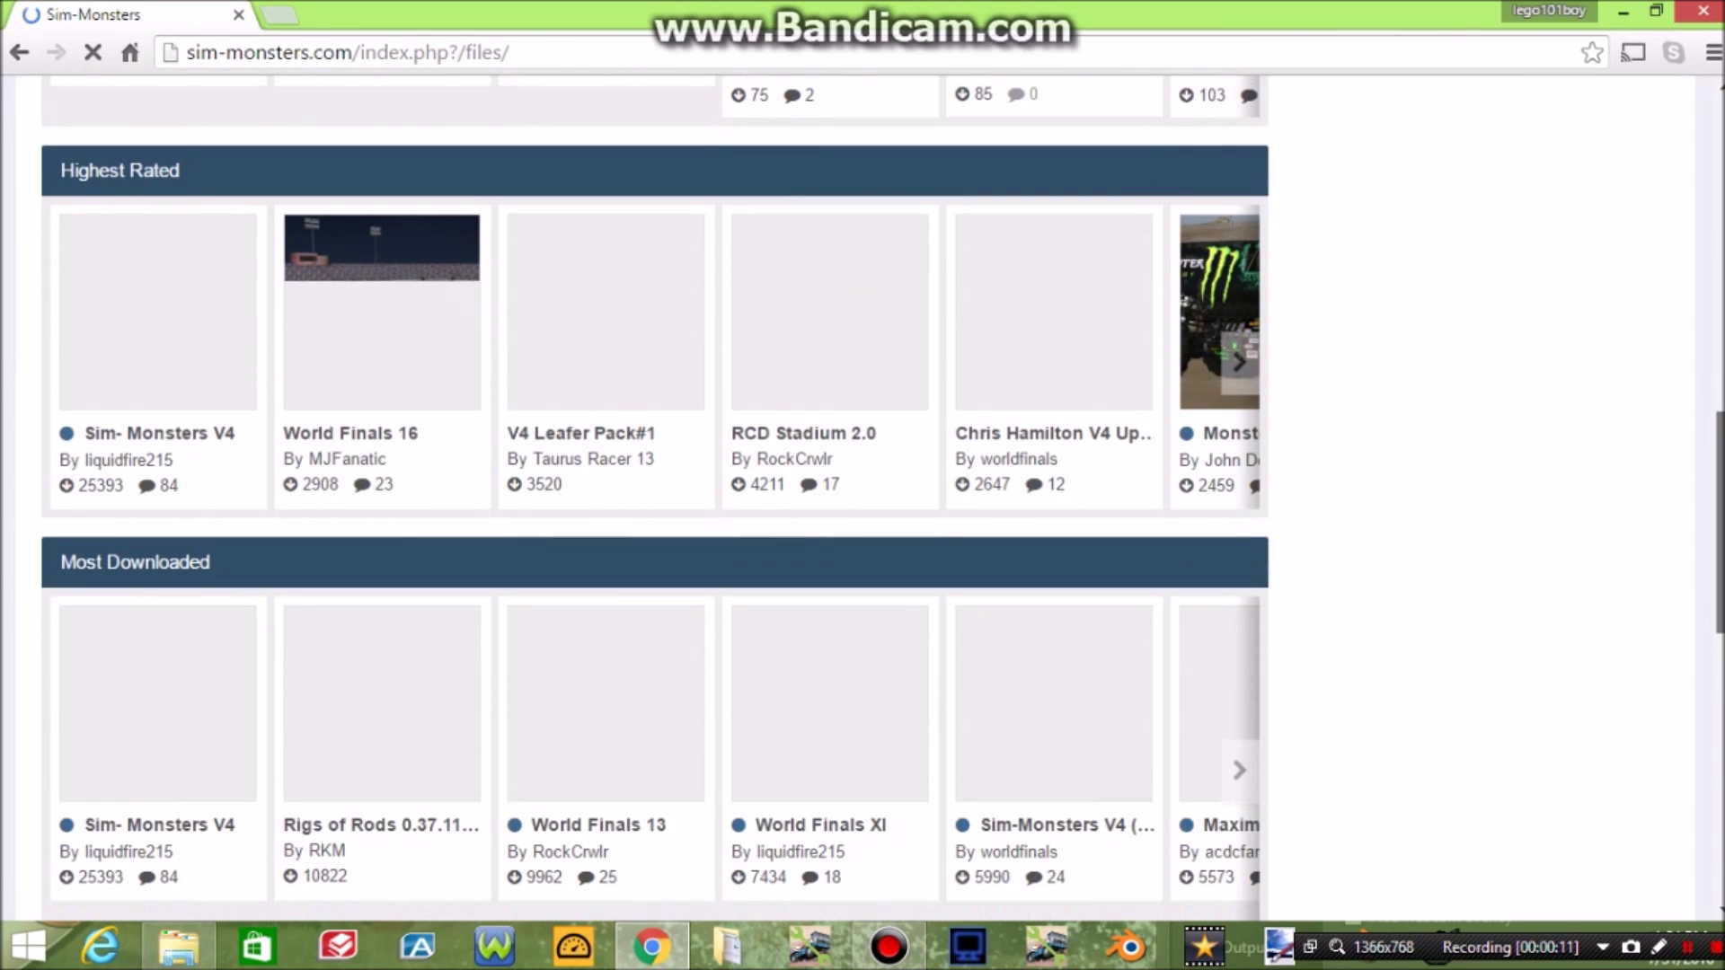
{"action": "left_click", "coordinate": [116, 359]}
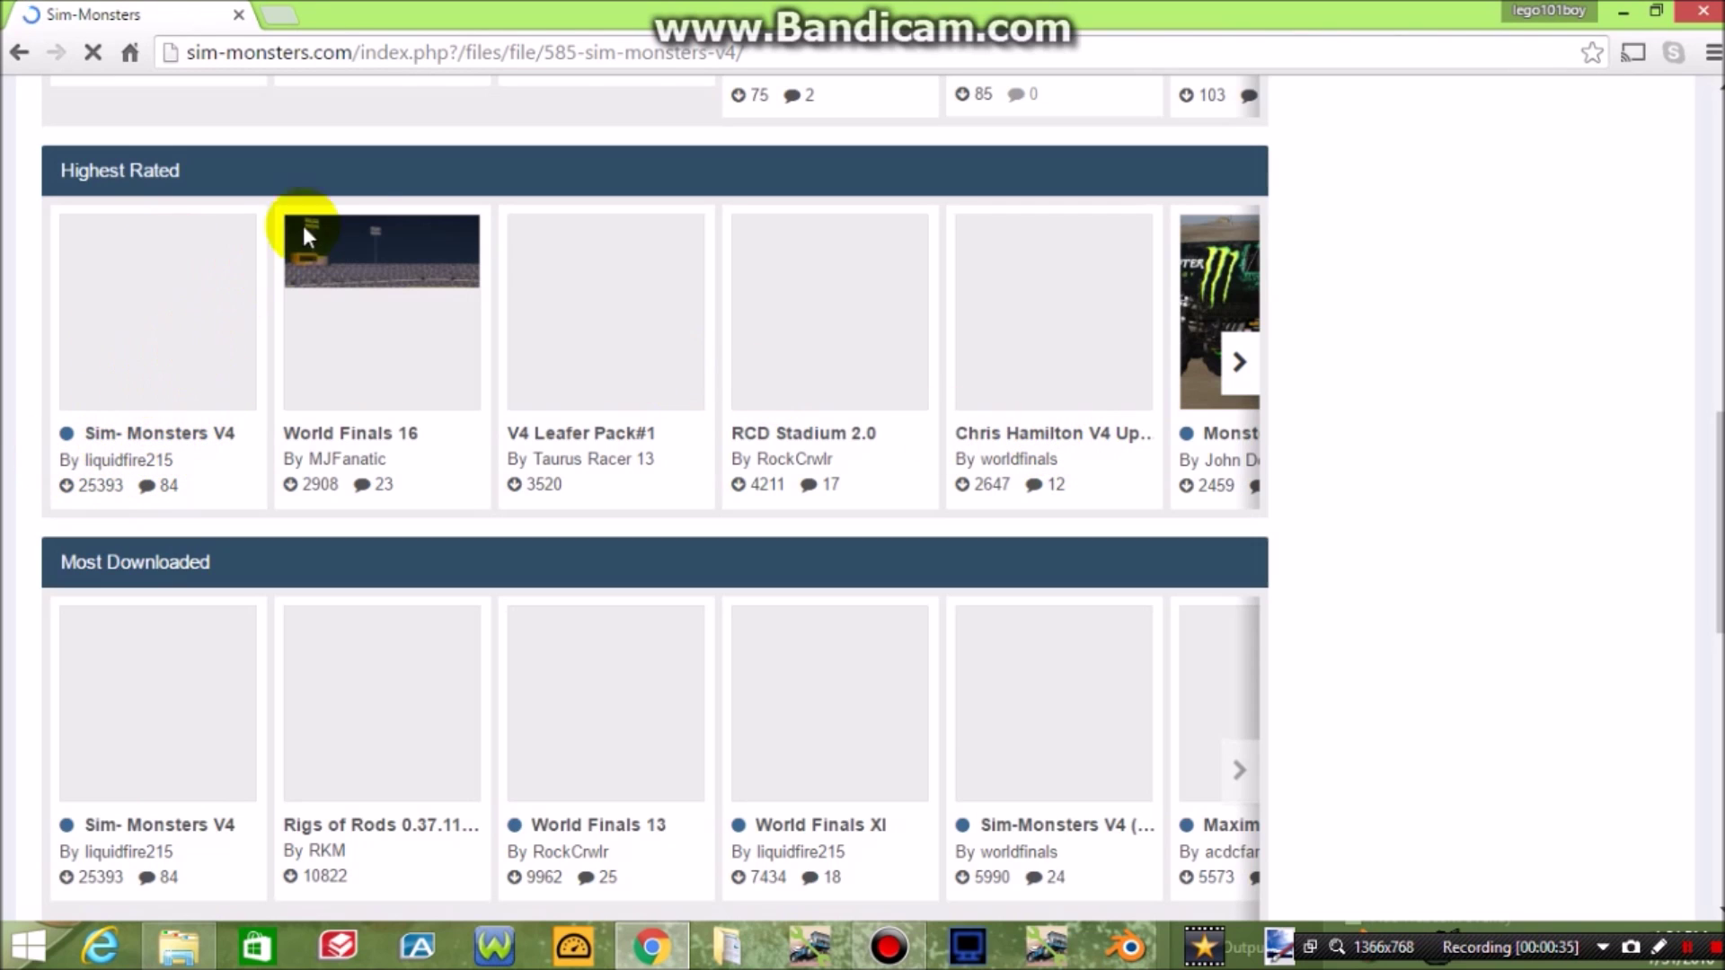
- Shrink the browser window and view the smv4 archive in the packs folder of Rigs of Rods 0.4
{"action": "double_click", "coordinate": [743, 13]}
{"action": "left_click", "coordinate": [719, 77]}
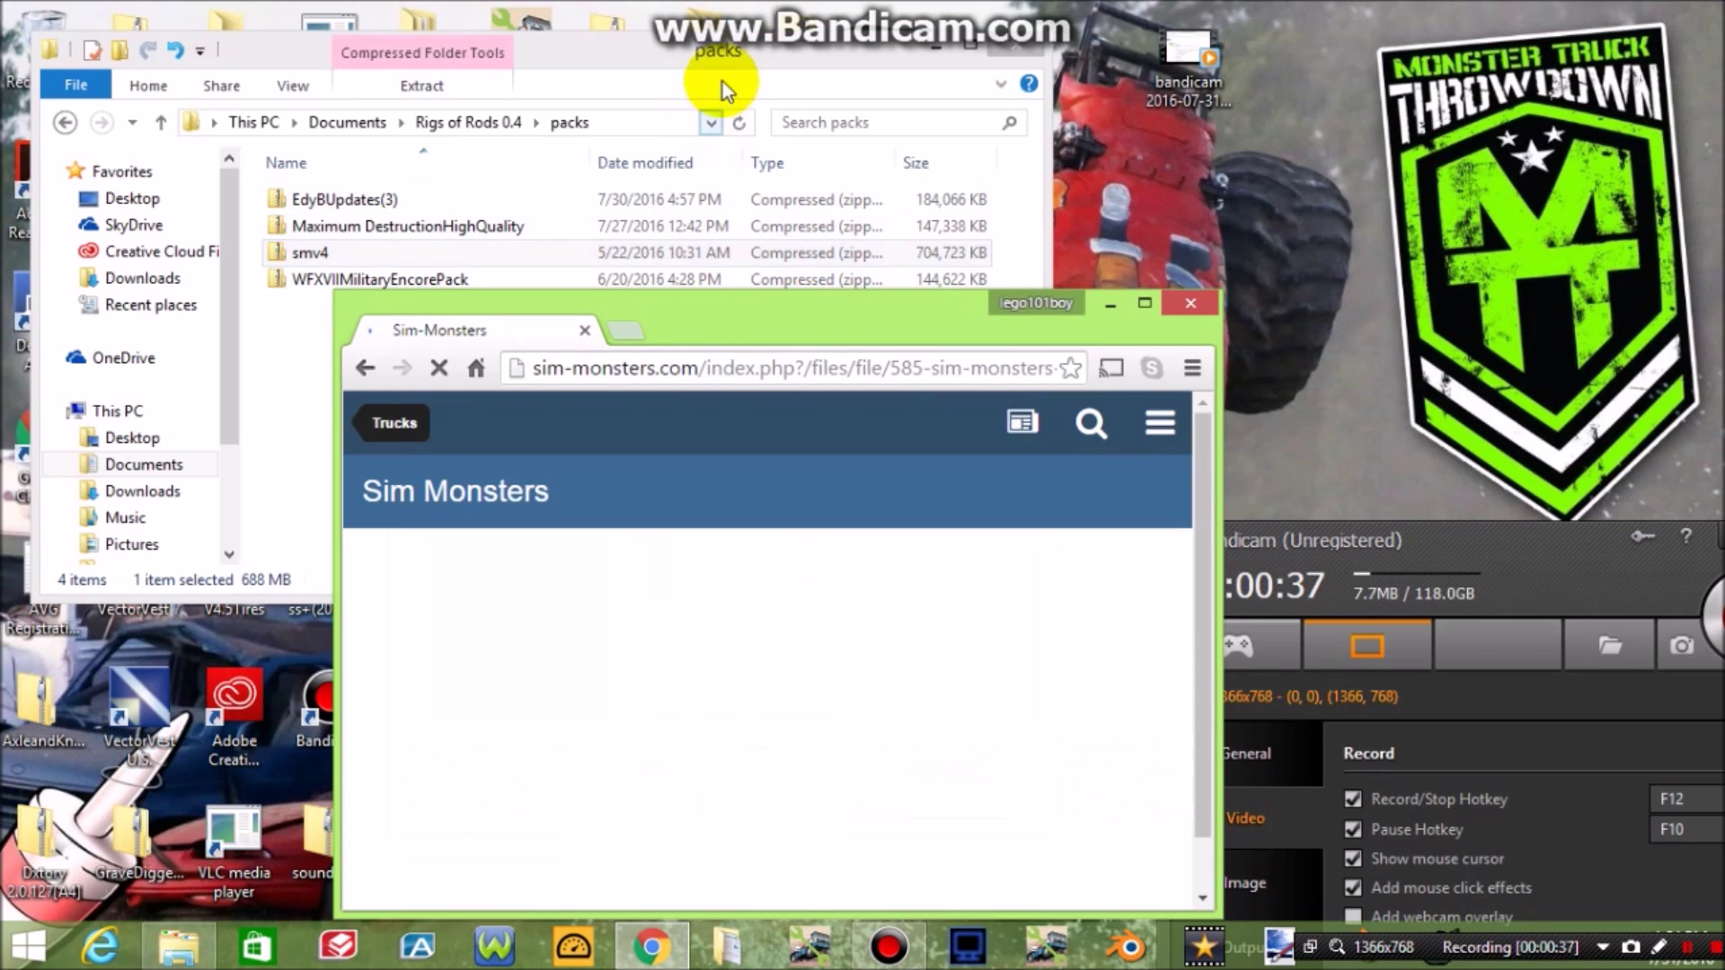
{"action": "left_click", "coordinate": [1150, 223]}
{"action": "left_click", "coordinate": [790, 384]}
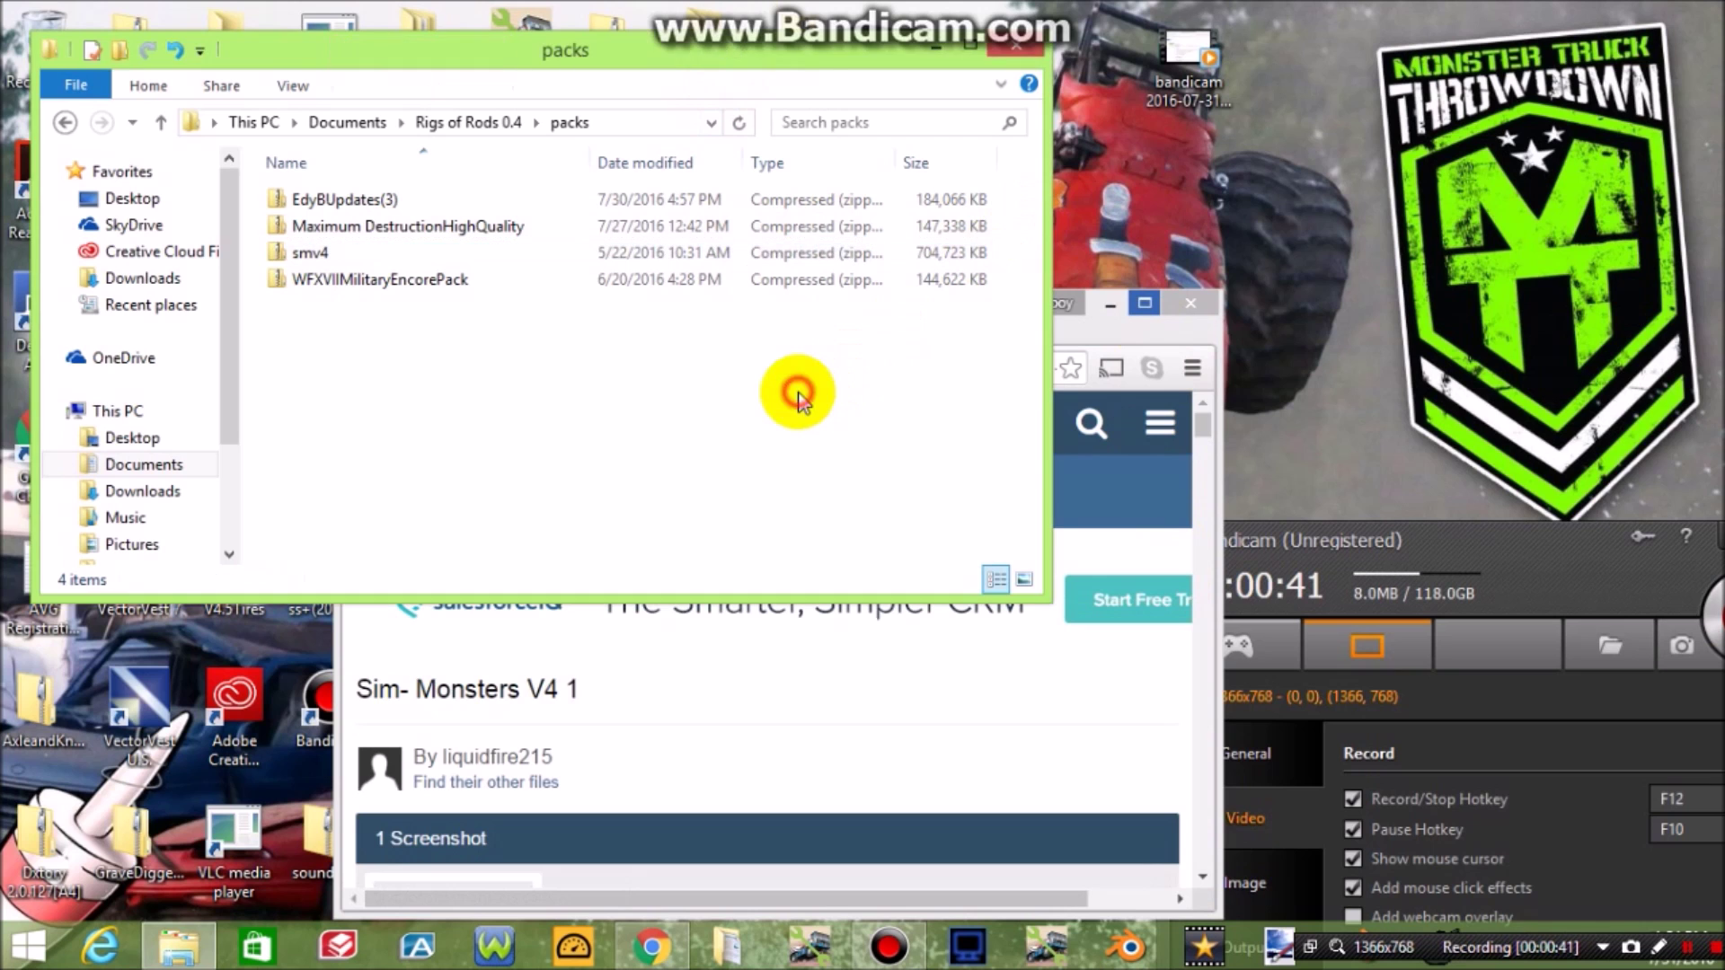
- Close the packs folder and browser windows and launch the Rigs of Rods game
{"action": "left_click", "coordinate": [1024, 56]}
{"action": "left_click", "coordinate": [1180, 300]}
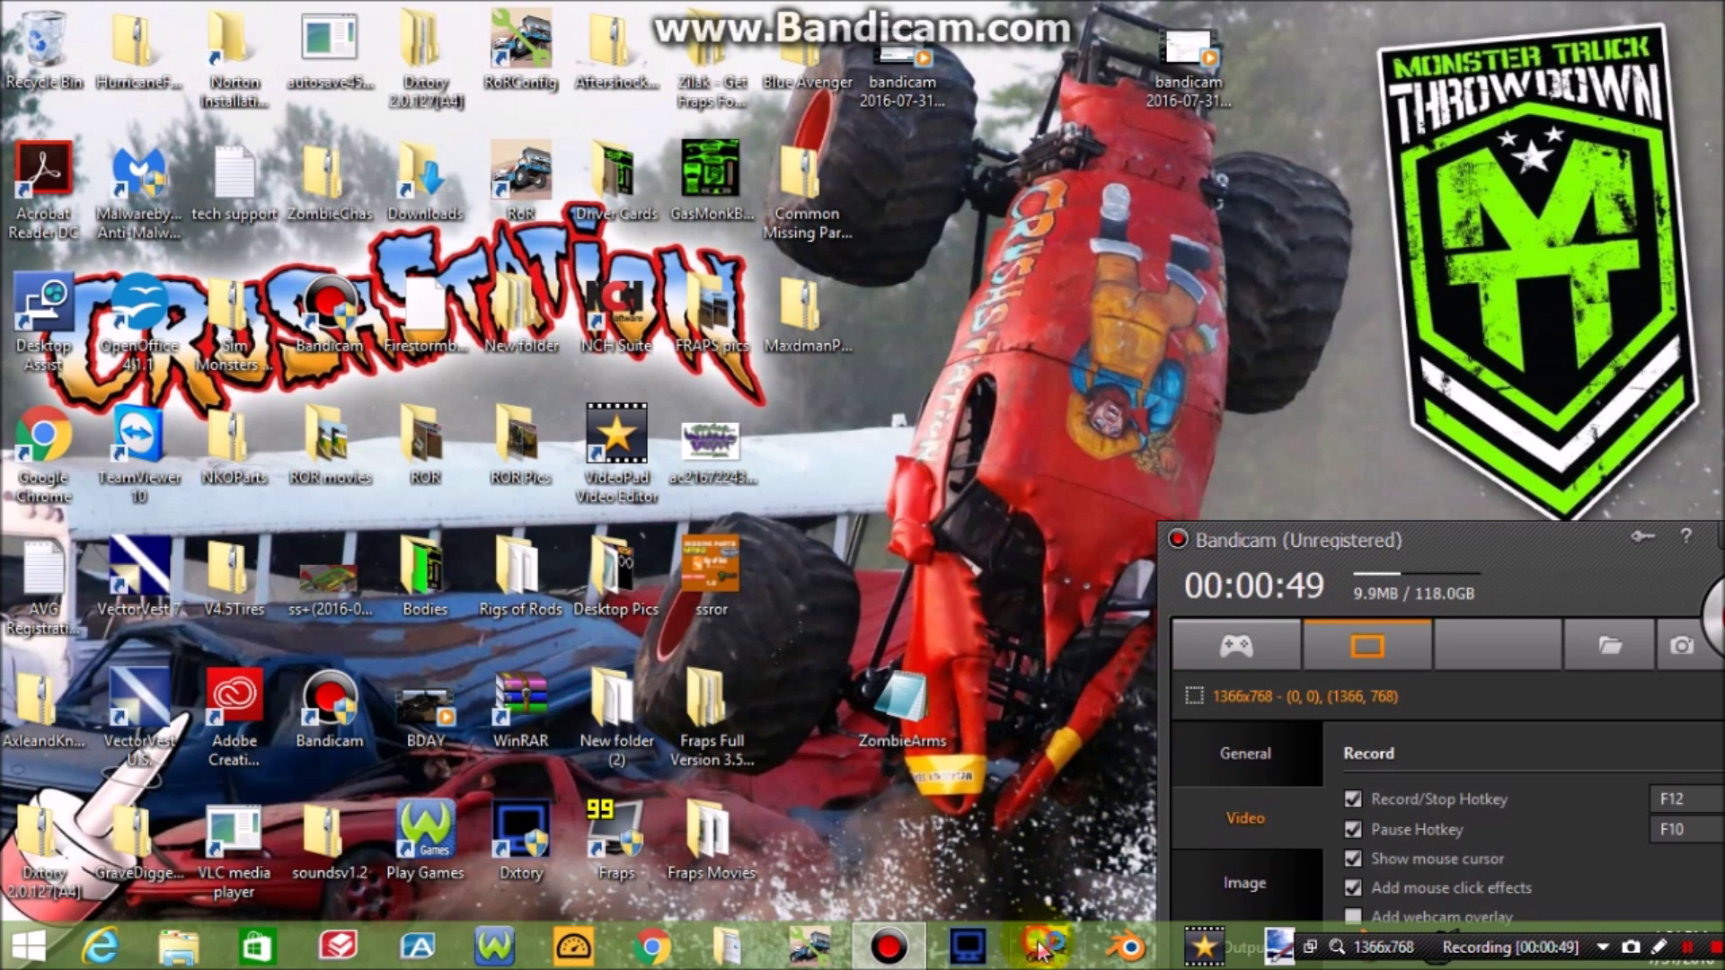
{"action": "left_click", "coordinate": [1038, 942]}
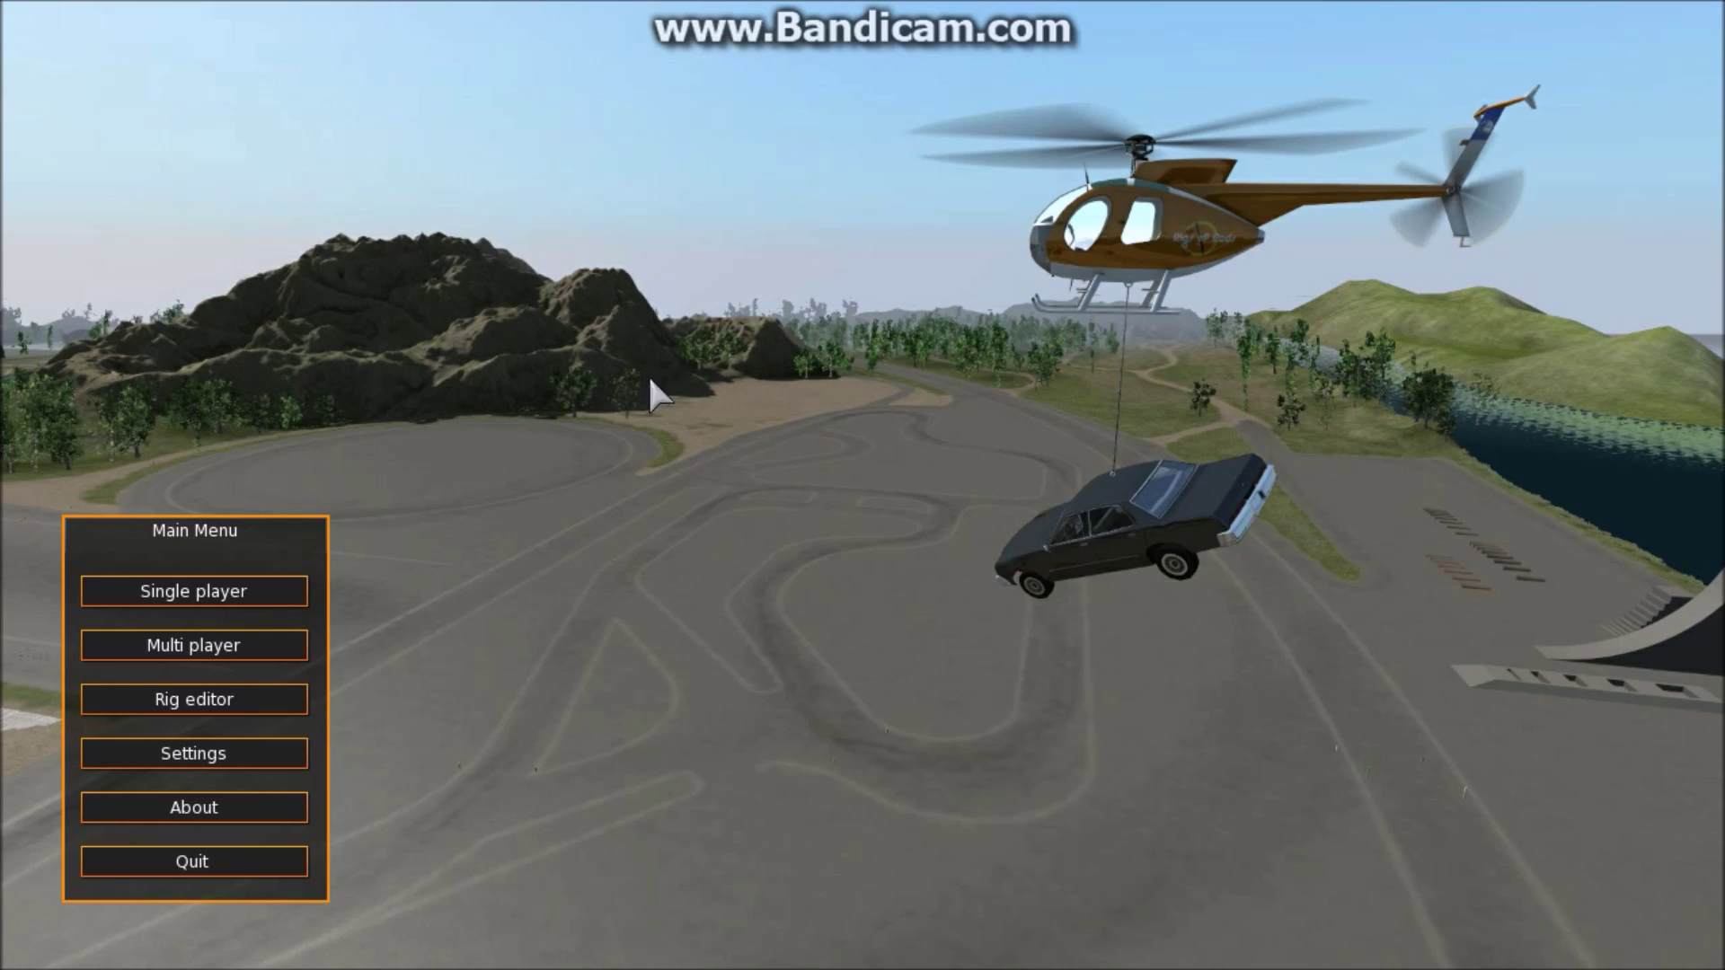
- Review the in-game General, Render System, Graphics, Visual Effects, Audio and Controls settings, and save them
{"action": "left_click", "coordinate": [252, 753]}
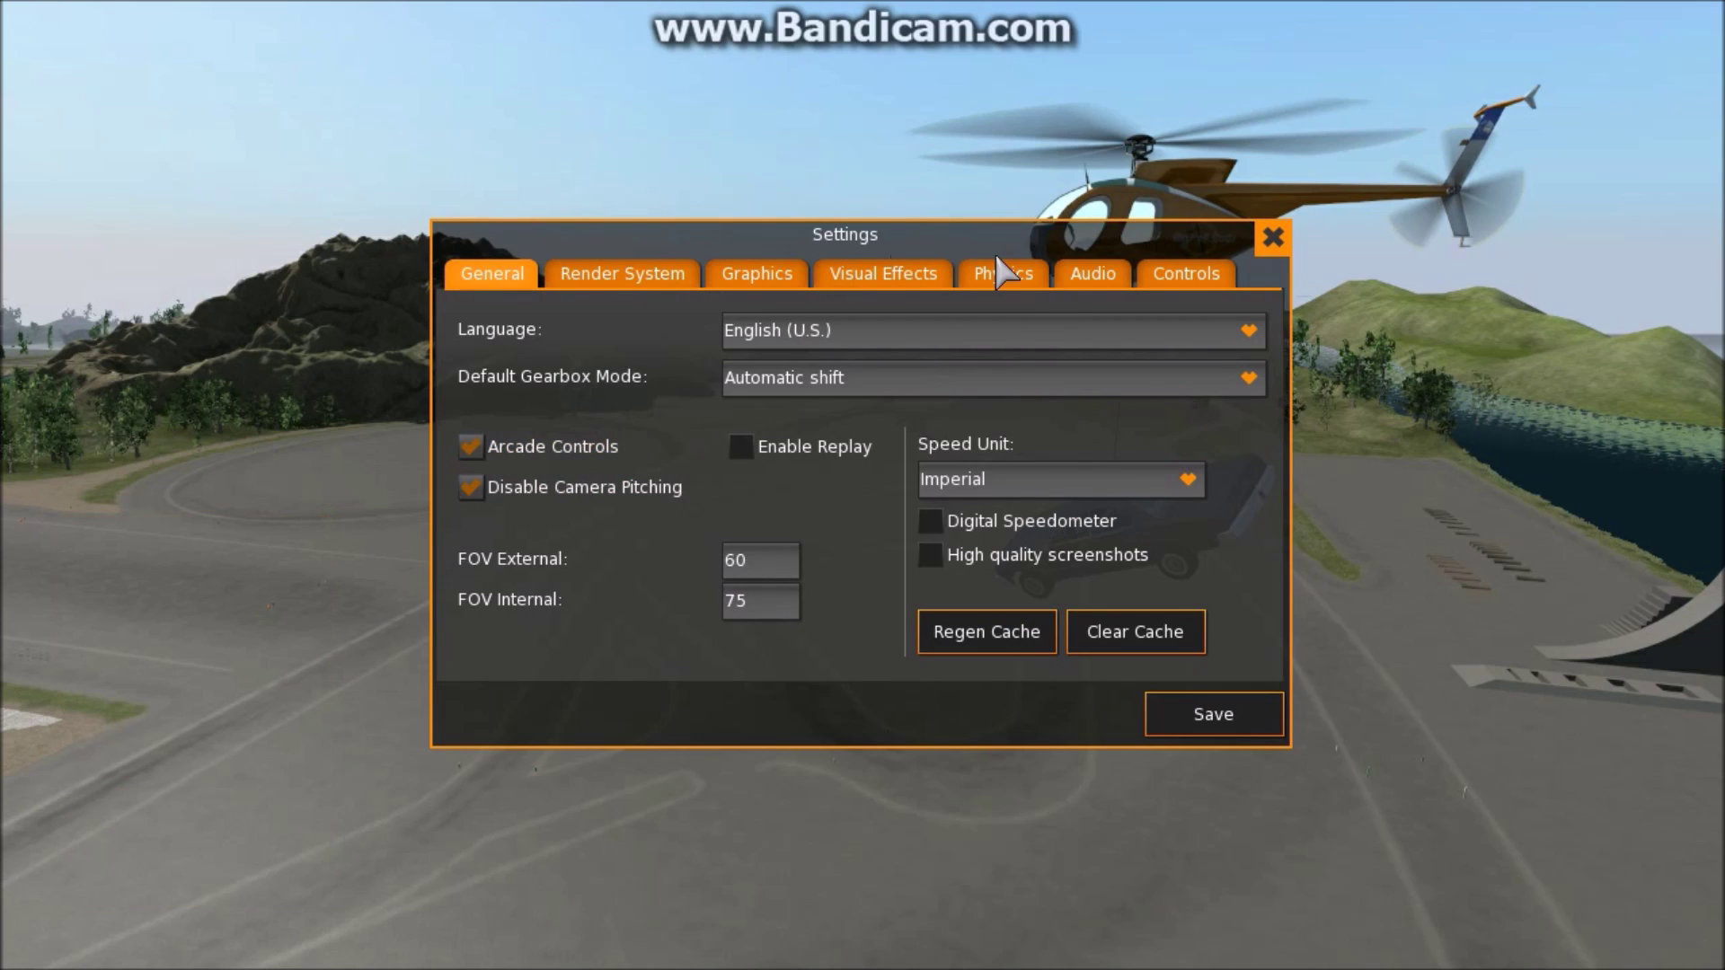
{"action": "left_click", "coordinate": [1086, 279]}
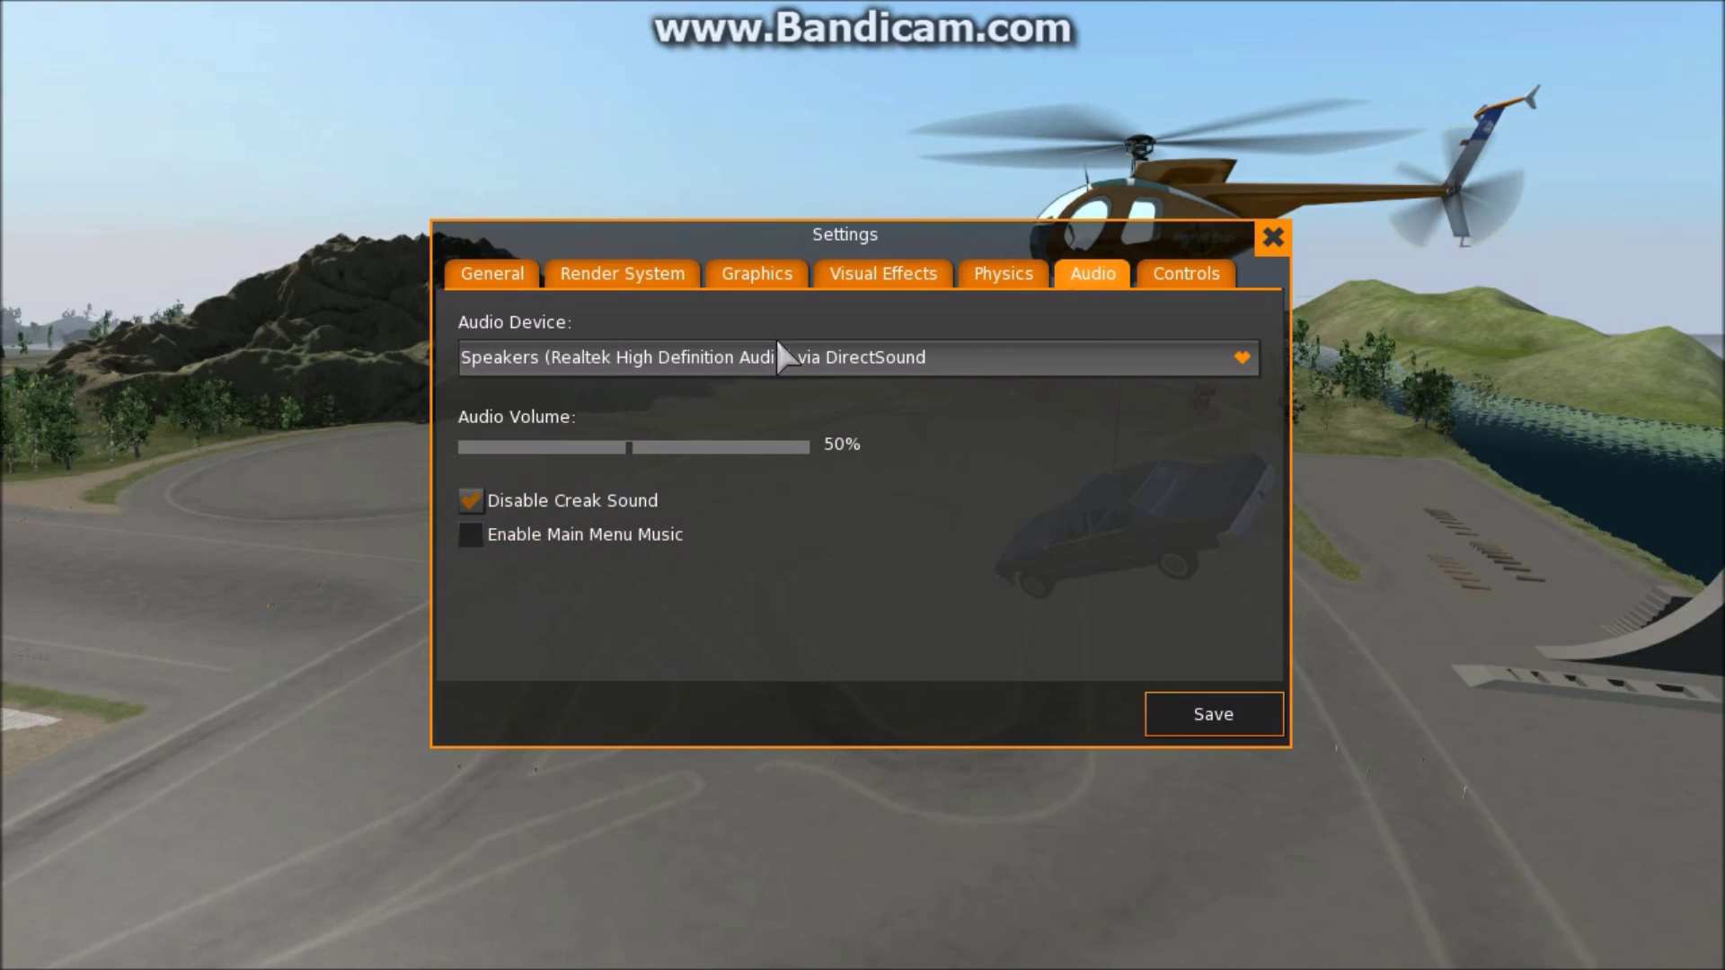
{"action": "left_click", "coordinate": [629, 289]}
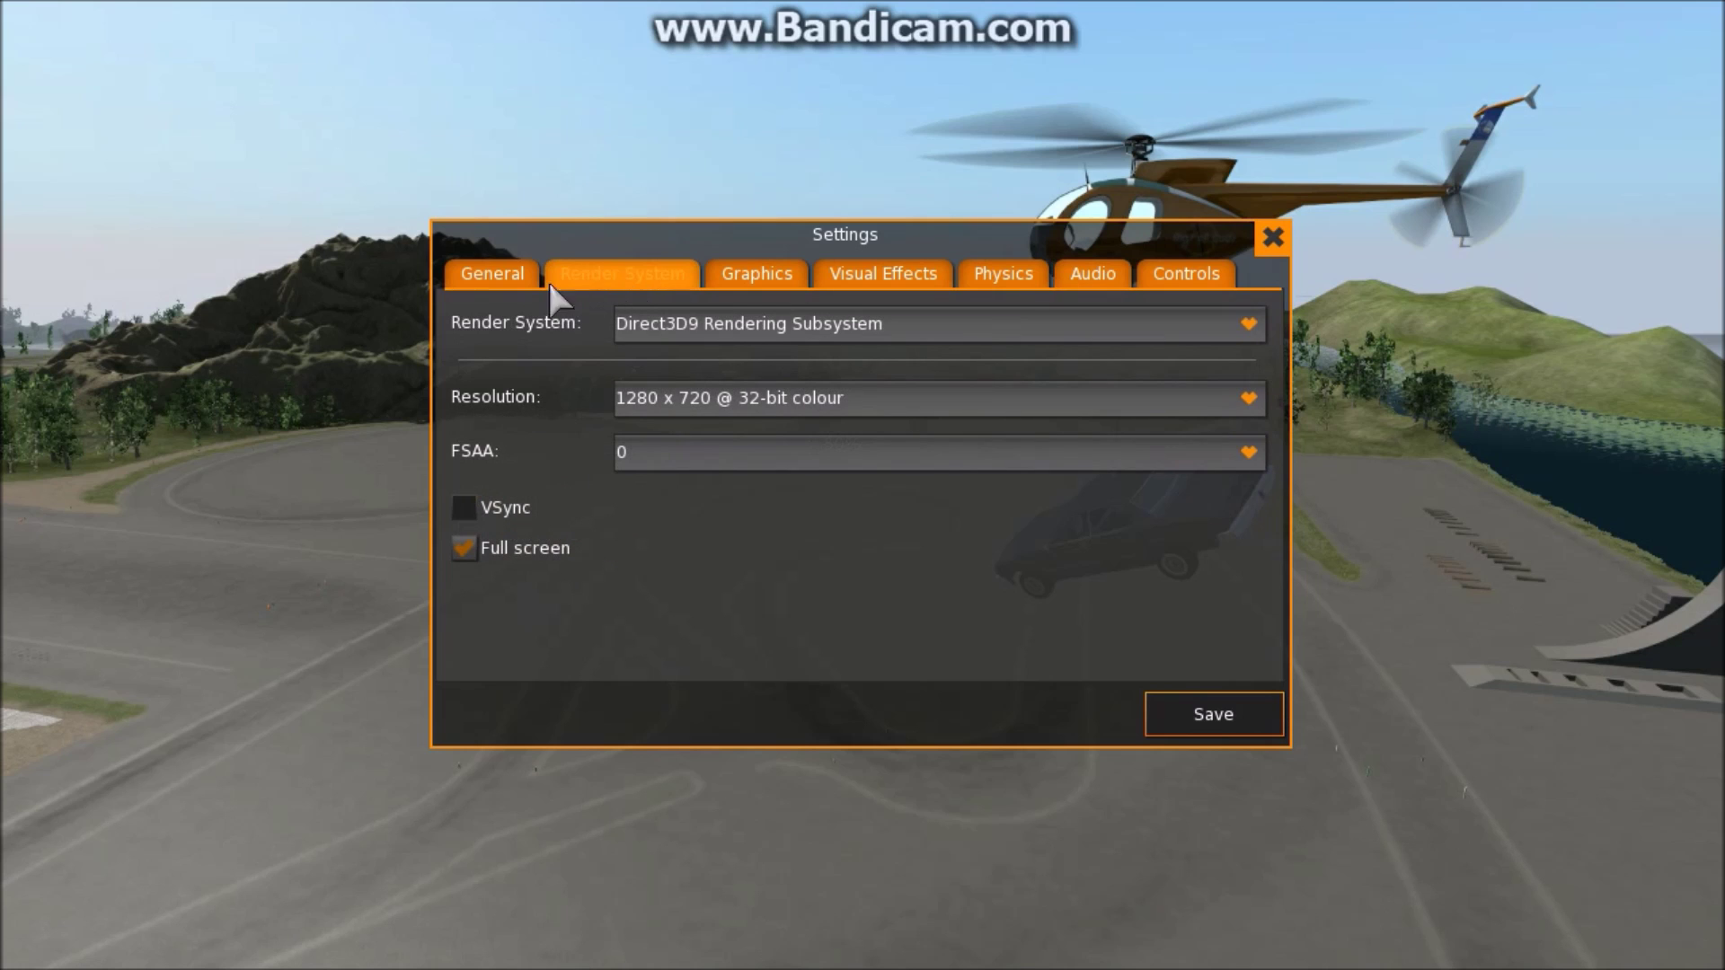
{"action": "left_click", "coordinate": [471, 277]}
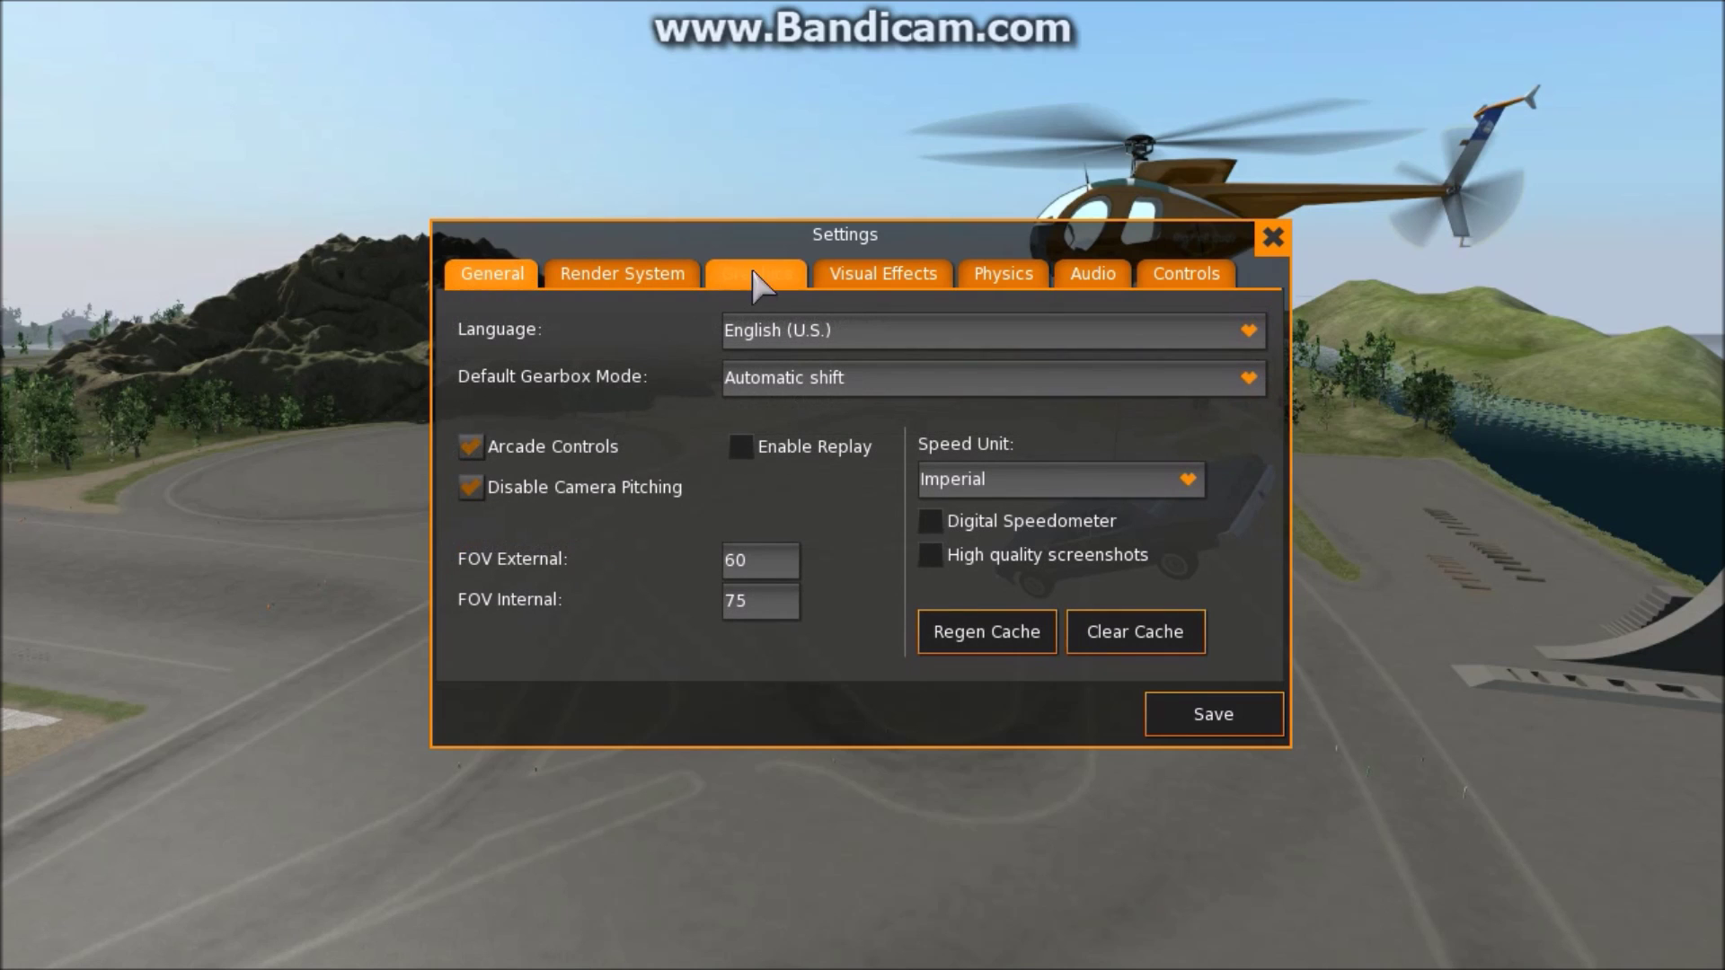
{"action": "left_click", "coordinate": [658, 277]}
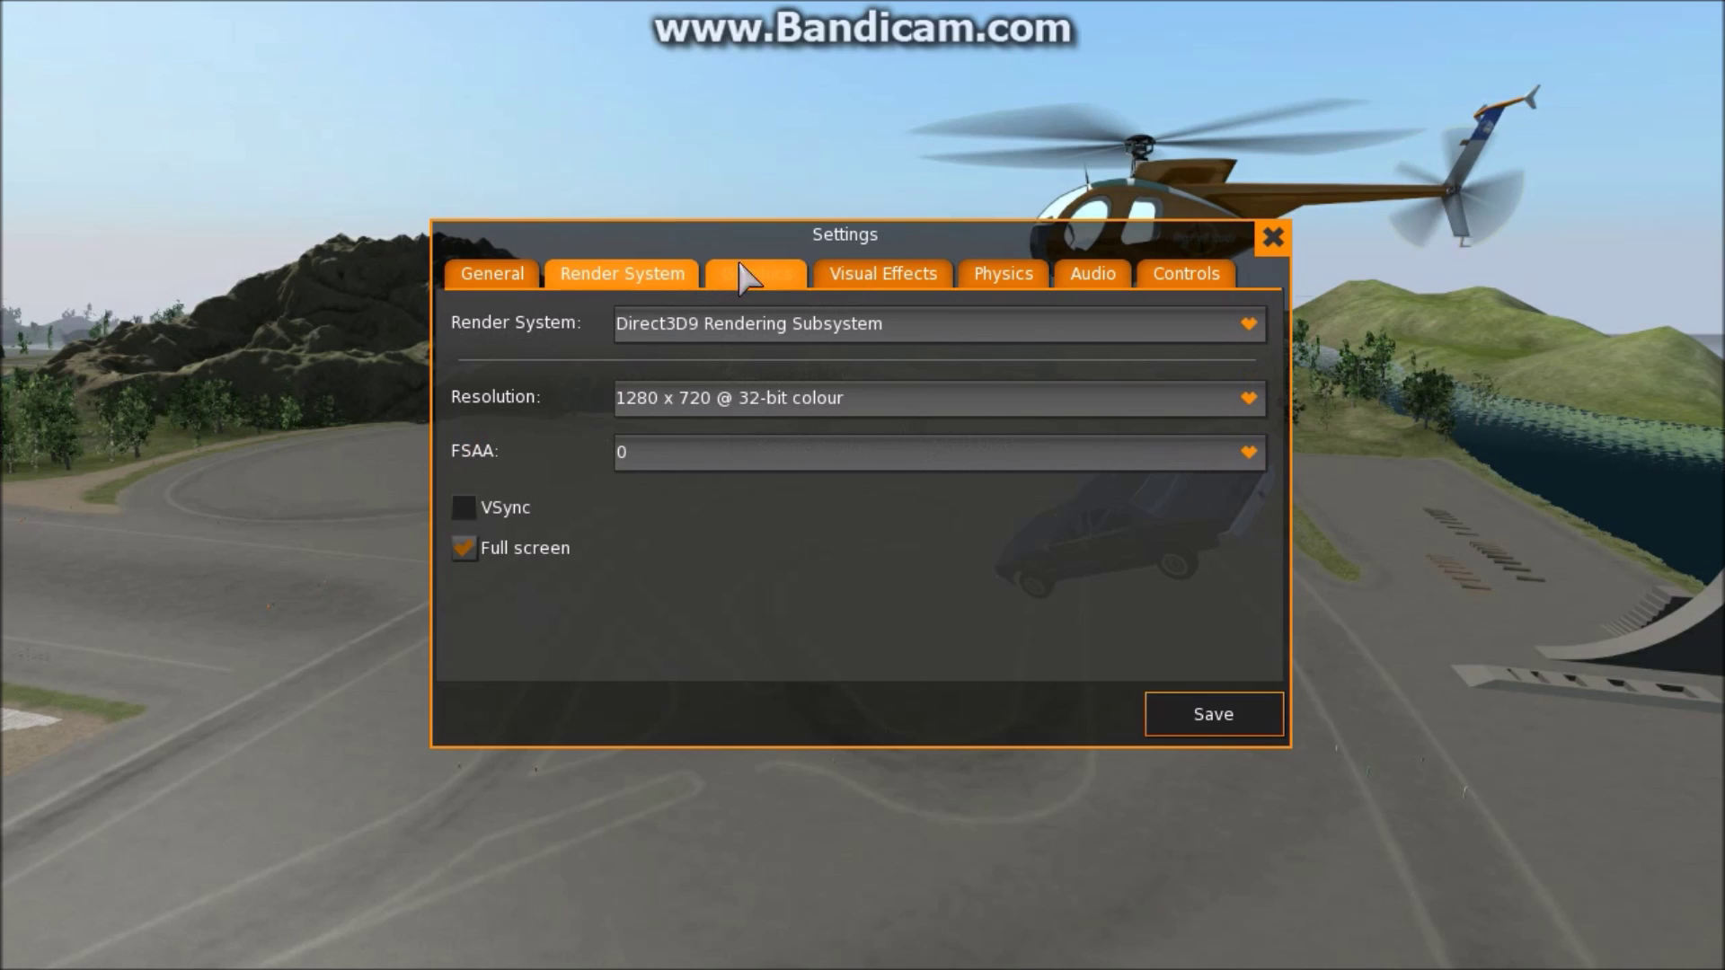
{"action": "left_click", "coordinate": [789, 279]}
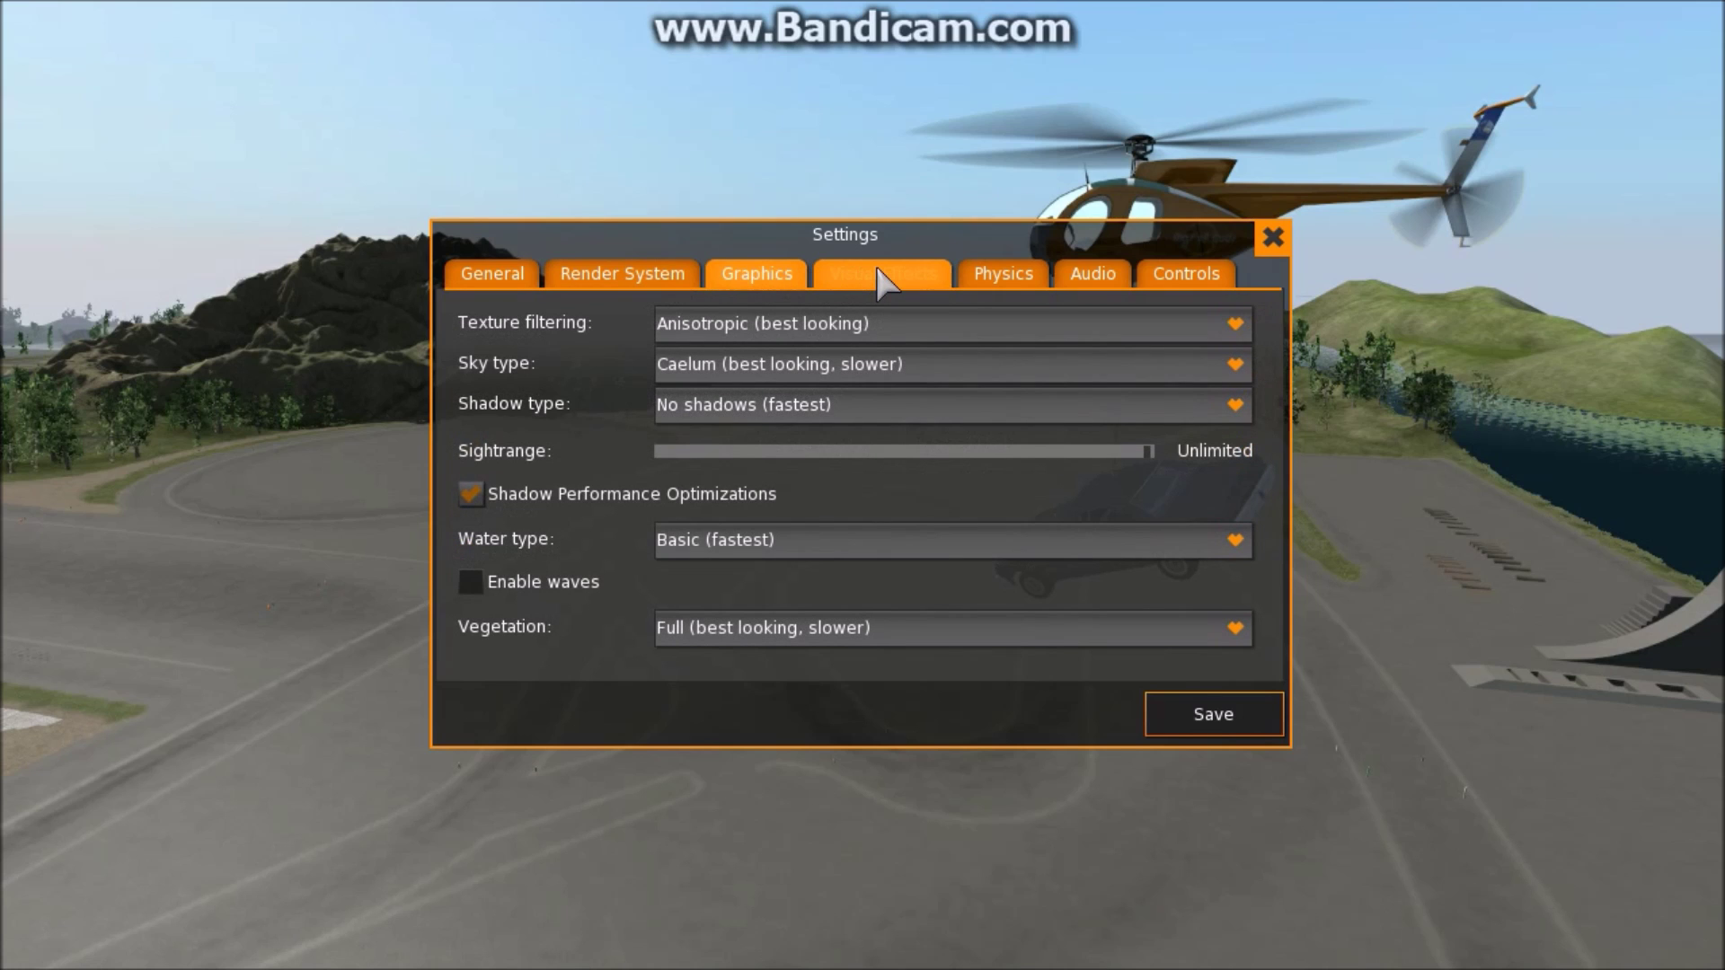
{"action": "left_click", "coordinate": [877, 272]}
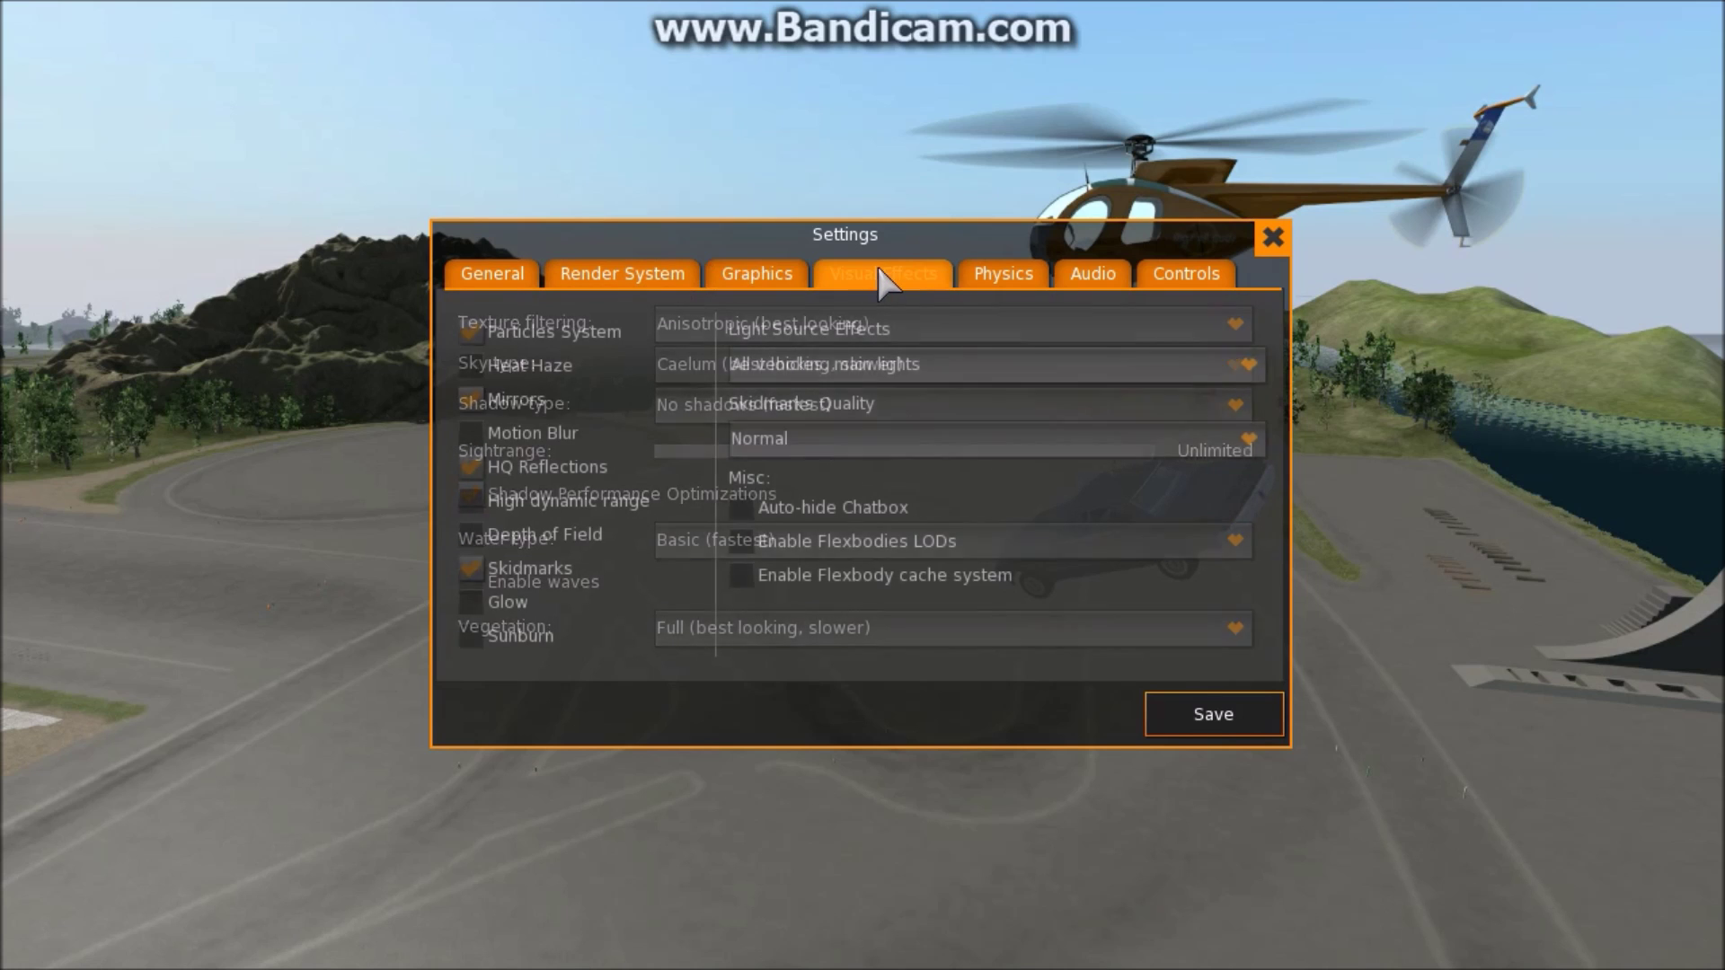
{"action": "left_click", "coordinate": [1115, 272]}
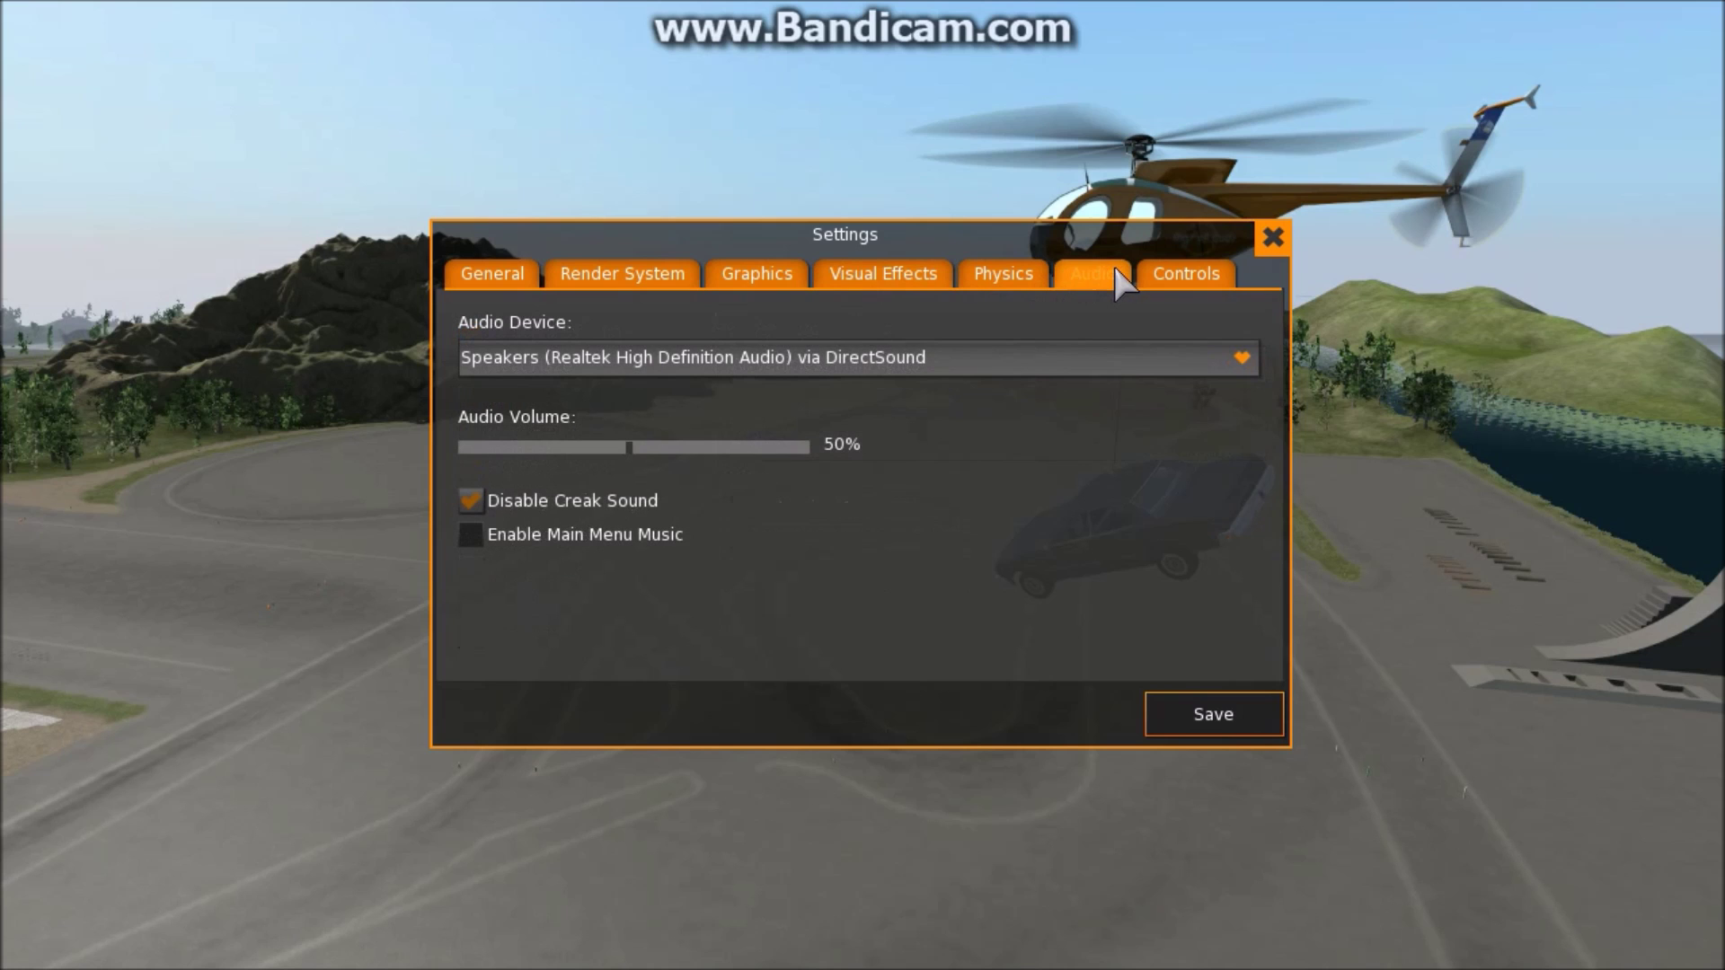
{"action": "left_click", "coordinate": [1202, 275]}
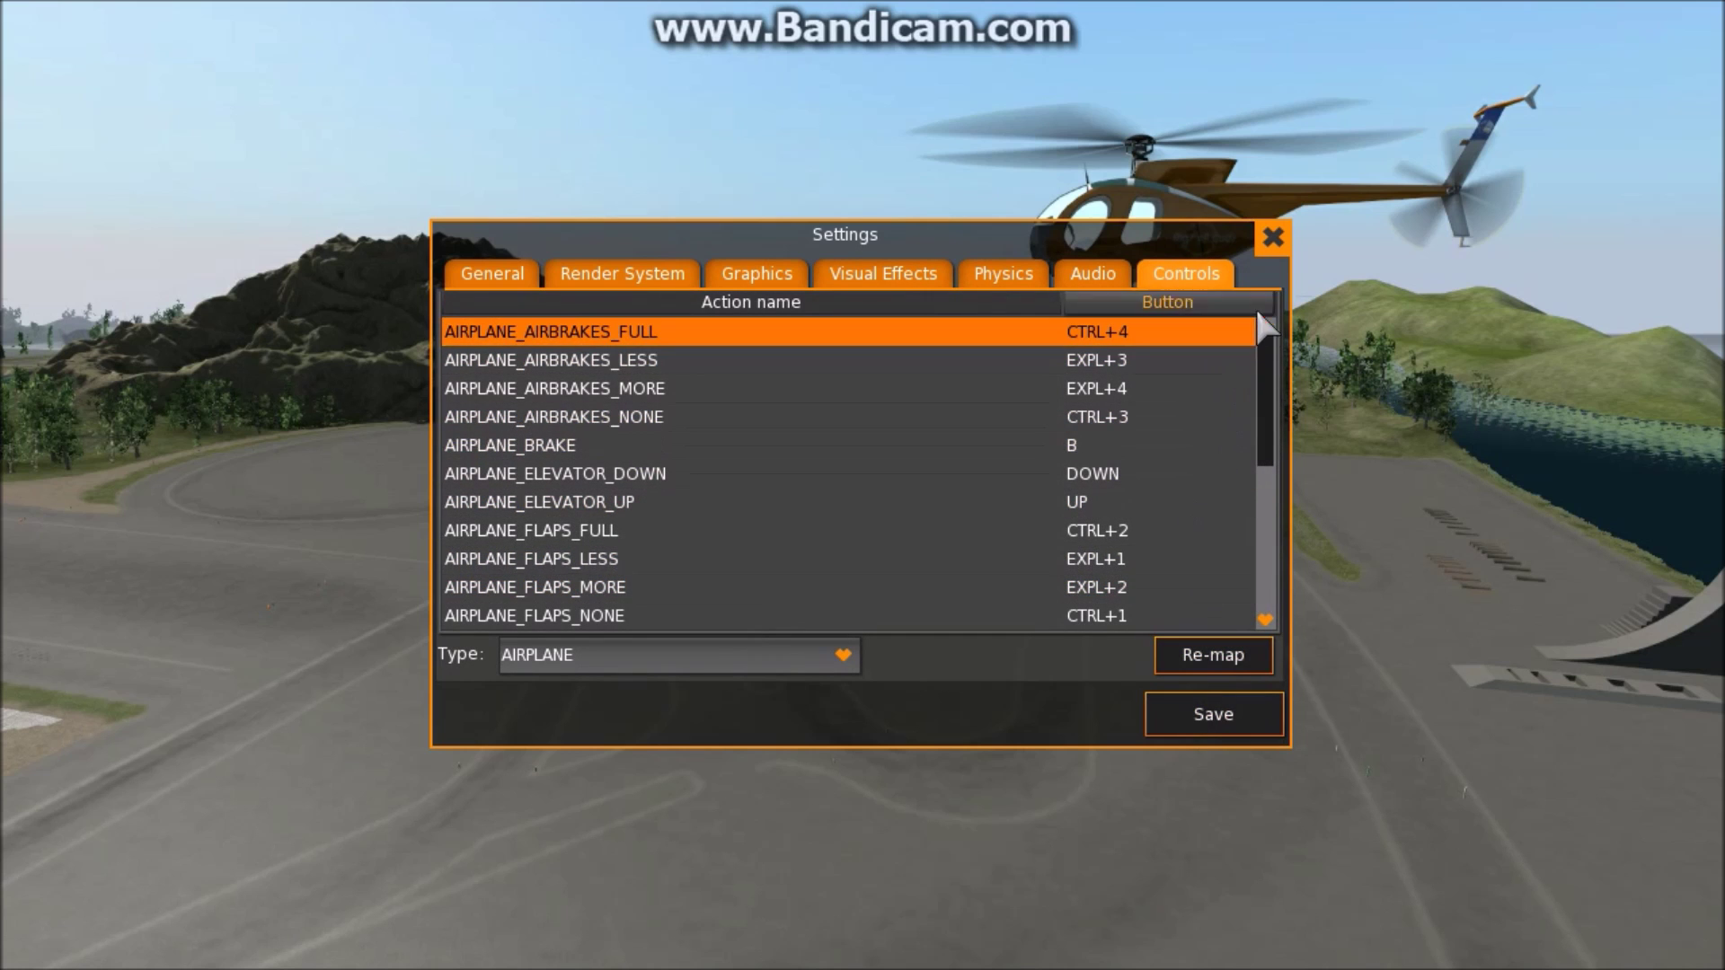
{"action": "left_click", "coordinate": [1236, 705]}
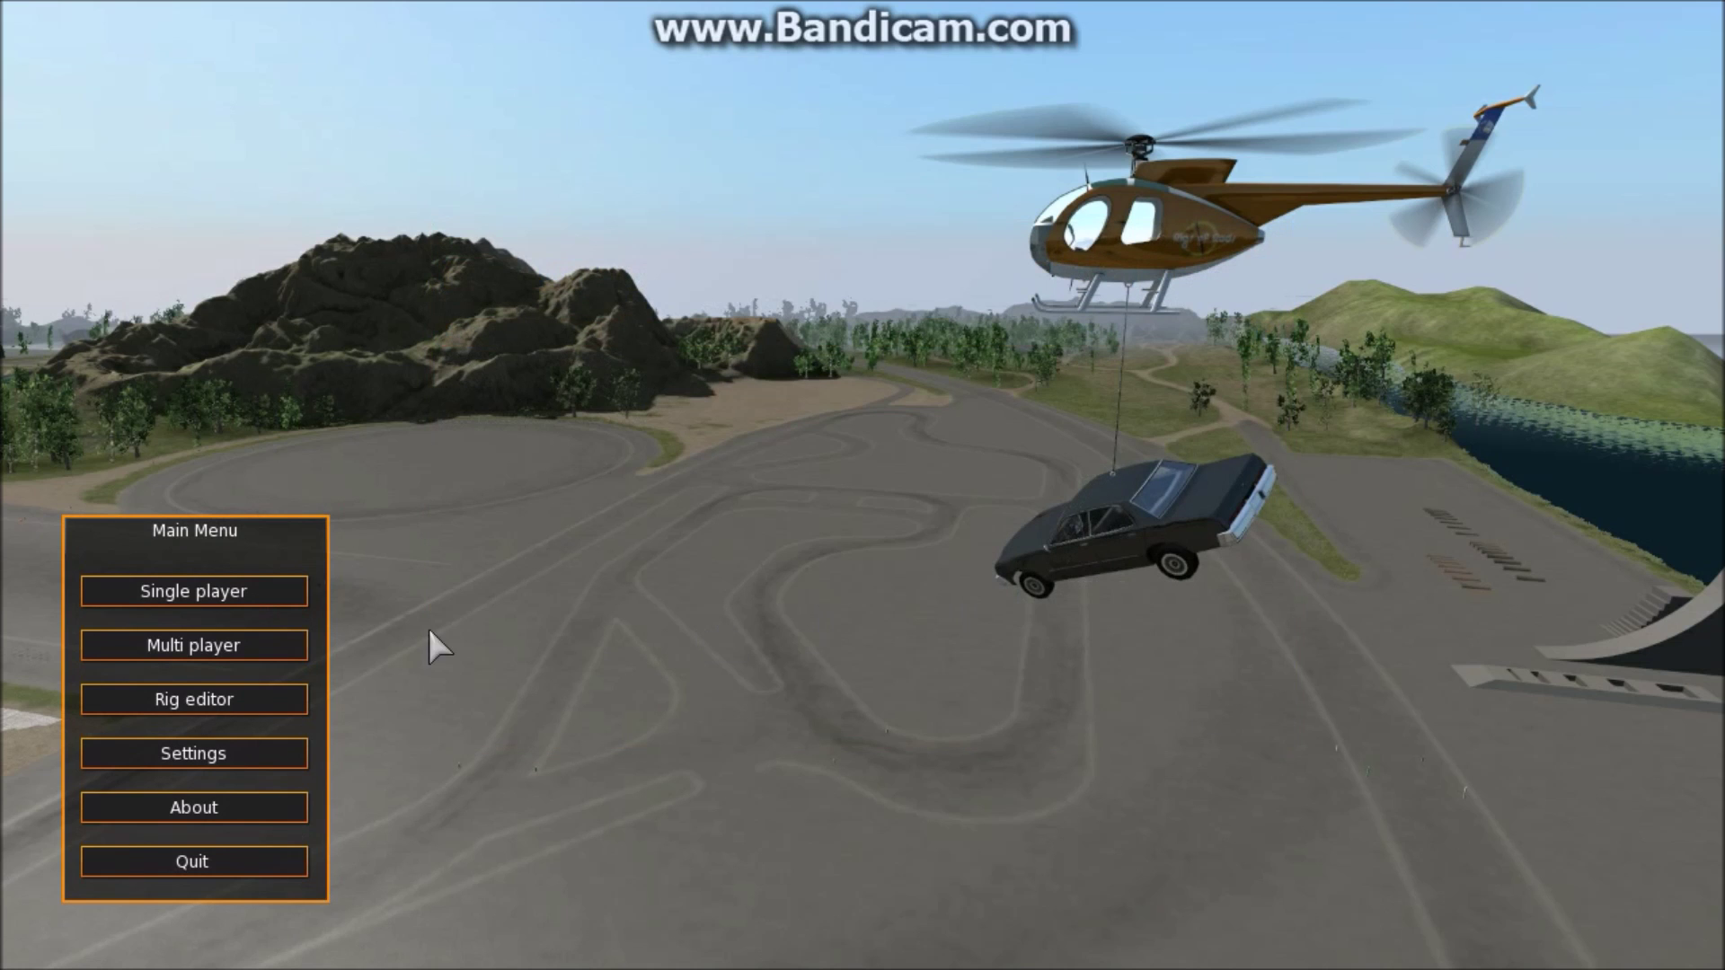
- Start a single player session on the Arlington 2015 Freestyle terrain
{"action": "left_click", "coordinate": [225, 583]}
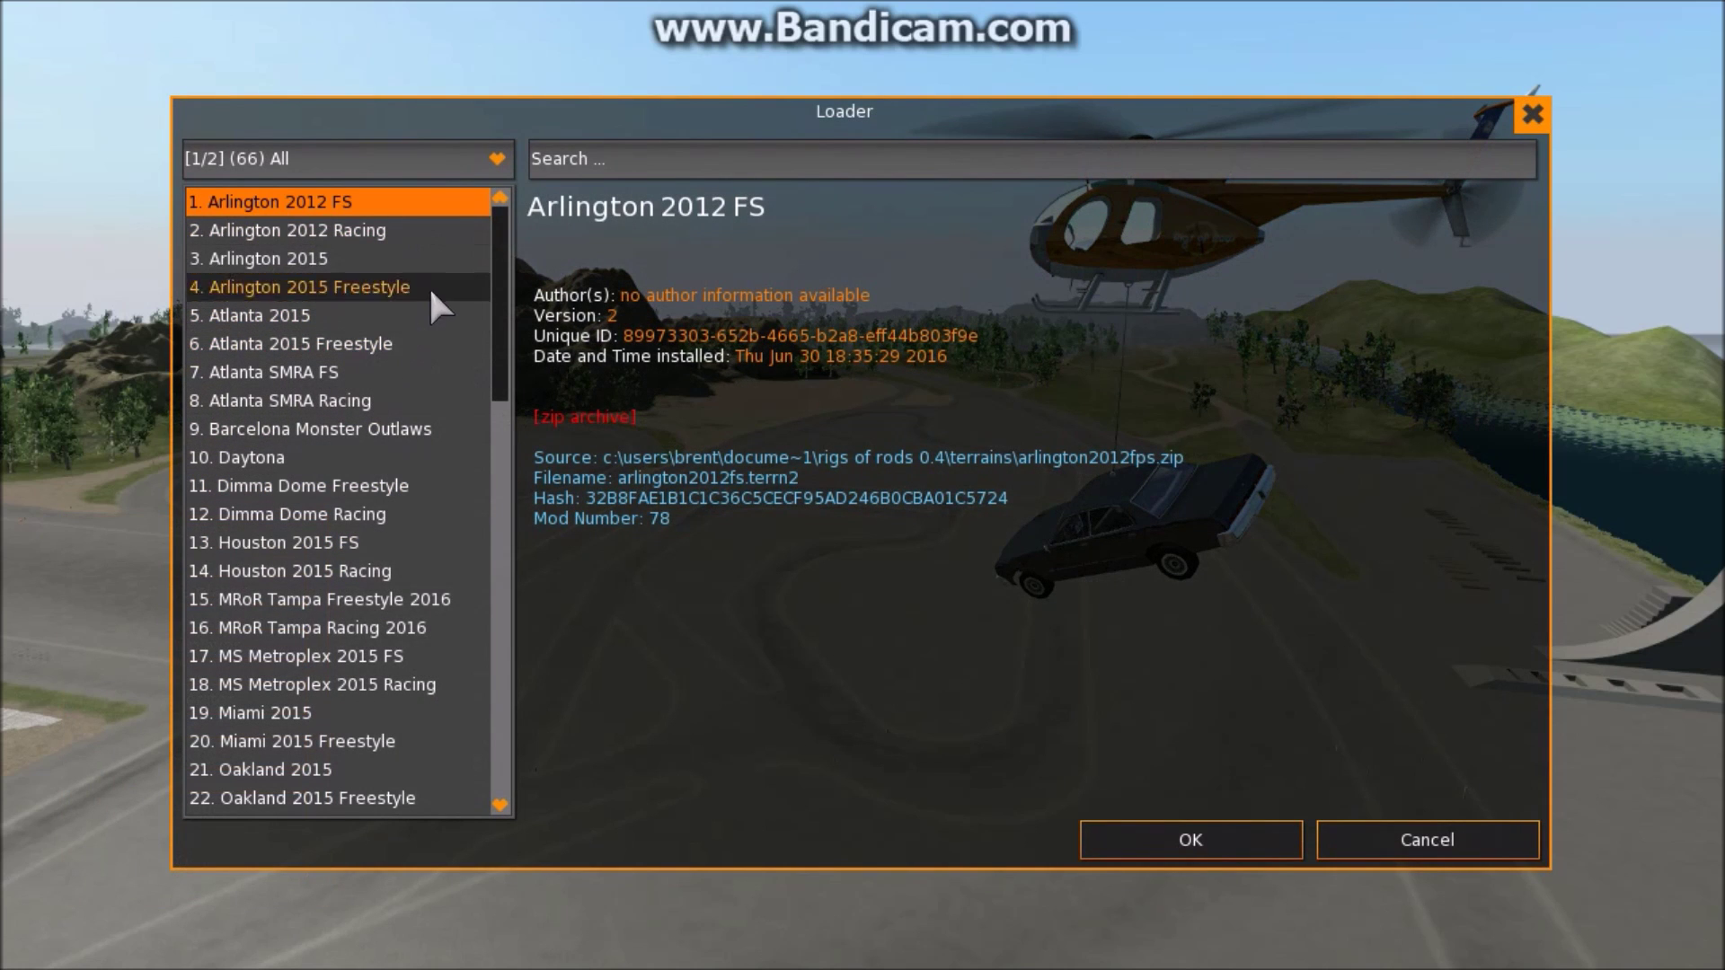
{"action": "left_click", "coordinate": [452, 149]}
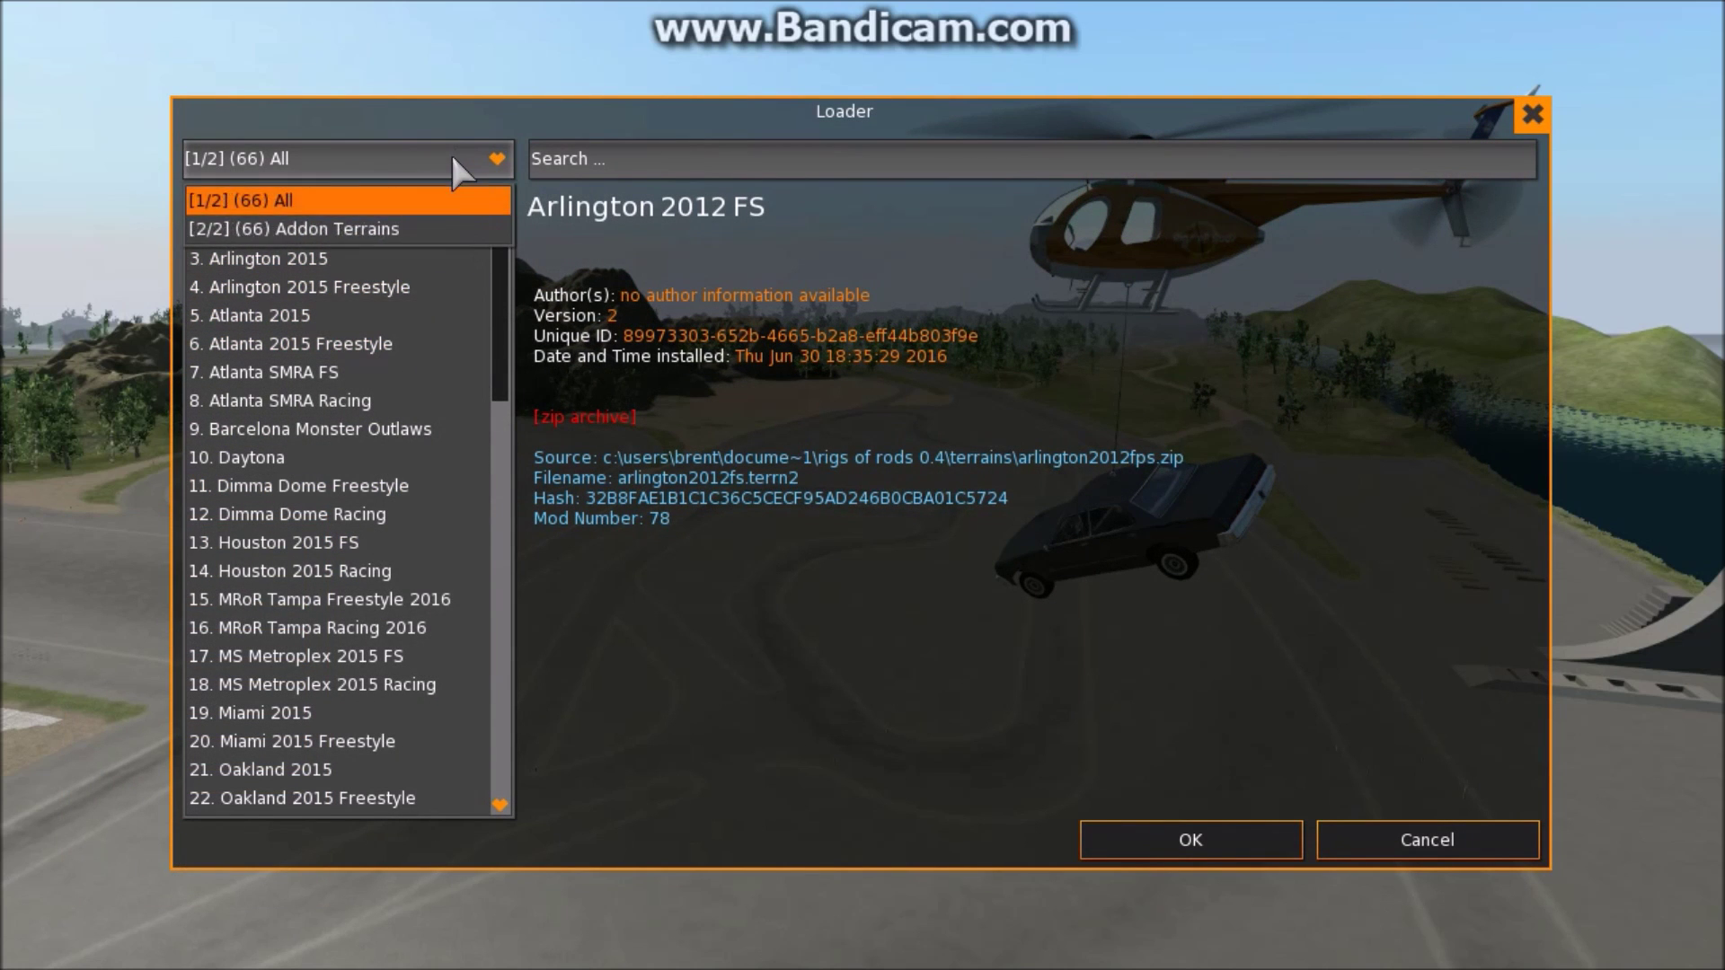
{"action": "left_click", "coordinate": [450, 287]}
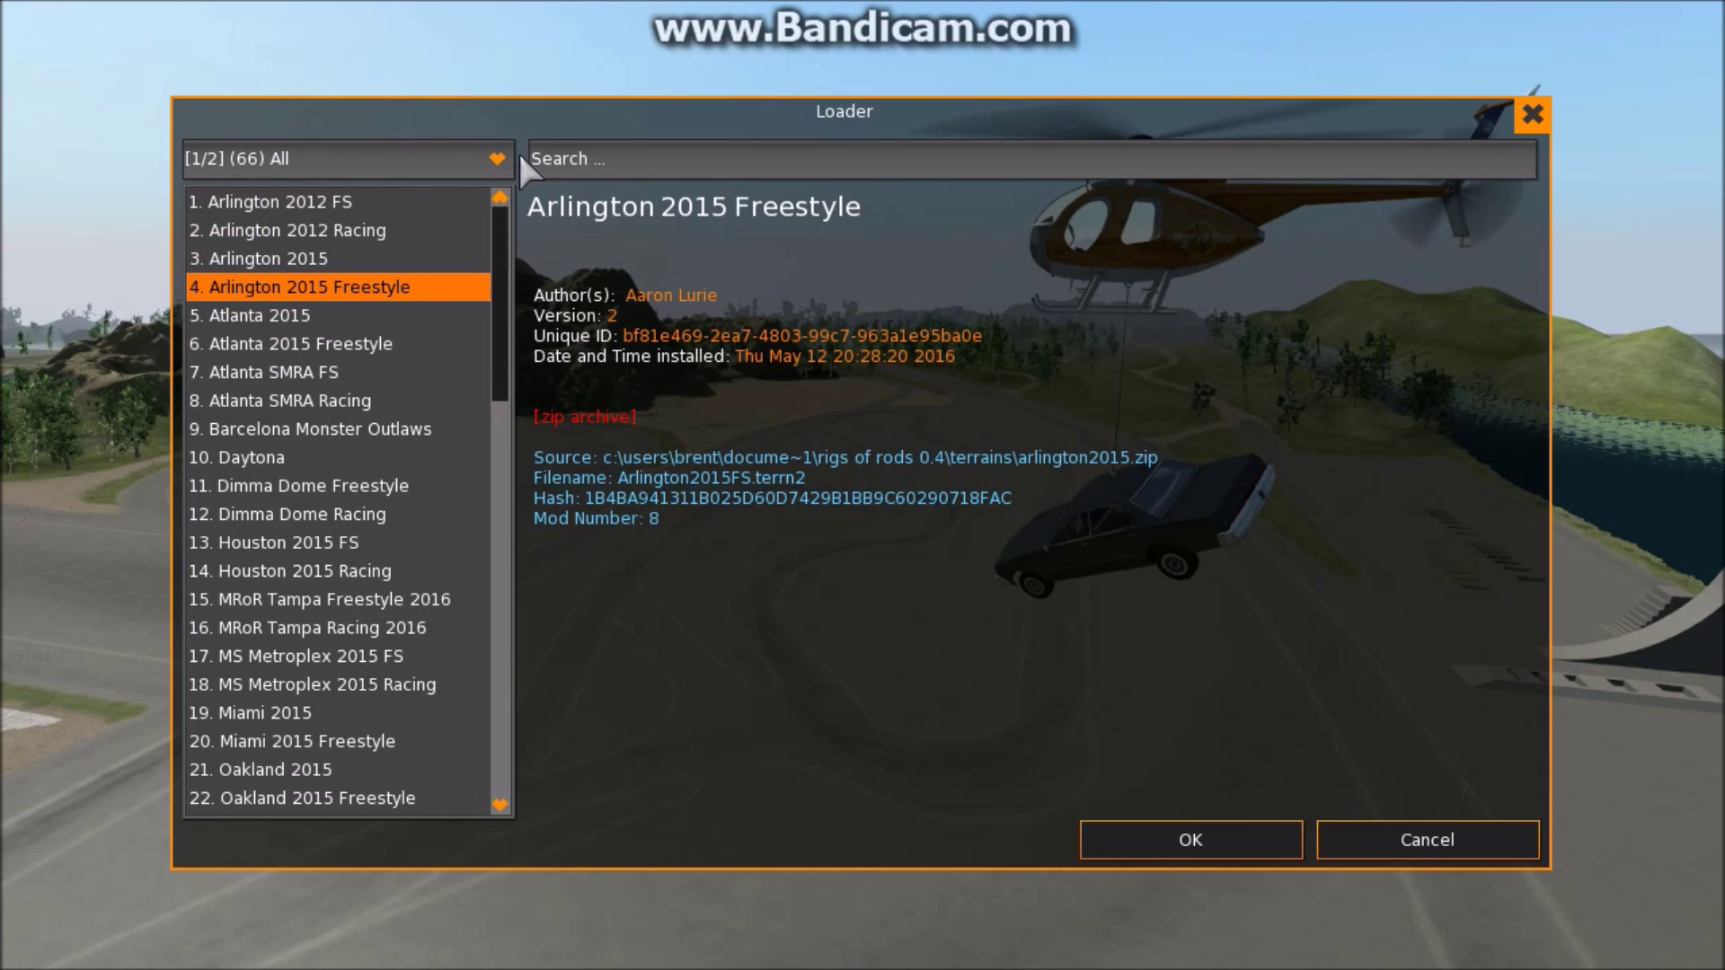
{"action": "left_click_drag", "start_coordinate": [501, 274], "coordinate": [504, 227]}
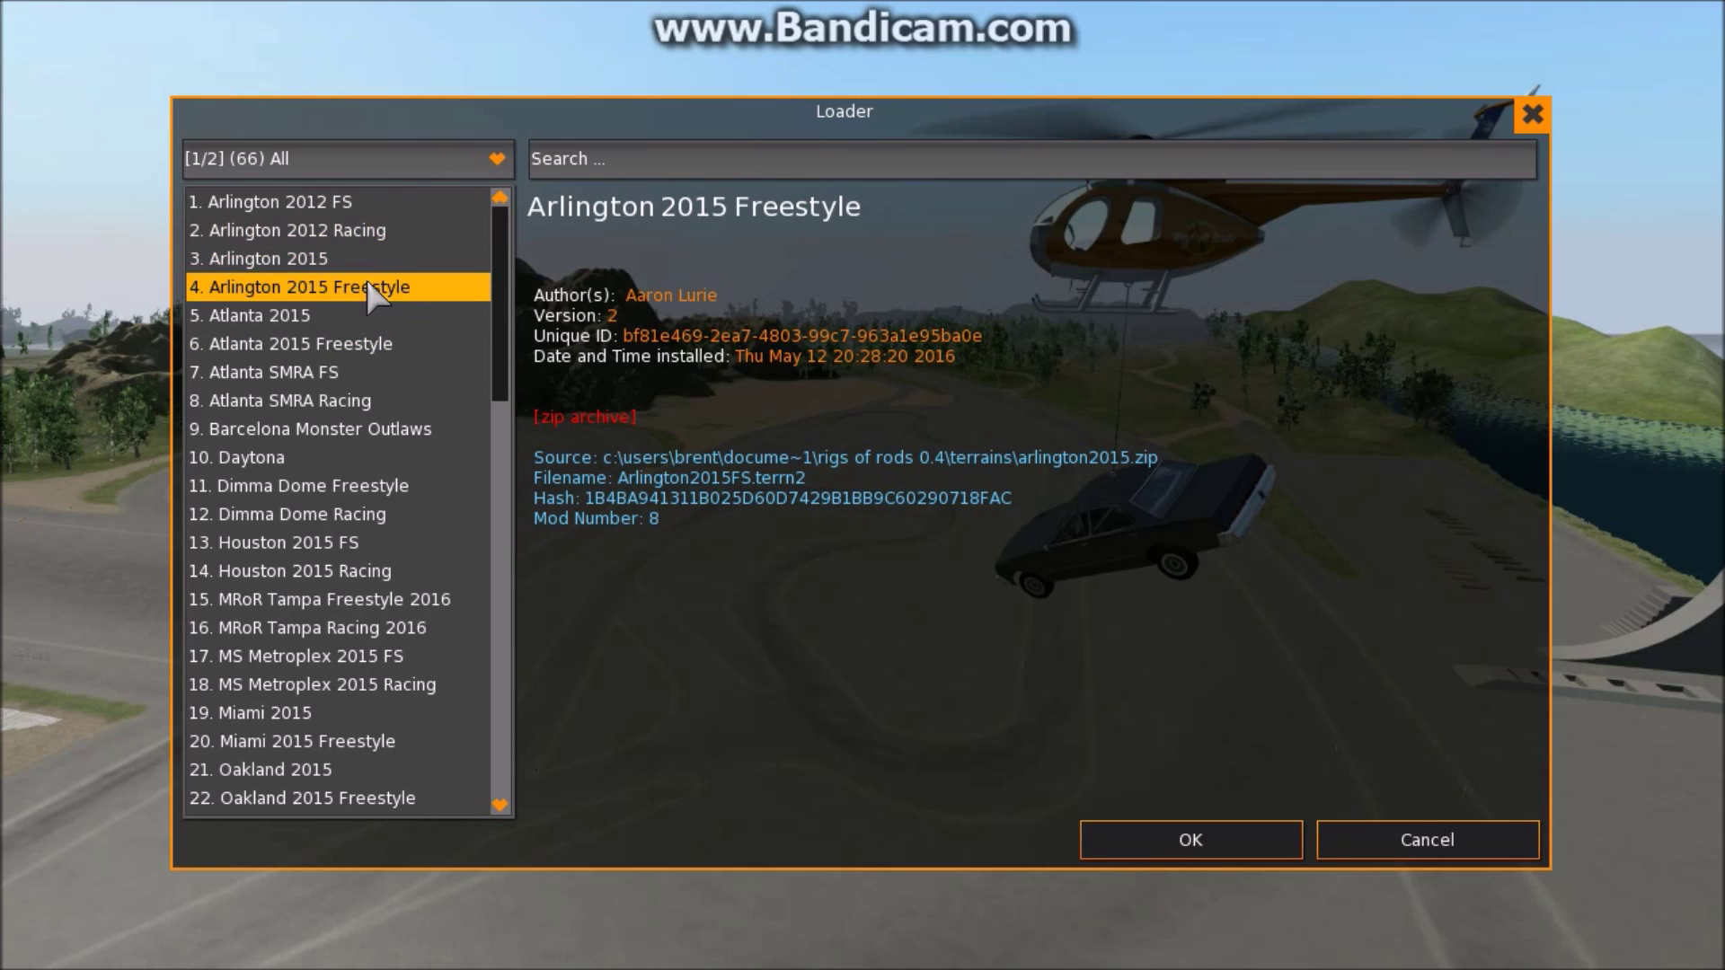
{"action": "left_click", "coordinate": [1200, 828]}
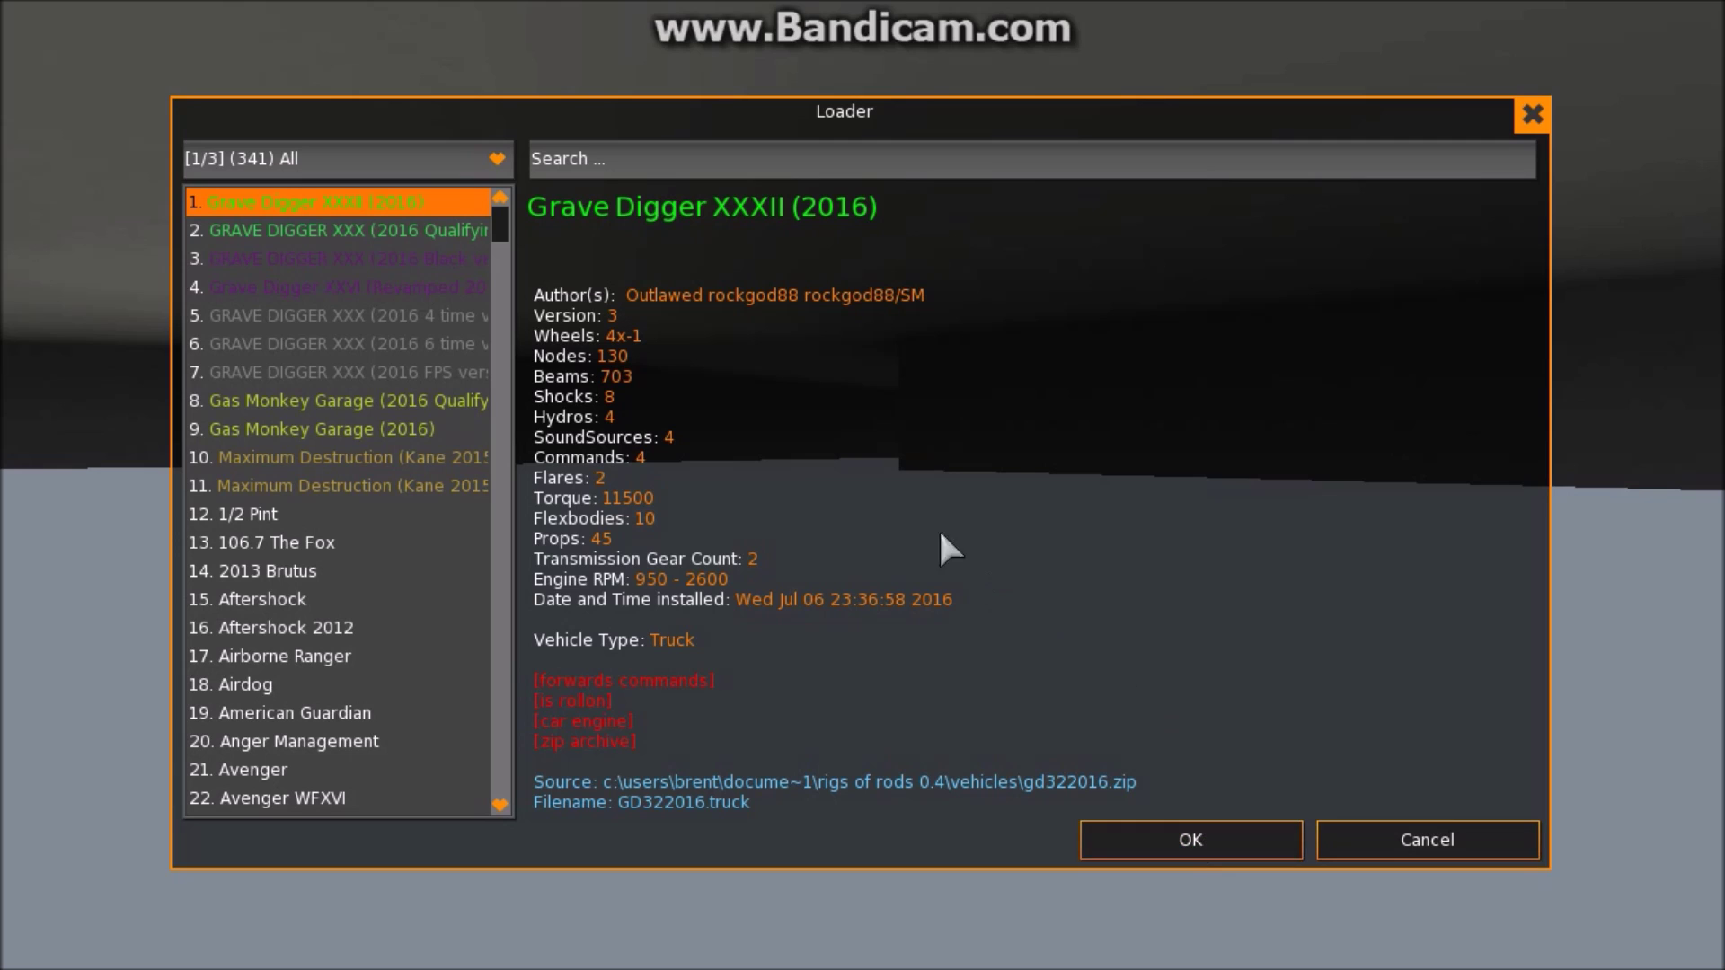
- Filter the vehicle list to the Fresh category and browse through its trucks
{"action": "left_click", "coordinate": [424, 158]}
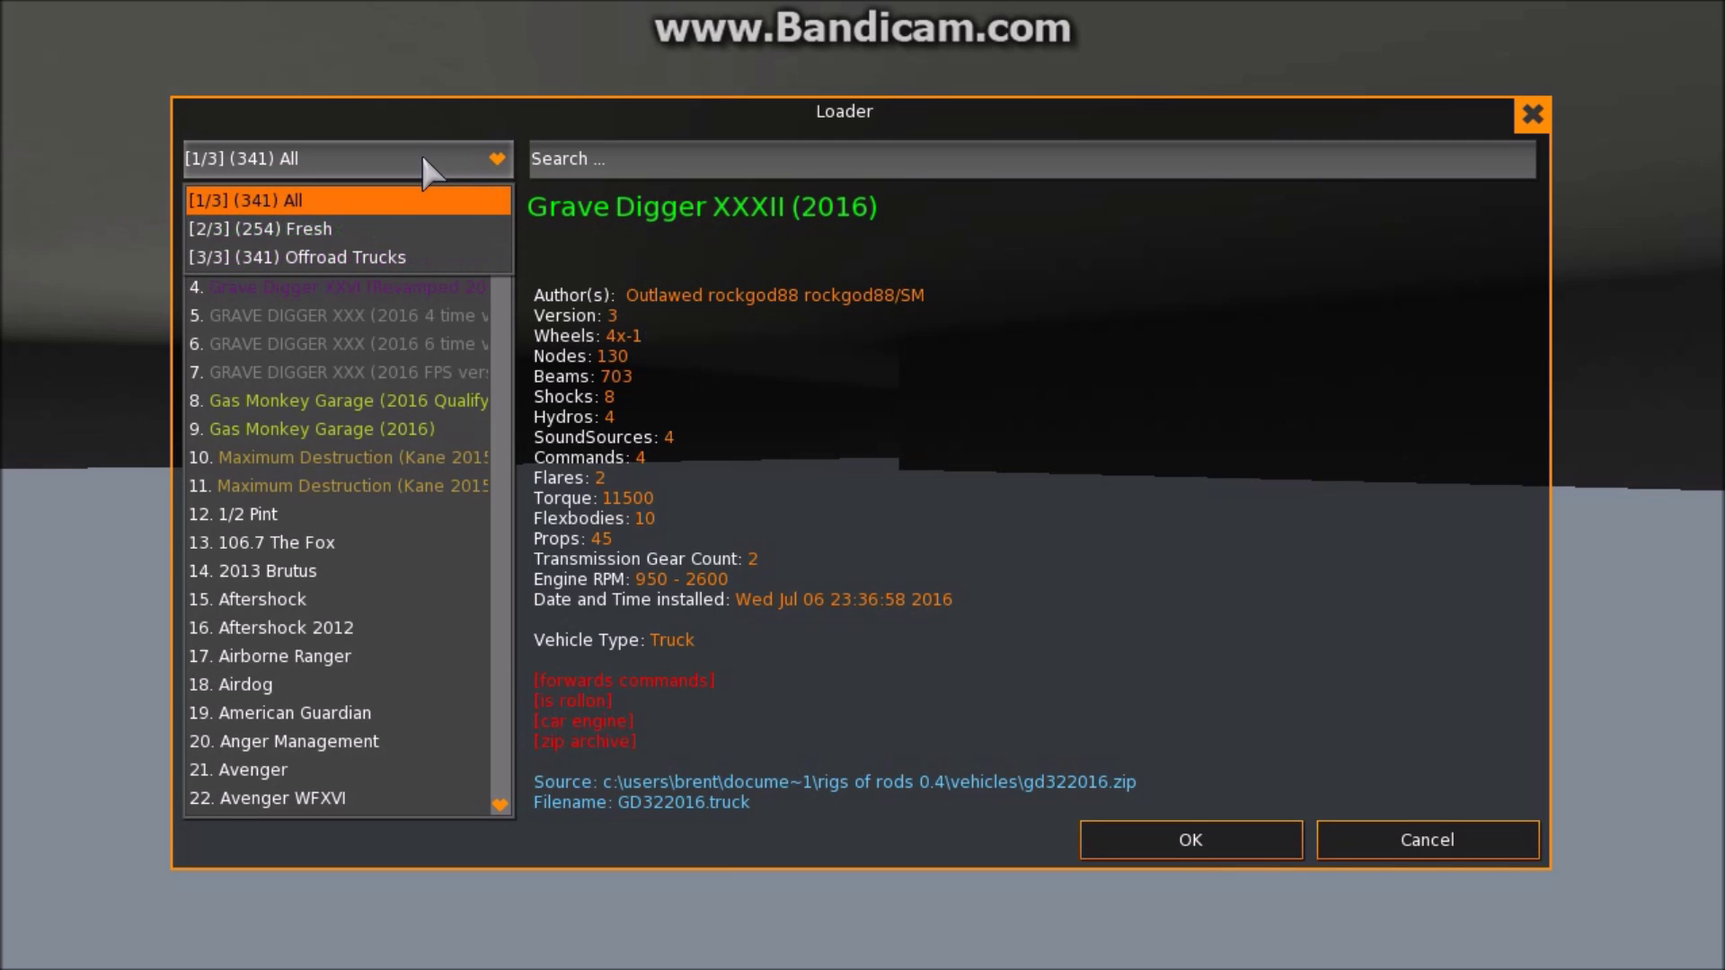
{"action": "left_click", "coordinate": [404, 226]}
{"action": "left_click", "coordinate": [418, 229]}
{"action": "key", "text": "Down"}
{"action": "key", "text": "Down"}
{"action": "key", "text": "Down"}
{"action": "key", "text": "Down"}
{"action": "key", "text": "Down"}
{"action": "key", "text": "Down"}
{"action": "key", "text": "Down"}
{"action": "key", "text": "Down"}
{"action": "key", "text": "Down"}
{"action": "key", "text": "Down"}
{"action": "key", "text": "Down"}
{"action": "key", "text": "Down"}
{"action": "key", "text": "Down"}
{"action": "key", "text": "Down"}
{"action": "key", "text": "Down"}
{"action": "key", "text": "Down"}
{"action": "key", "text": "Down"}
{"action": "key", "text": "Down"}
{"action": "key", "text": "Down"}
{"action": "key", "text": "Down"}
{"action": "key", "text": "Down"}
{"action": "key", "text": "Down"}
{"action": "key", "text": "Down"}
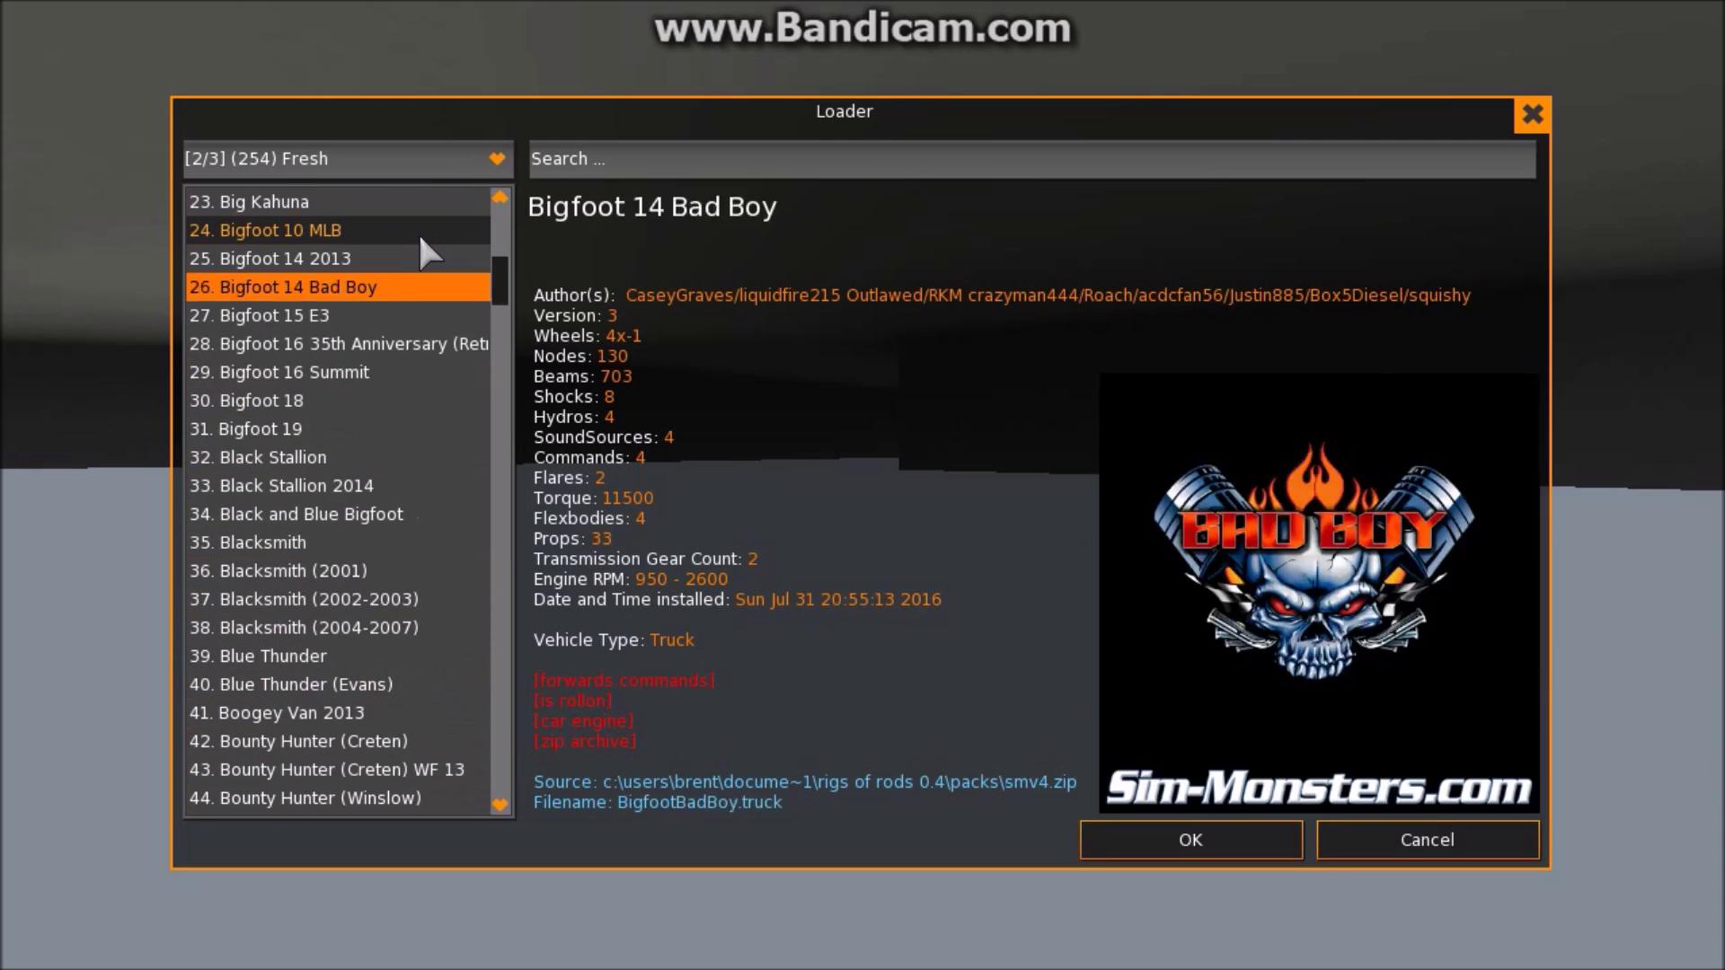
{"action": "key", "text": "Down"}
{"action": "key", "text": "Down"}
{"action": "left_click", "coordinate": [566, 159]}
{"action": "left_click", "coordinate": [420, 158]}
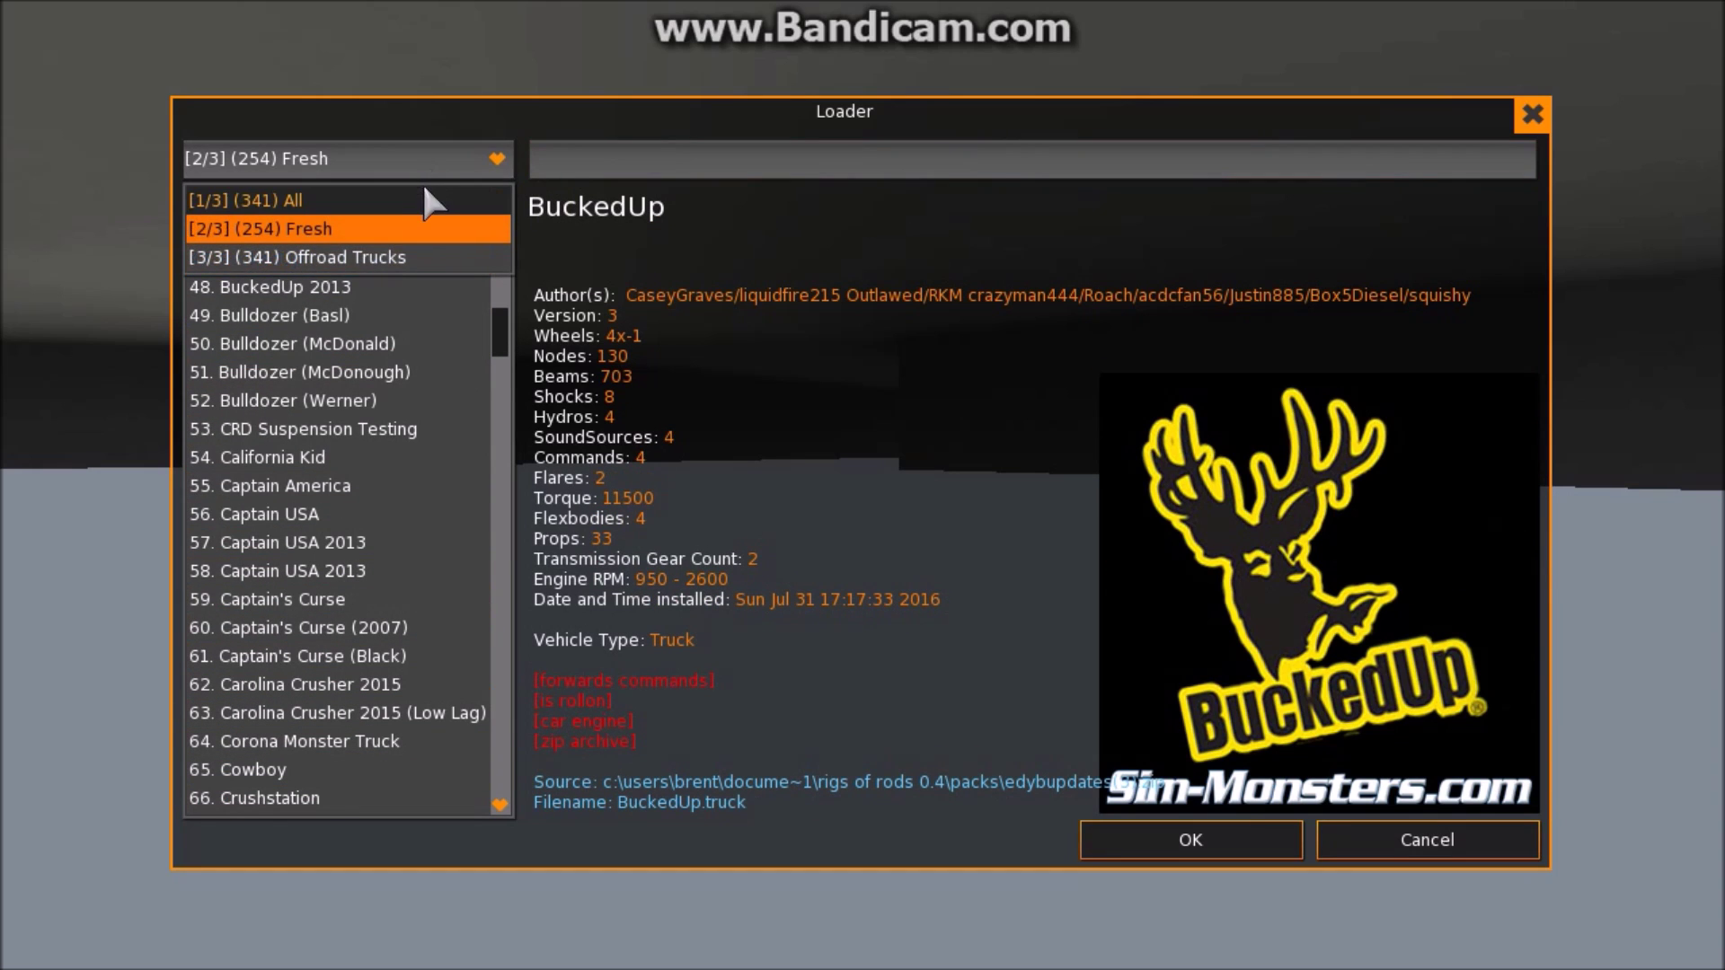
{"action": "left_click", "coordinate": [609, 174]}
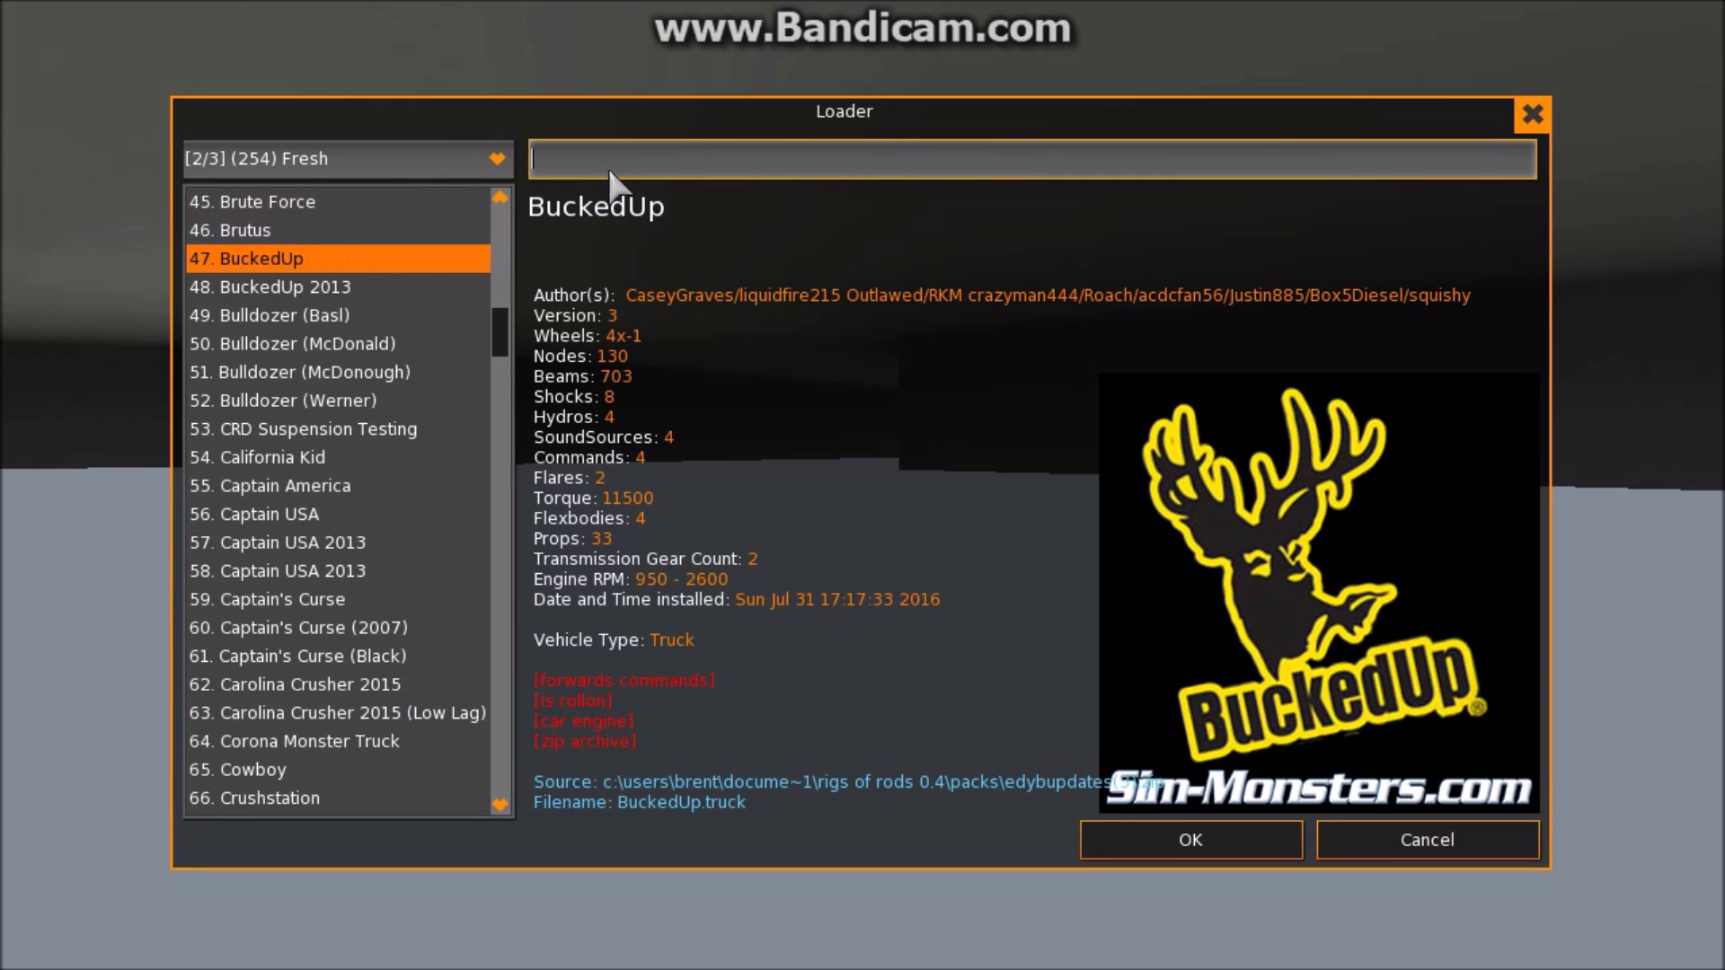
- Search the All vehicle category for "son" and load the Son-Uva Digger truck
{"action": "left_click", "coordinate": [454, 155]}
{"action": "left_click", "coordinate": [486, 201]}
{"action": "left_click", "coordinate": [600, 169]}
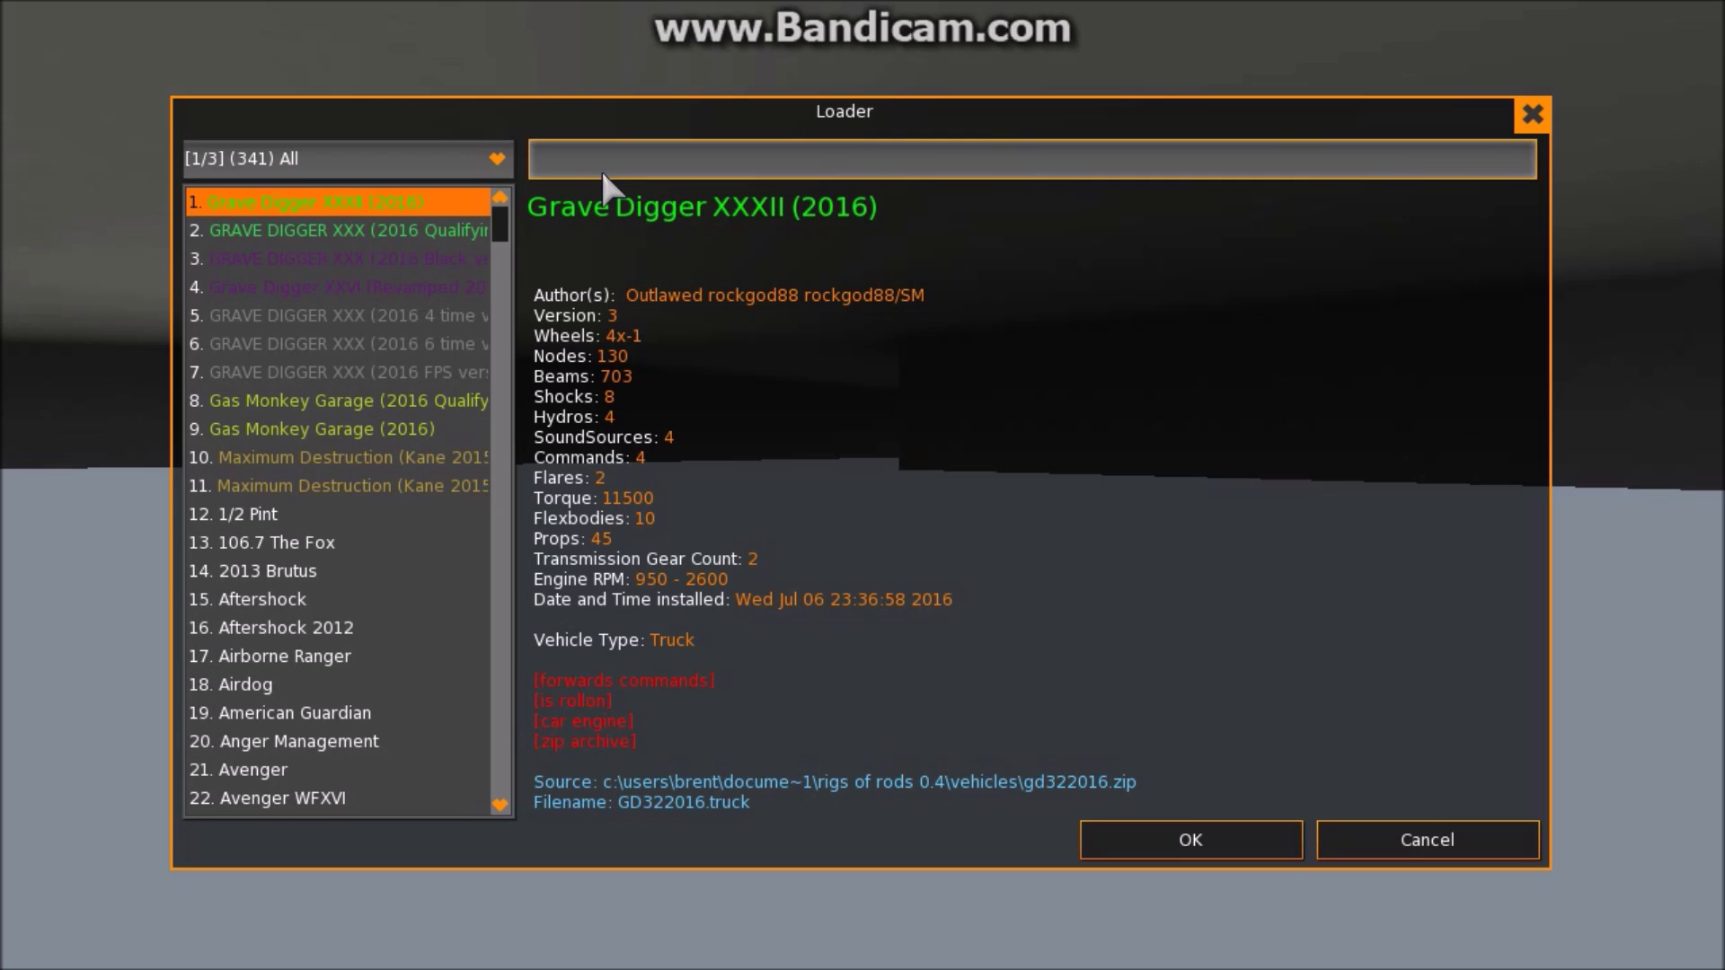
{"action": "type", "text": "son"}
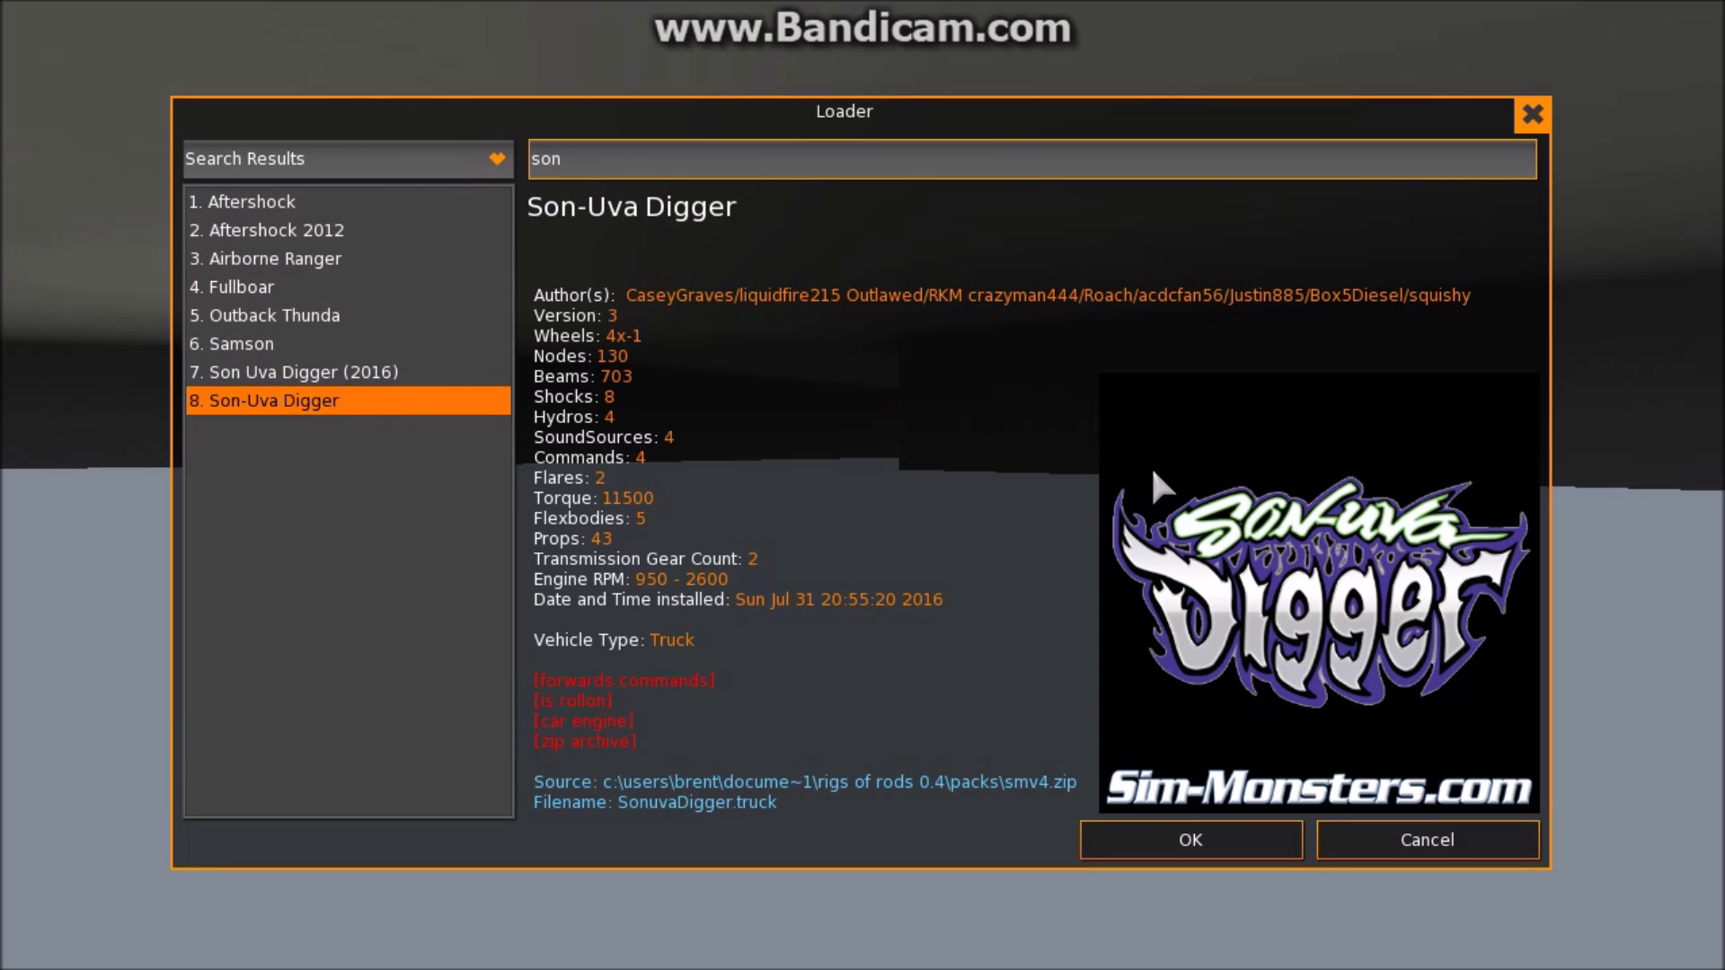
{"action": "left_click", "coordinate": [489, 371]}
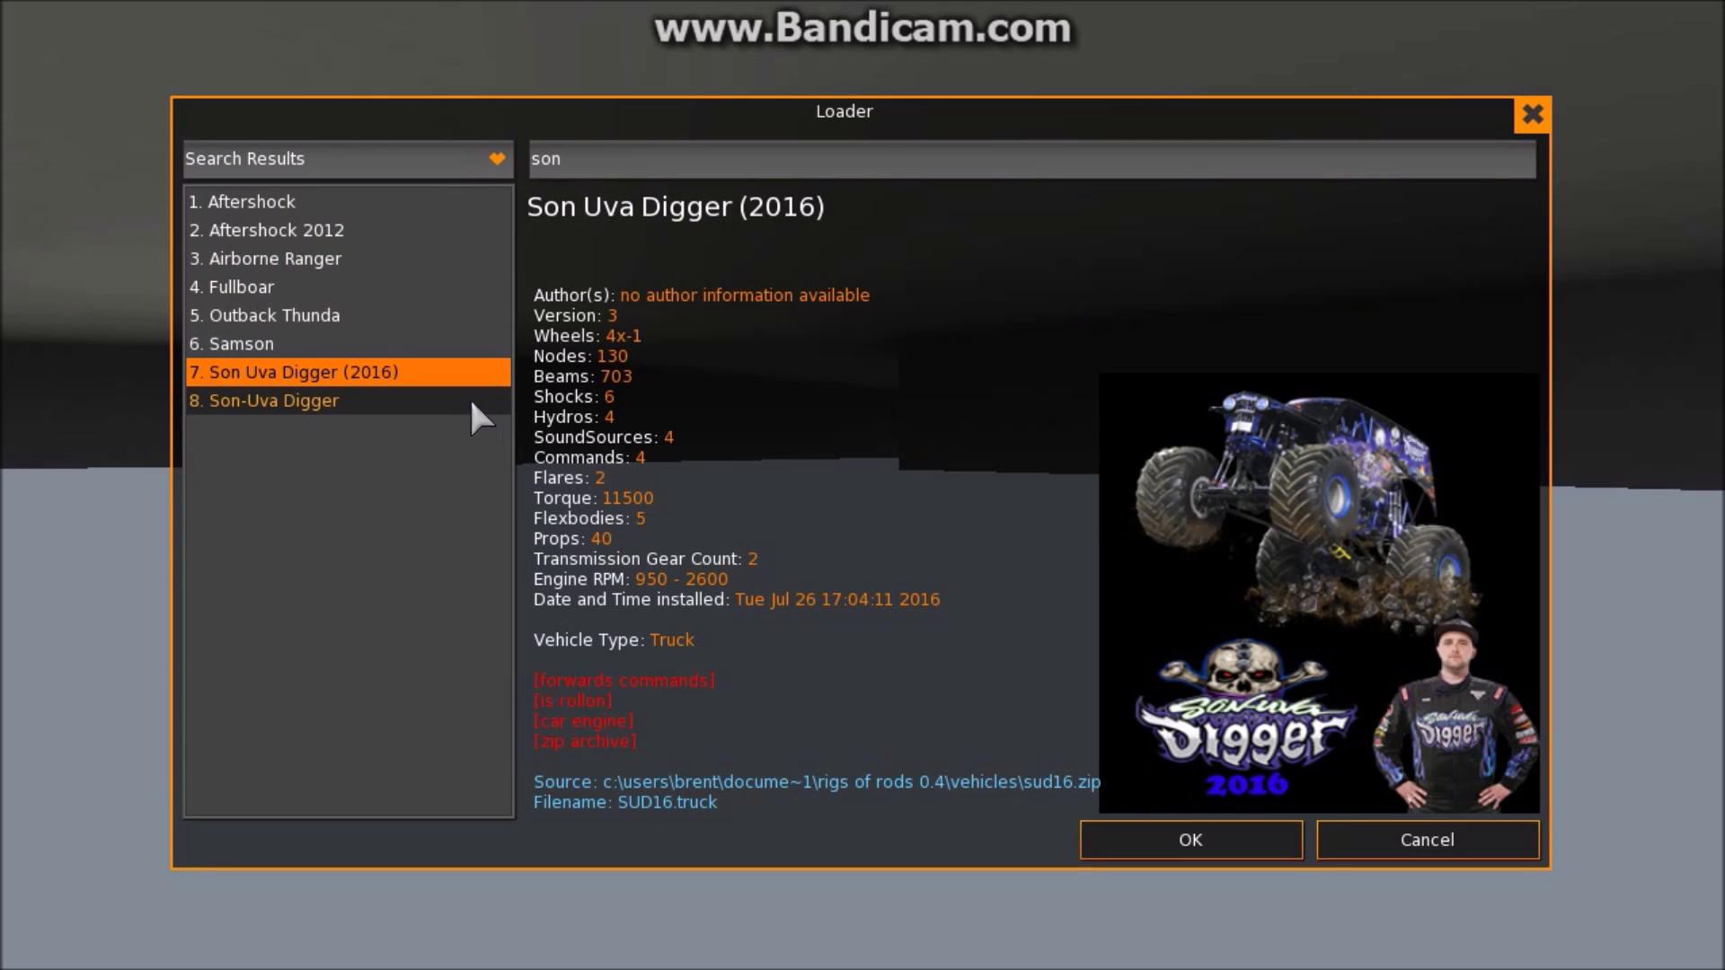
{"action": "left_click", "coordinate": [477, 400]}
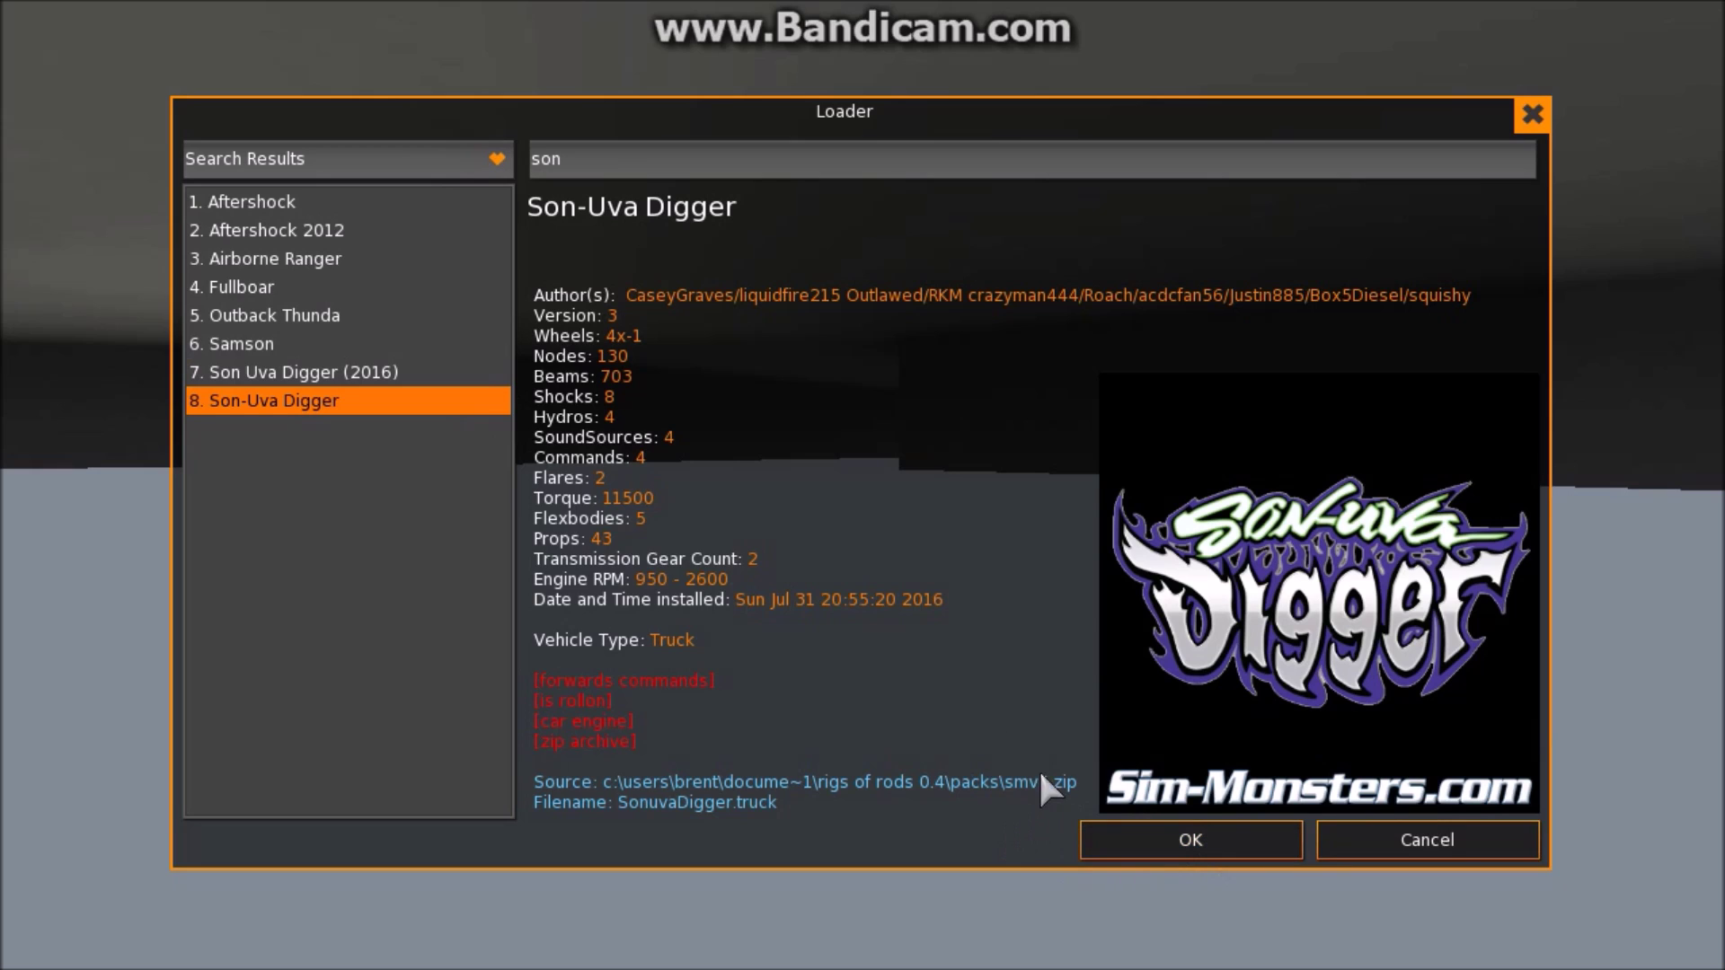
{"action": "left_click", "coordinate": [1144, 837]}
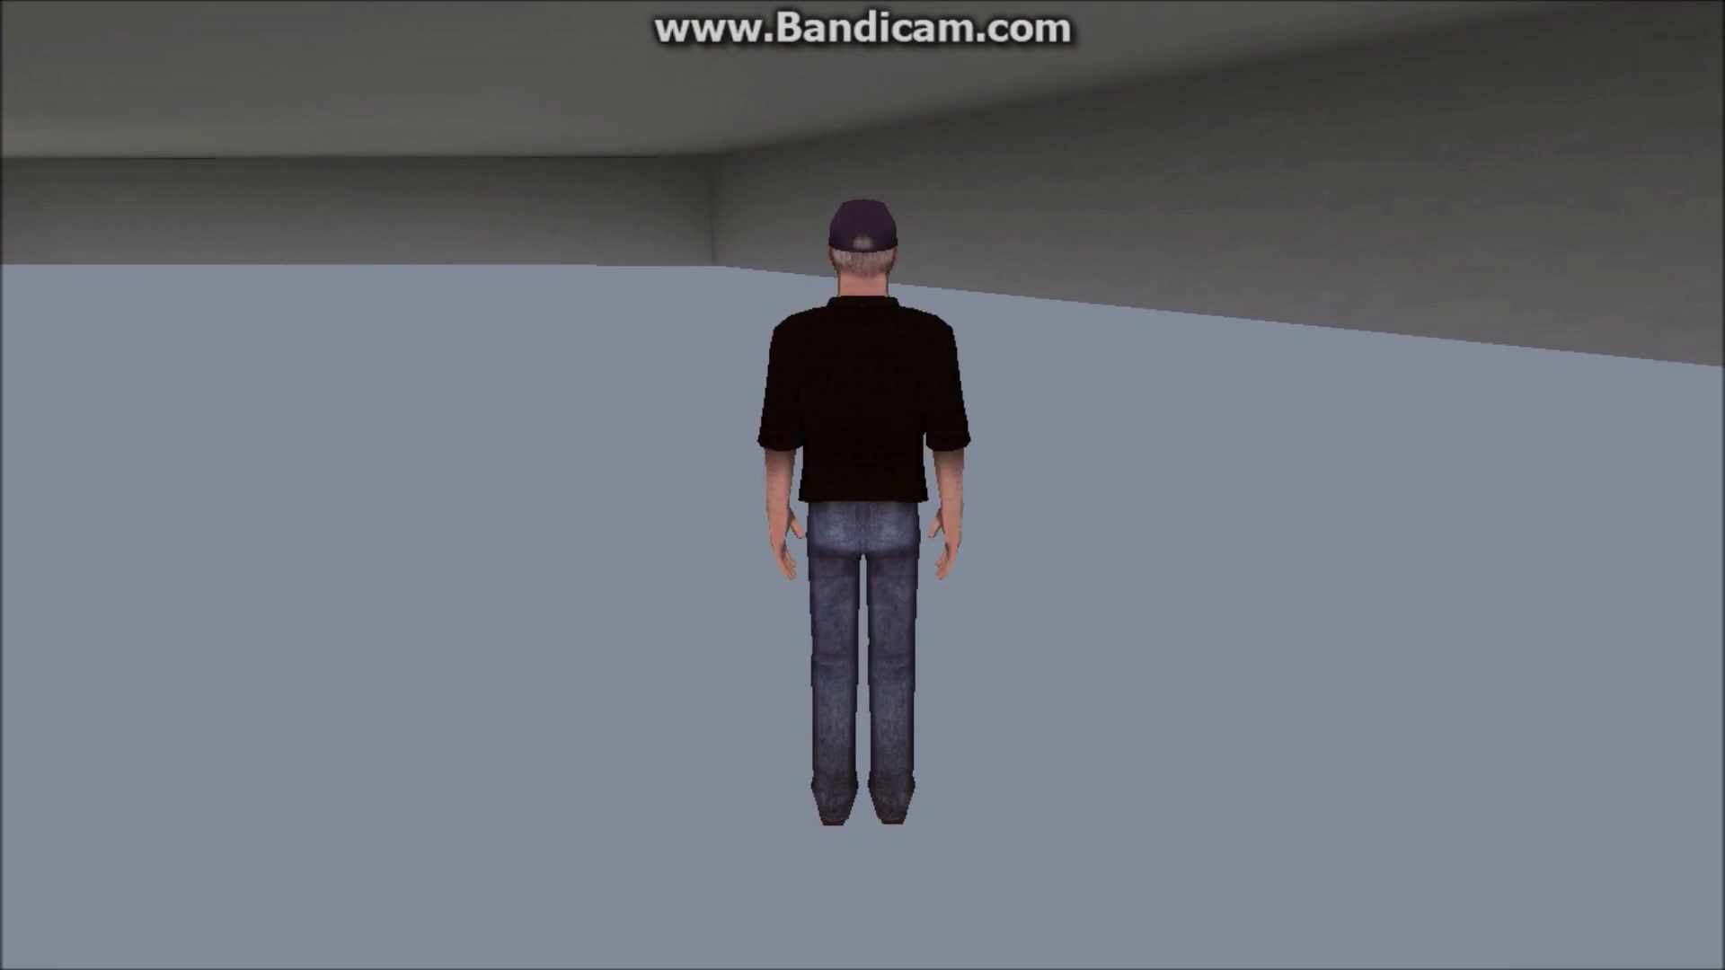
- Turn the character around, walk toward the parked Son-Uva Digger truck, and switch between camera views
{"action": "key", "text": "Left"}
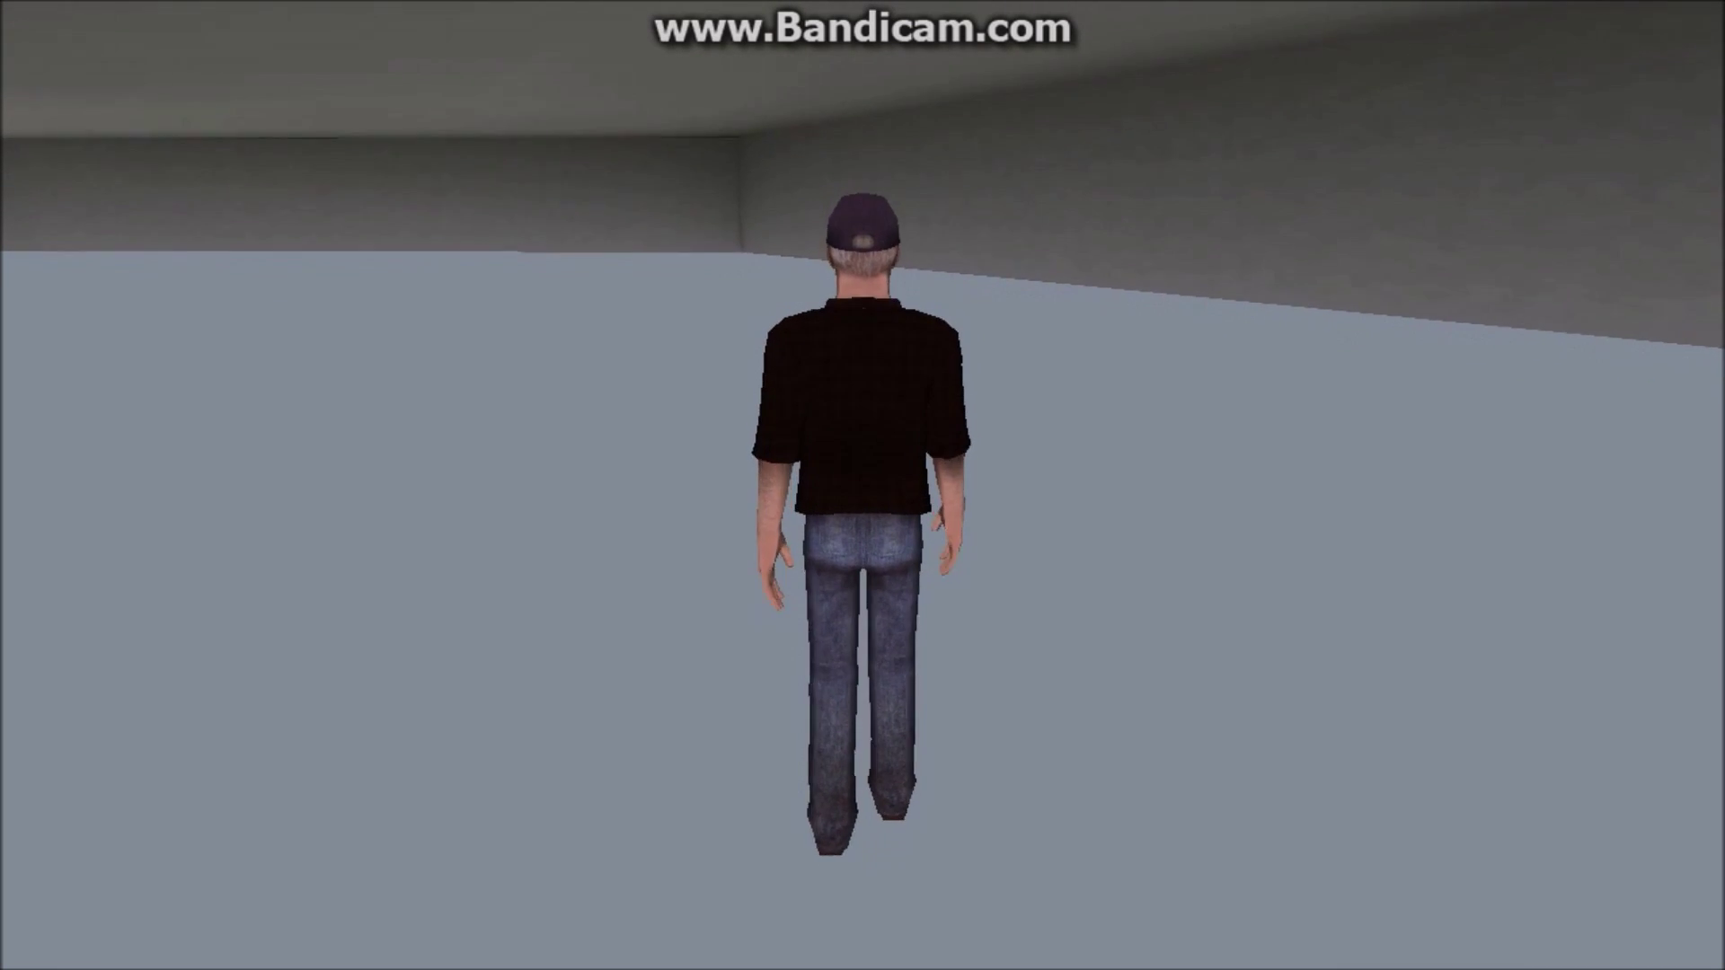
{"action": "key", "text": "Up"}
{"action": "key", "text": "Right"}
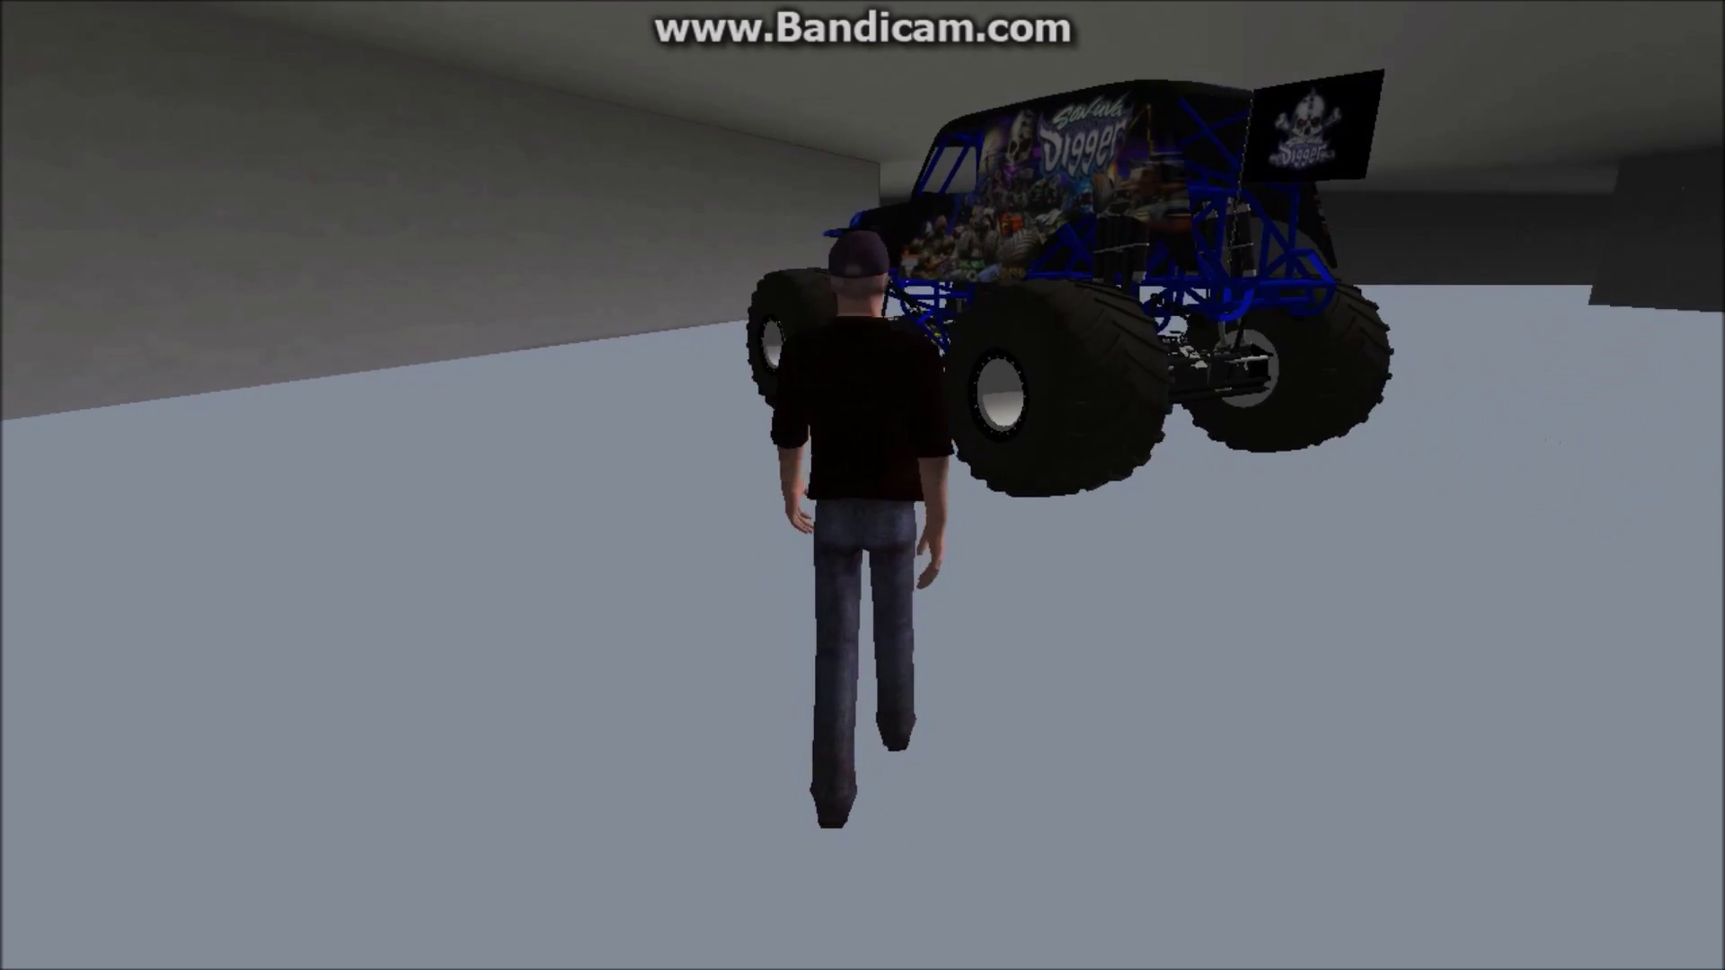
{"action": "key", "text": "c"}
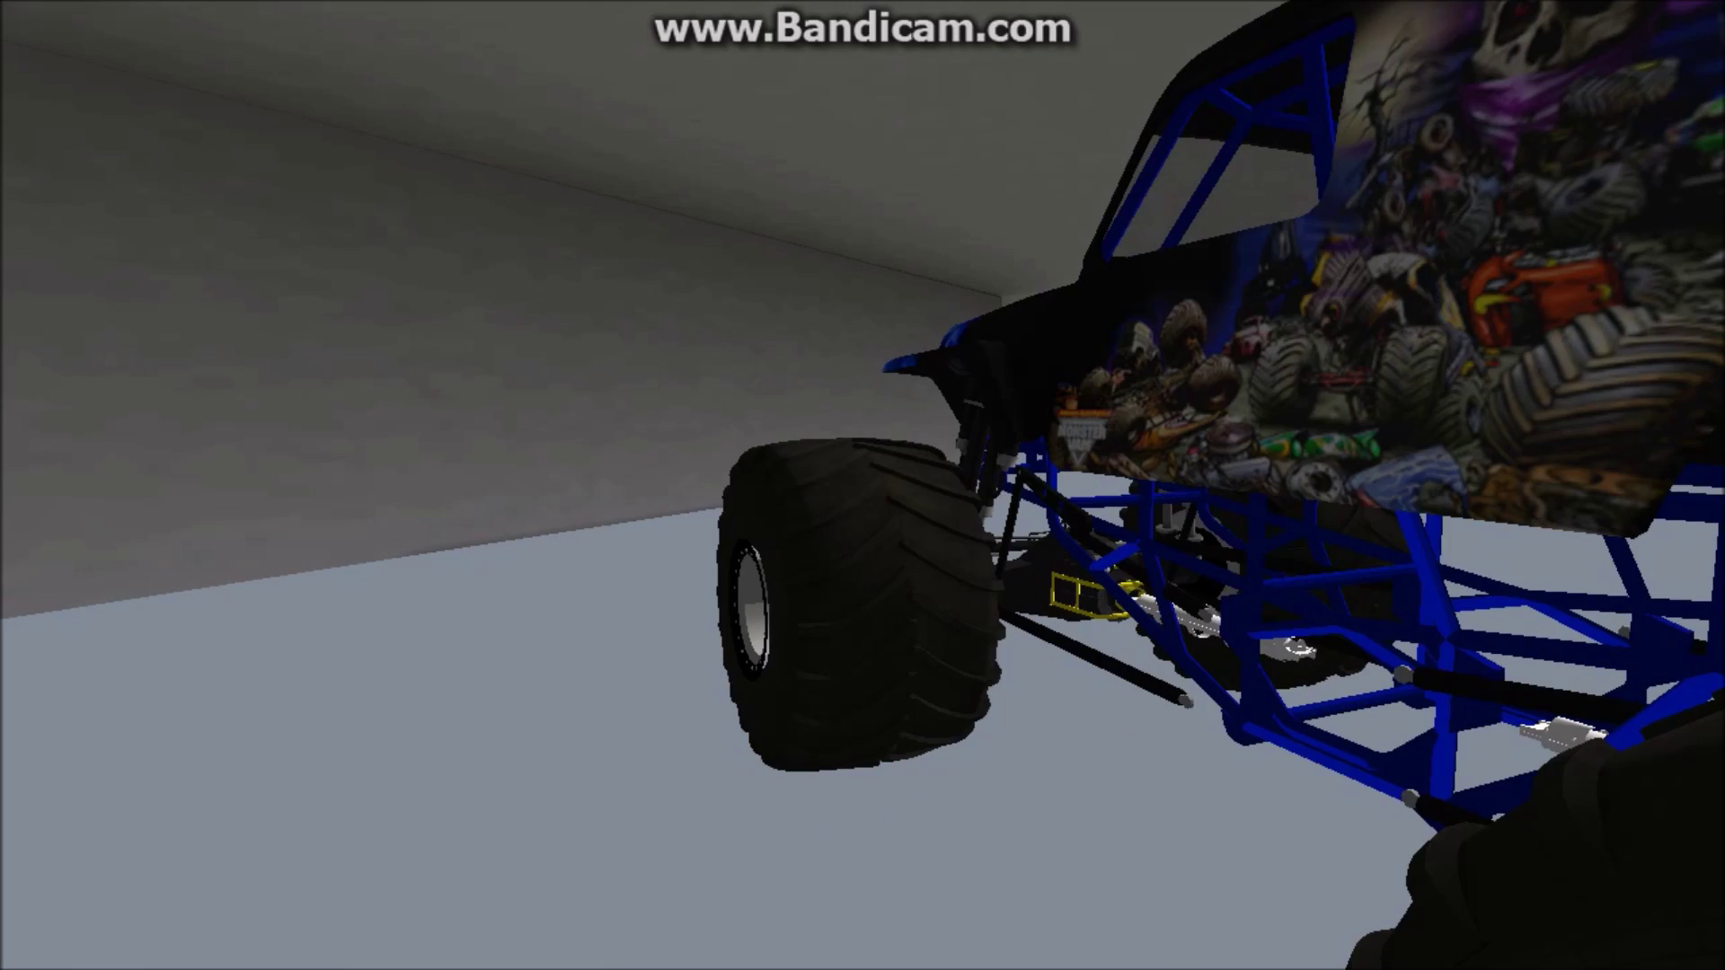
{"action": "key", "text": "Return"}
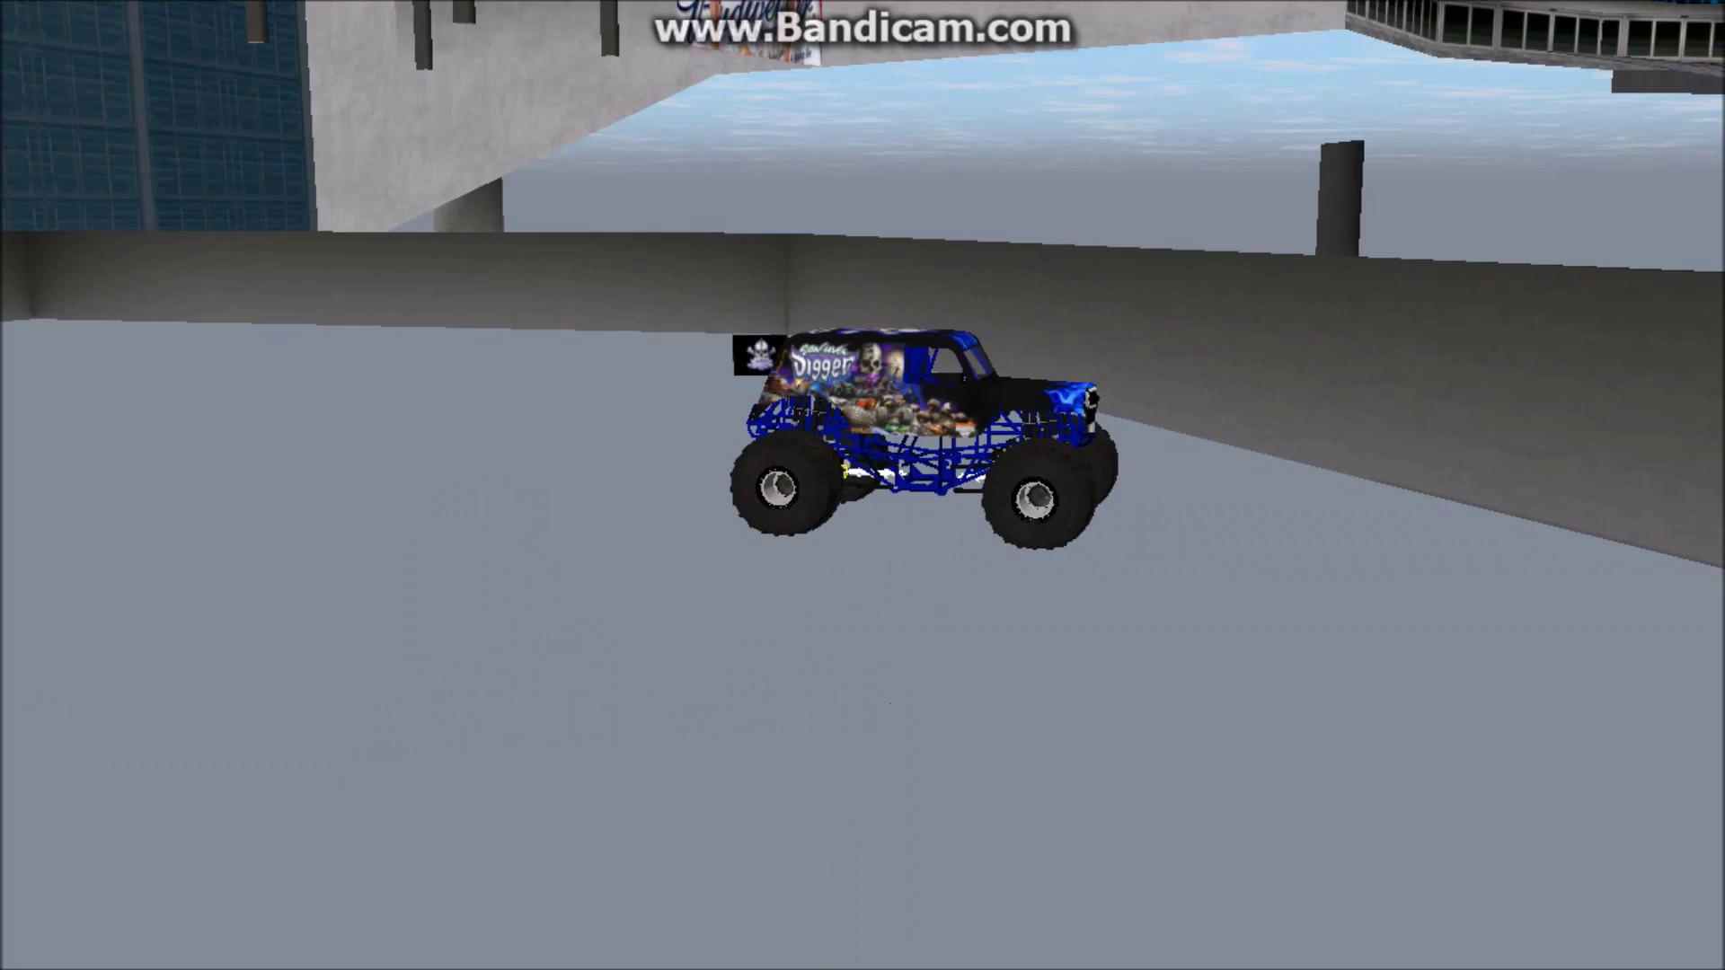
- Walk the character up to the side of the Son-Uva Digger truck and get into it
{"action": "key", "text": "Return"}
{"action": "key", "text": "Left"}
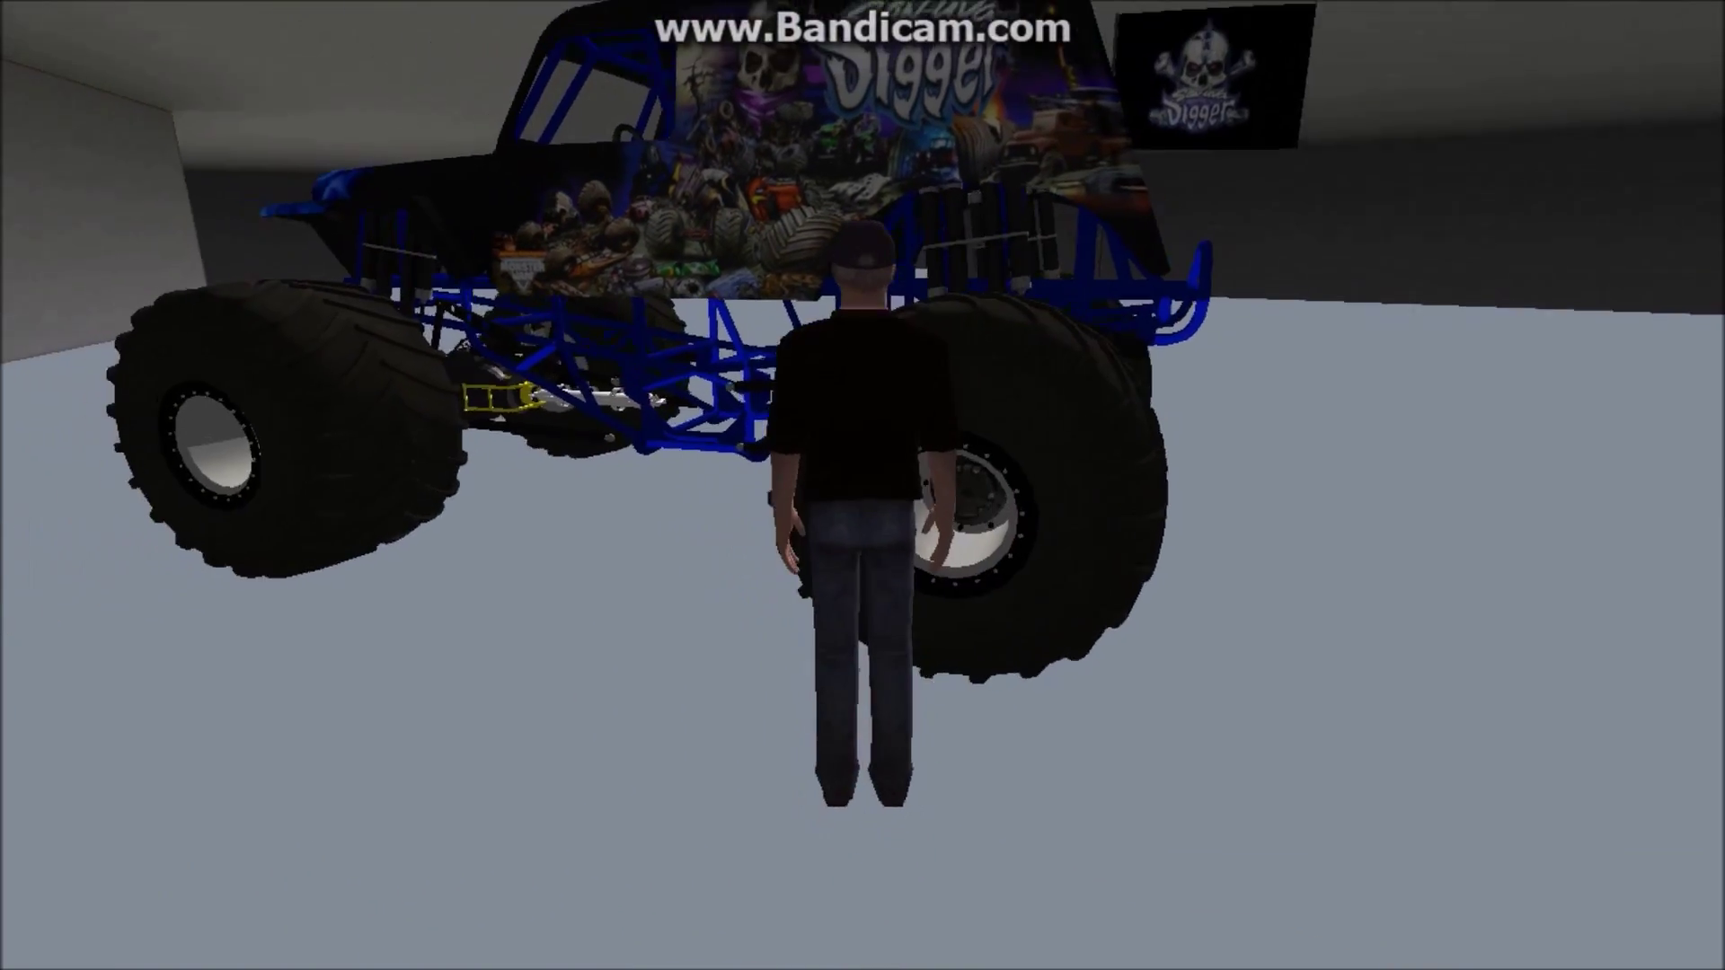
{"action": "key", "text": "Up"}
{"action": "key", "text": "Right"}
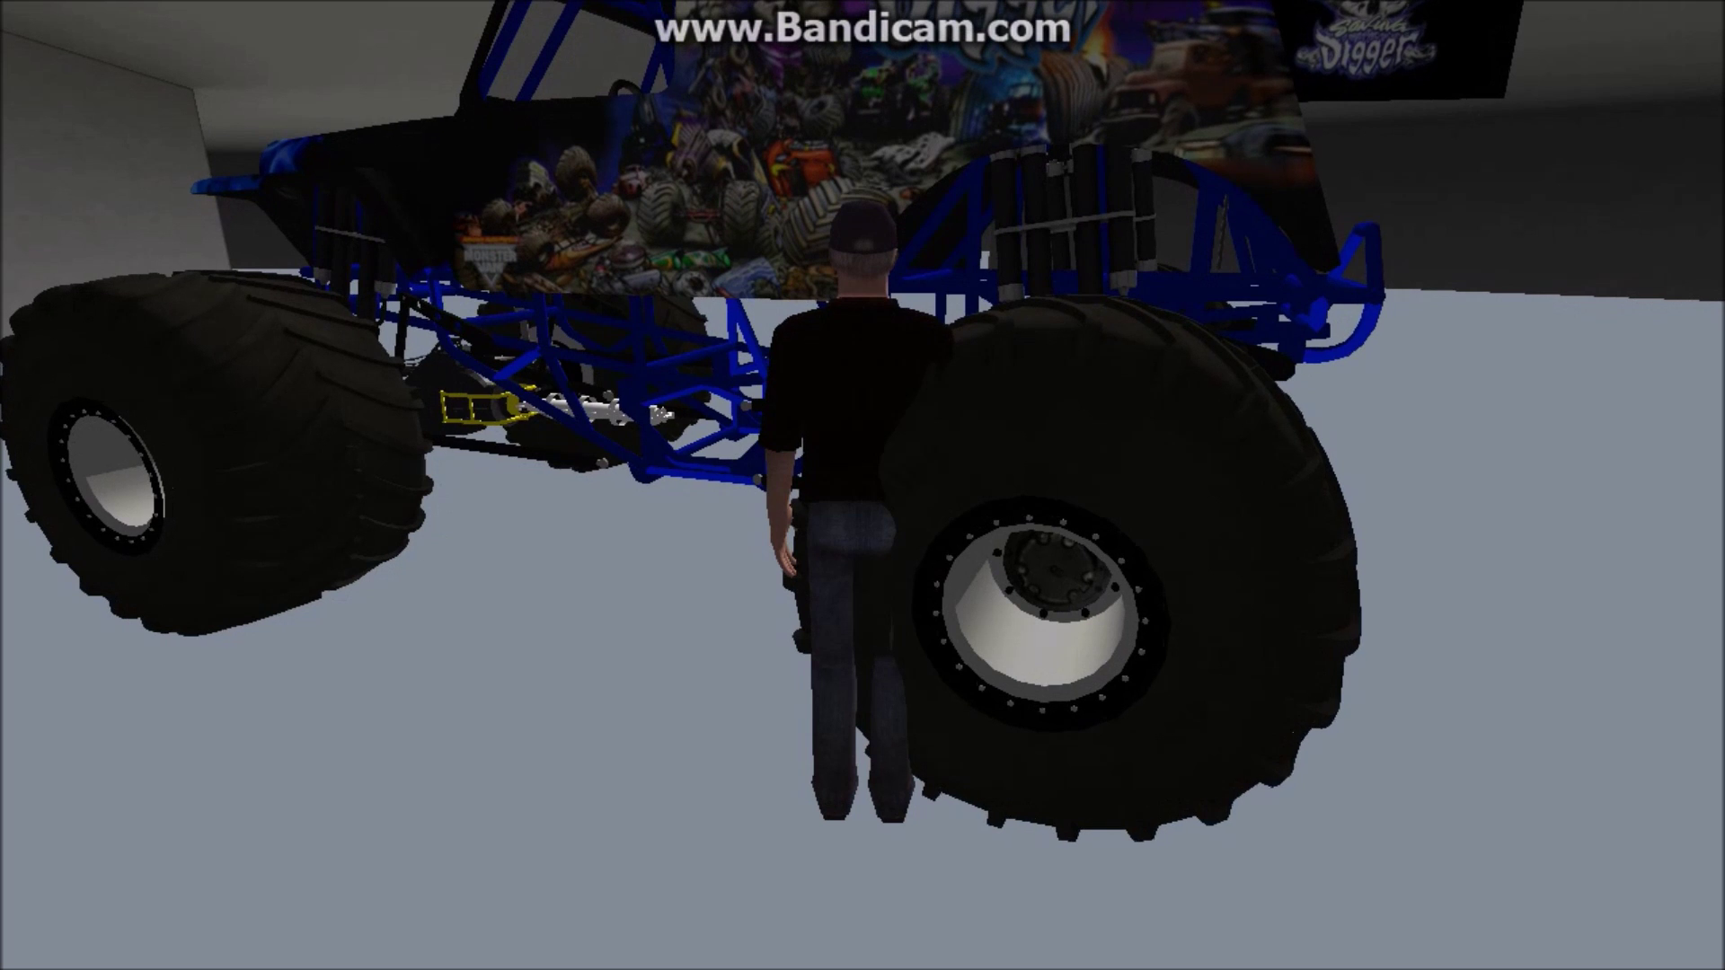
{"action": "key", "text": "f"}
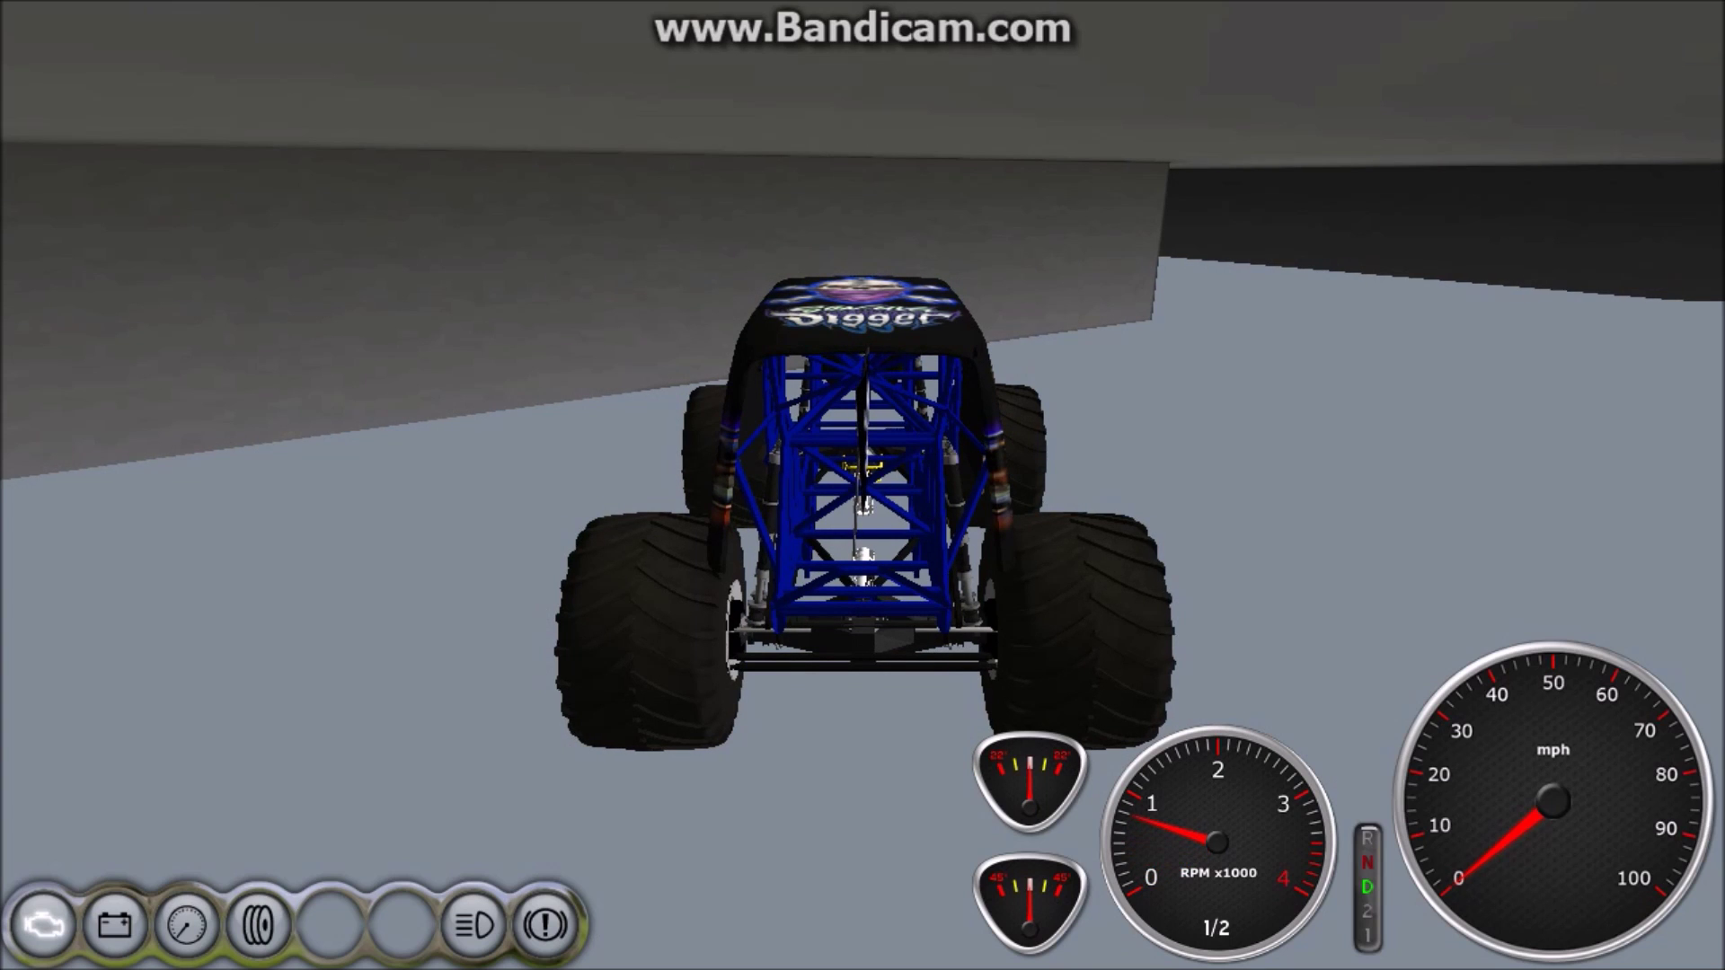
- Drive the truck forward around the concrete wall and back up to clear its corner
{"action": "key", "text": "Up"}
{"action": "key", "text": "Right"}
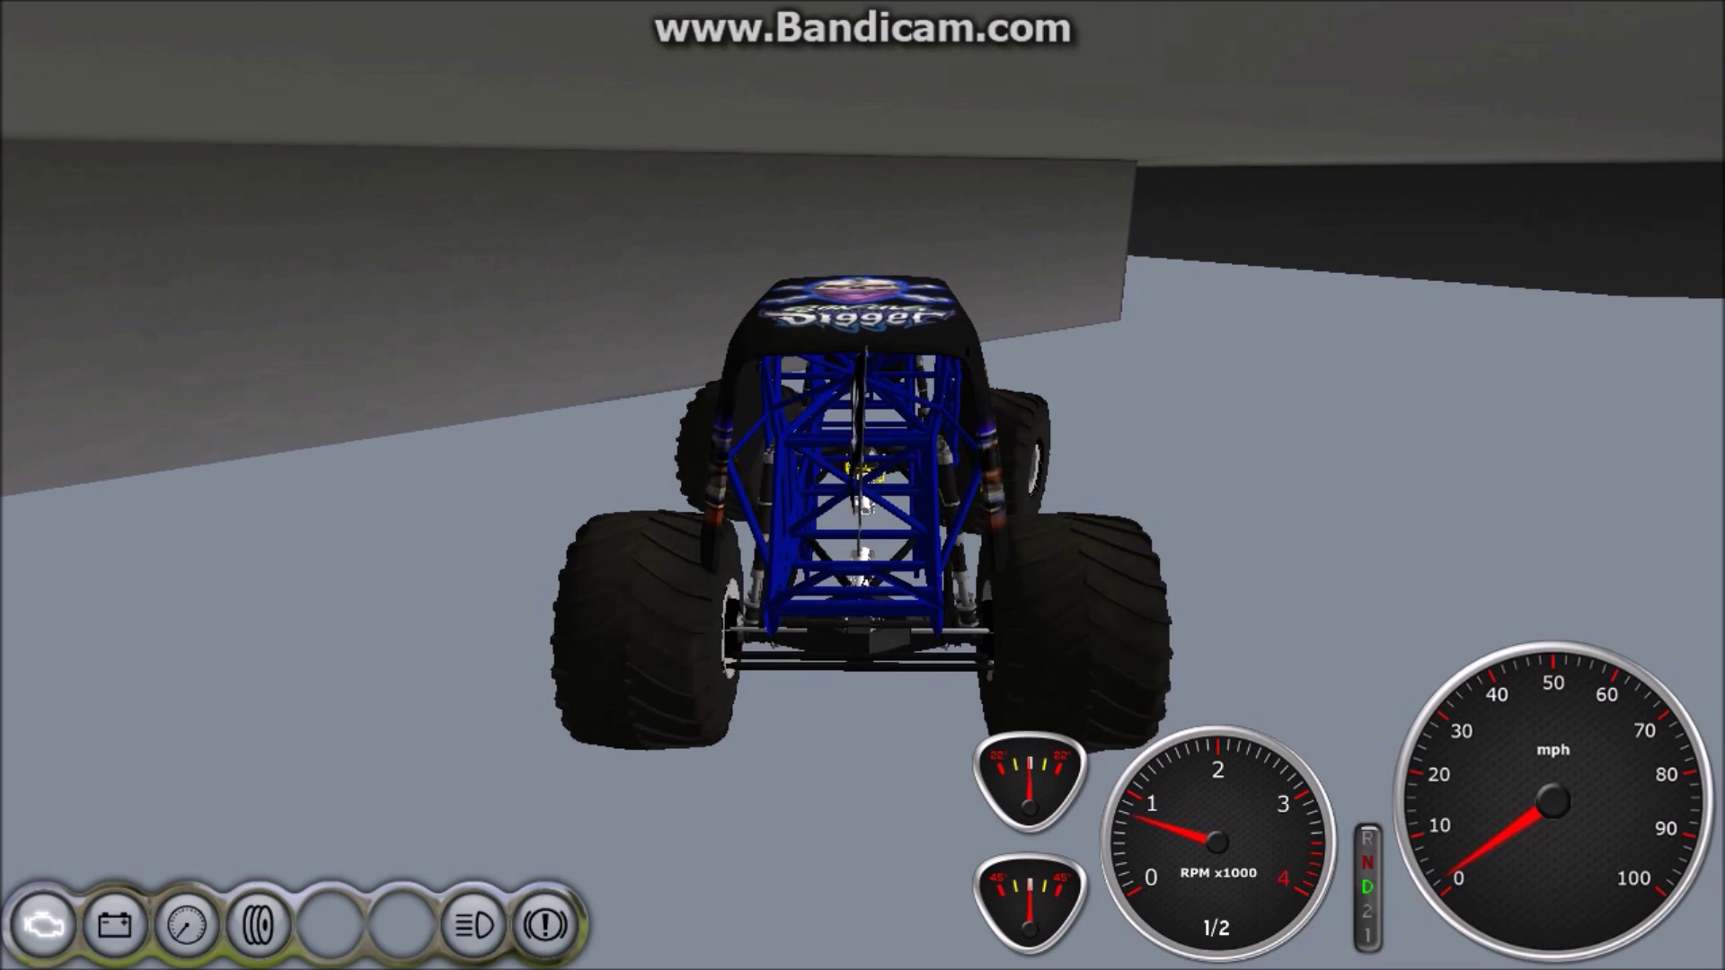
{"action": "key", "text": "Up"}
{"action": "key", "text": "Right"}
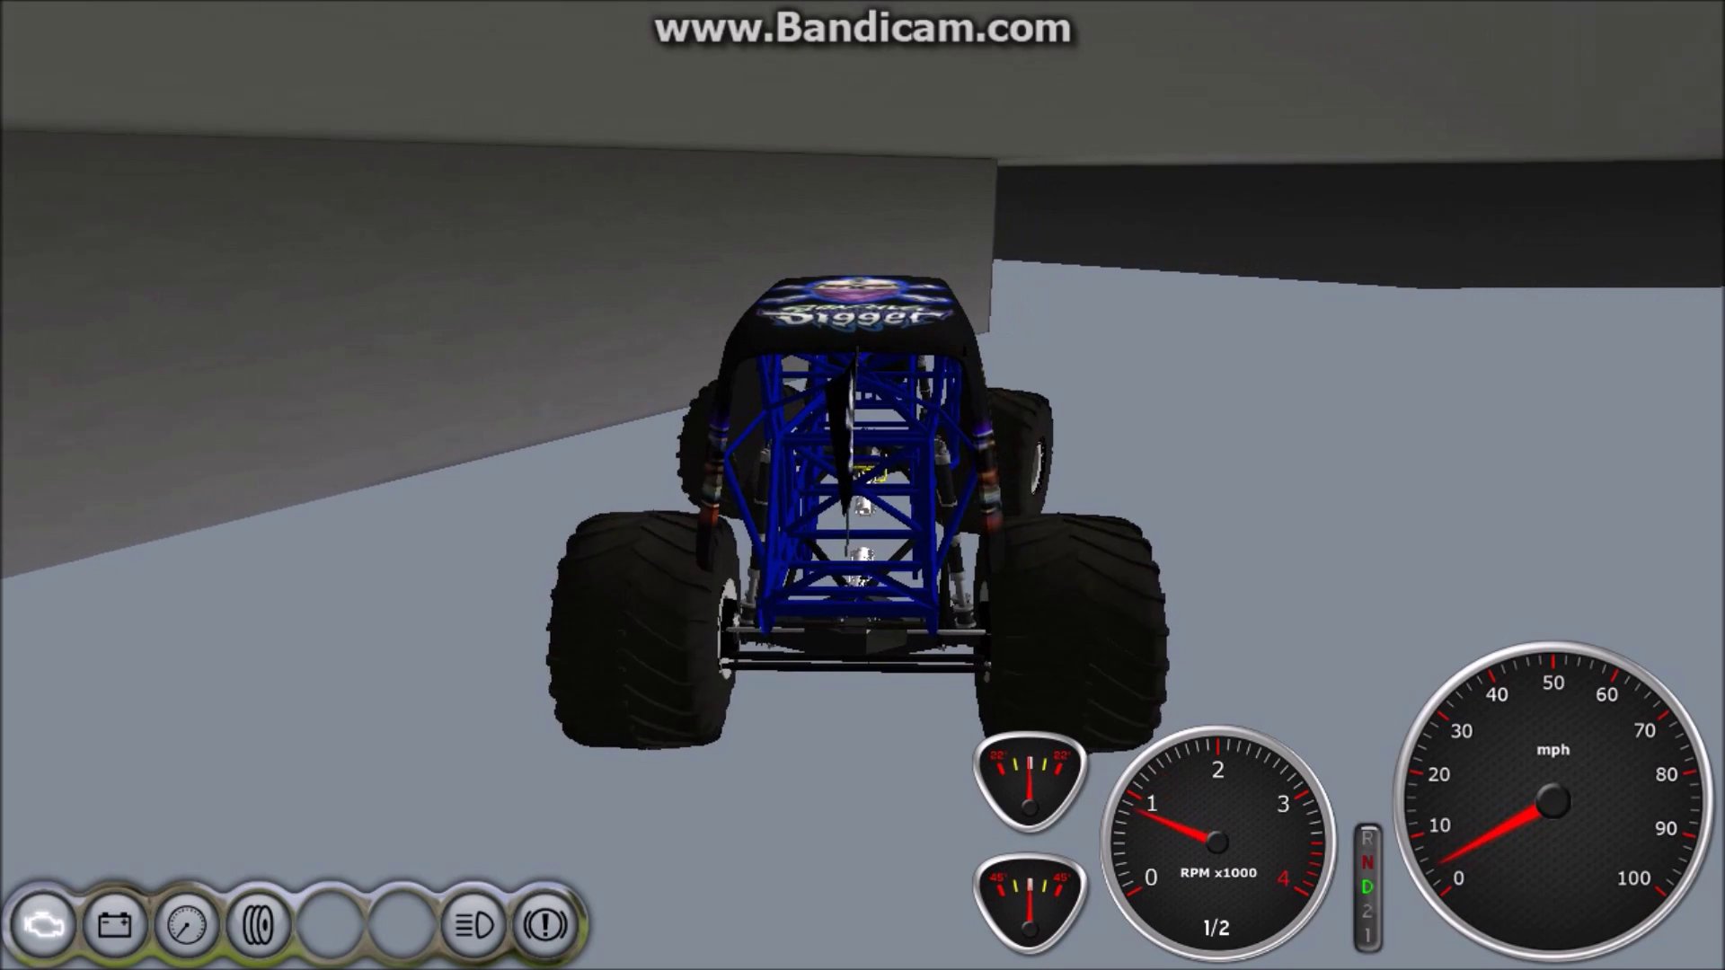
{"action": "key", "text": "Right"}
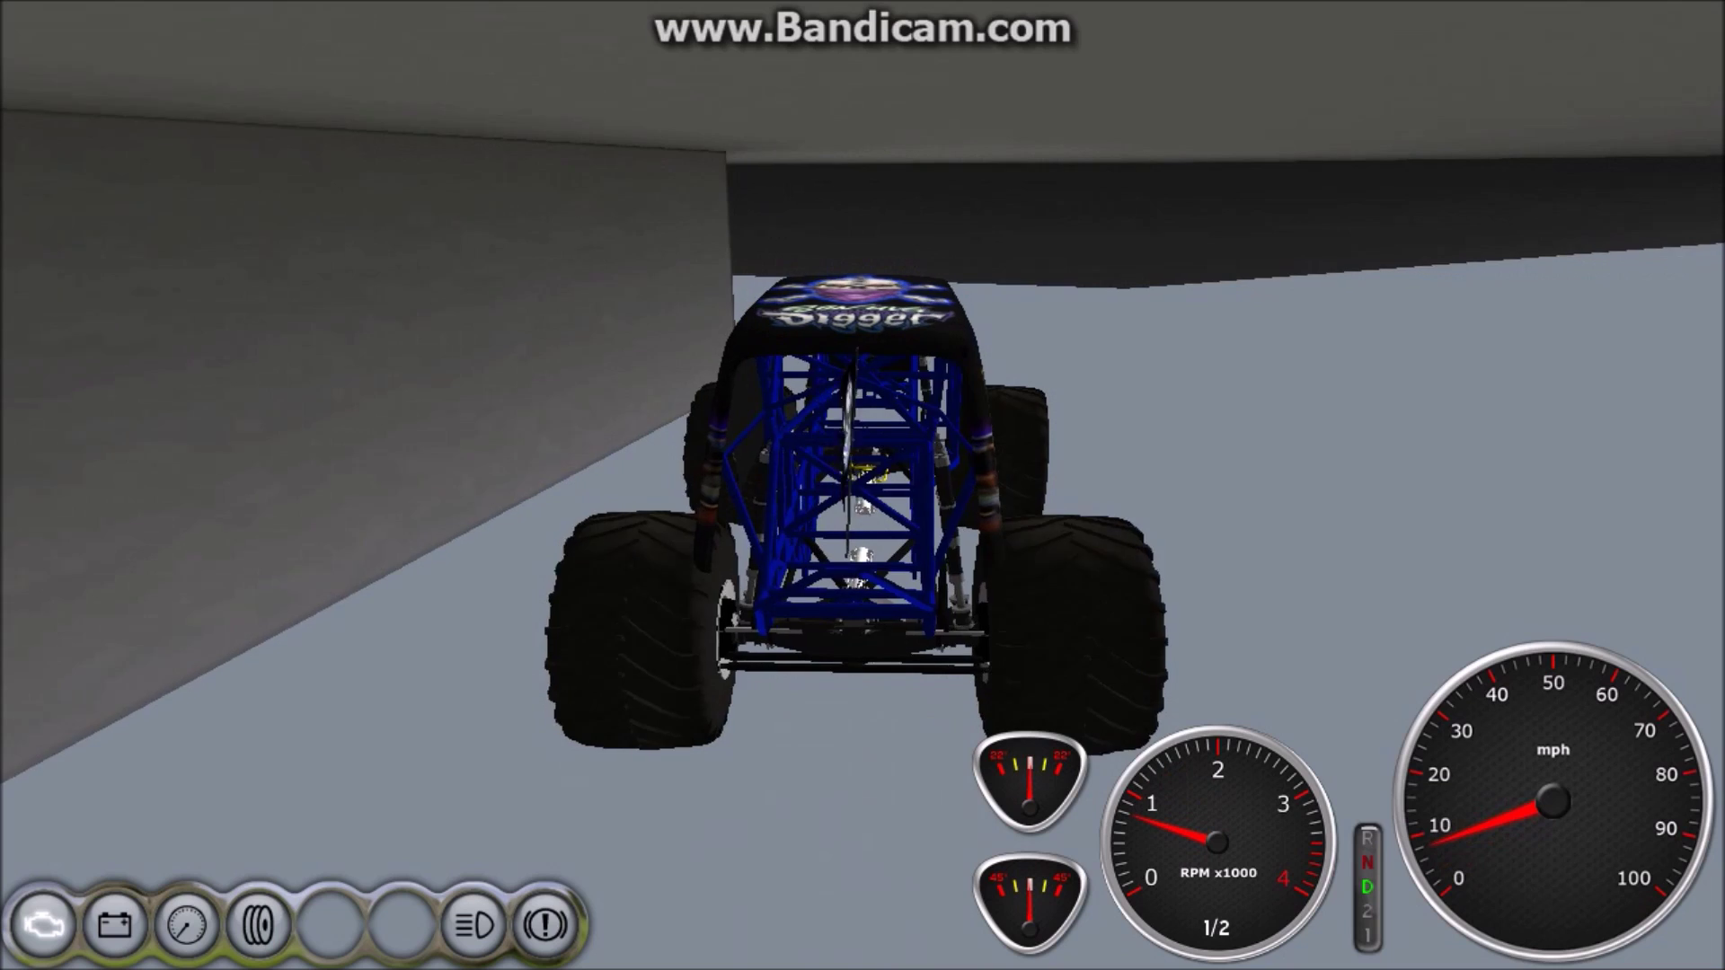
{"action": "key", "text": "Right"}
{"action": "key", "text": "Down"}
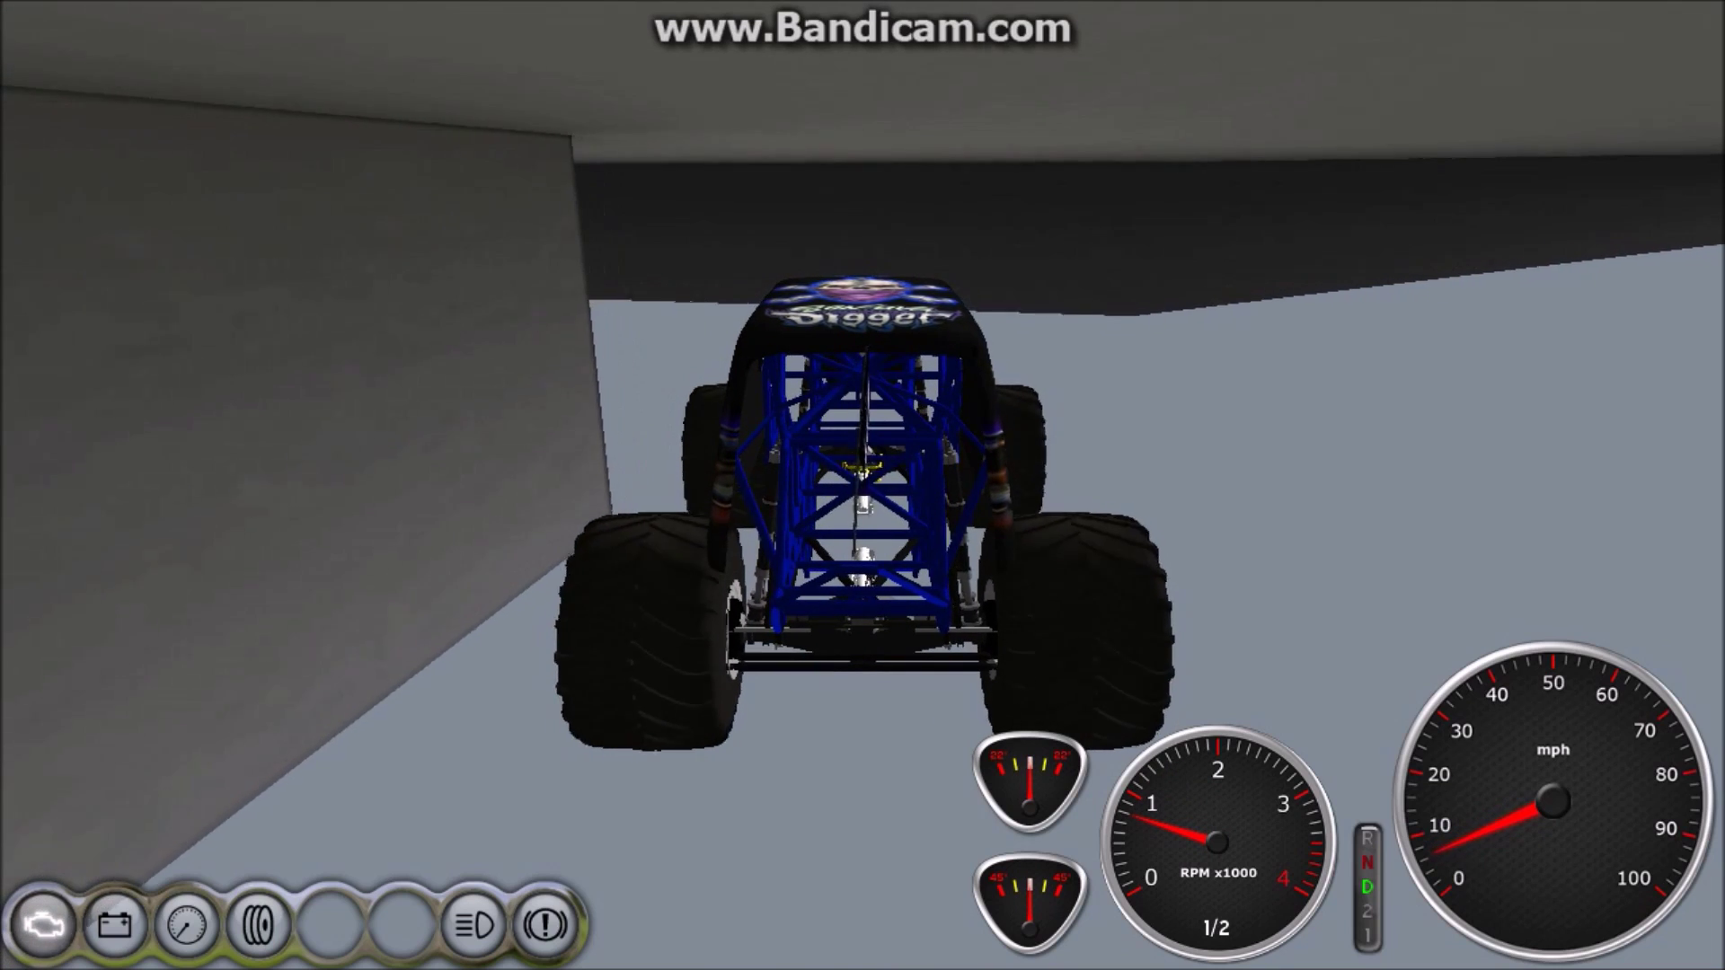
- Drive the truck past the concrete walls and through the entrance tunnel into the stadium arena
{"action": "key", "text": "Up"}
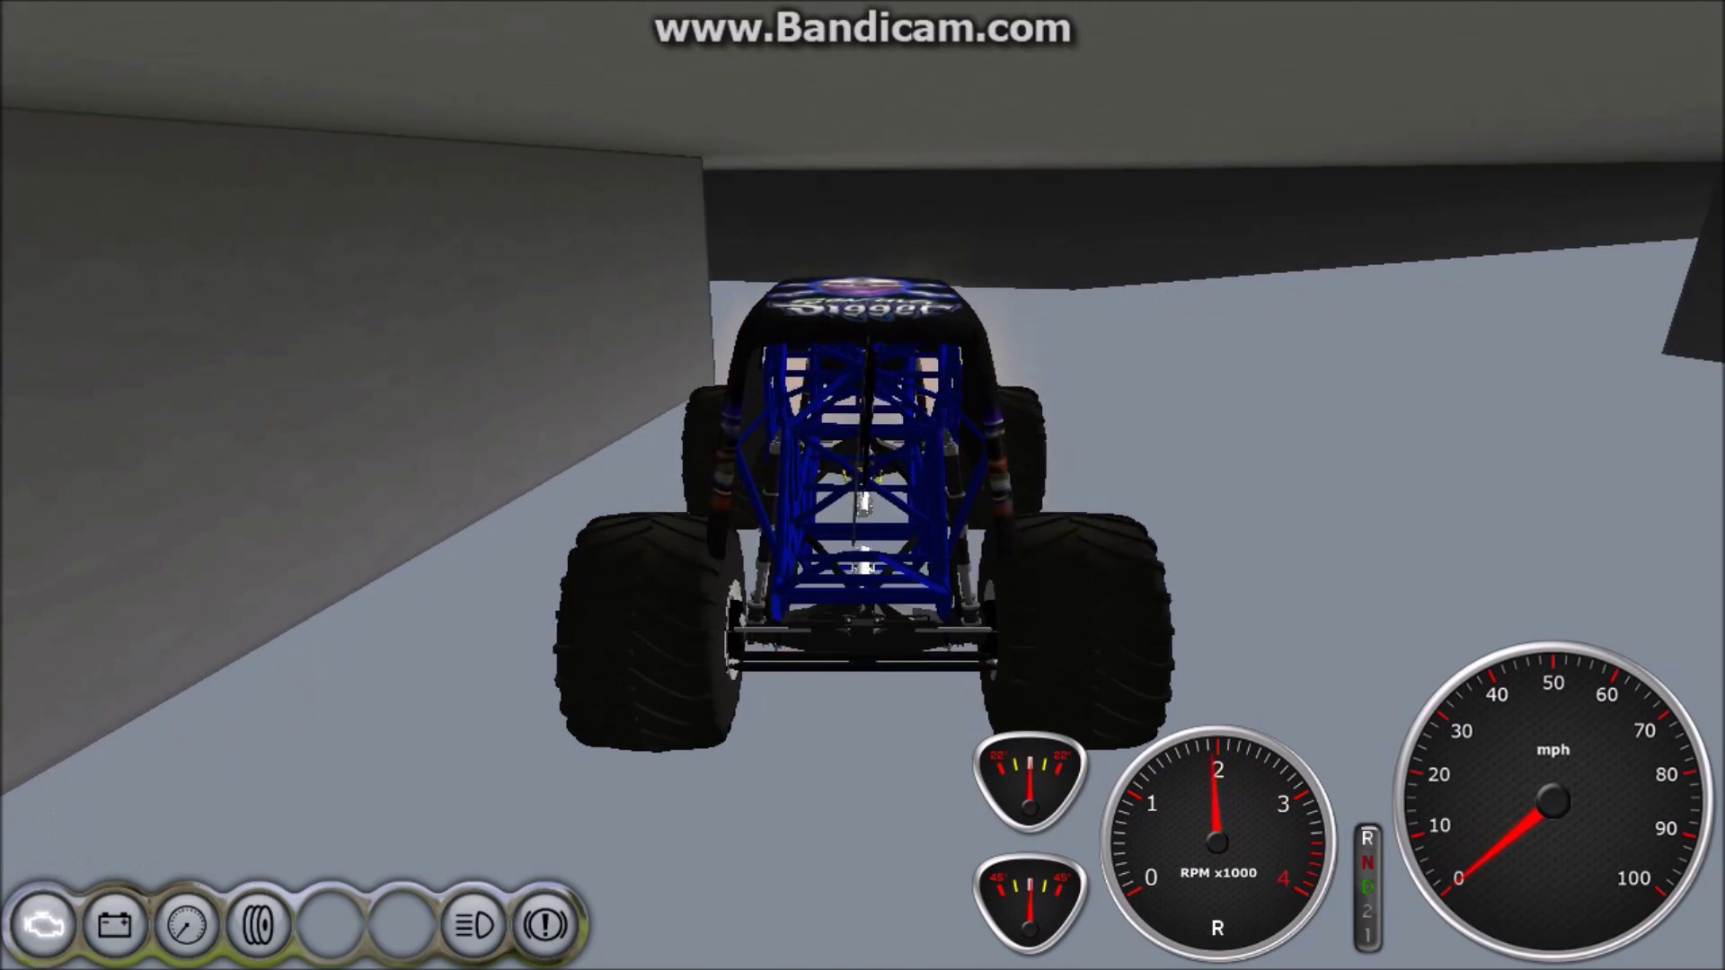
{"action": "key", "text": "Right"}
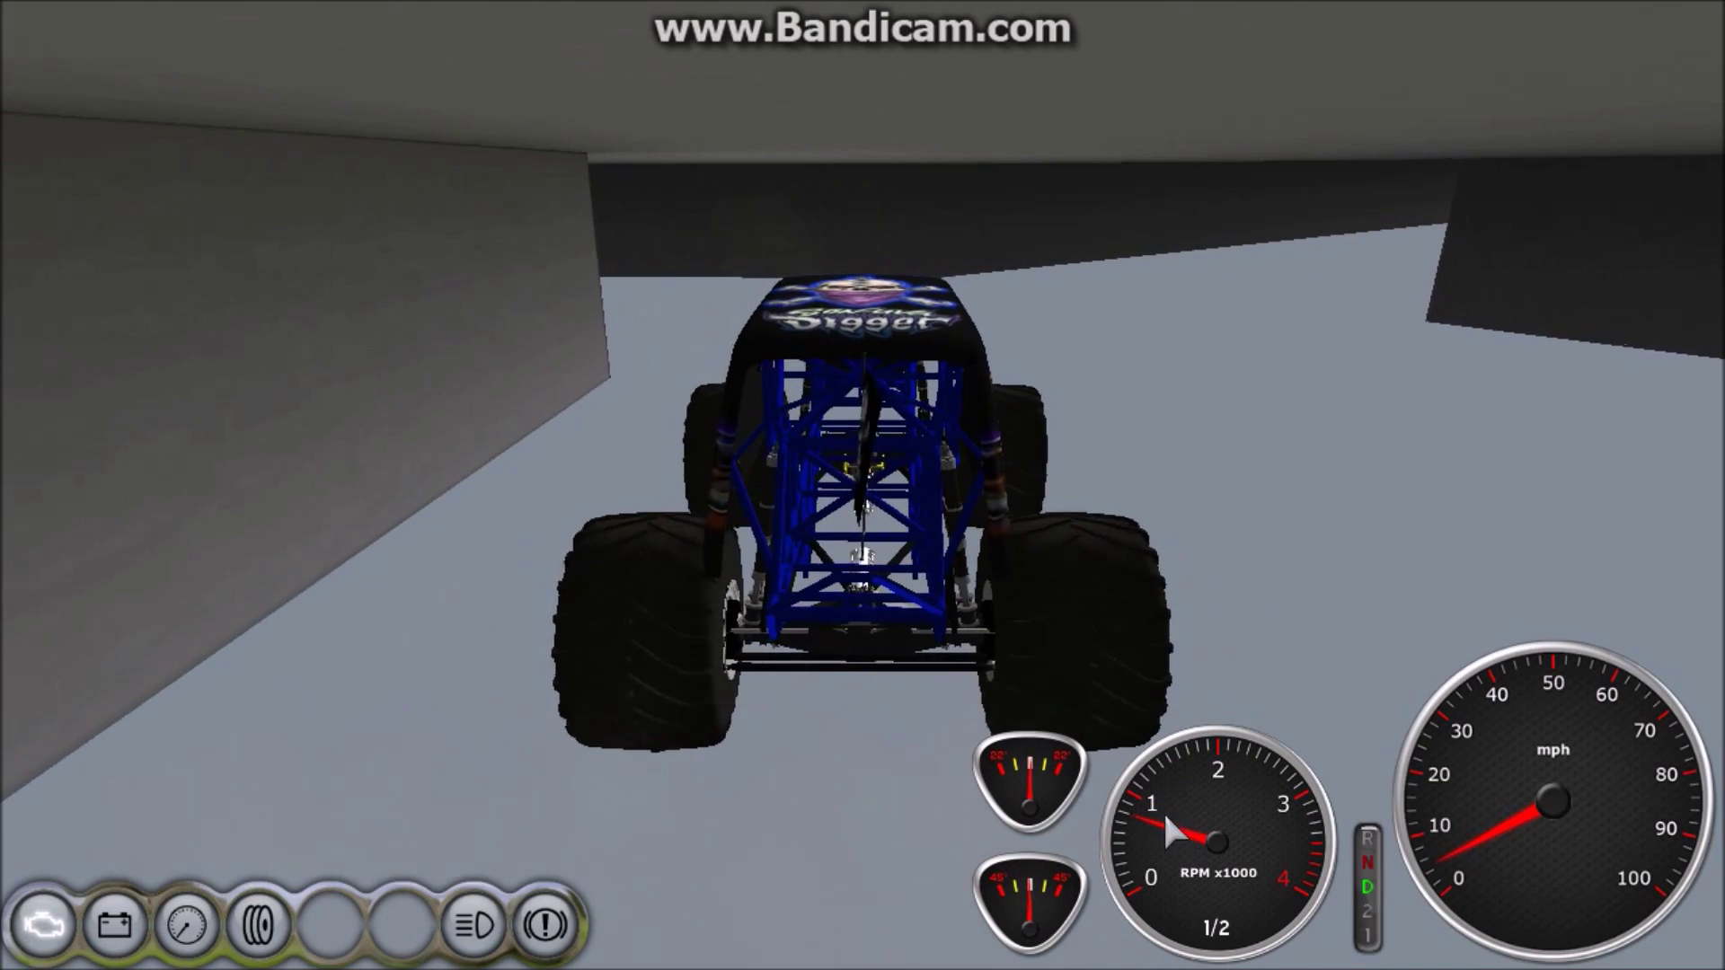
{"action": "key", "text": "Up"}
{"action": "key", "text": "Left"}
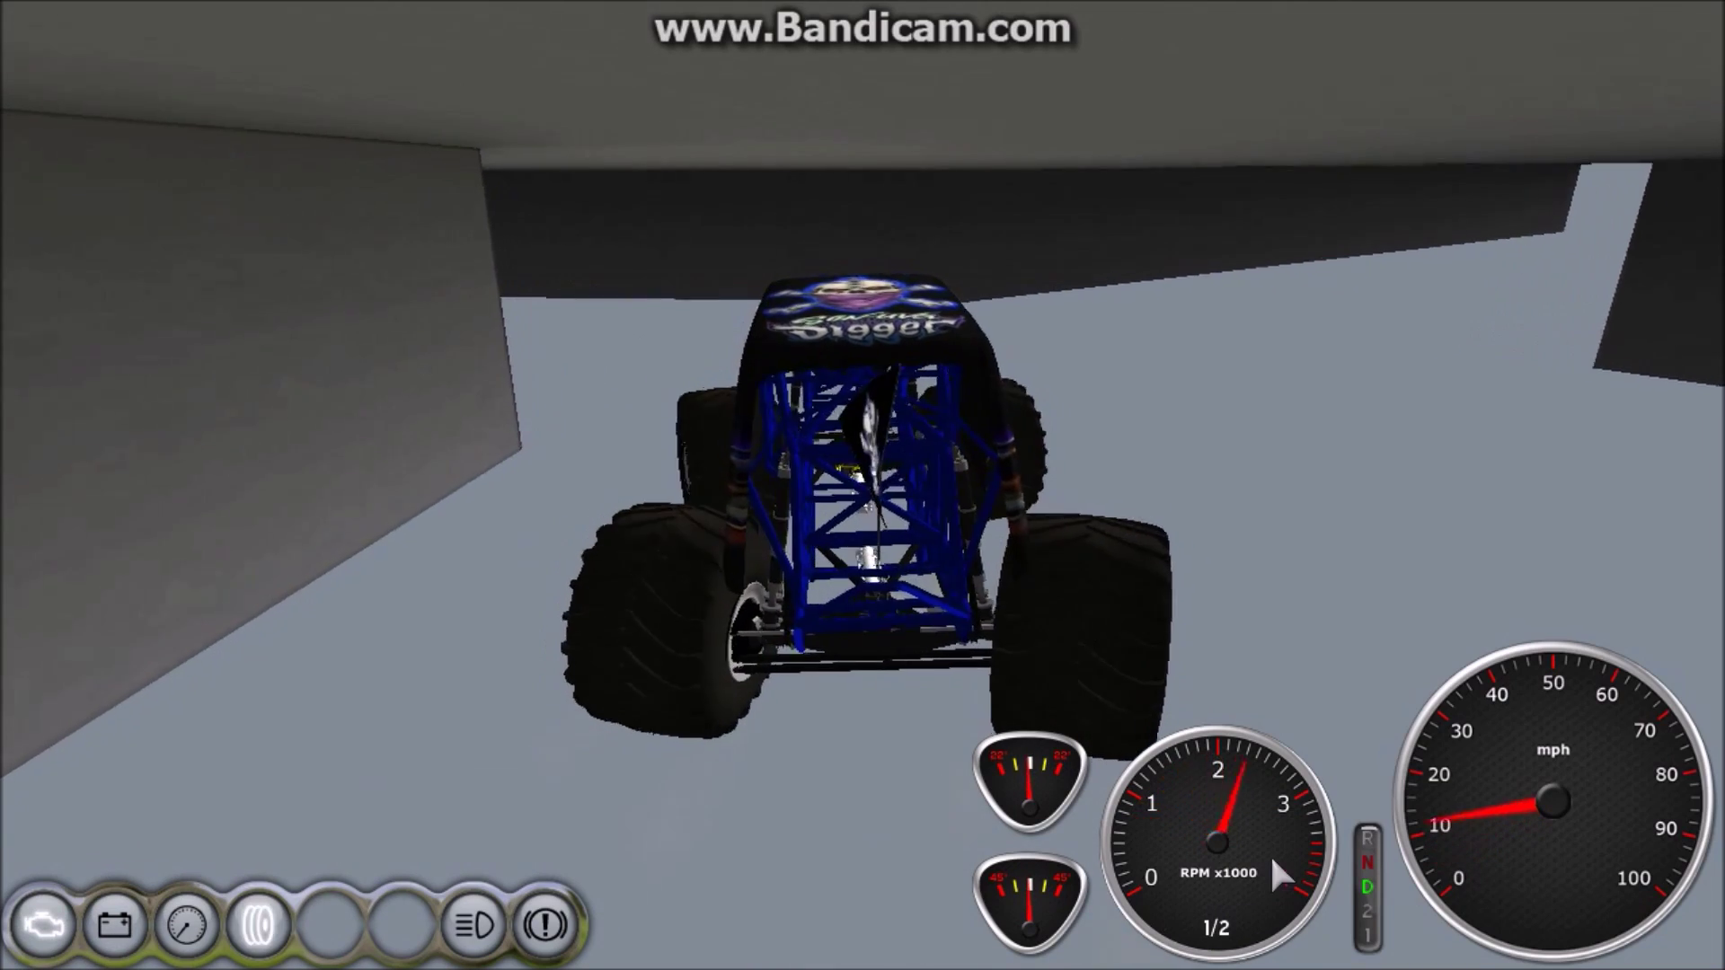
{"action": "key", "text": "Up"}
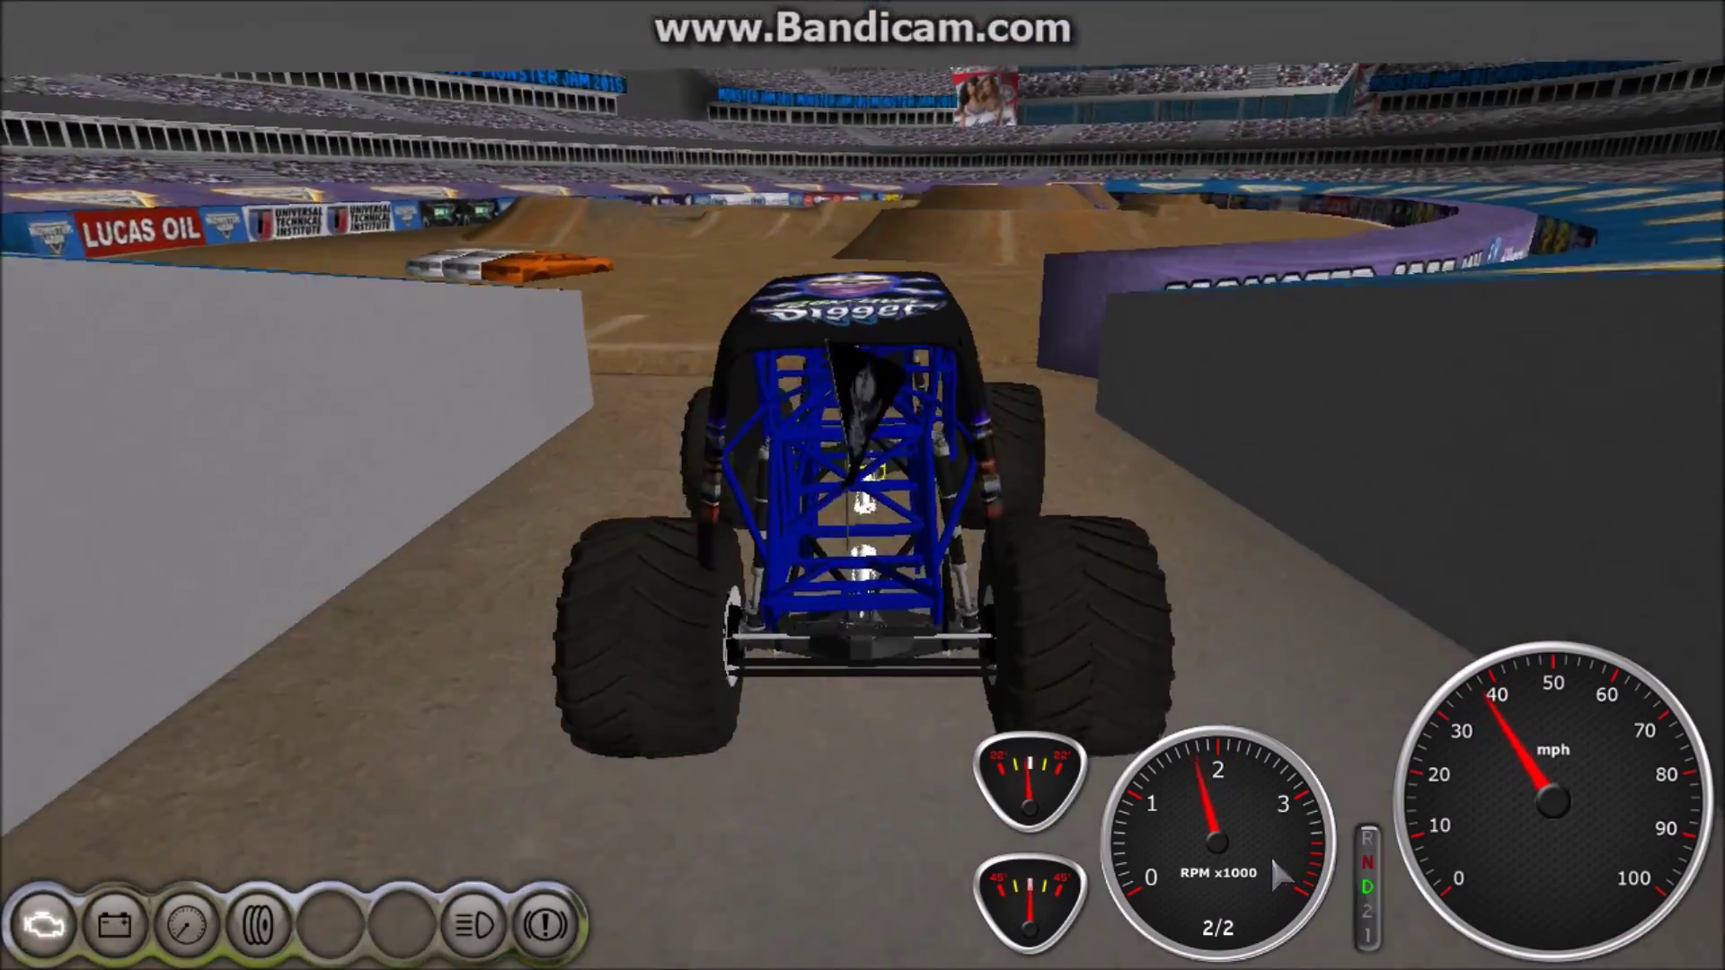
- Slow the truck on the arena dirt and toggle the dashboard gauges off and back on
{"action": "key", "text": "Down"}
{"action": "key", "text": "u"}
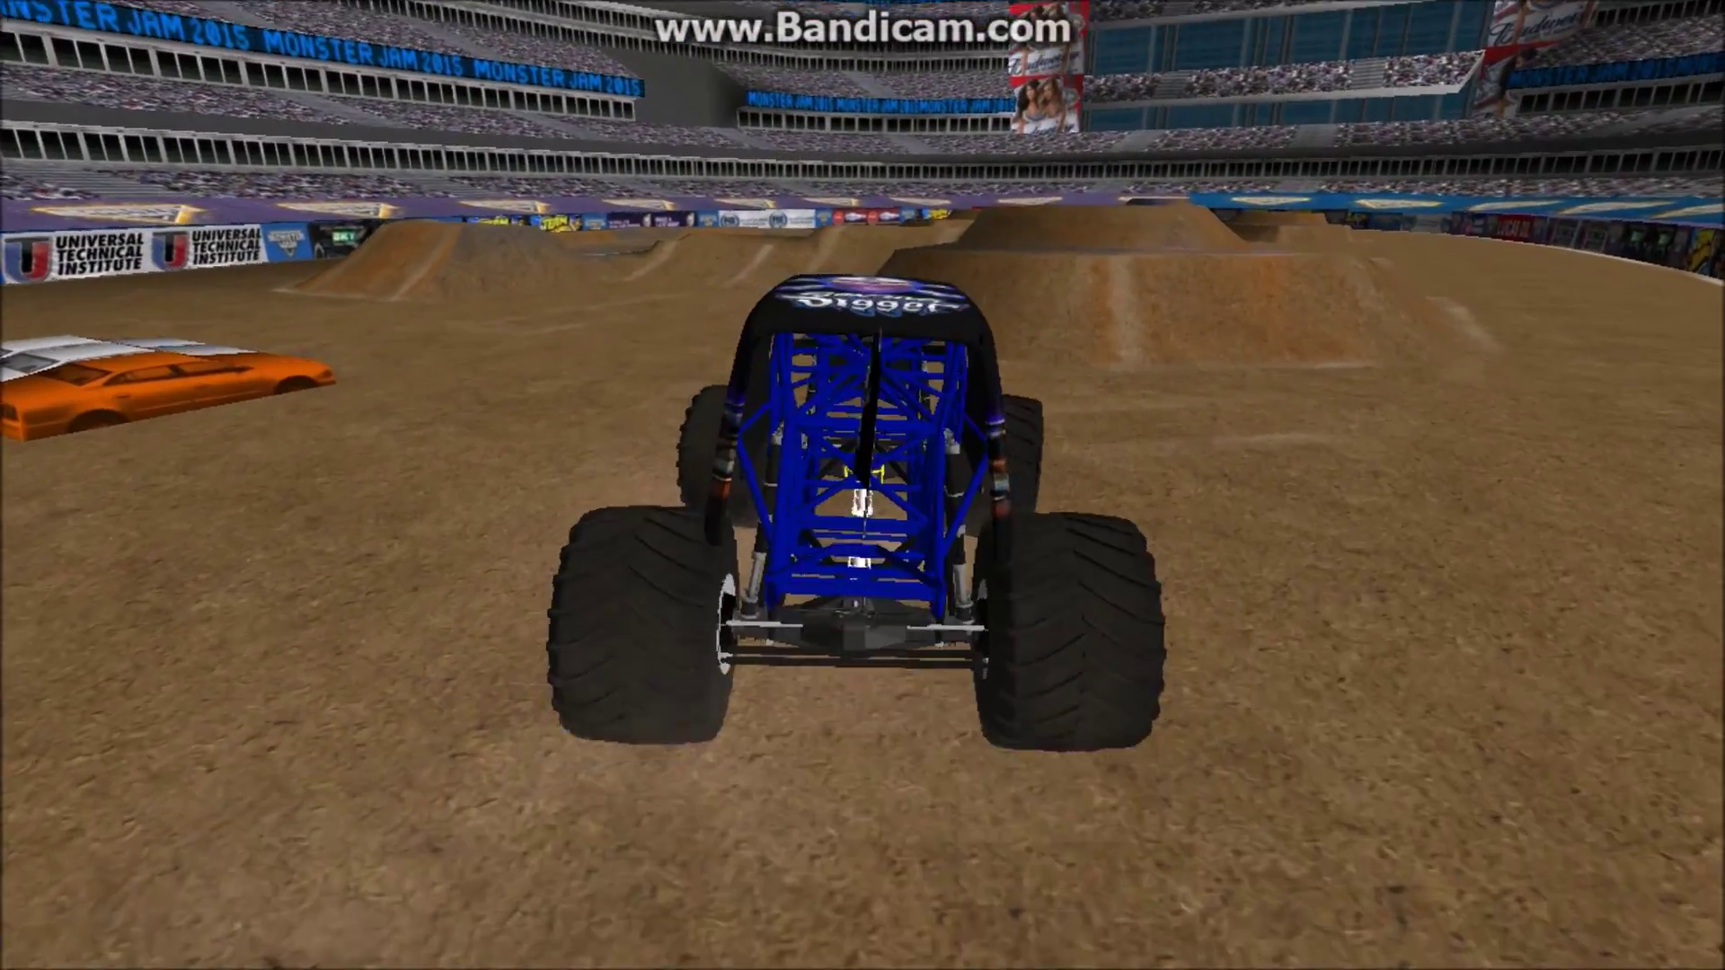
{"action": "key", "text": "u"}
{"action": "key", "text": "u"}
{"action": "key", "text": "u"}
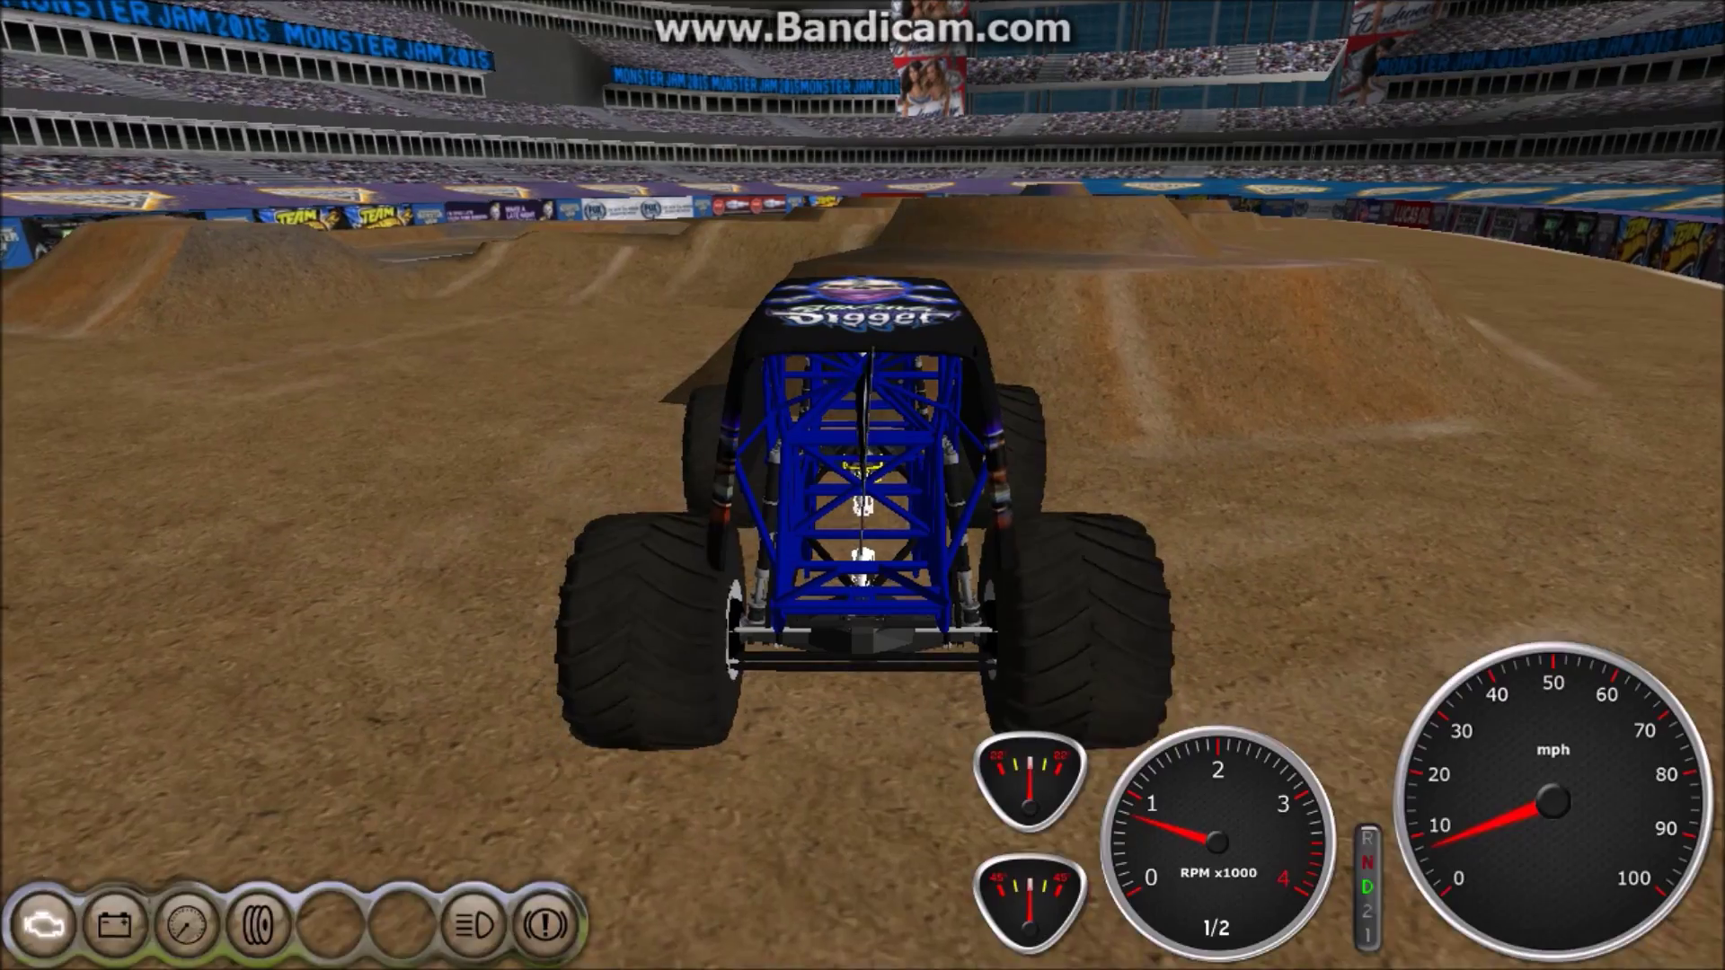
- Drive around the arena, switch through the cockpit view to the trackside camera, and hide the dashboard gauges
{"action": "key", "text": "Up"}
{"action": "key", "text": "Right"}
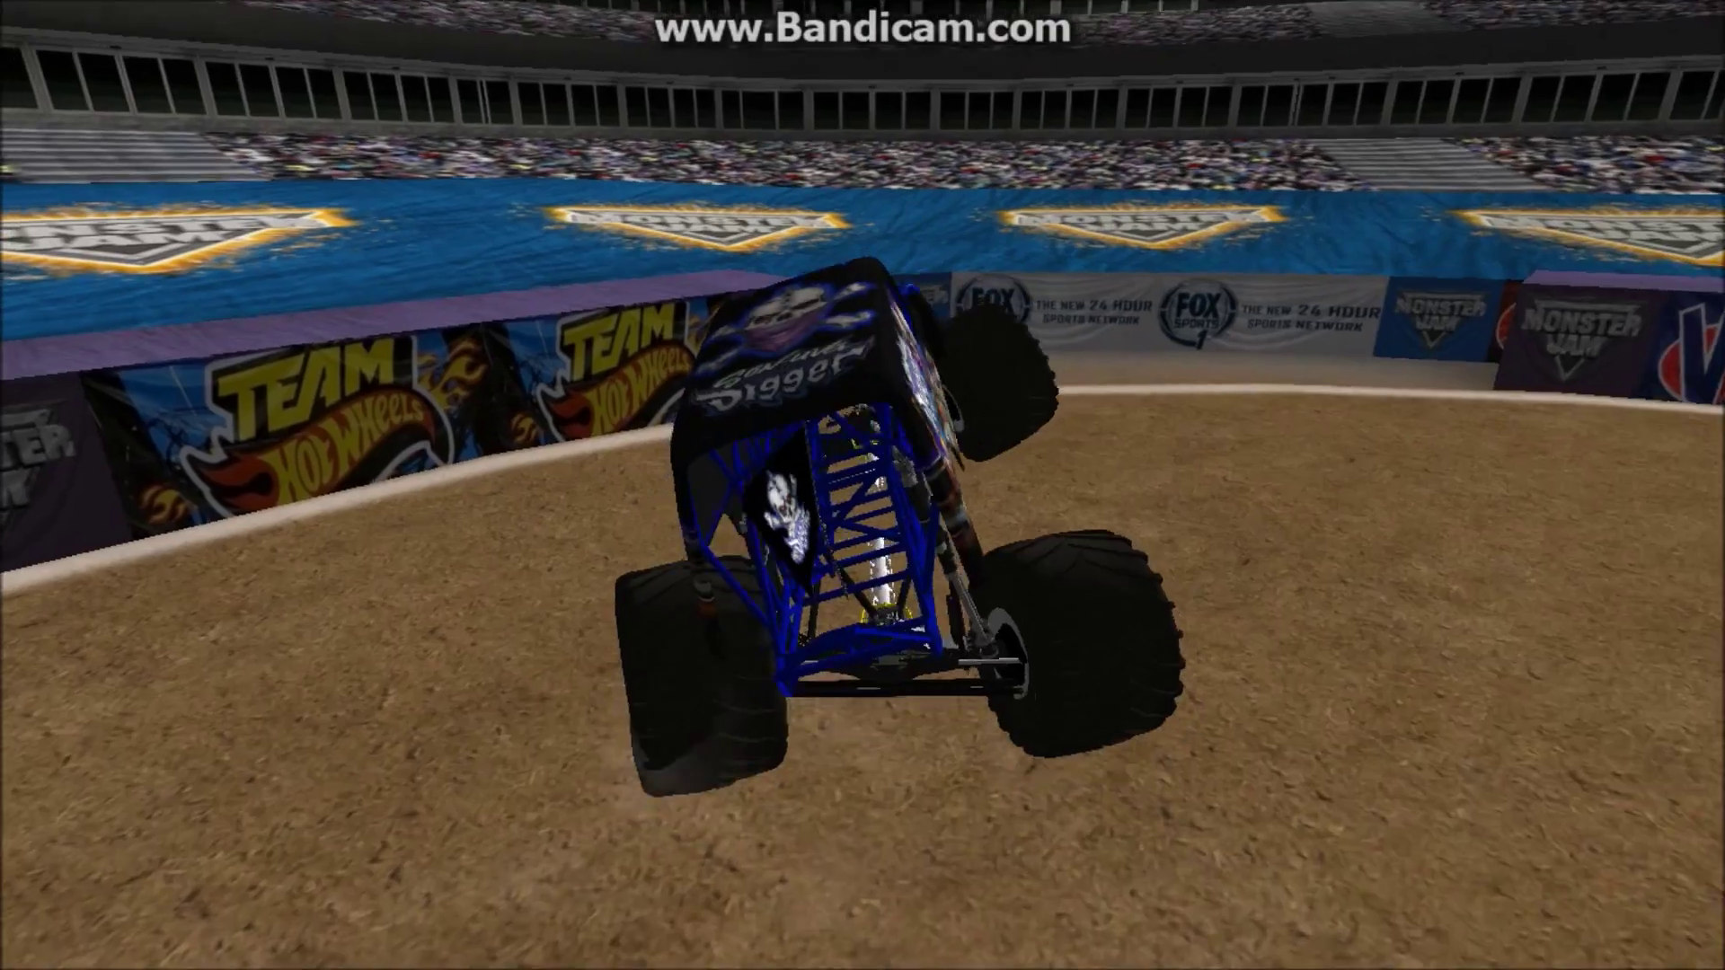
{"action": "key", "text": "c"}
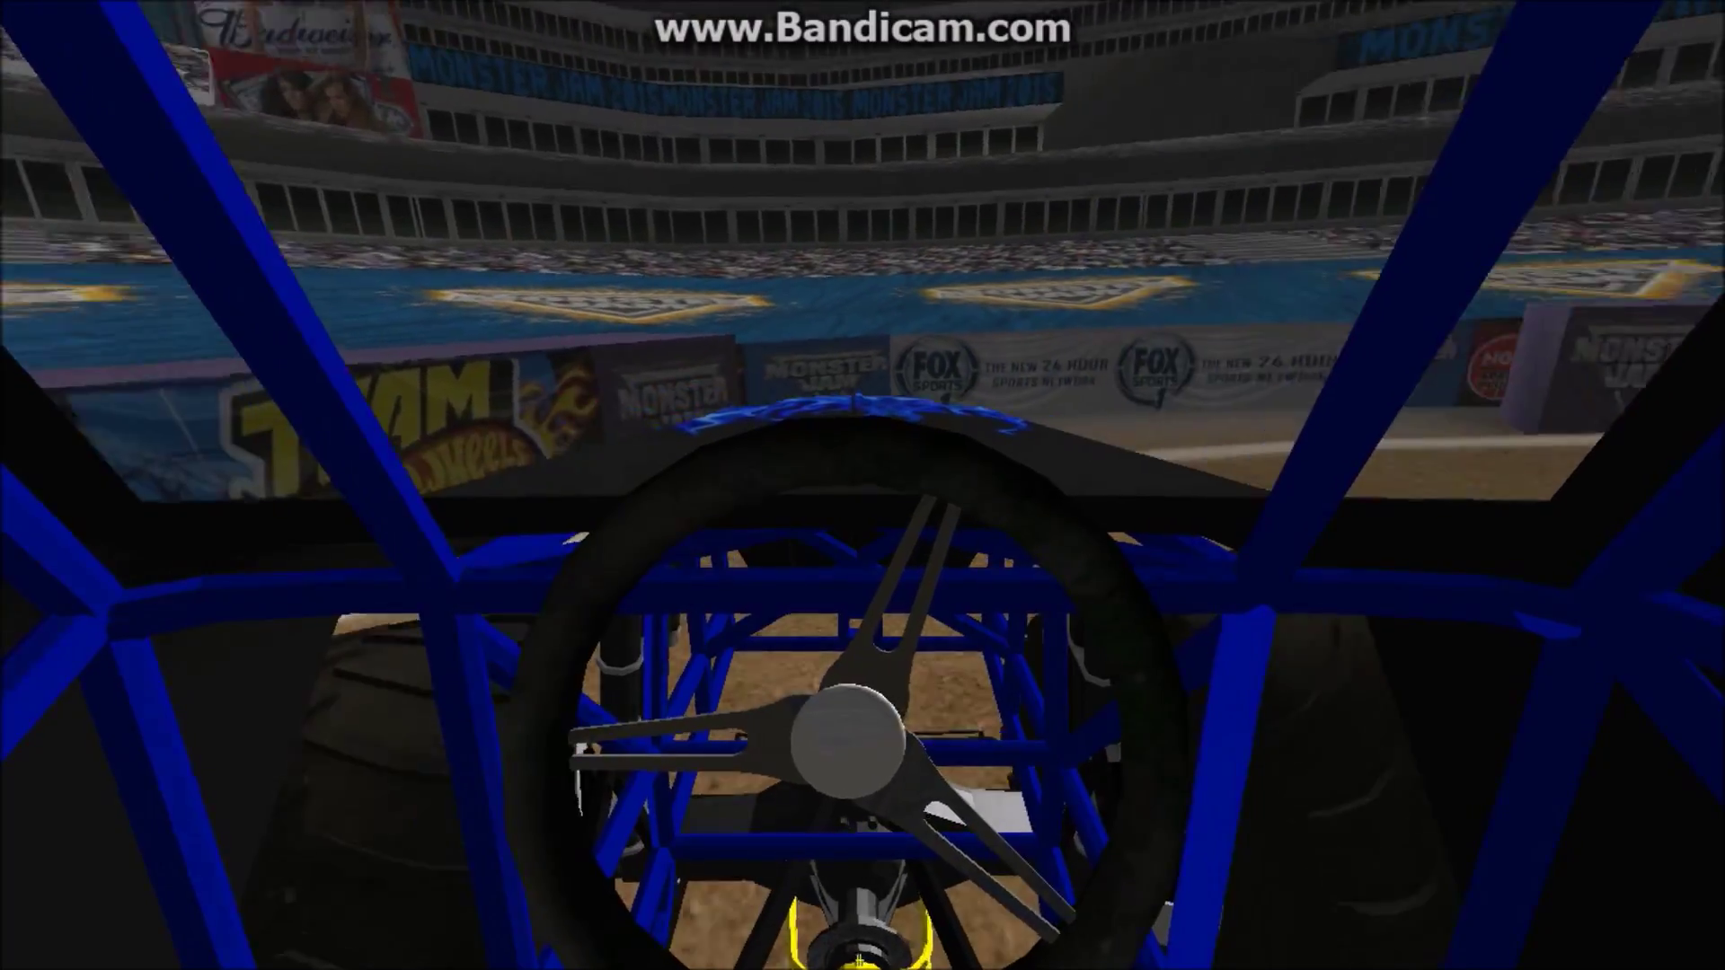
{"action": "key", "text": "c"}
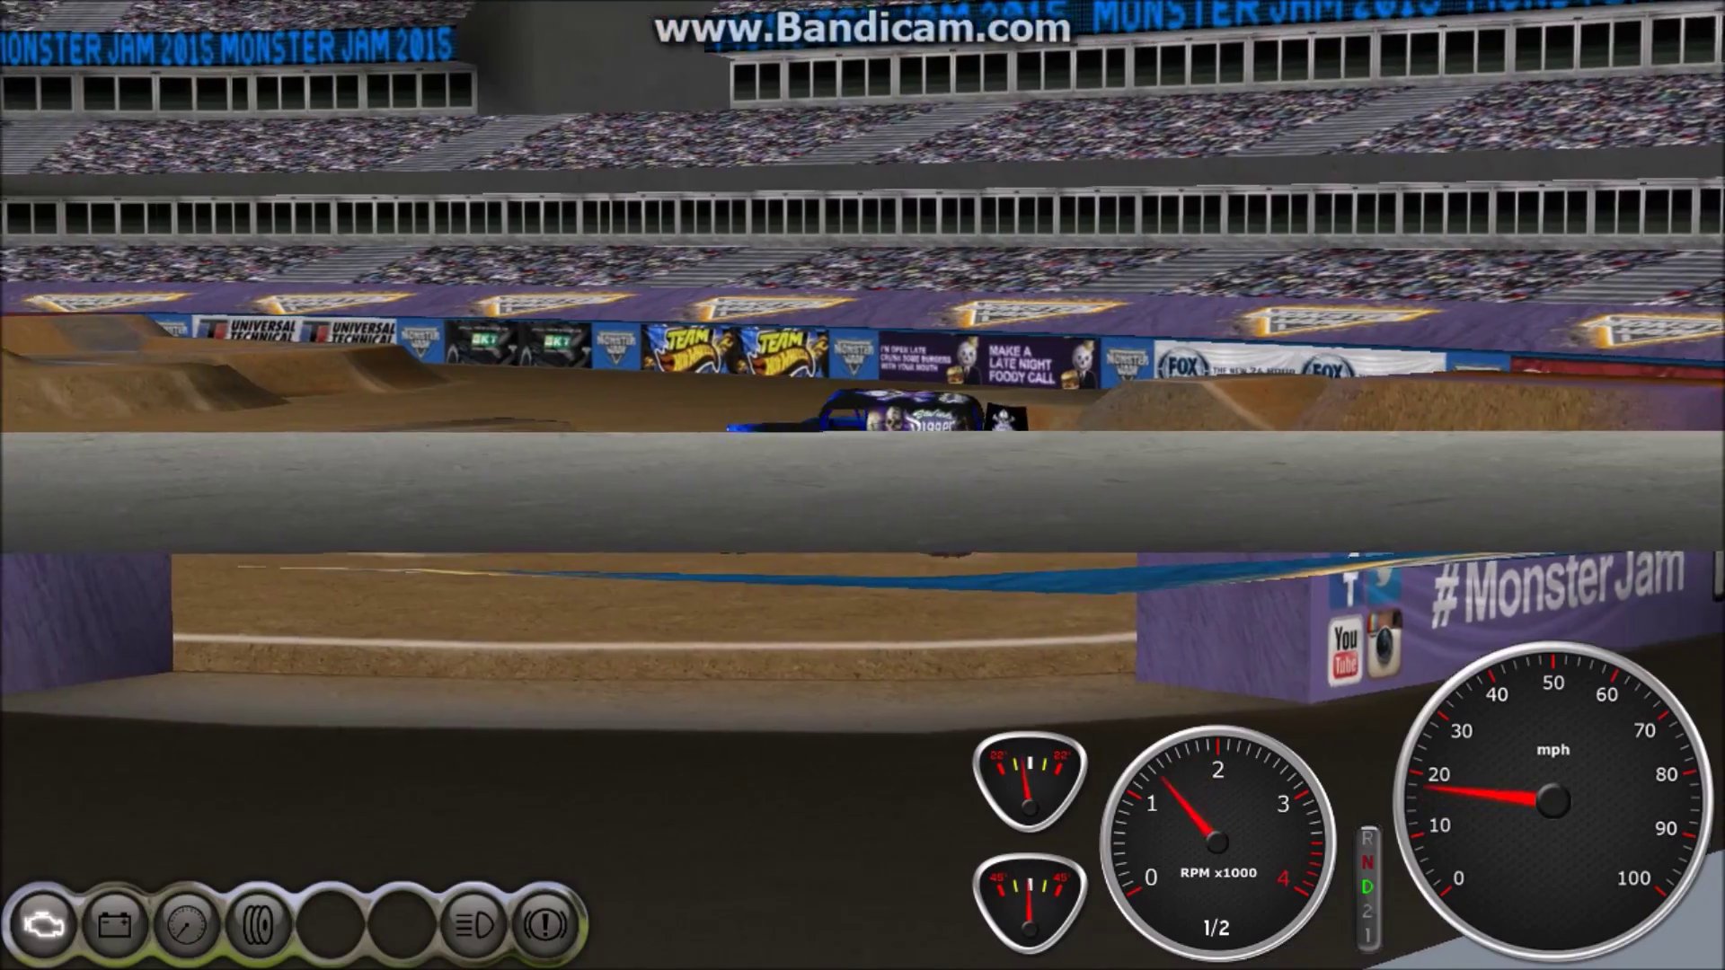
{"action": "key", "text": "u"}
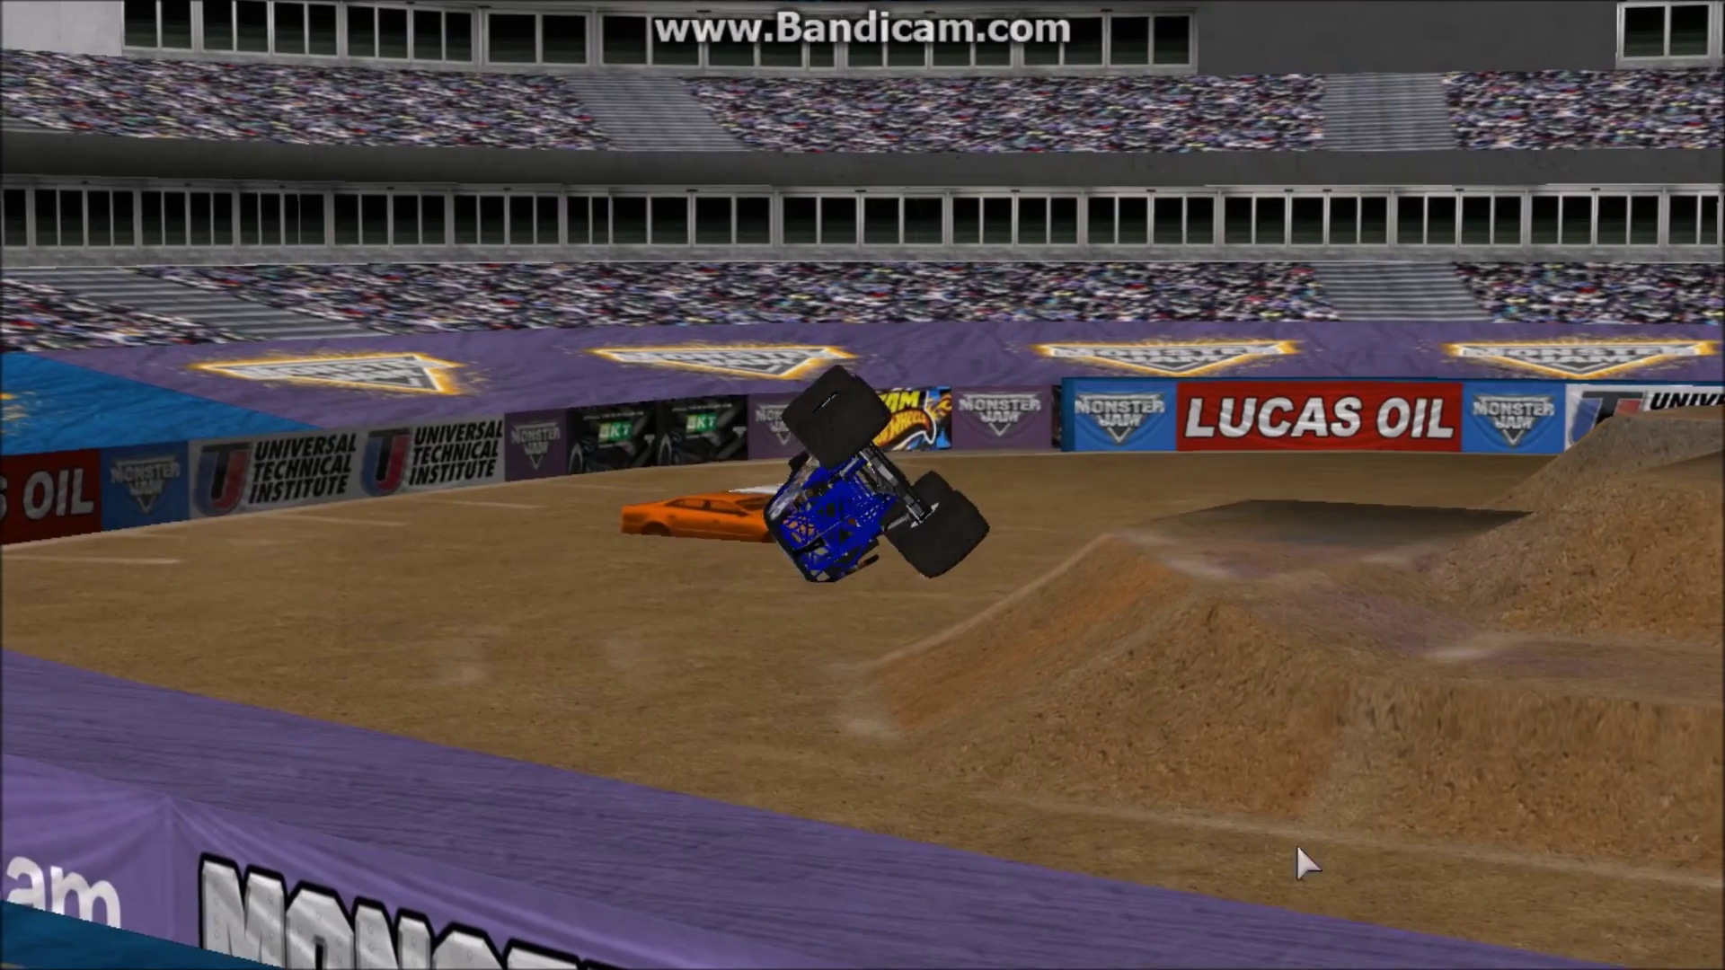
- Orbit the camera around the truck to view its side and rear, and narrow the field of view to 55
{"action": "left_click_drag", "start_coordinate": [865, 464], "coordinate": [1086, 548]}
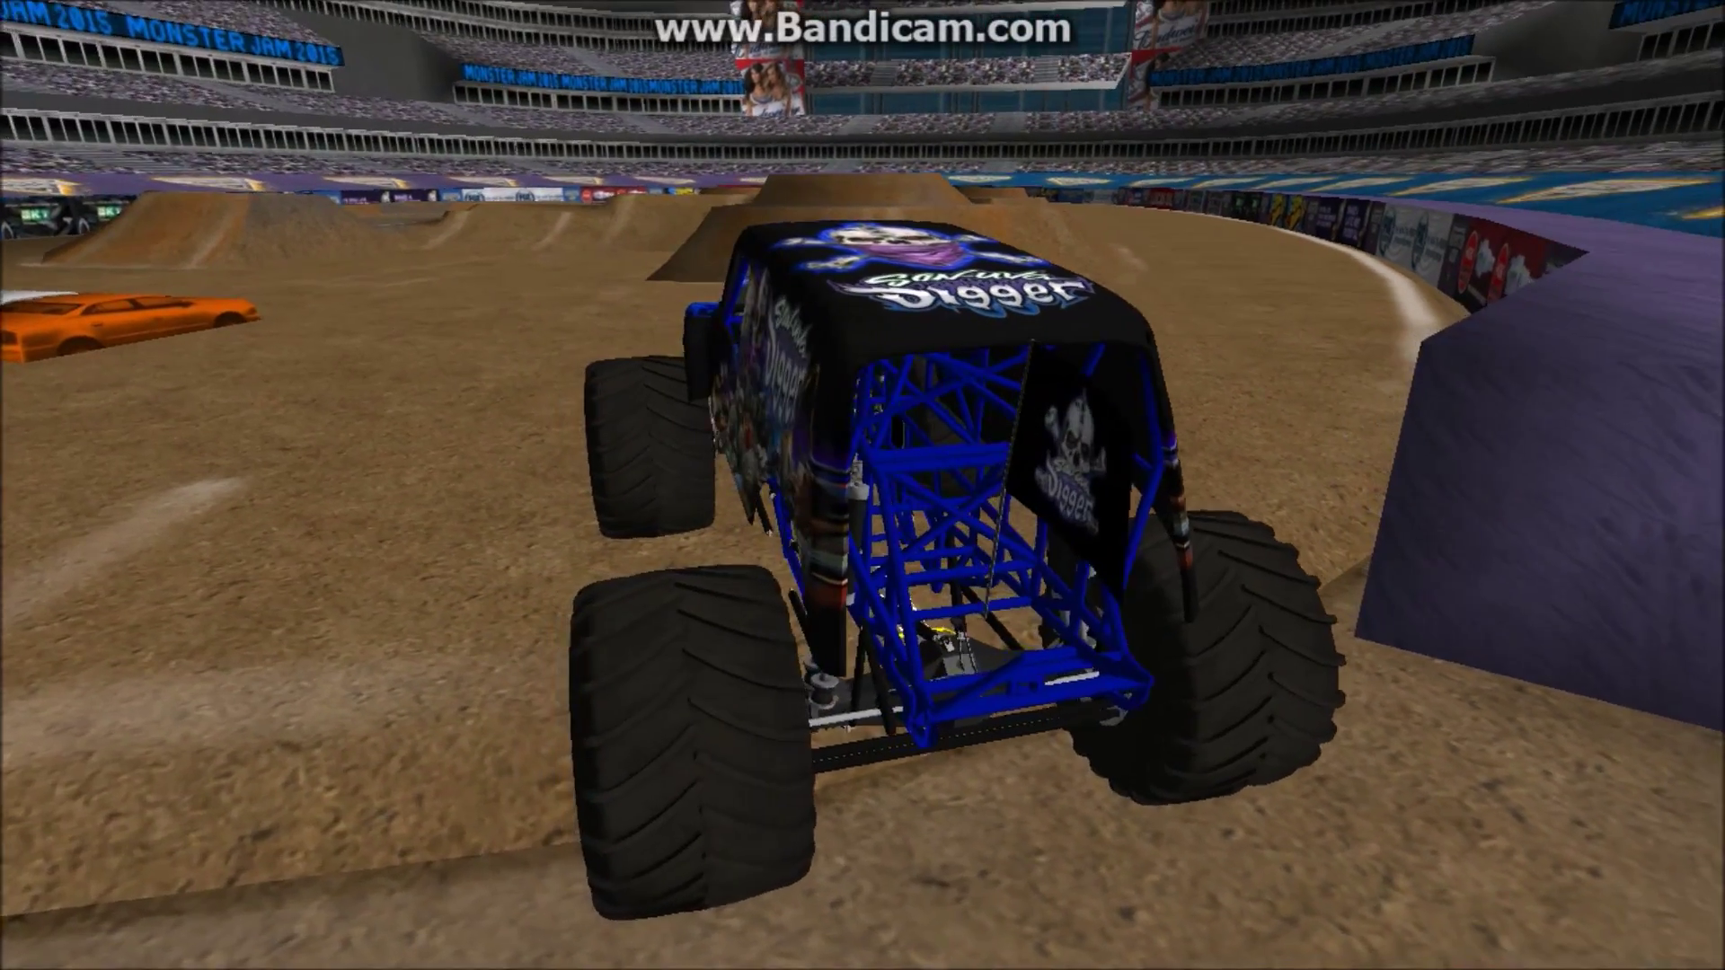
{"action": "key", "text": "KP_7"}
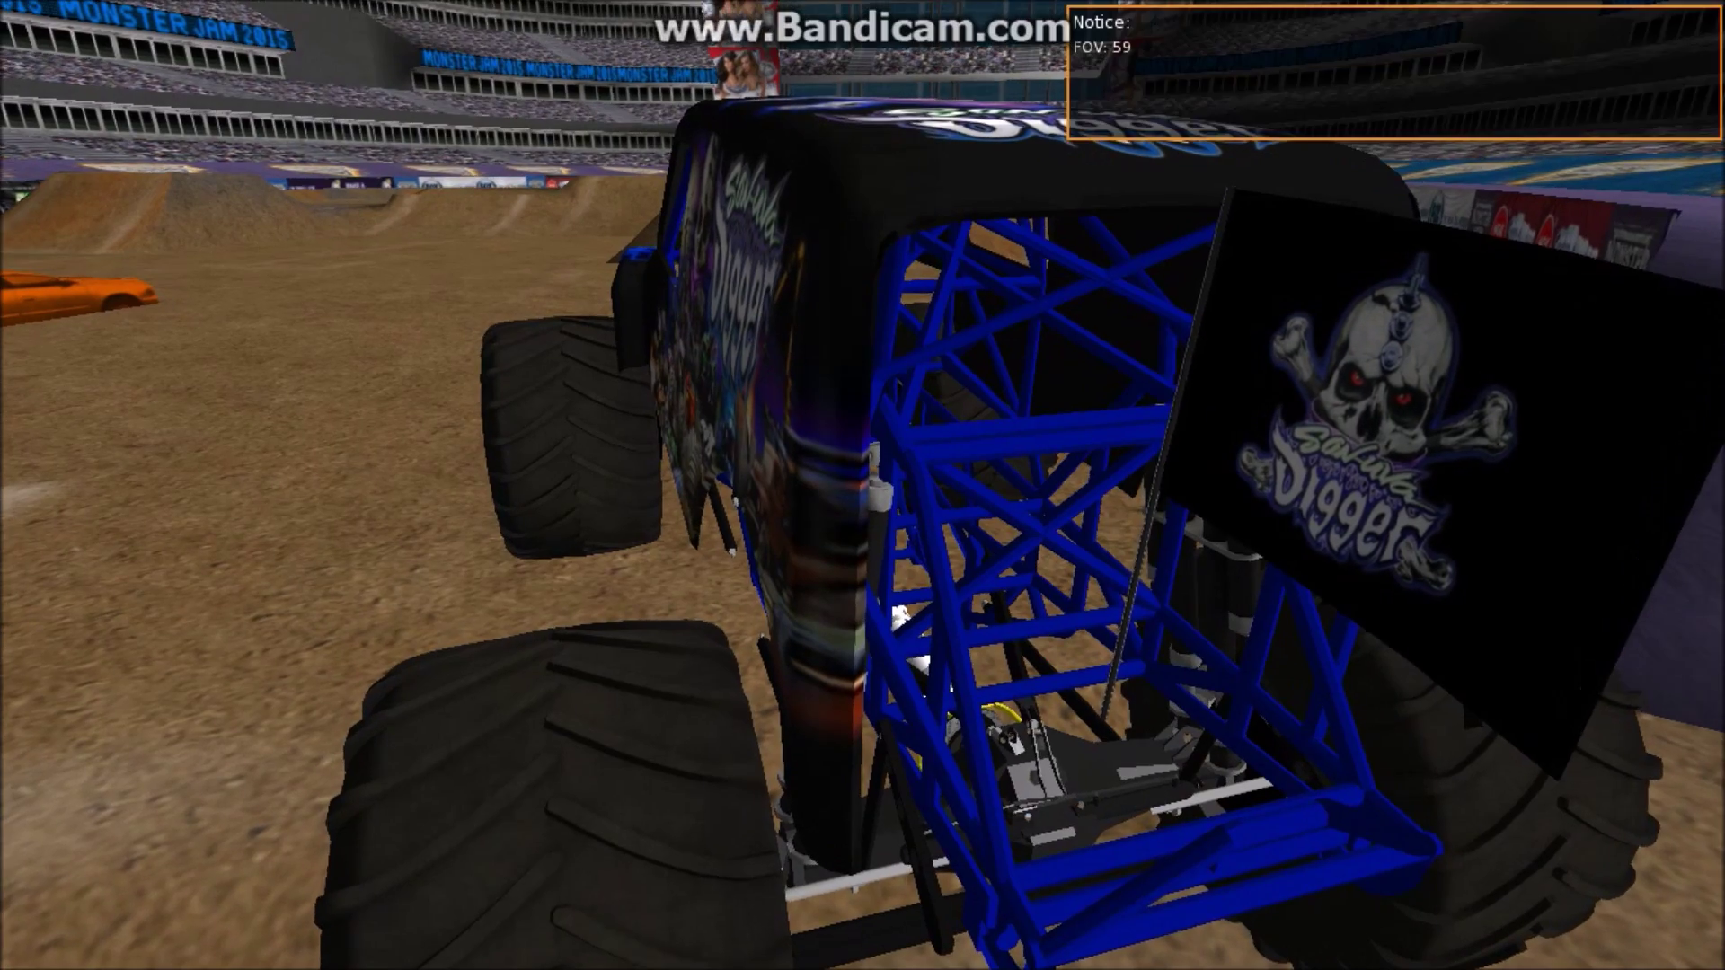
{"action": "key", "text": "KP_4"}
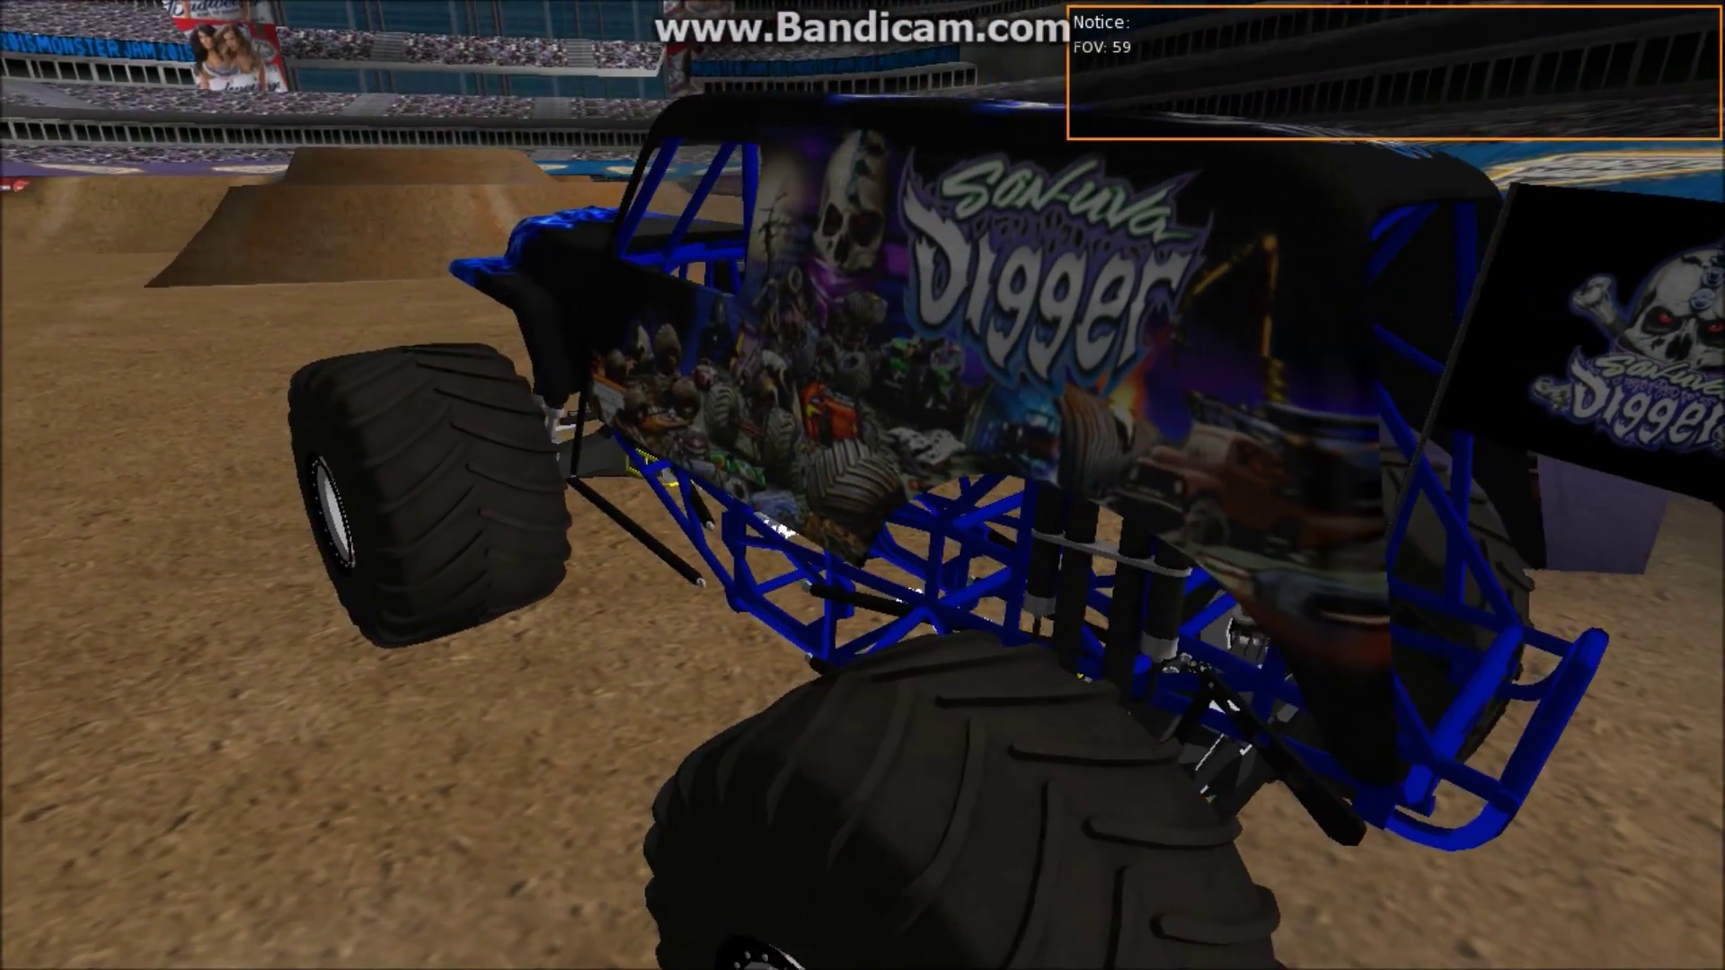
{"action": "key", "text": "KP_2"}
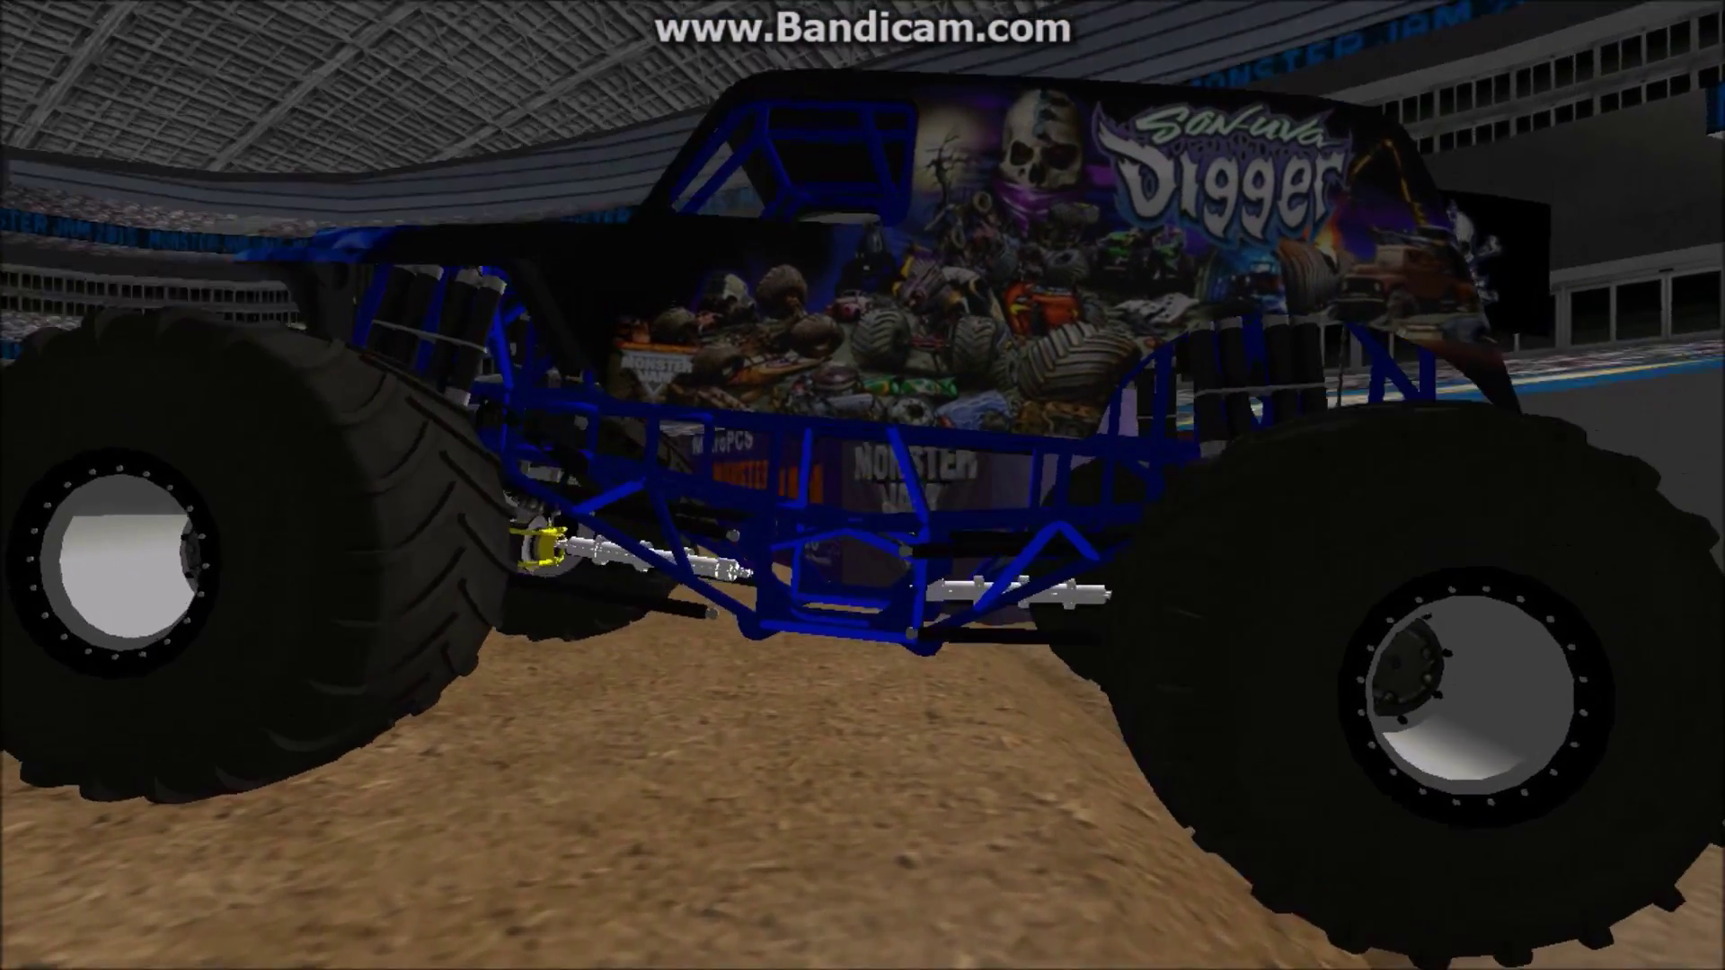
{"action": "key", "text": "KP_7"}
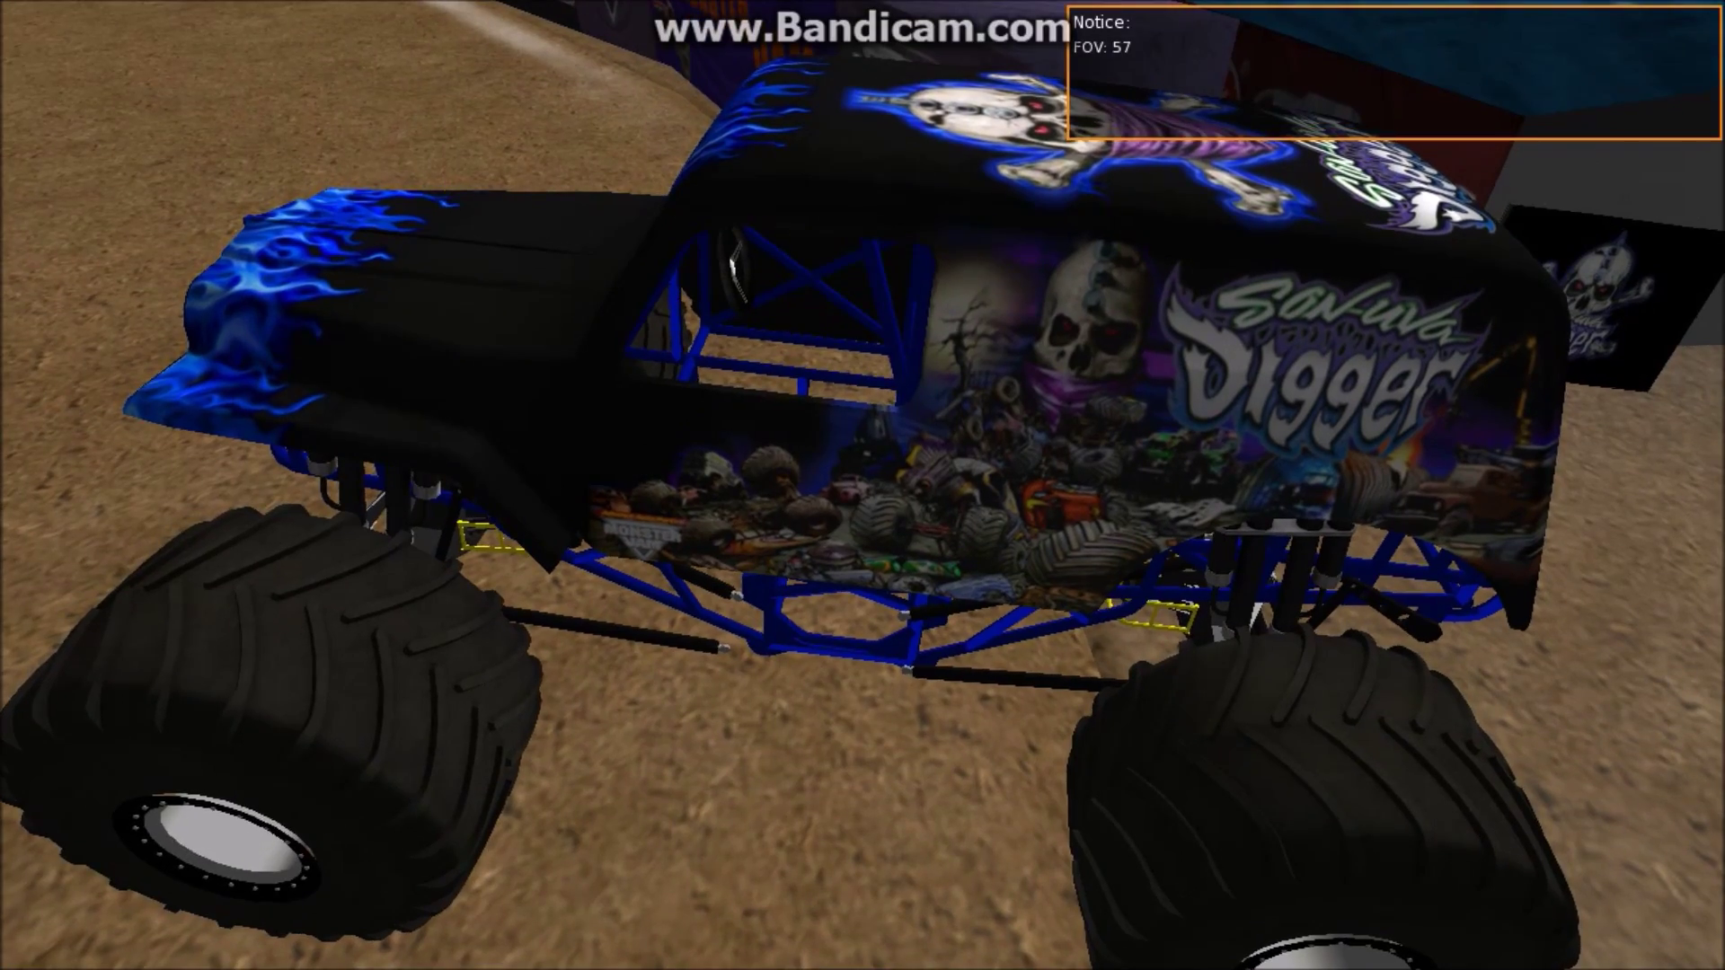
{"action": "key", "text": "KP_5"}
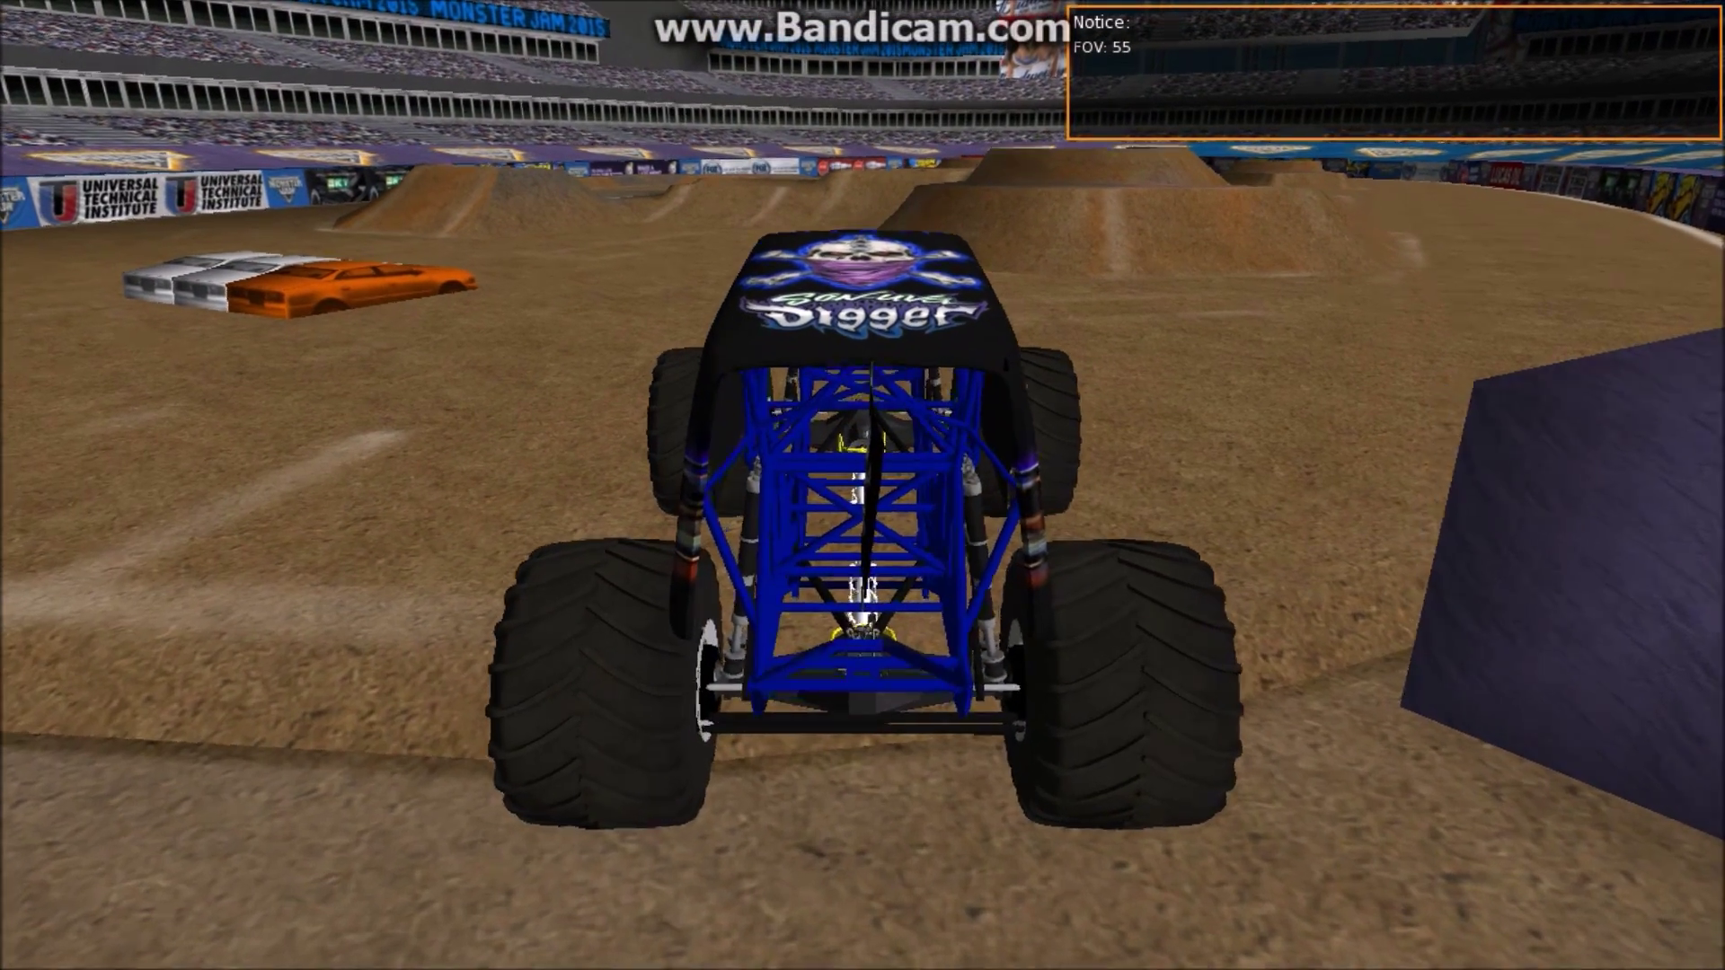
- Zoom the camera in and out on the truck and frame it from behind
{"action": "key", "text": "Page_Up"}
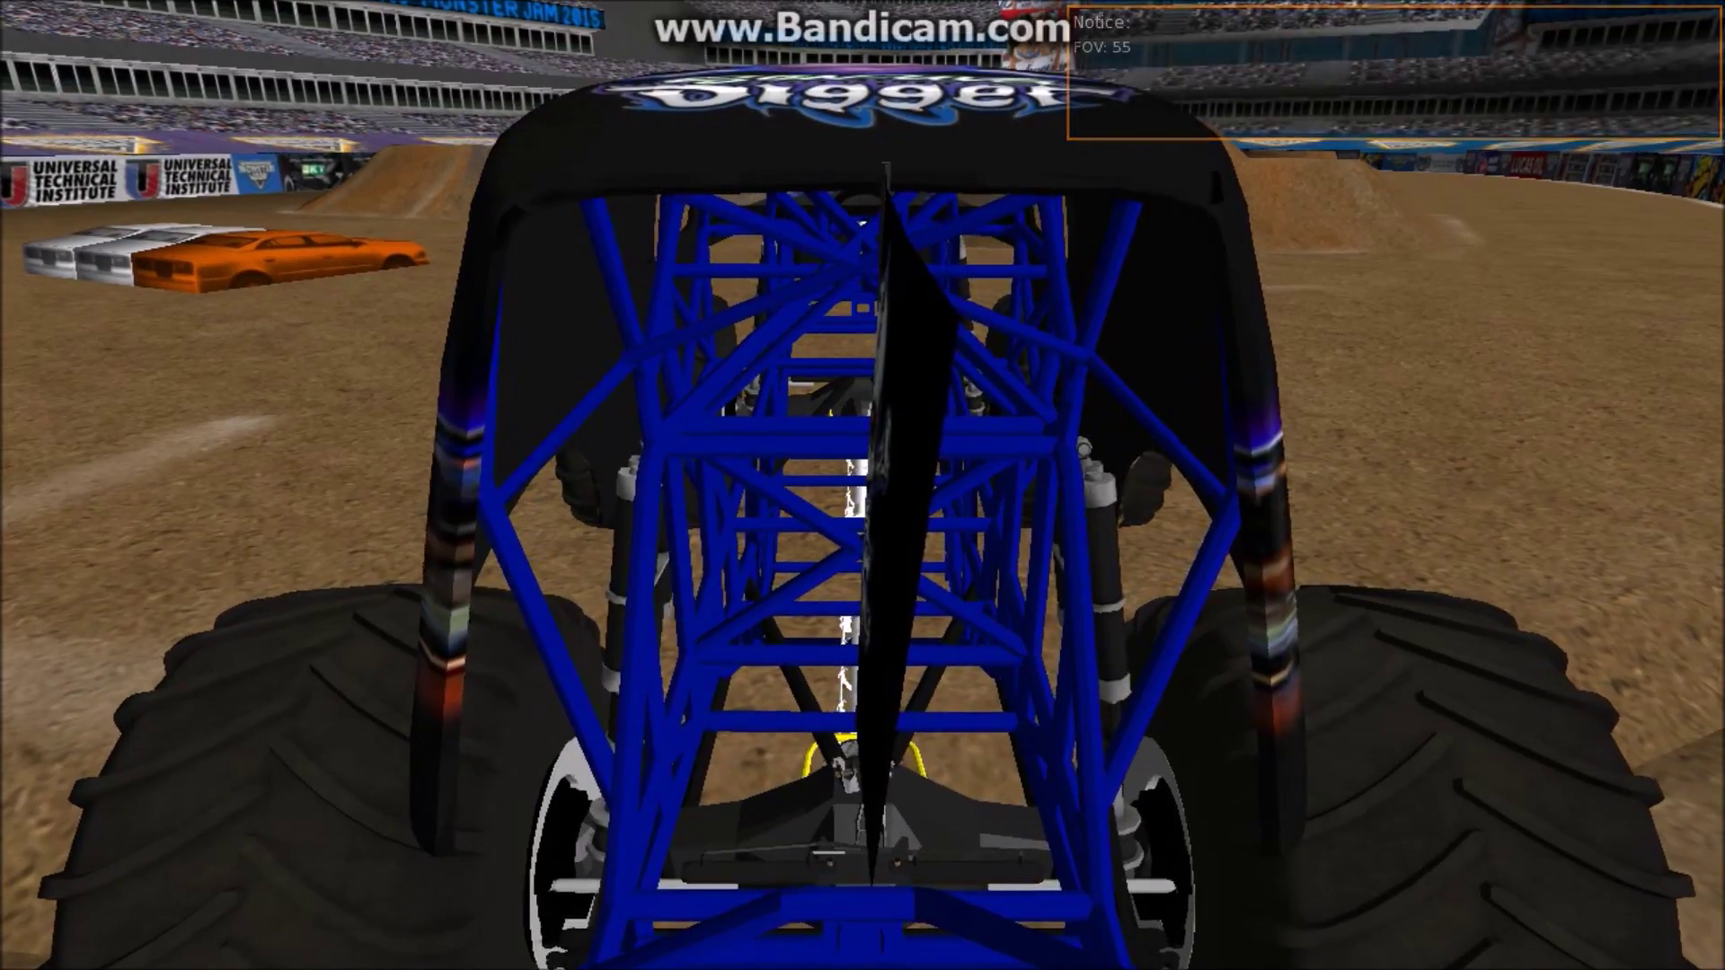
{"action": "key", "text": "Page_Down"}
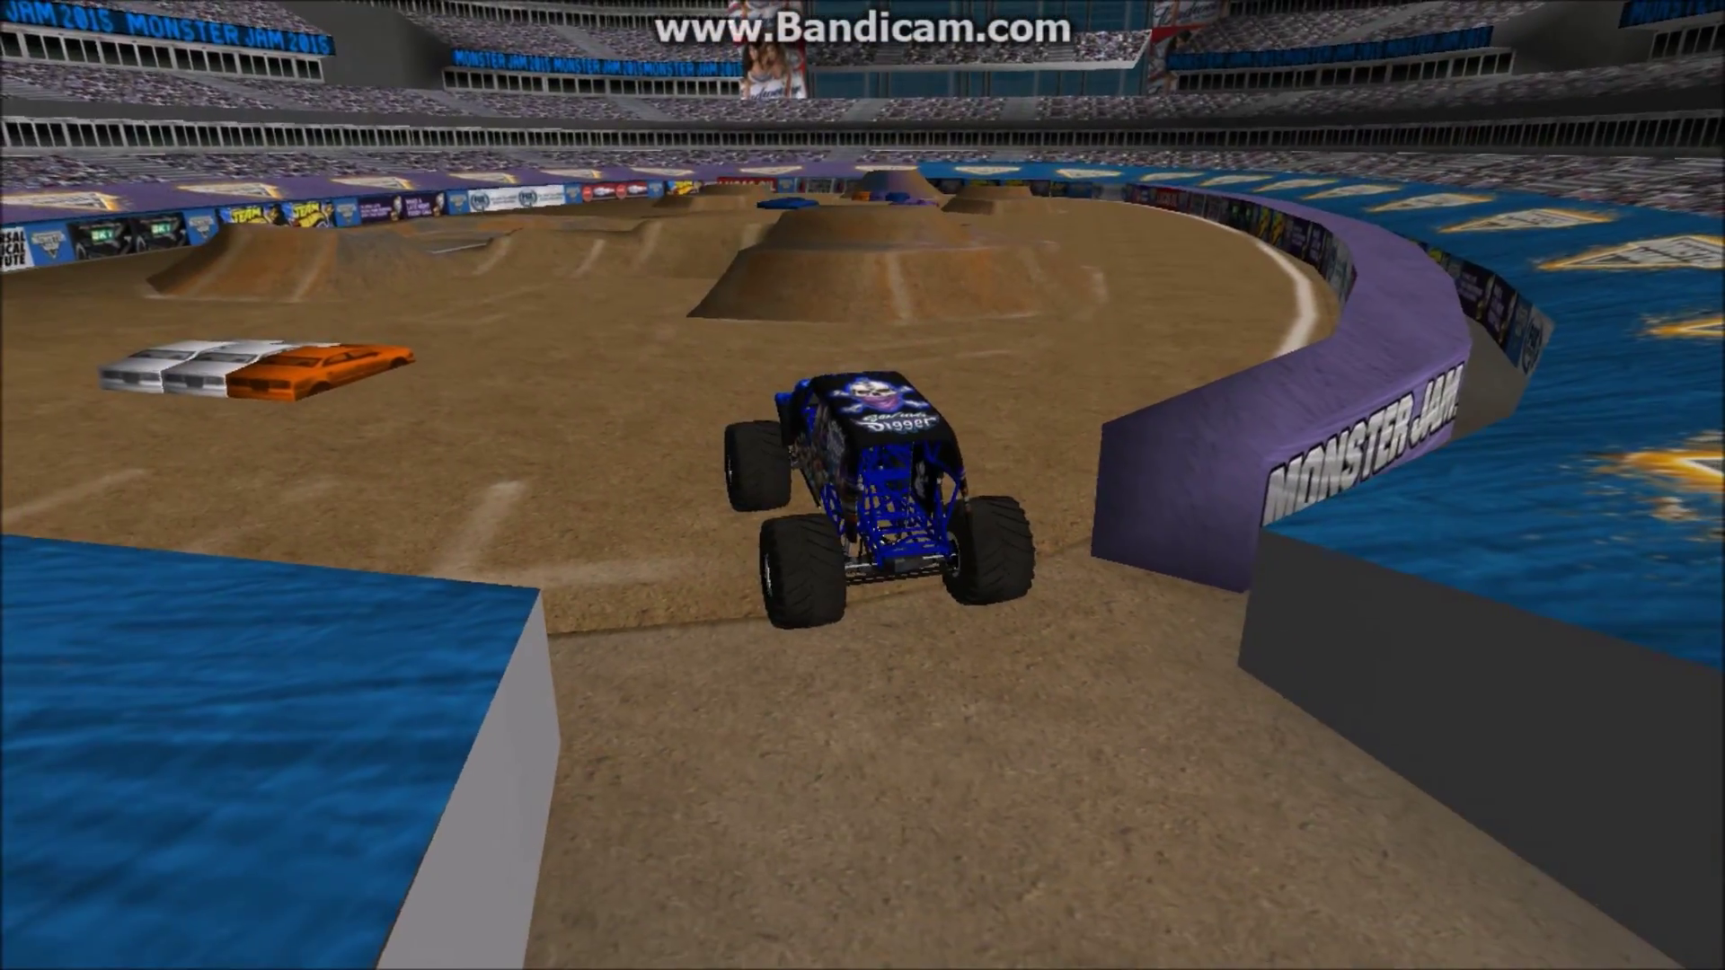
{"action": "key", "text": "Down"}
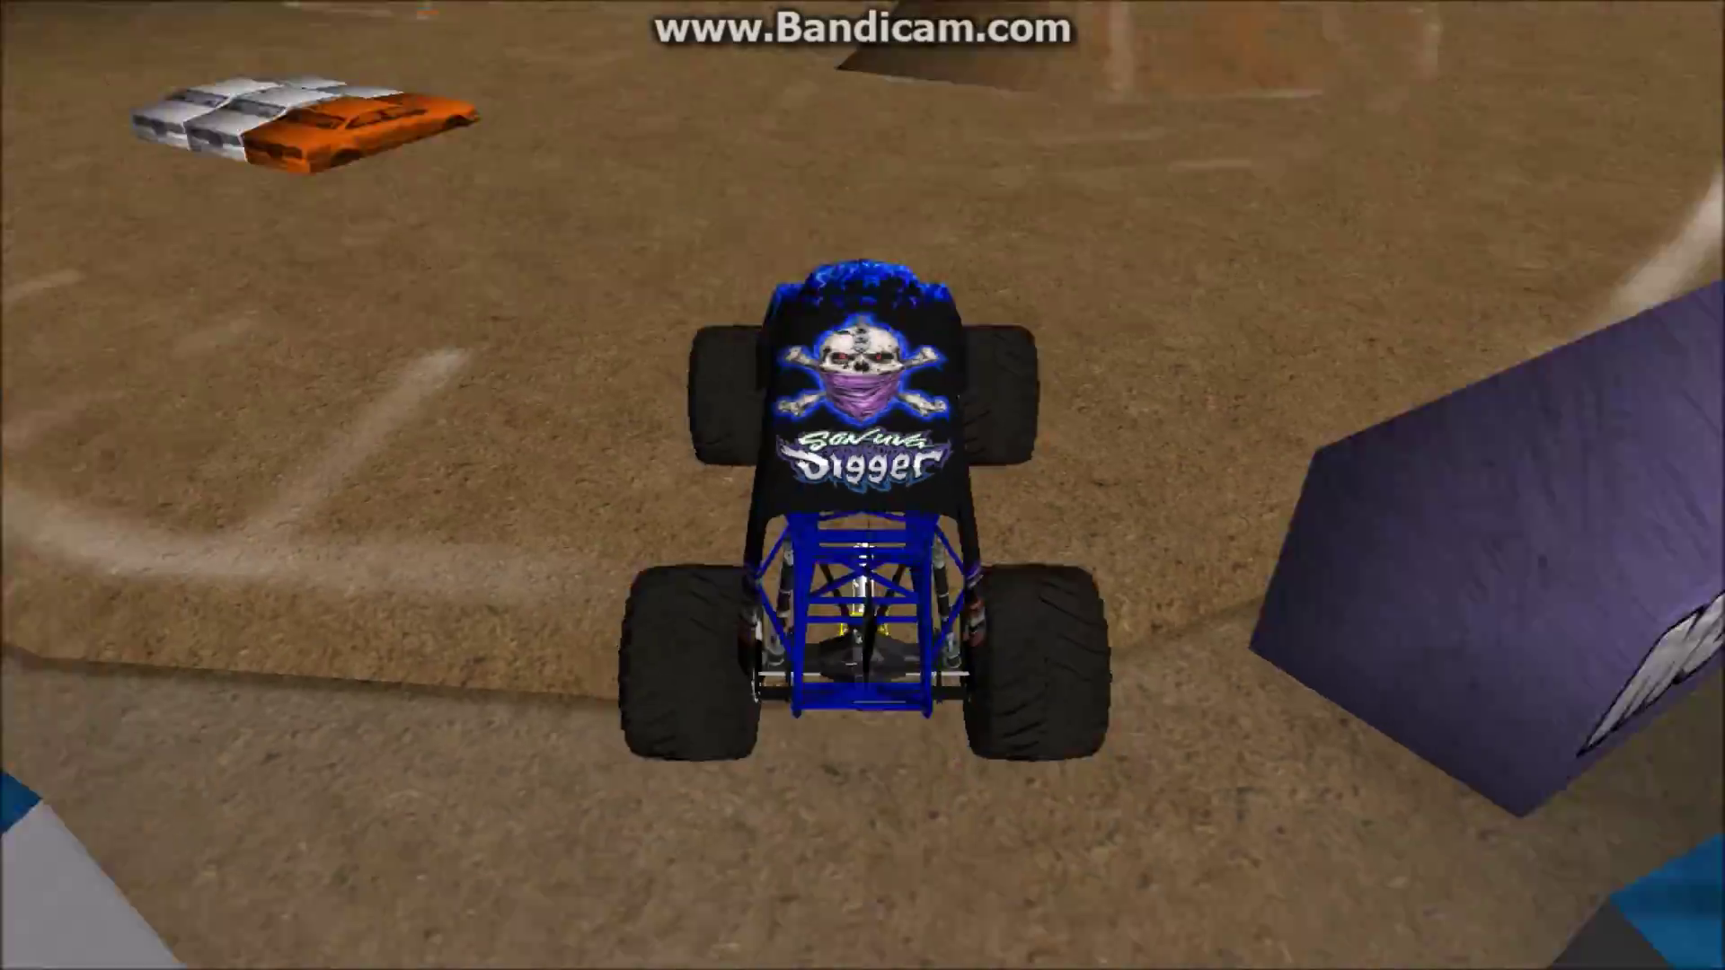
{"action": "key", "text": "Page_Down"}
{"action": "key", "text": "Page_Up"}
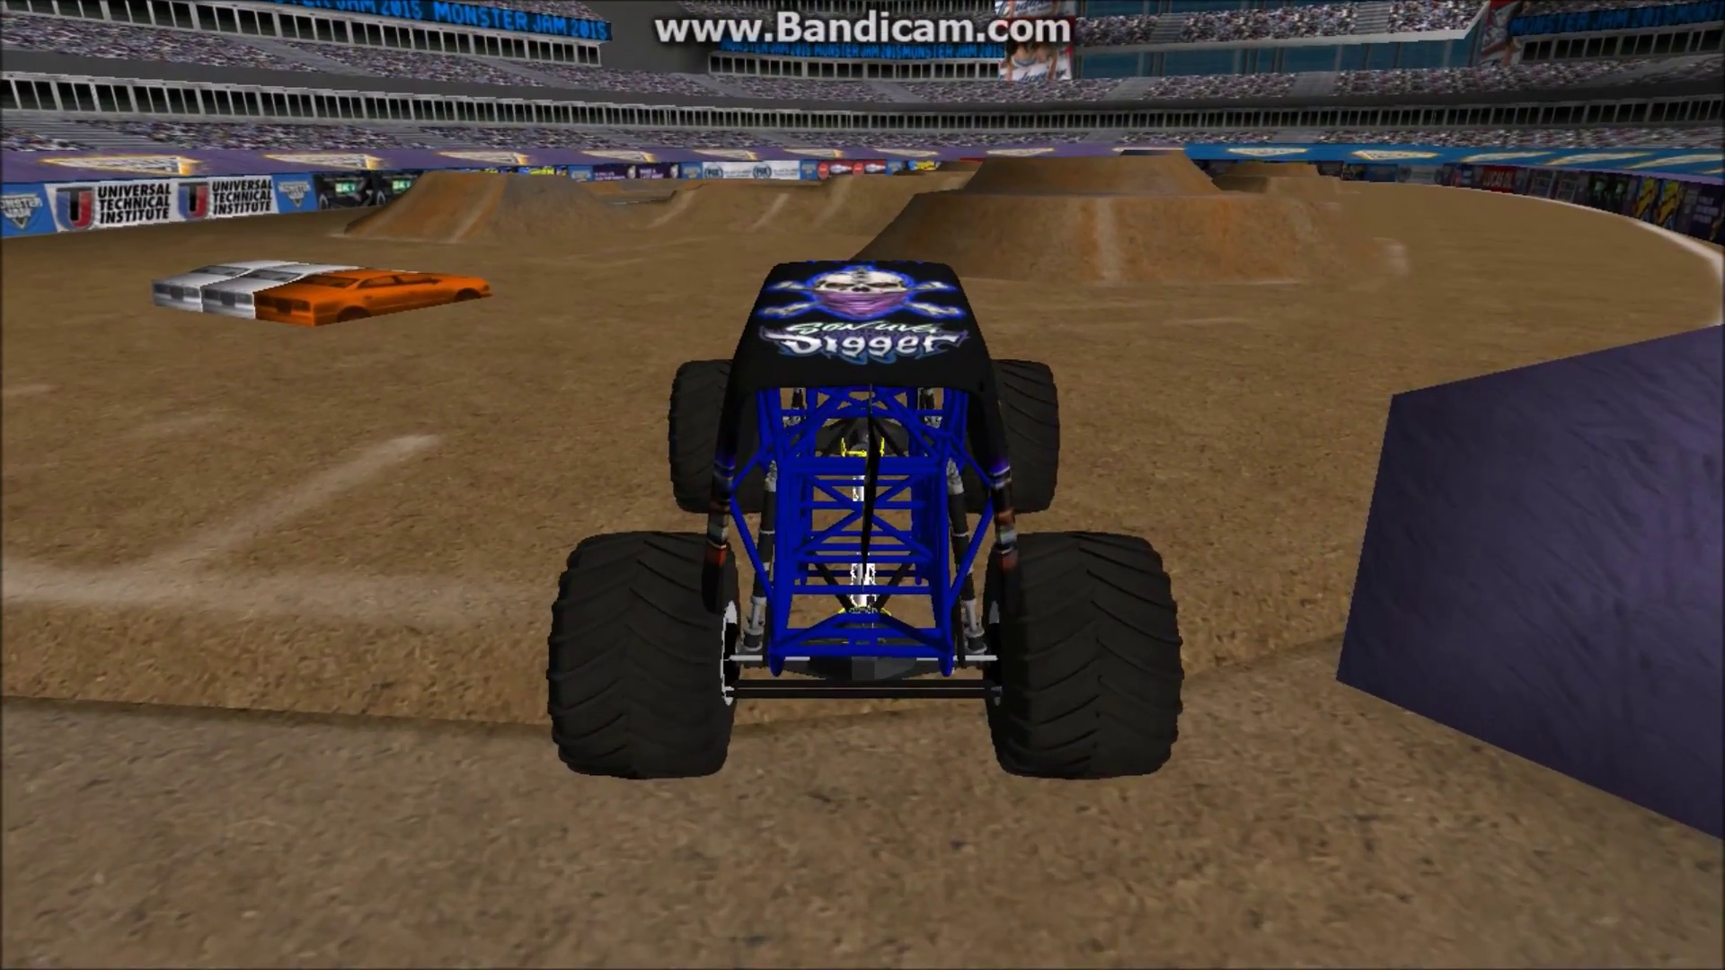
- Drive the truck from the arena entrance over the large dirt ramp and land on the far side
{"action": "key", "text": "Right"}
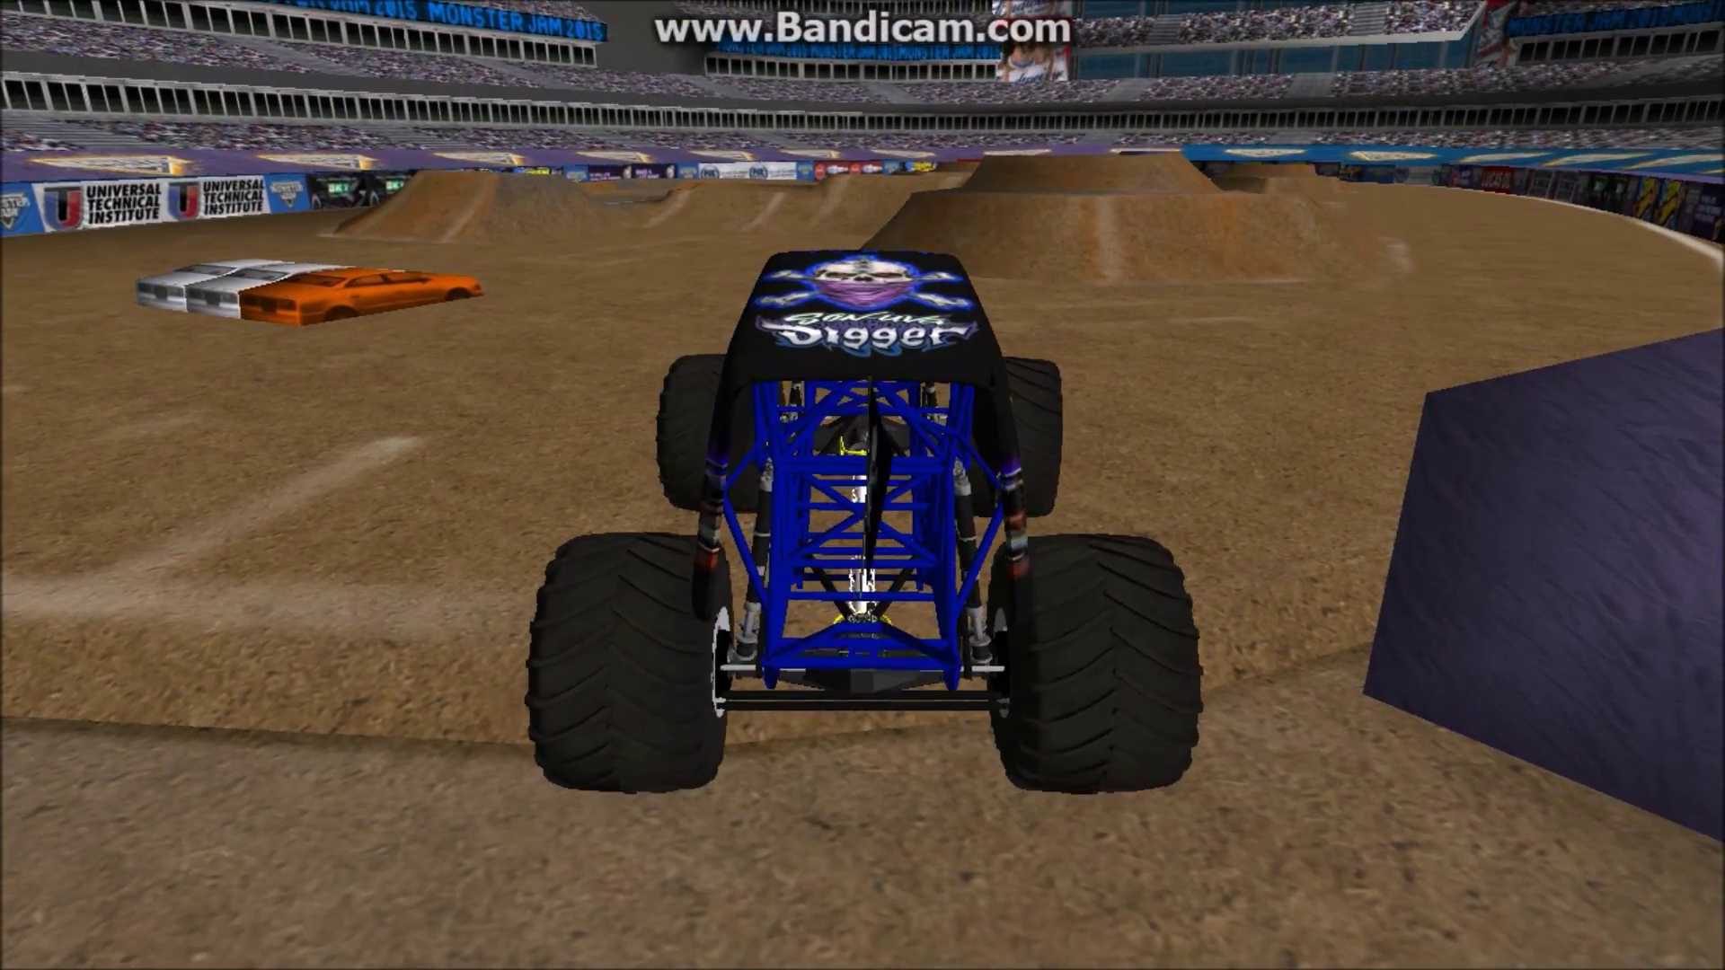
{"action": "key", "text": "Up"}
{"action": "key", "text": "Right"}
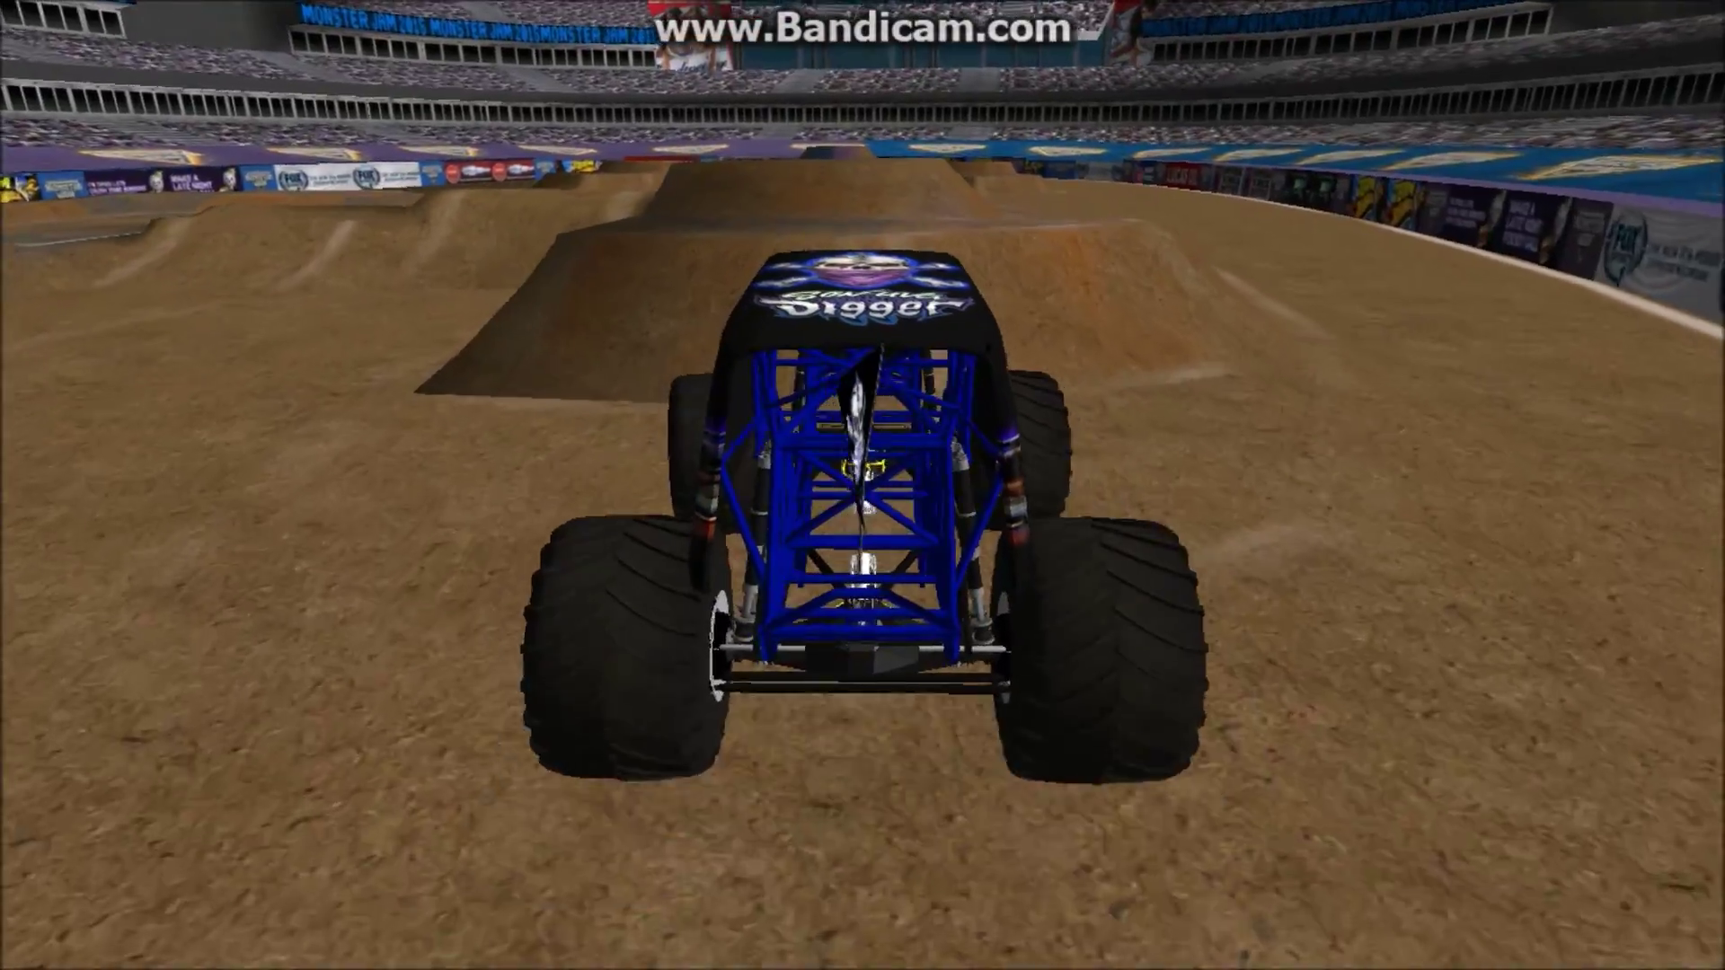
{"action": "key", "text": "Up"}
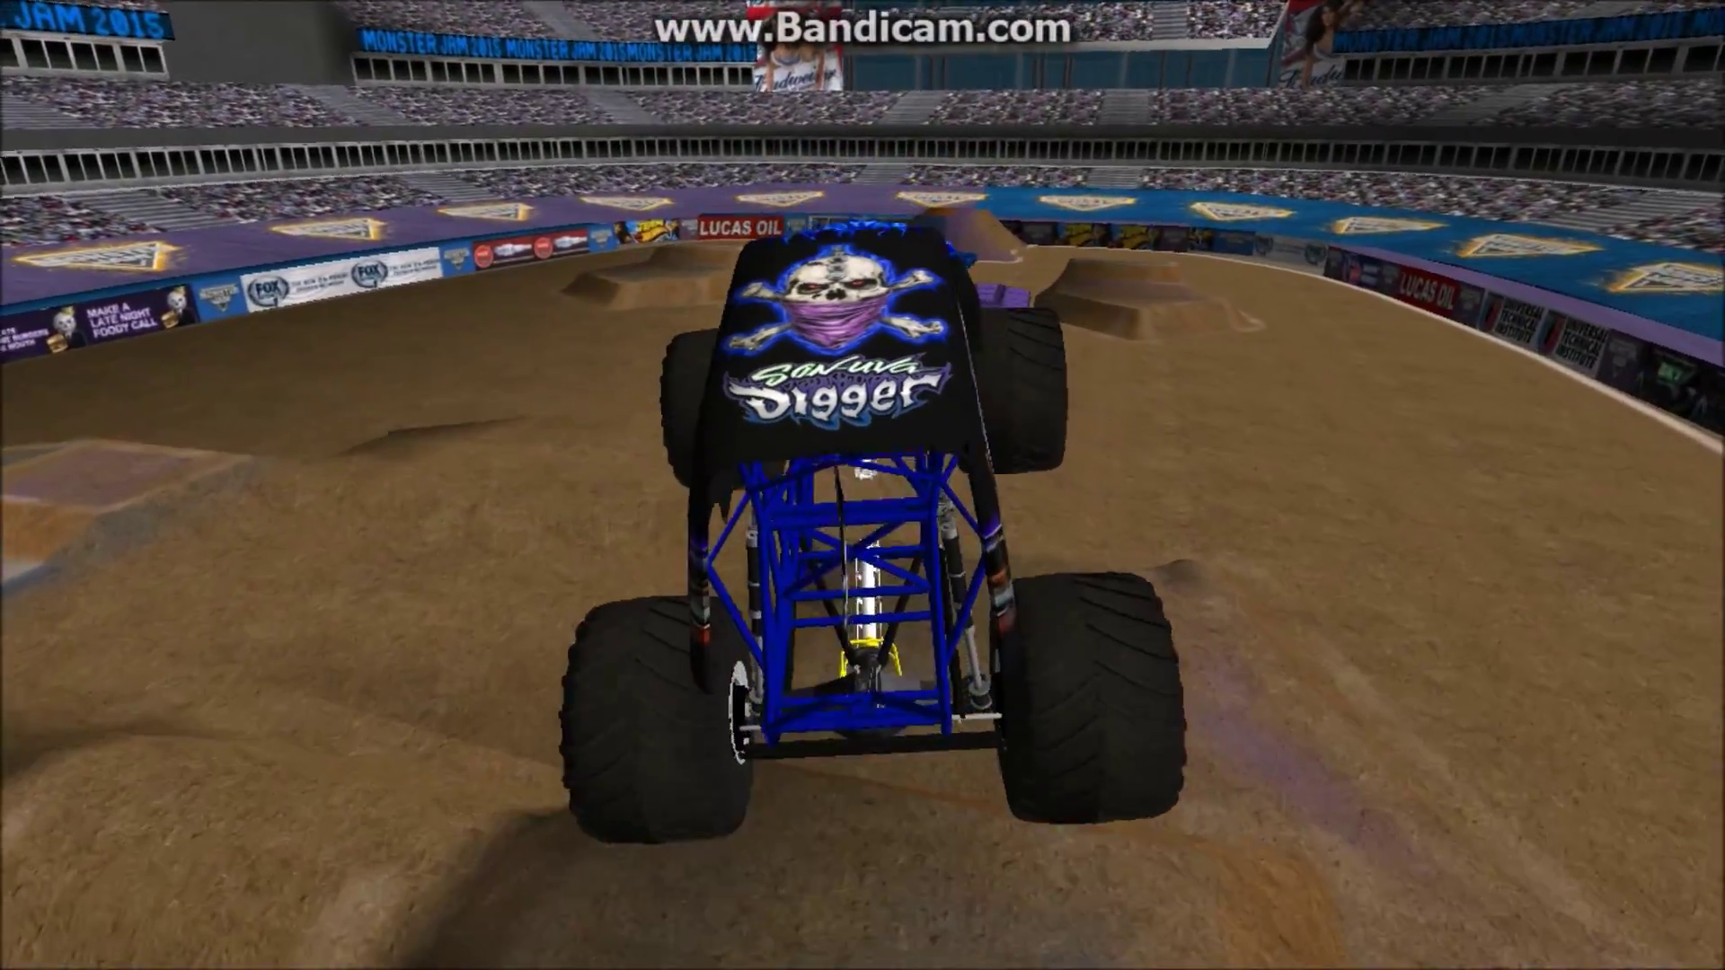
{"action": "key", "text": "Up"}
{"action": "key", "text": "Right"}
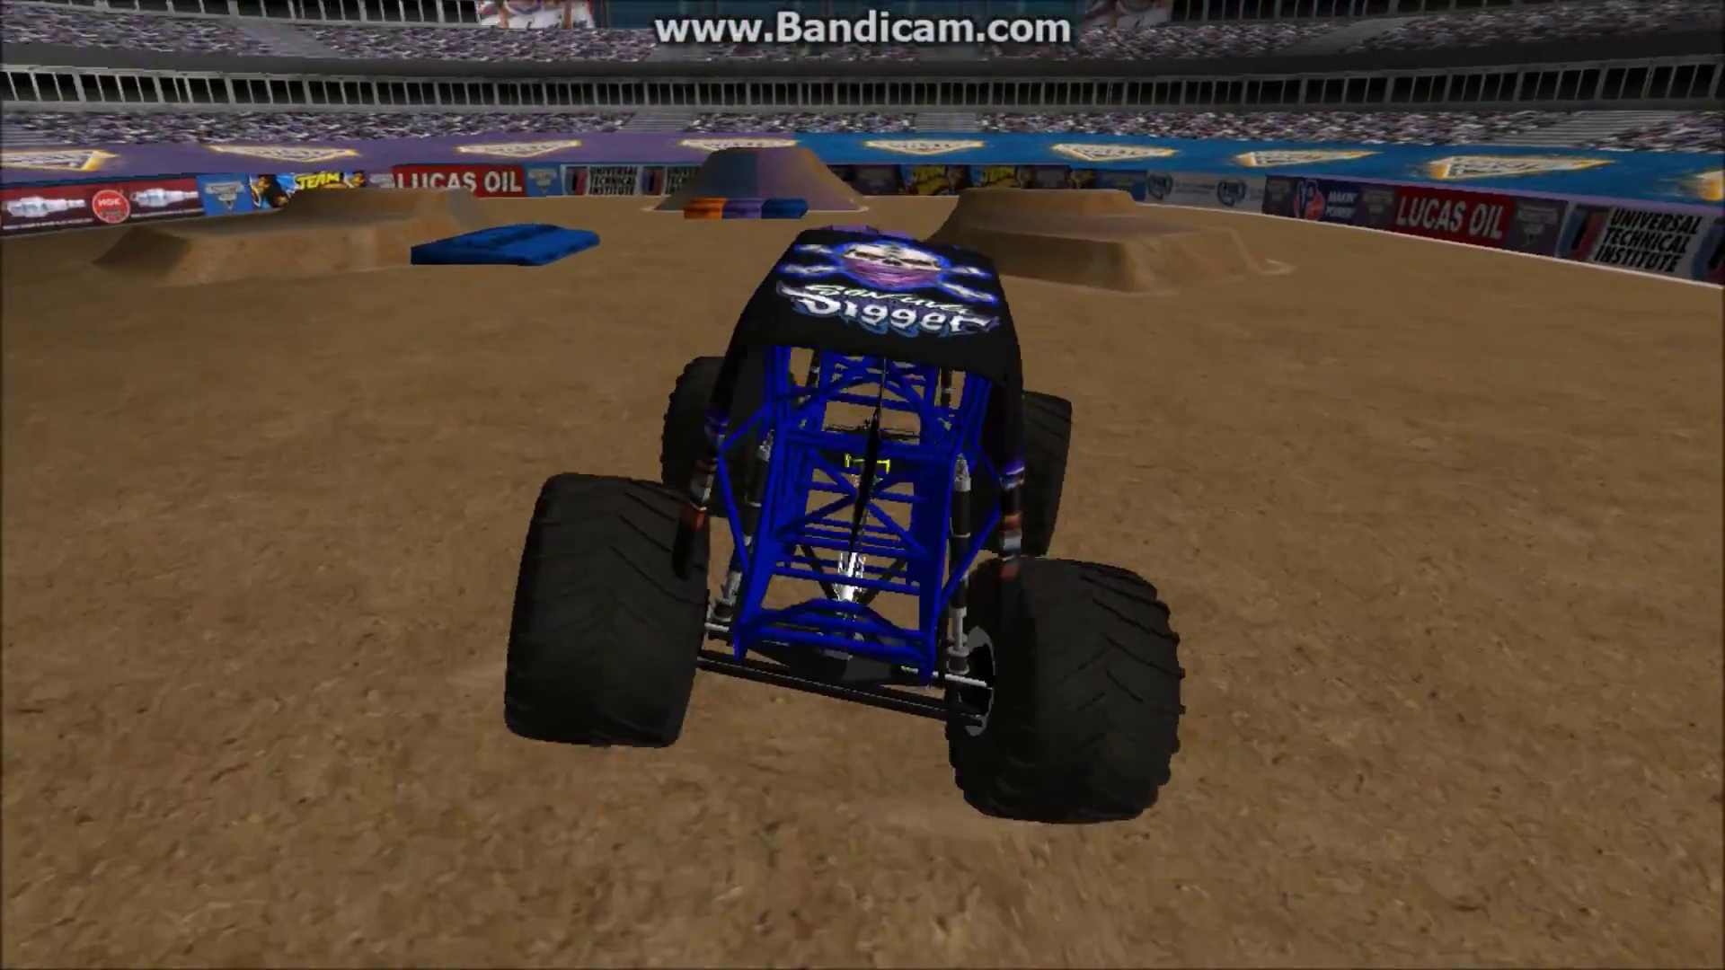
{"action": "key", "text": "Up"}
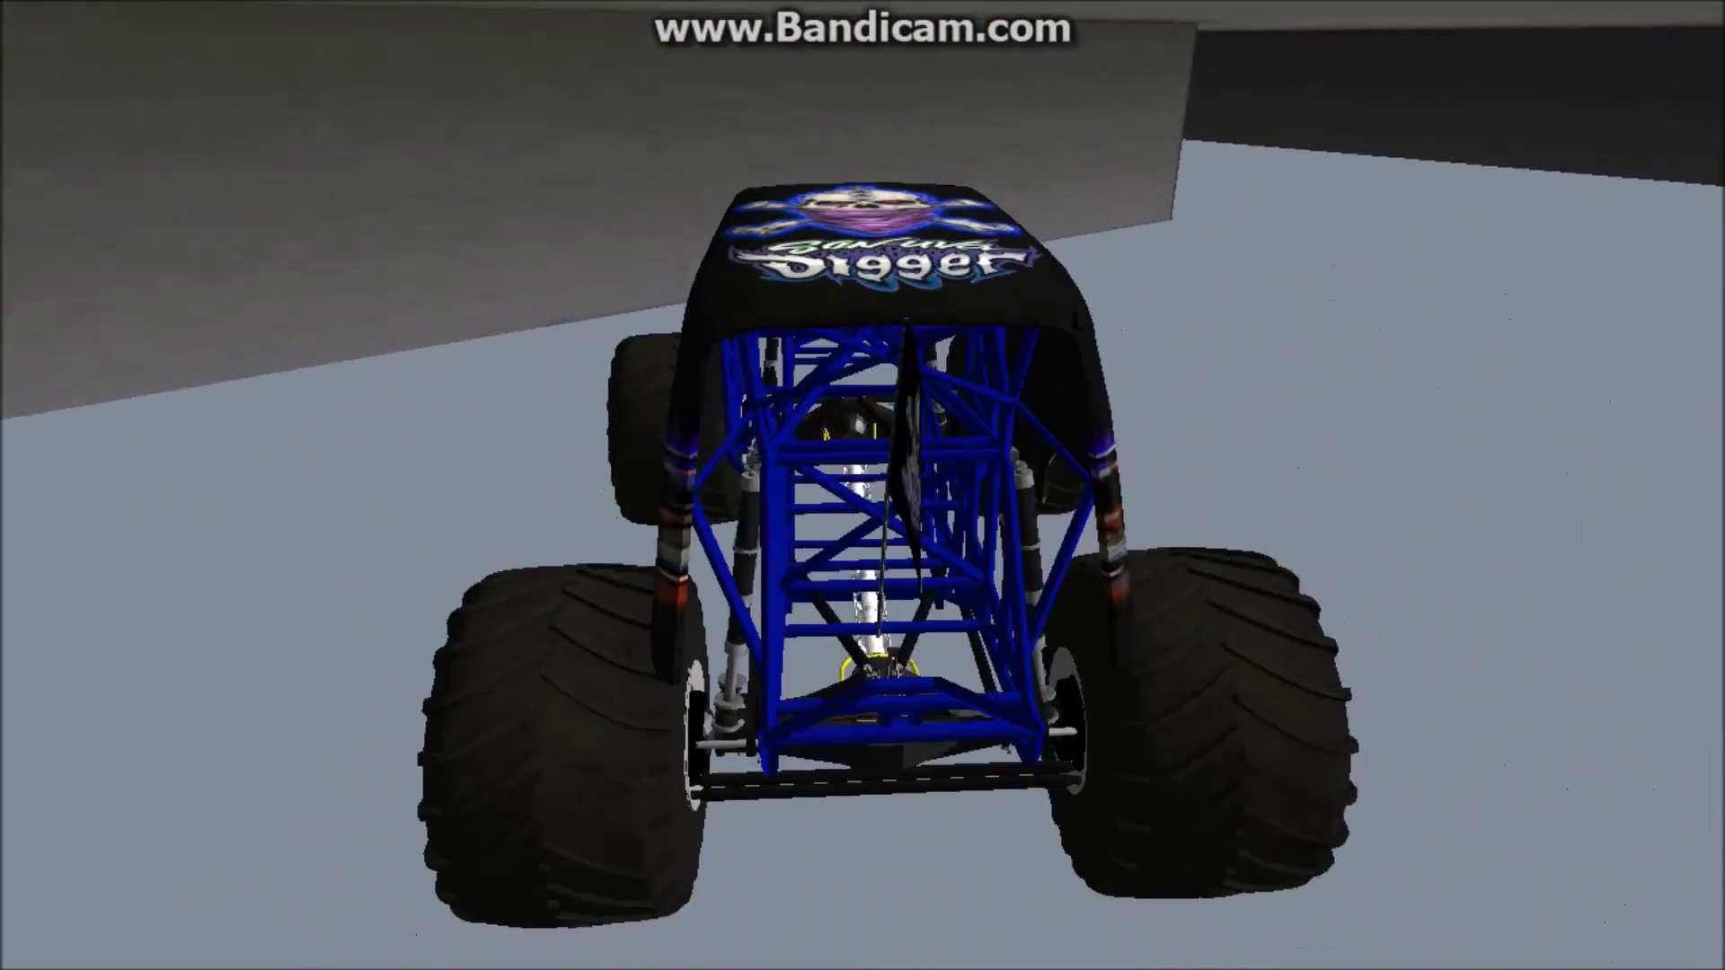
- Get out of the Son-Uva Digger truck and walk the character away from it across the garage
{"action": "key", "text": "Up"}
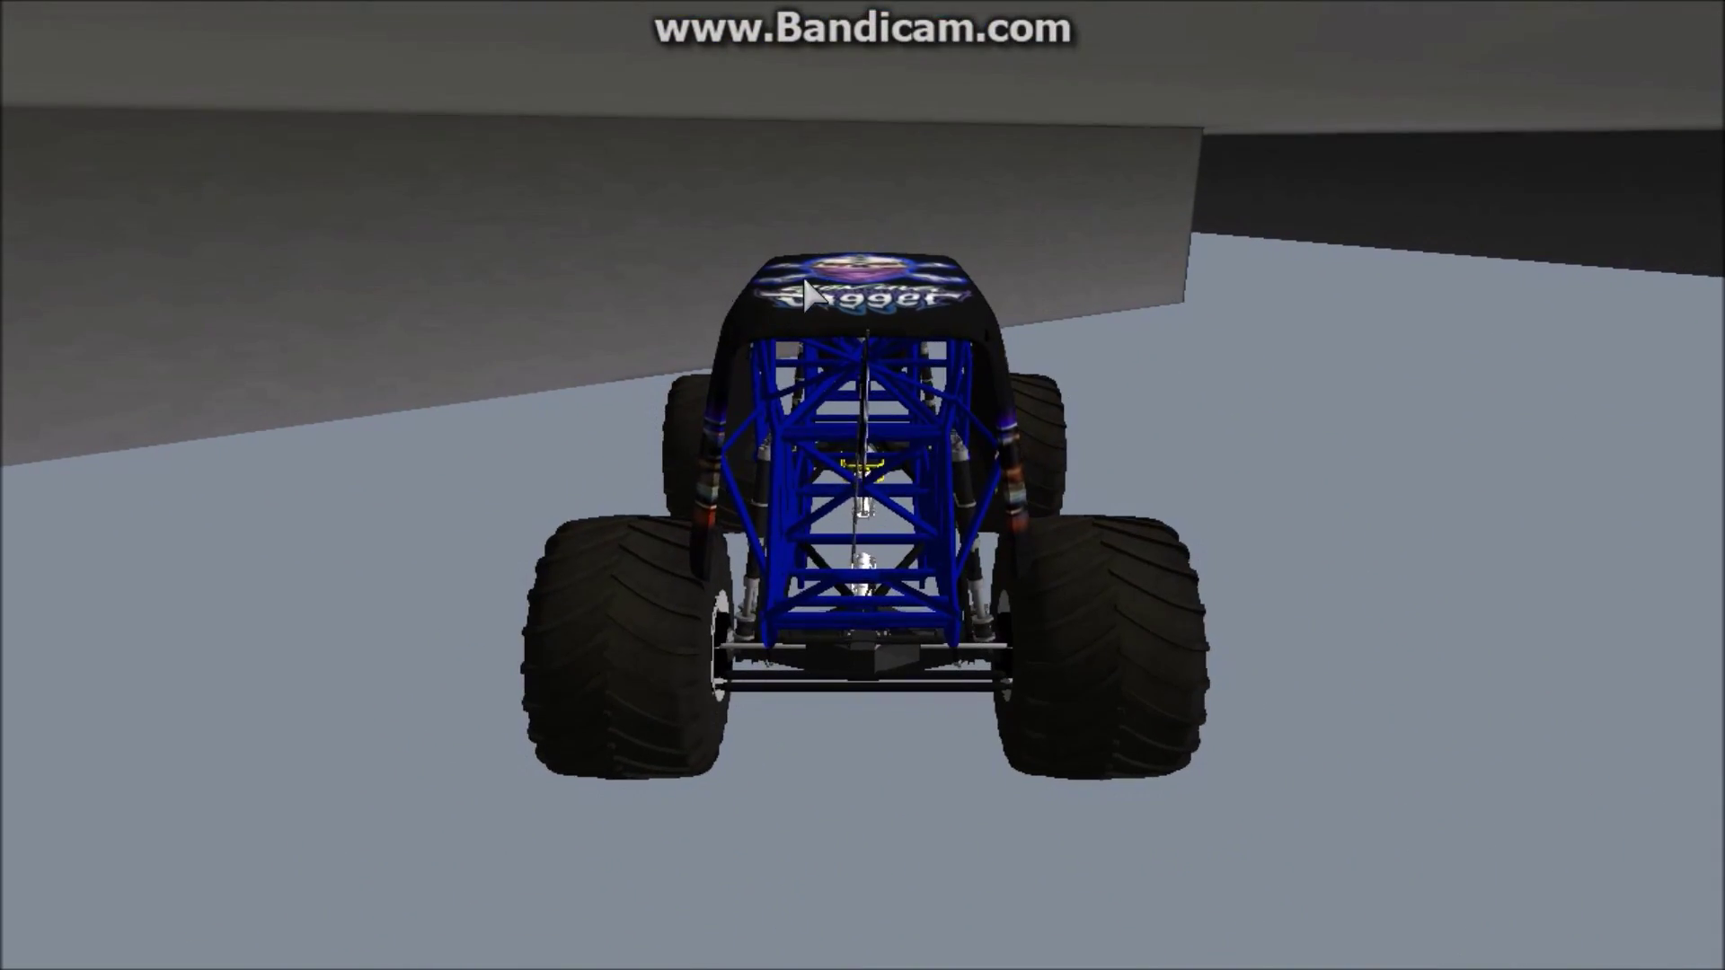
{"action": "key", "text": "Return"}
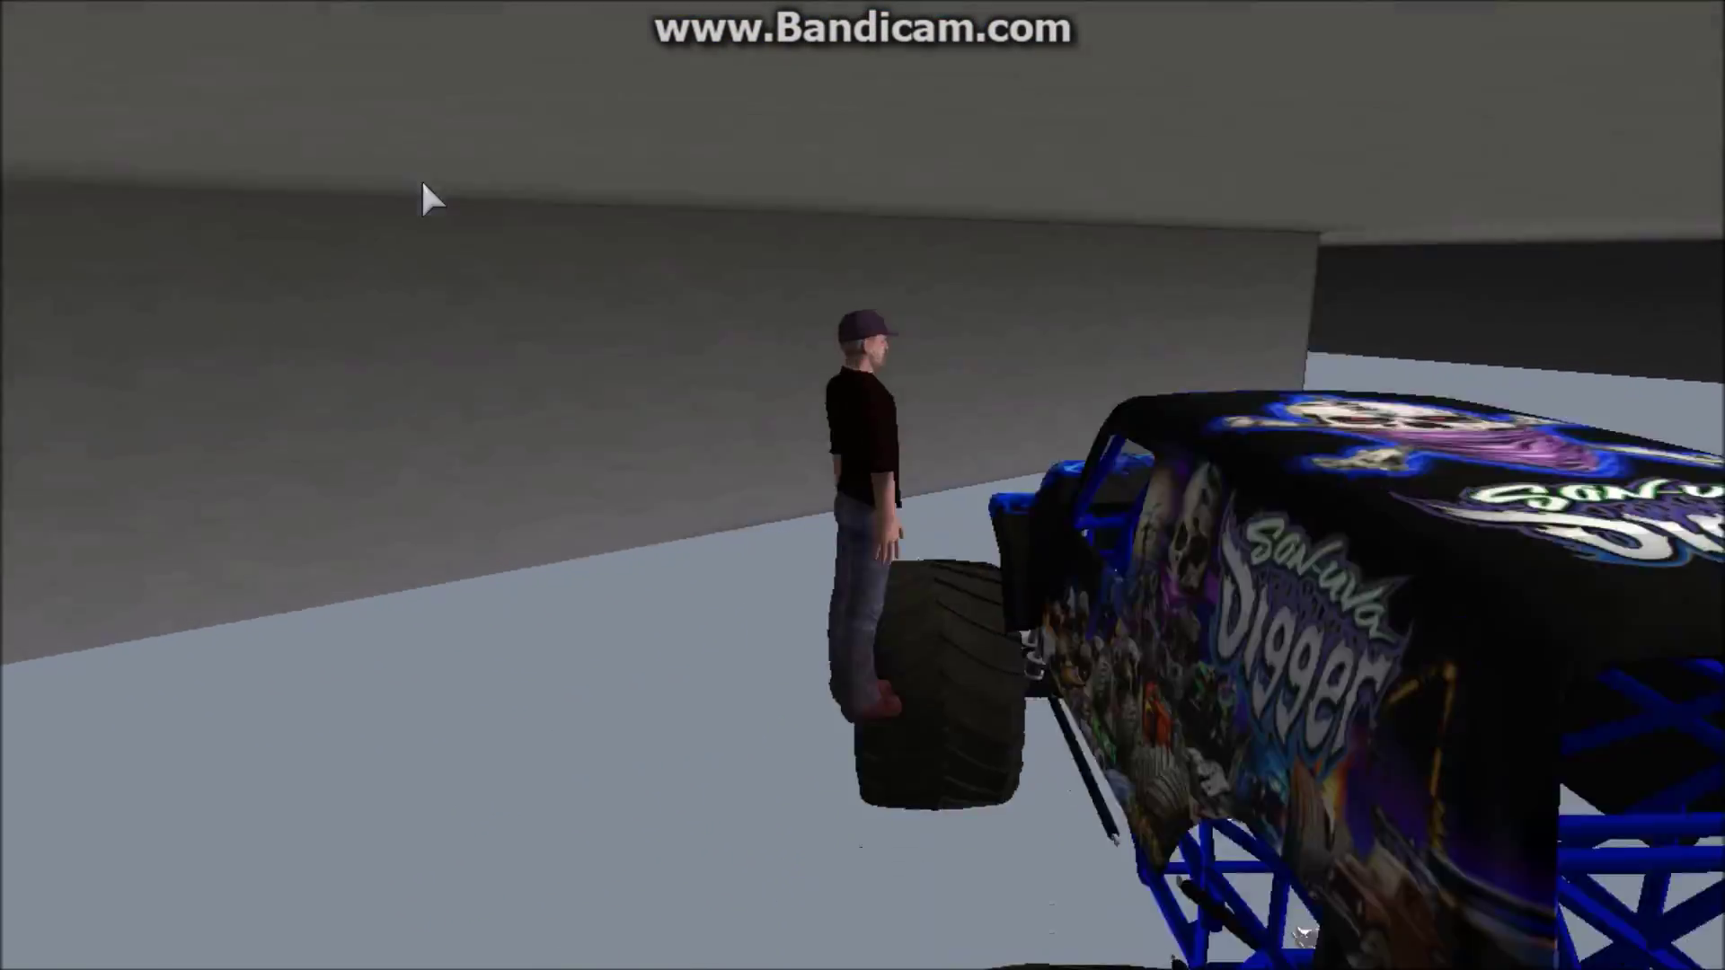
{"action": "key", "text": "Up"}
{"action": "key", "text": "Right"}
{"action": "key", "text": "Up"}
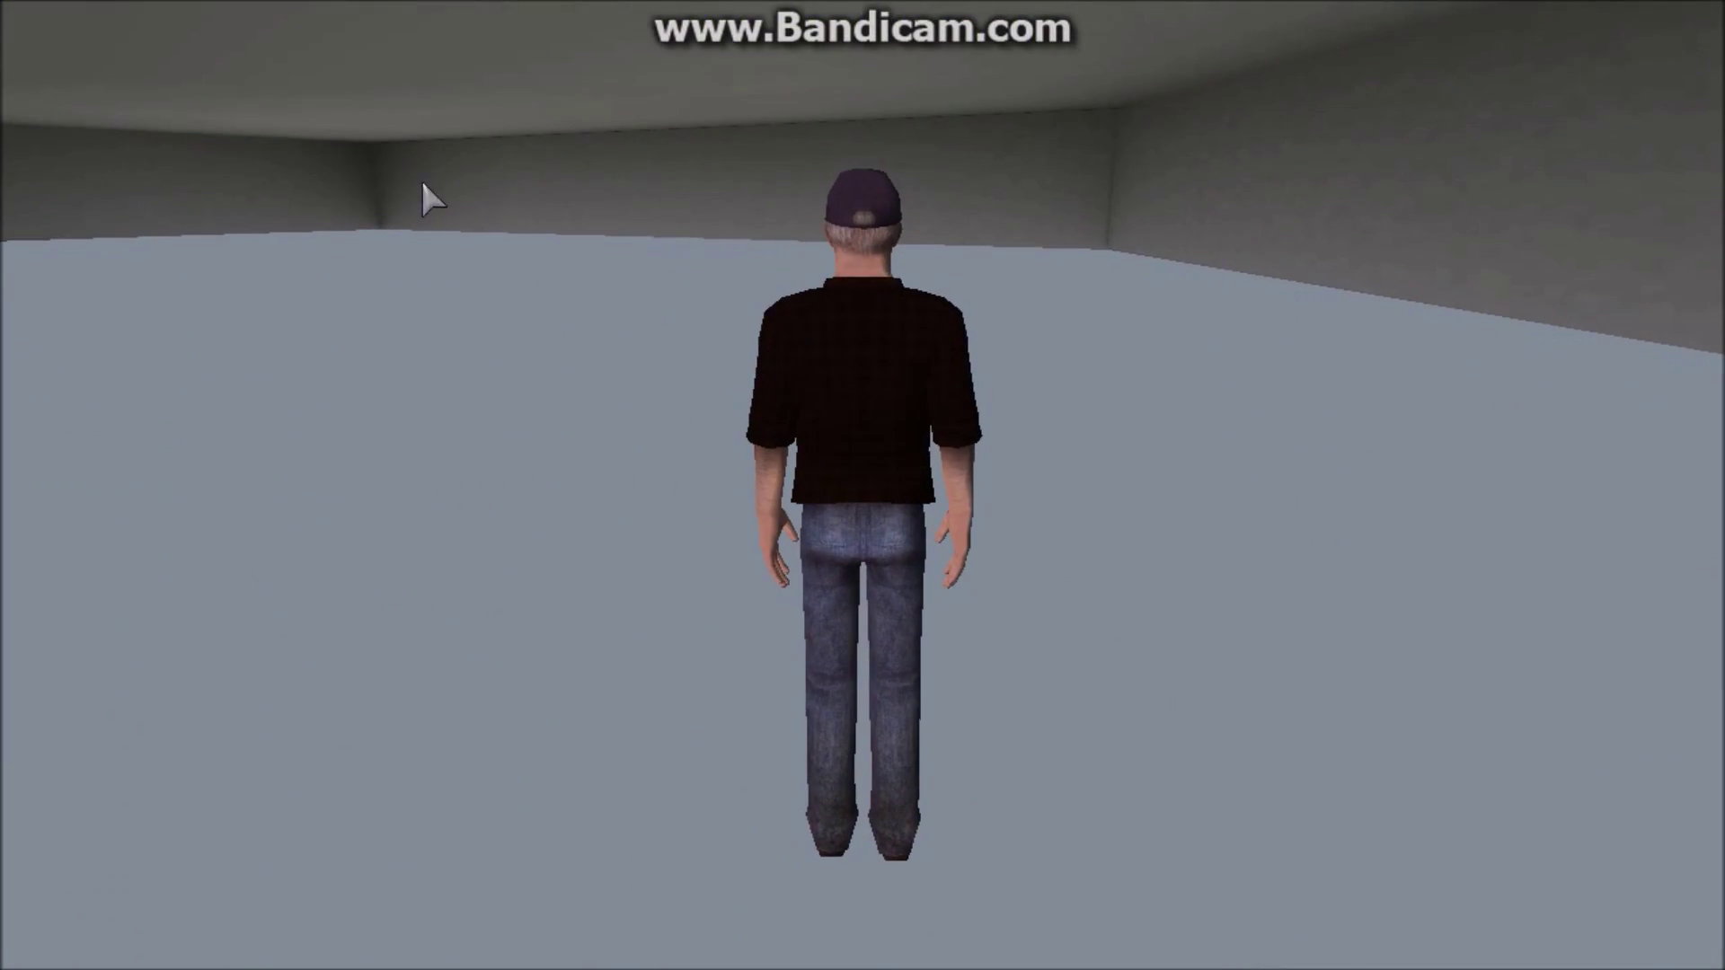
- Get a new vehicle by searching the loader for "mar" and spawning El Toro Loco (Mark 2016)
{"action": "left_click", "coordinate": [54, 10]}
{"action": "left_click", "coordinate": [110, 46]}
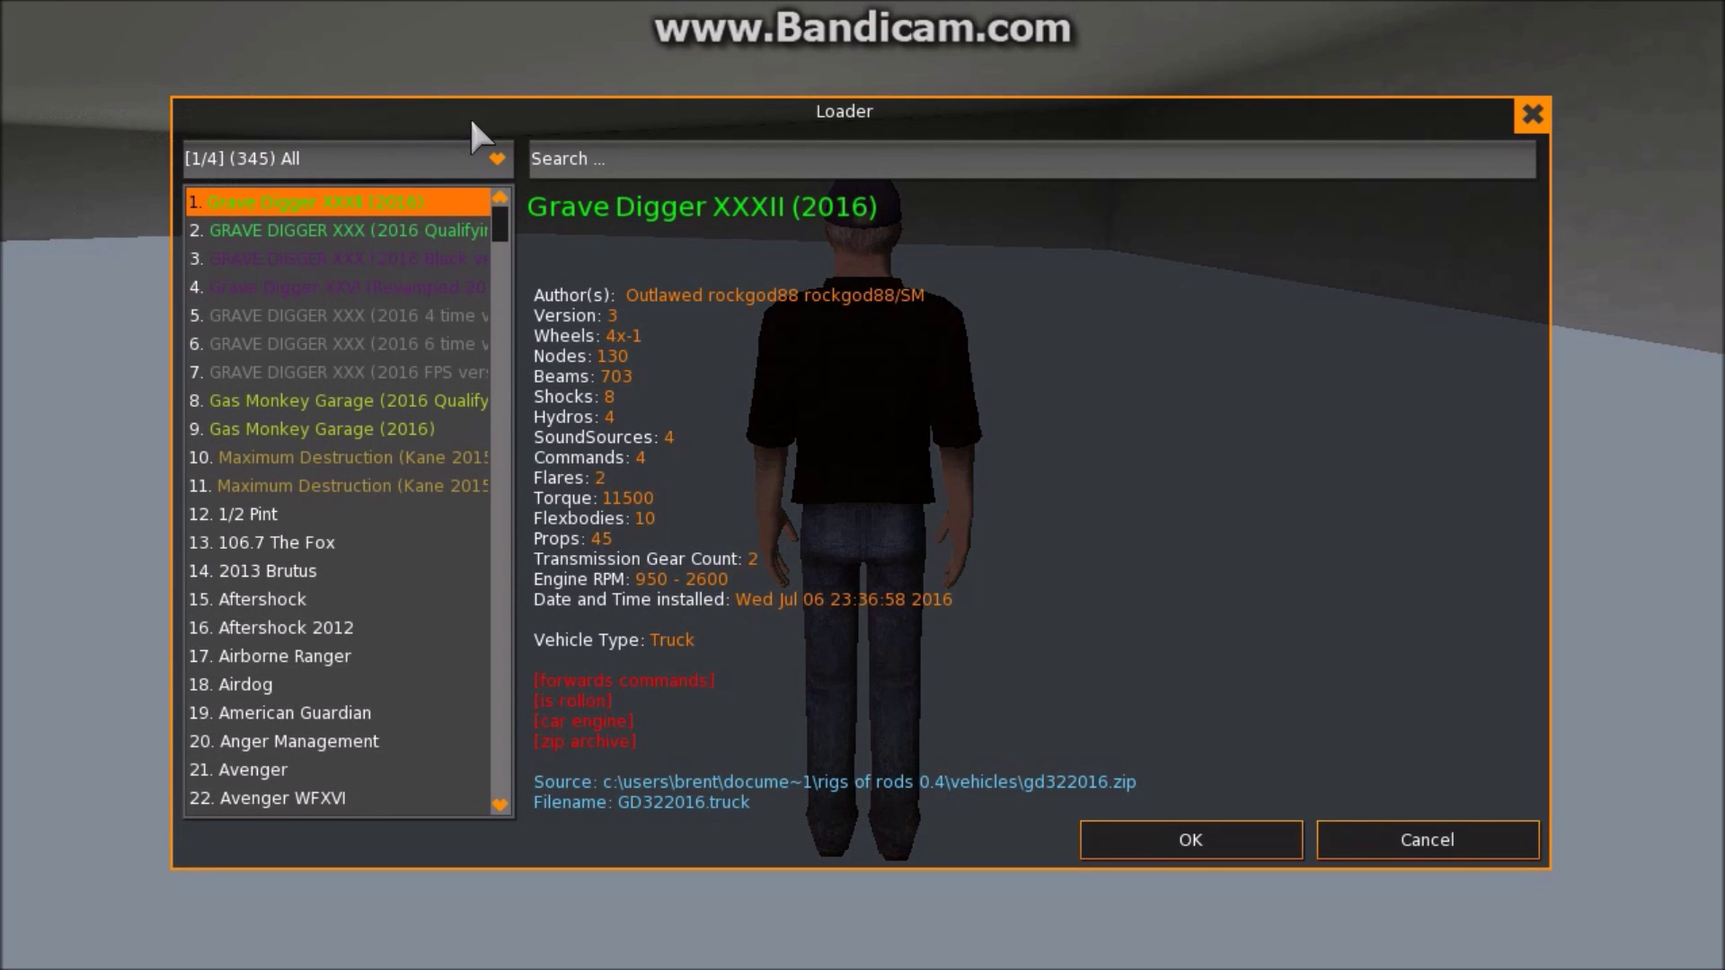
{"action": "left_click", "coordinate": [449, 401]}
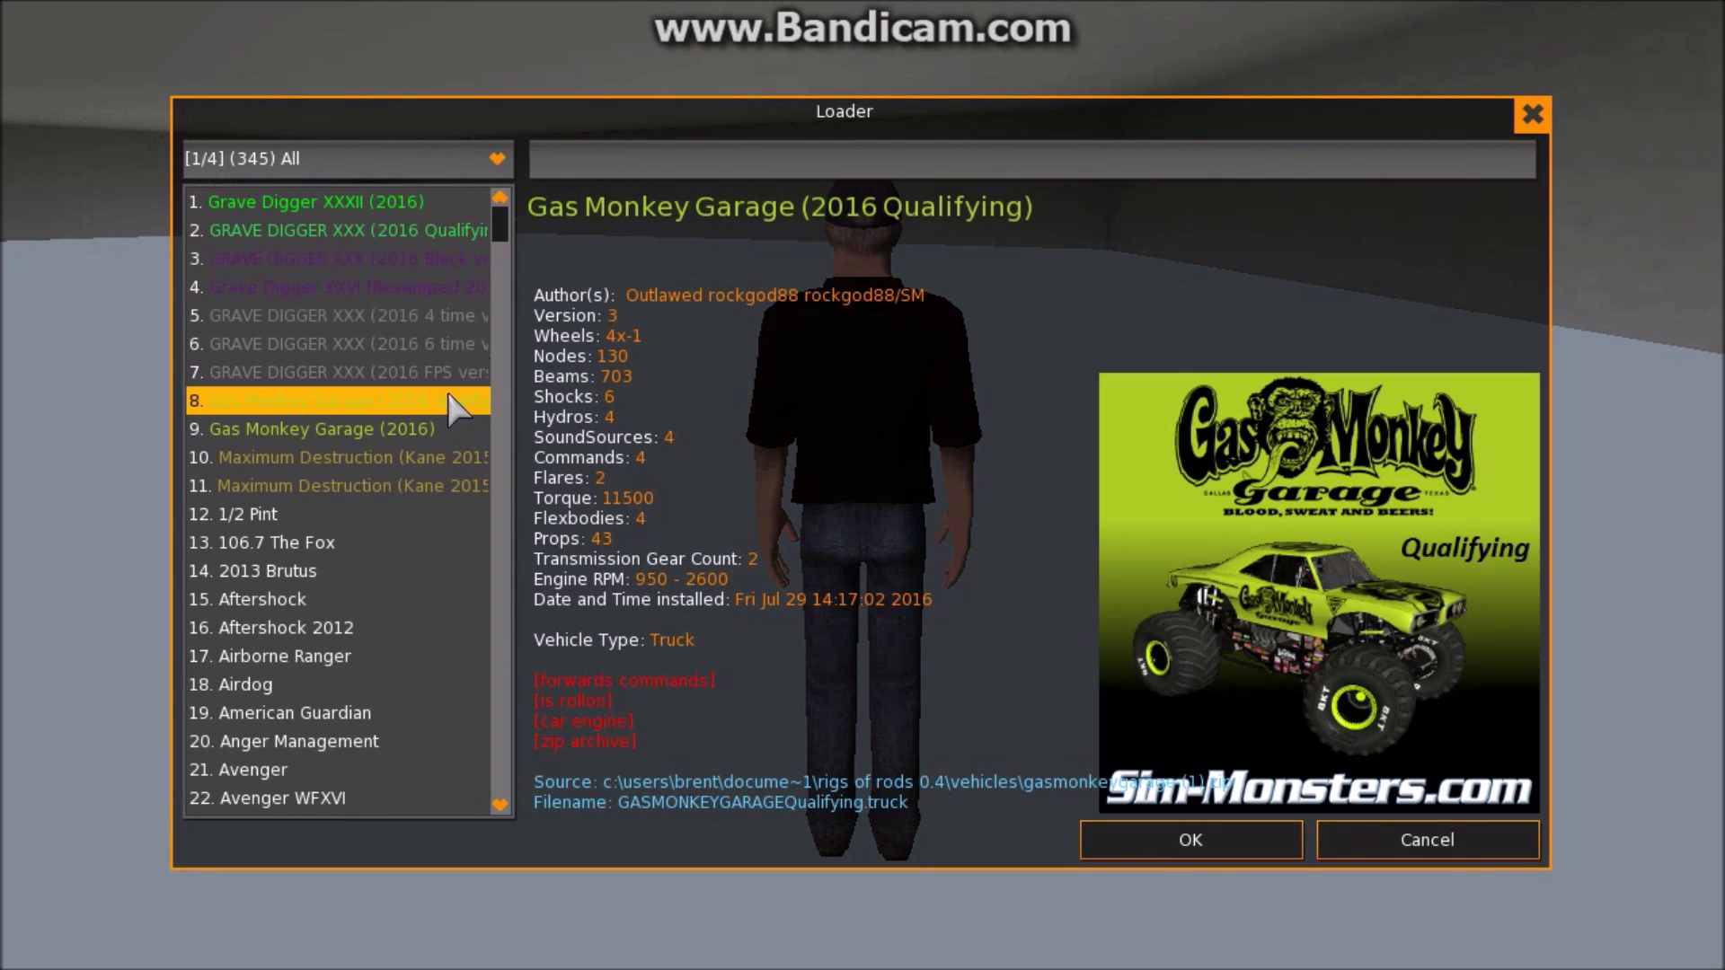
{"action": "key", "text": "Up"}
{"action": "key", "text": "Up"}
{"action": "key", "text": "Up"}
{"action": "key", "text": "Up"}
{"action": "left_click", "coordinate": [675, 162]}
{"action": "type", "text": "mar"}
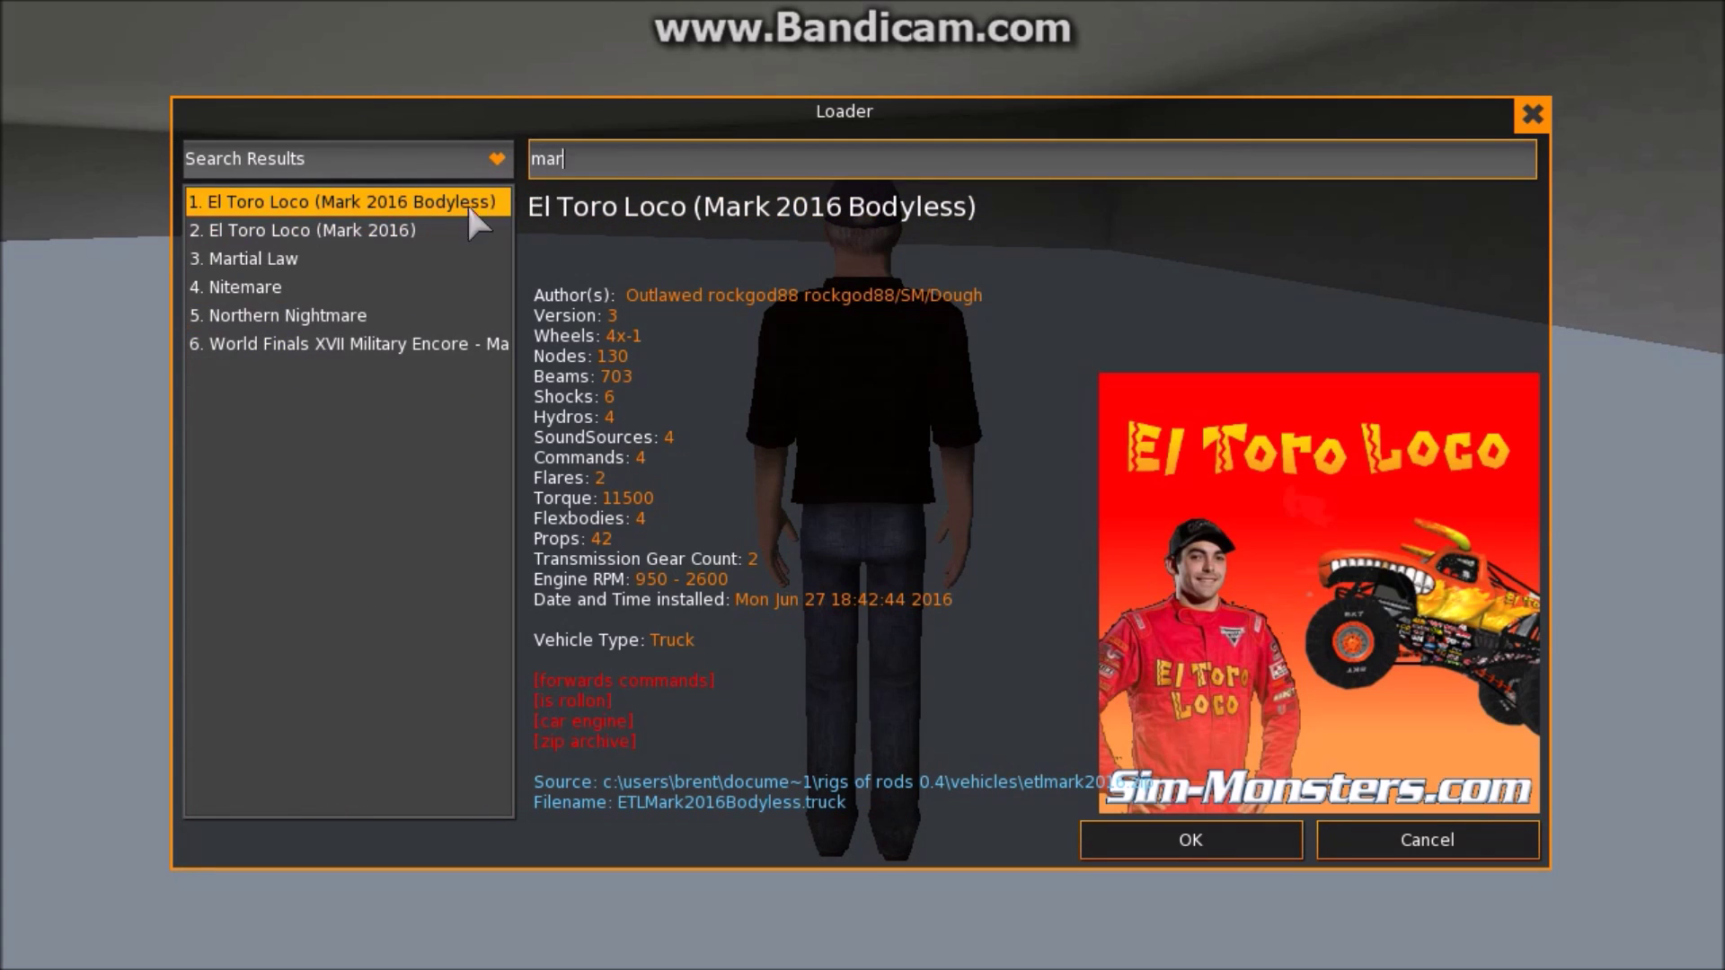
{"action": "left_click", "coordinate": [424, 232]}
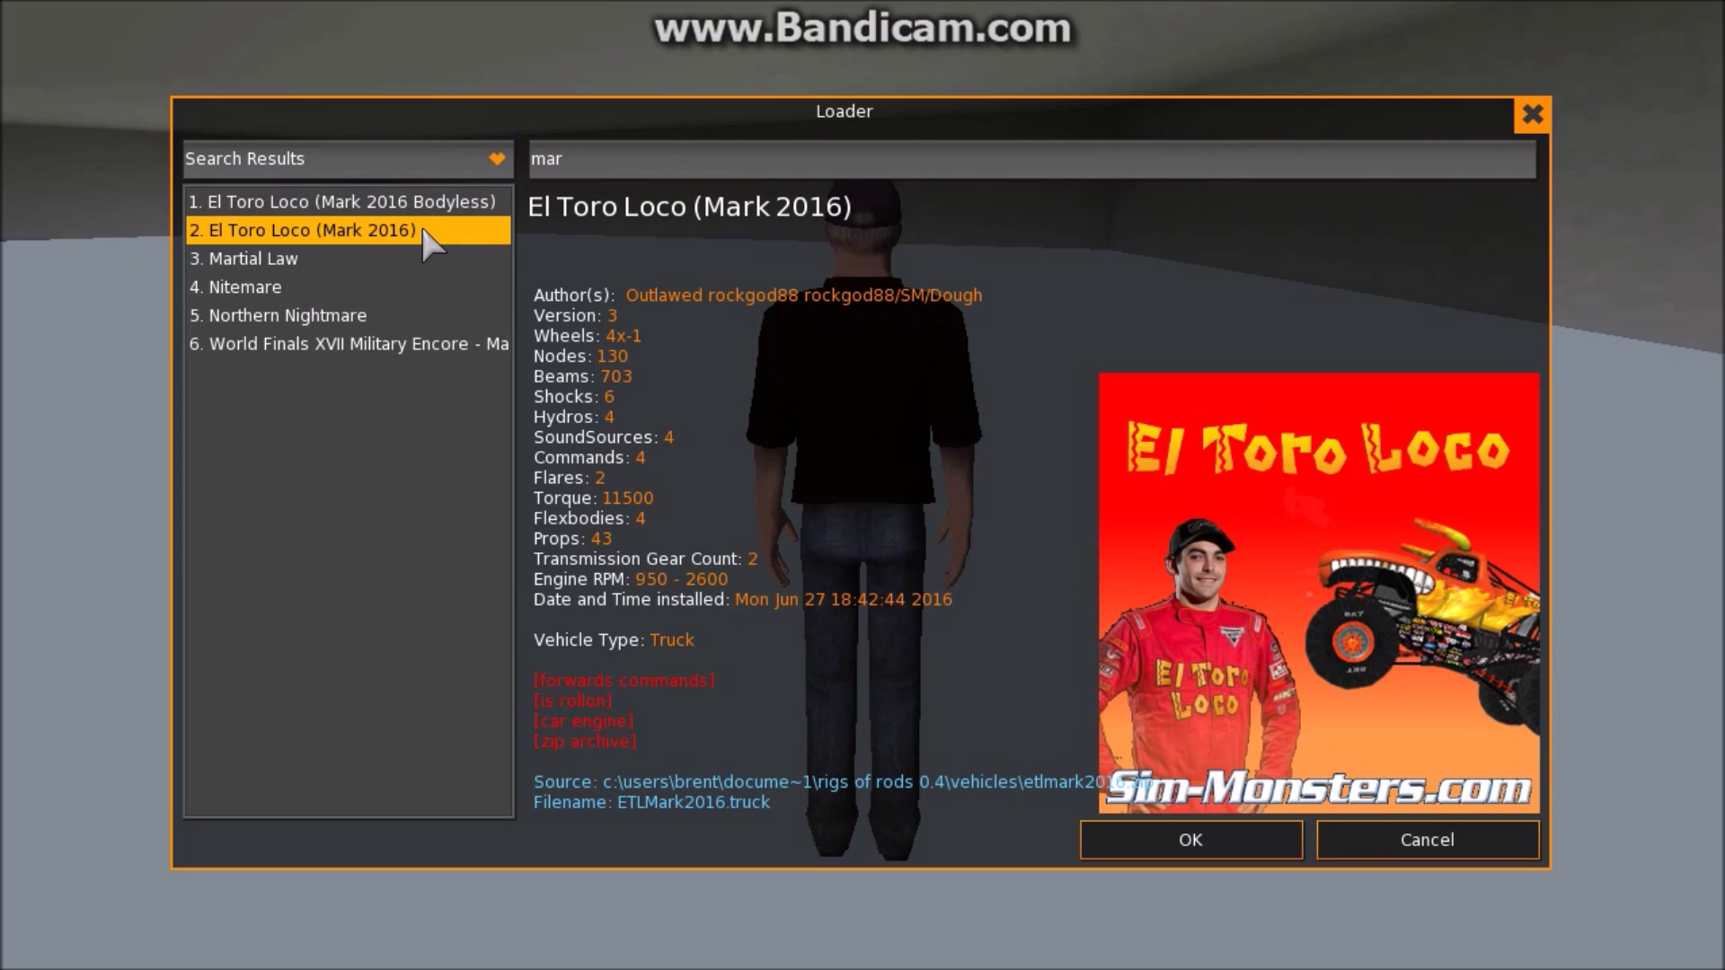
{"action": "double_click", "coordinate": [423, 230]}
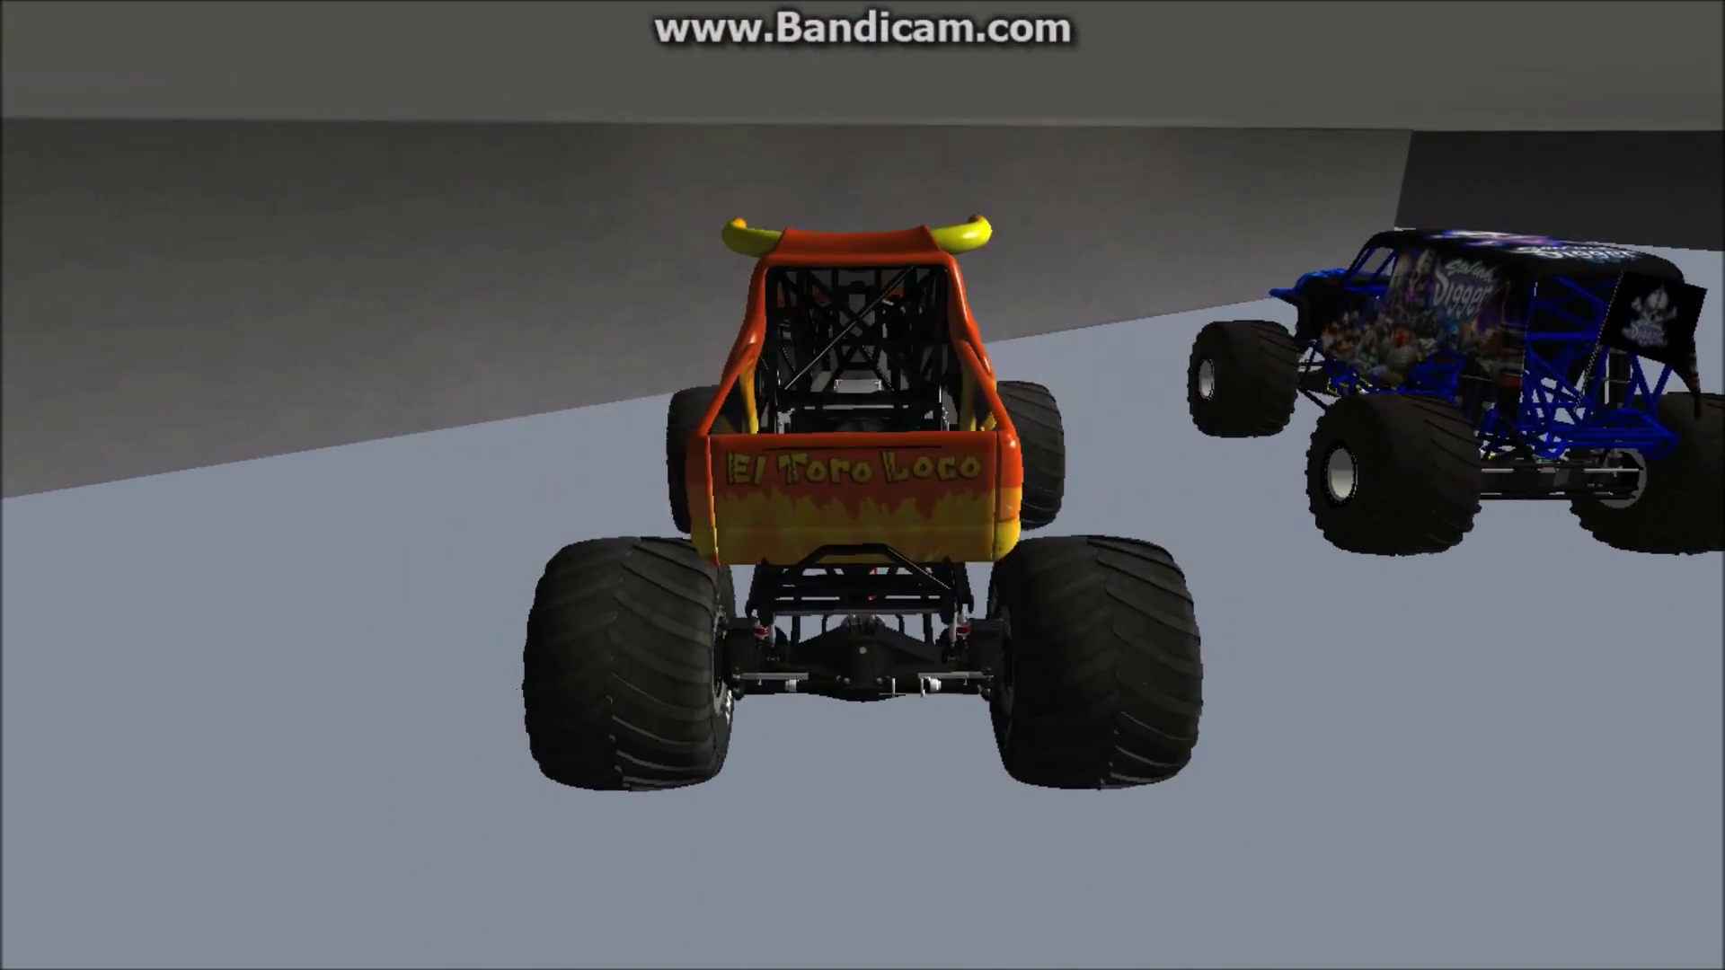
- Maneuver El Toro Loco clear of the parked Son-Uva Digger and orbit the camera to view its front and side
{"action": "key", "text": "Down"}
{"action": "key", "text": "Left"}
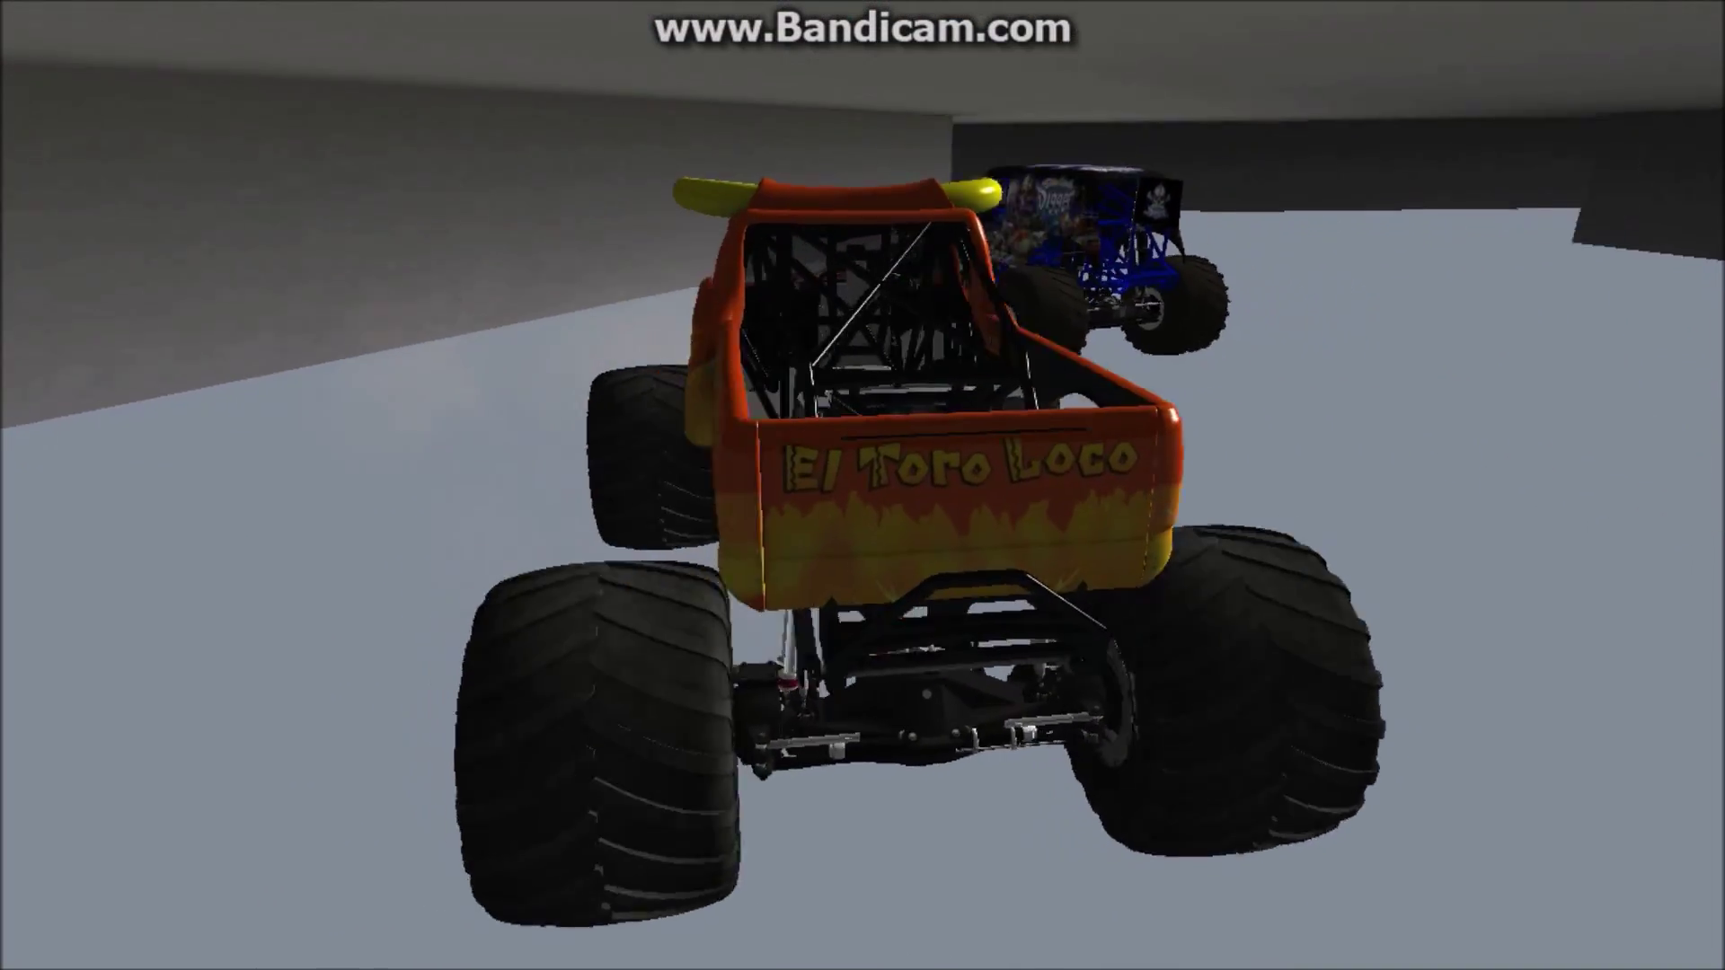
{"action": "key", "text": "Up"}
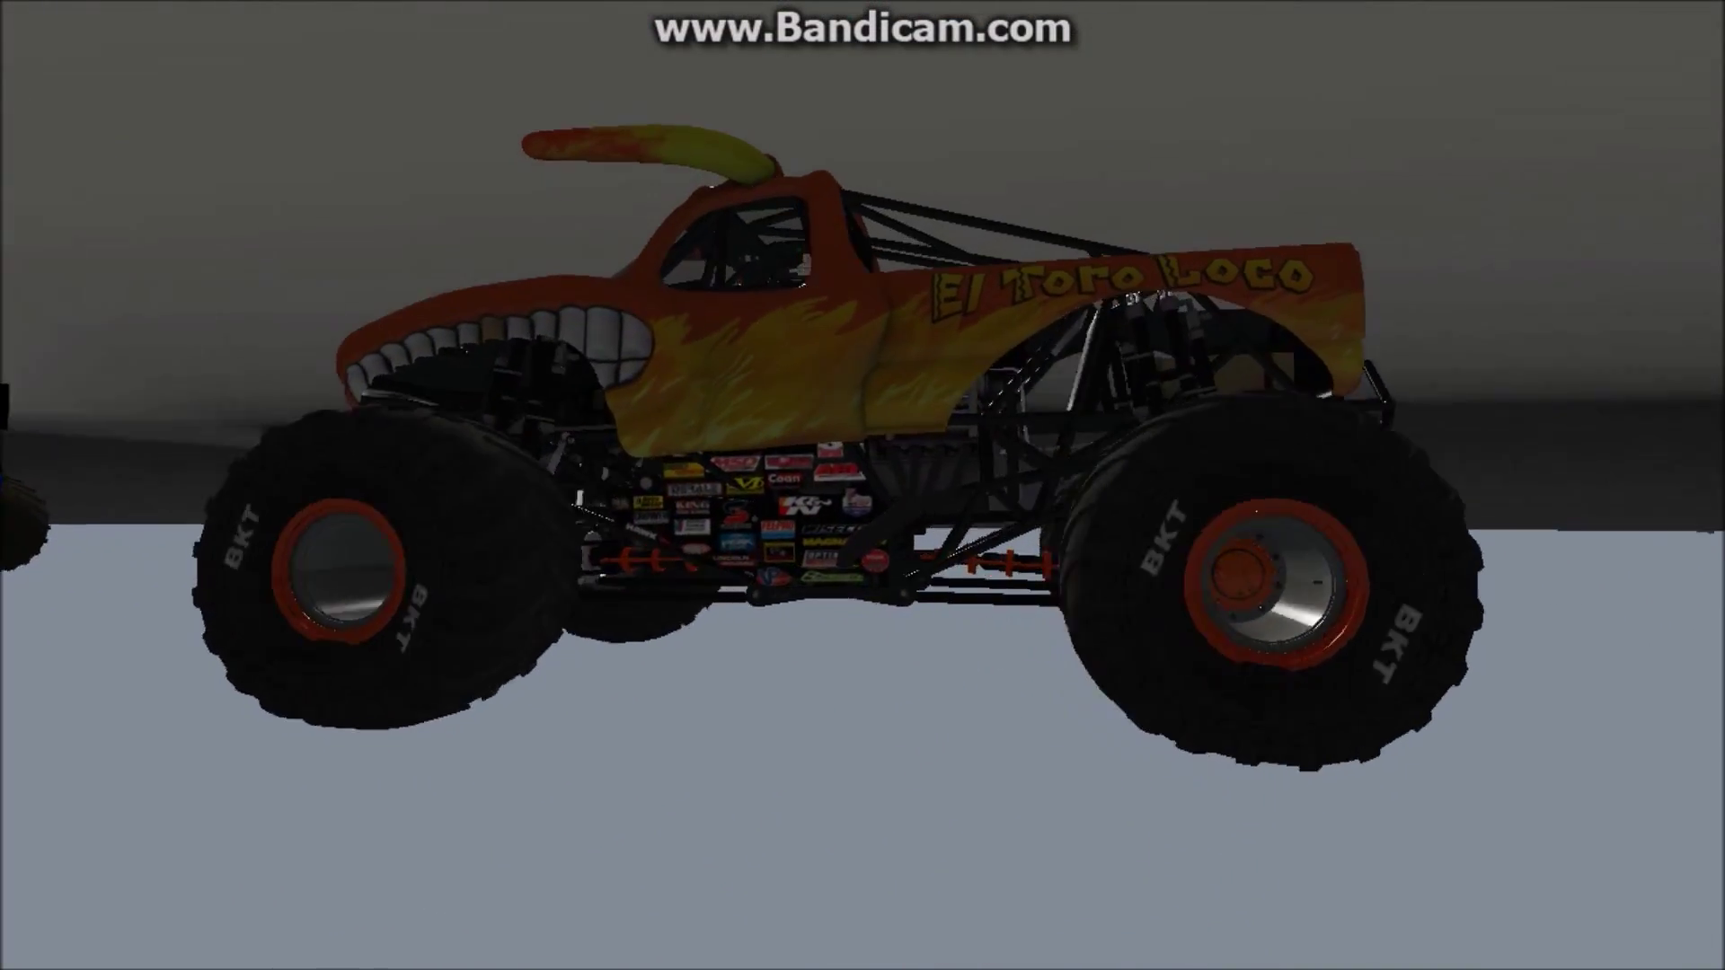
{"action": "key", "text": "KP_4"}
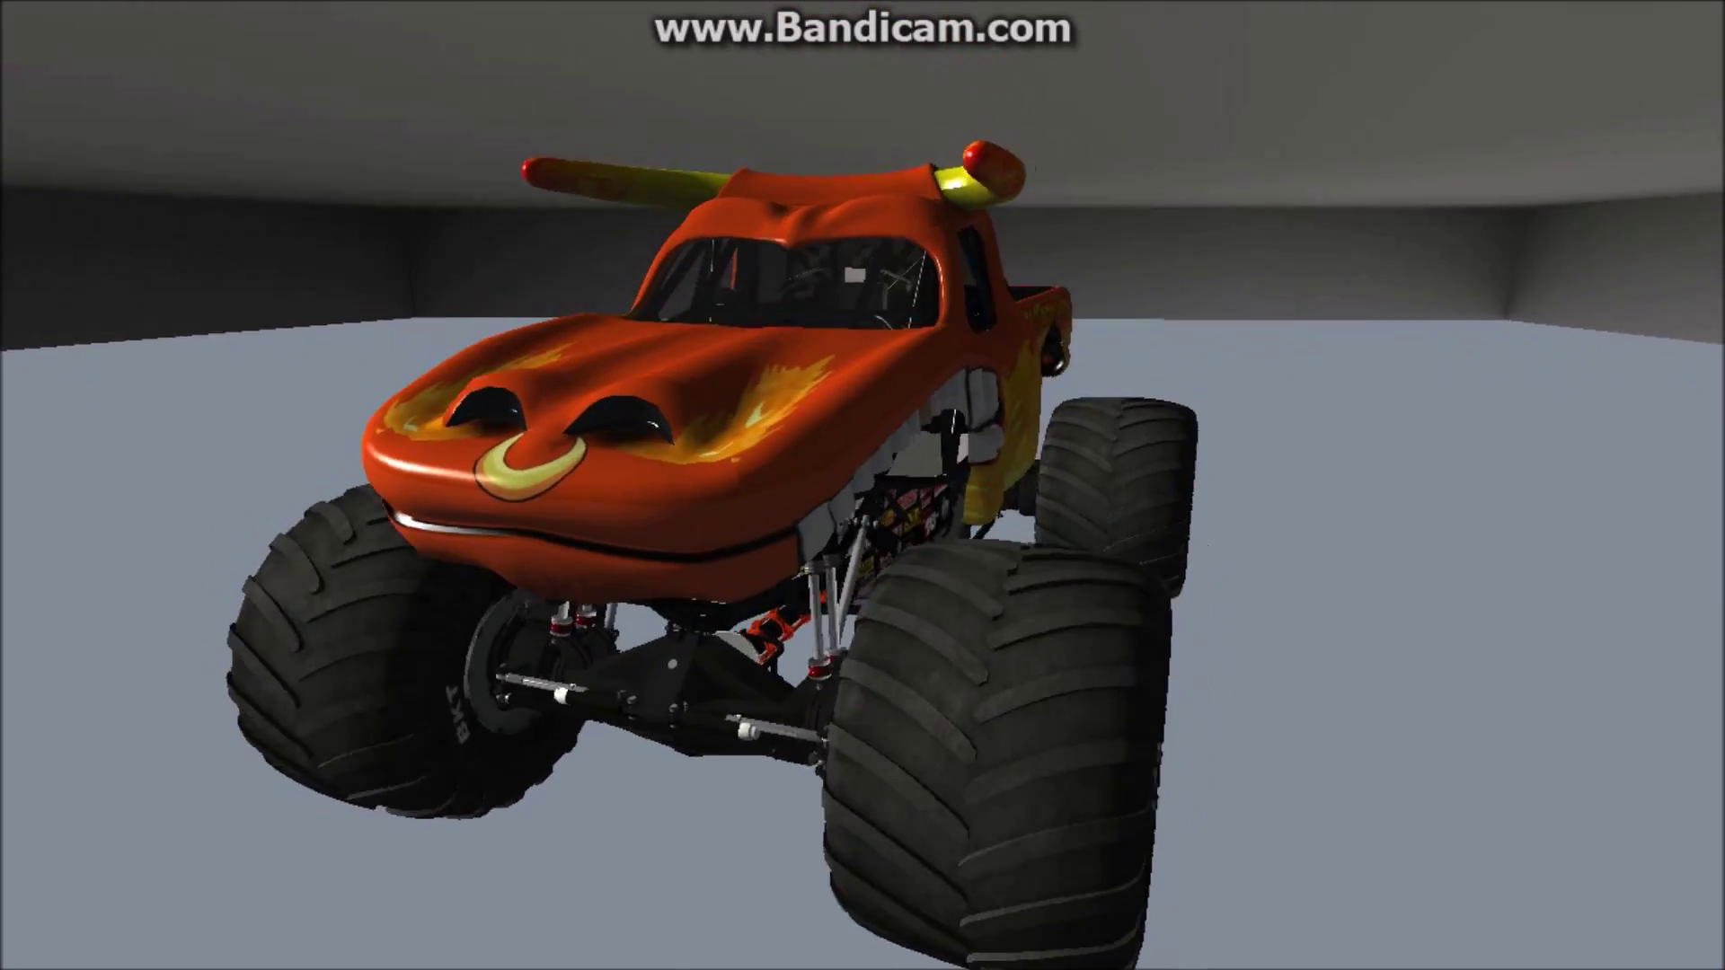
{"action": "key", "text": "KP_6"}
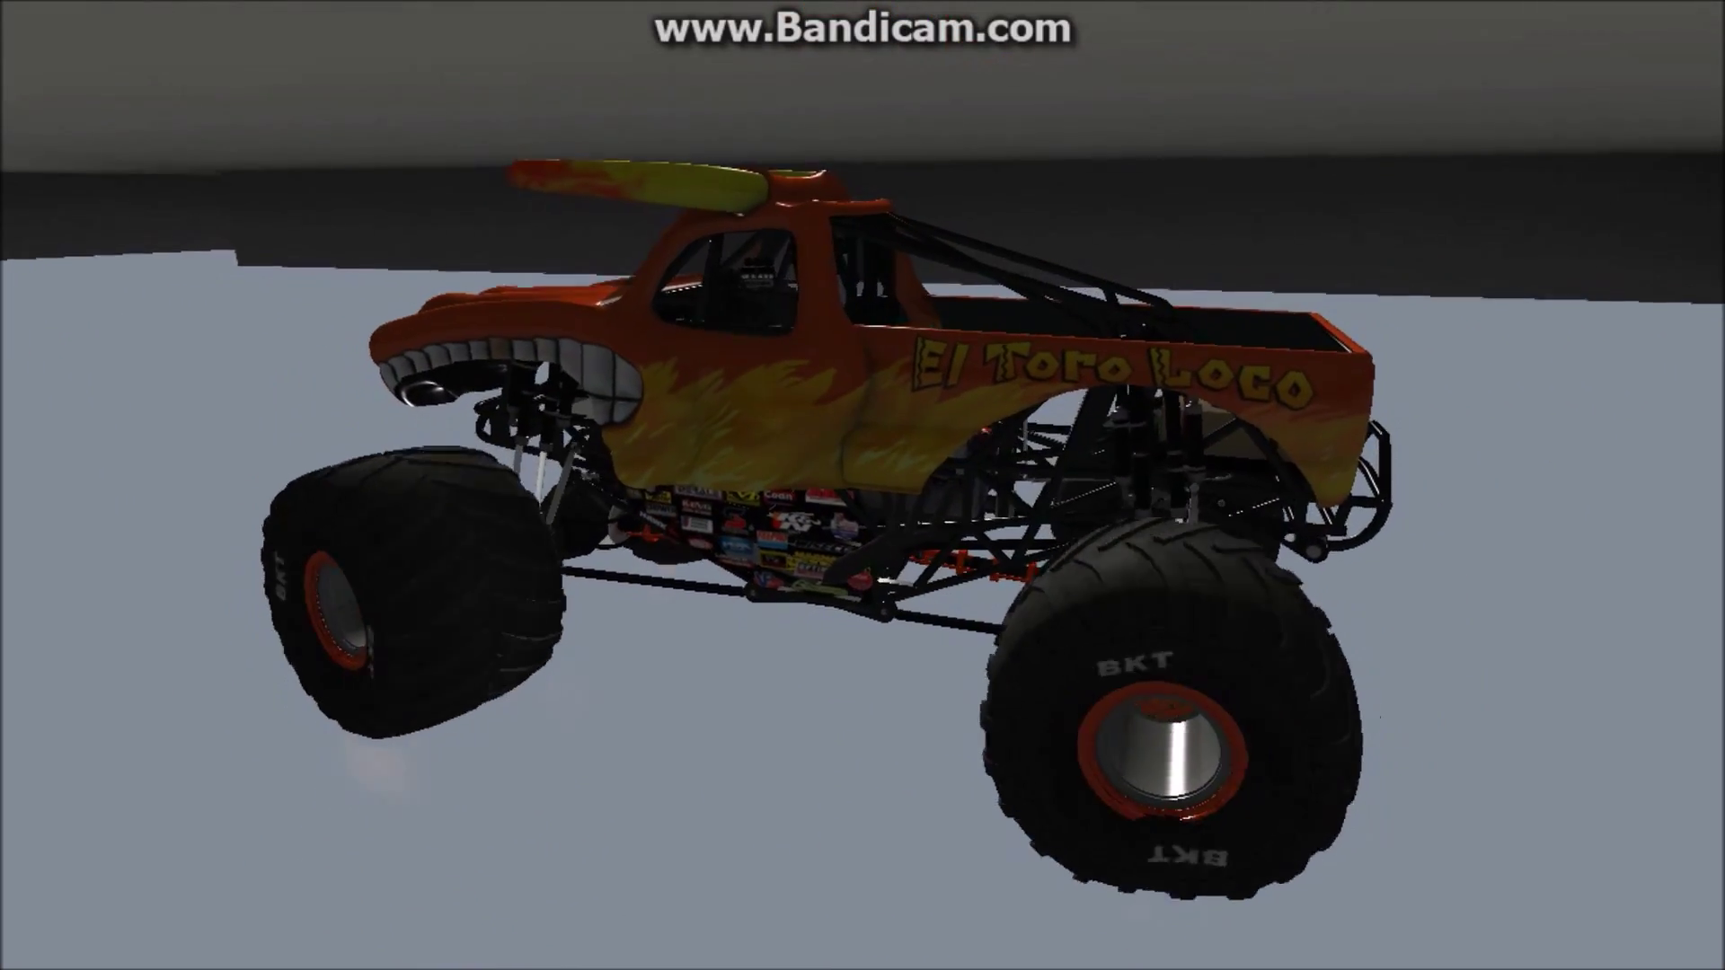
- Steer El Toro Loco past the parked Son-Uva Digger to the arena tunnel with the camera swung behind it
{"action": "key", "text": "Left"}
{"action": "key", "text": "Up"}
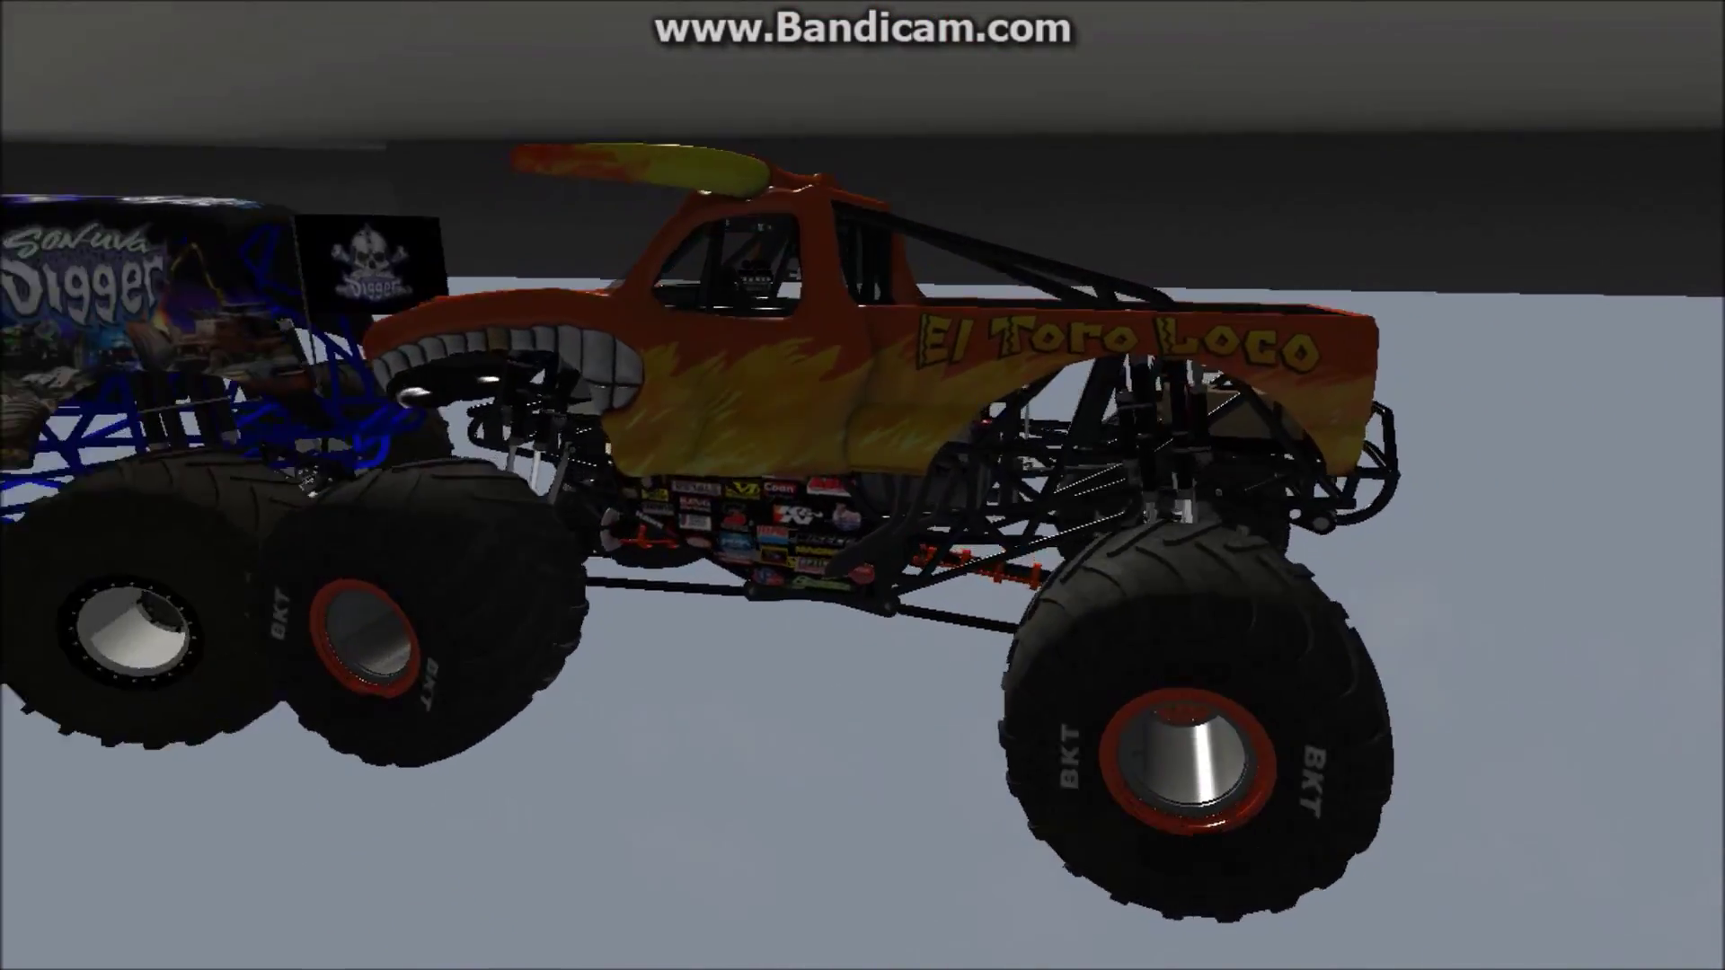
{"action": "key", "text": "KP_6"}
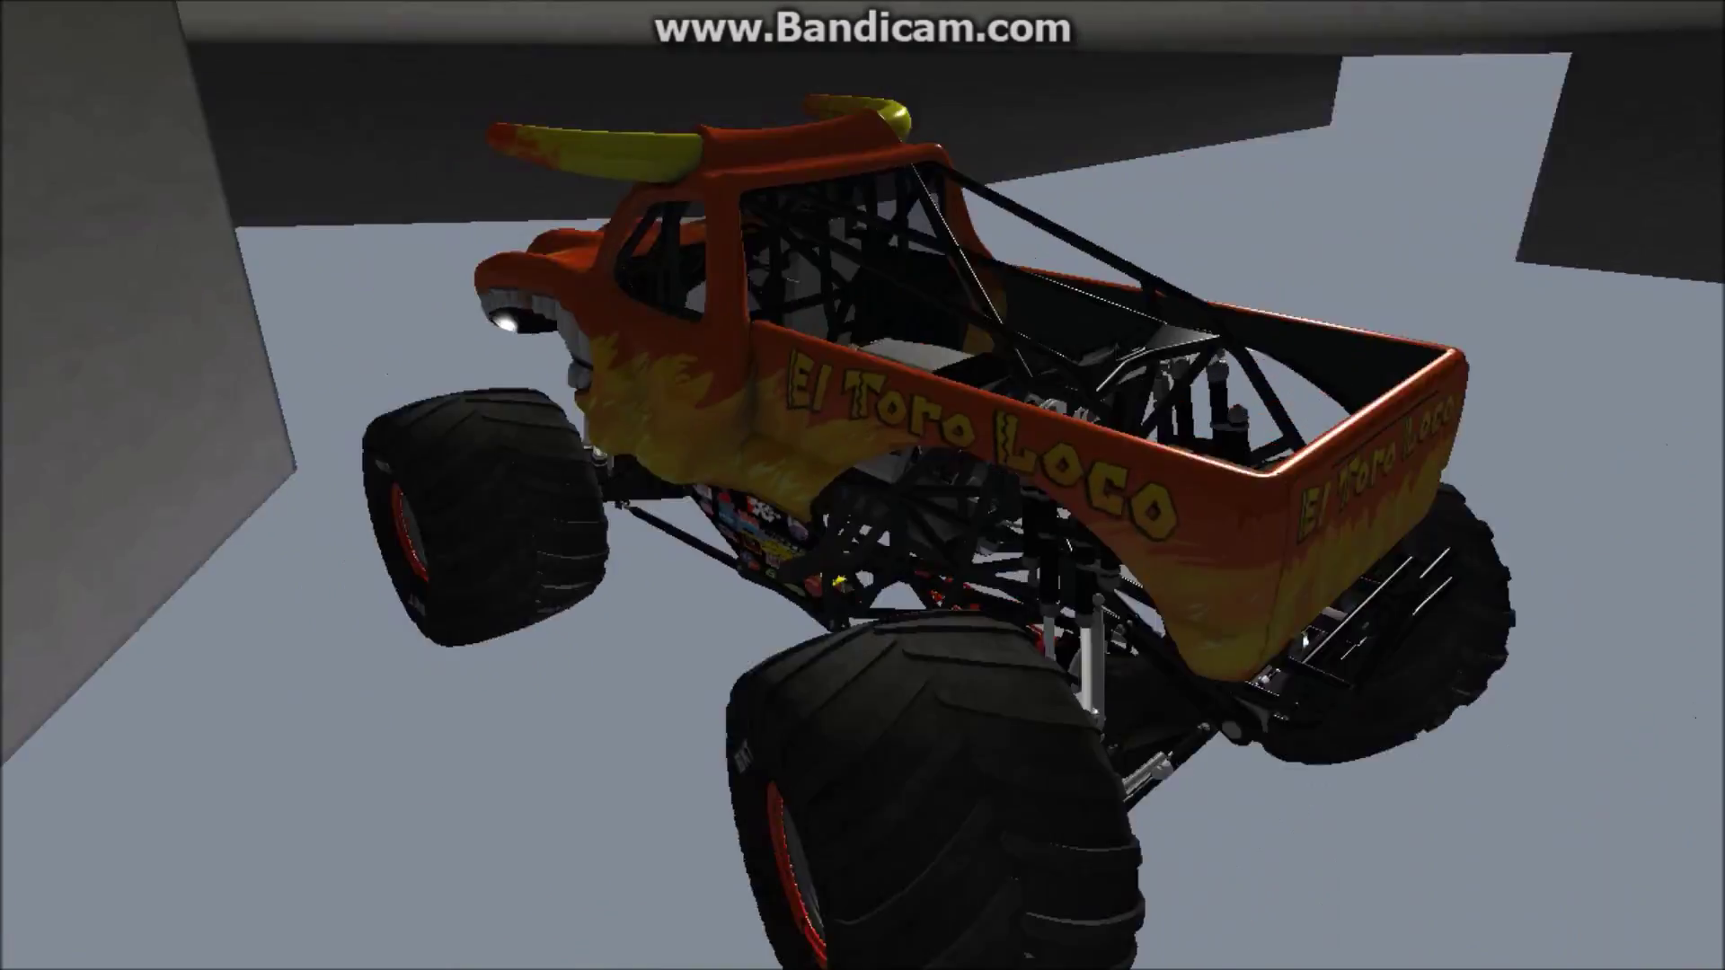
{"action": "key", "text": "Up"}
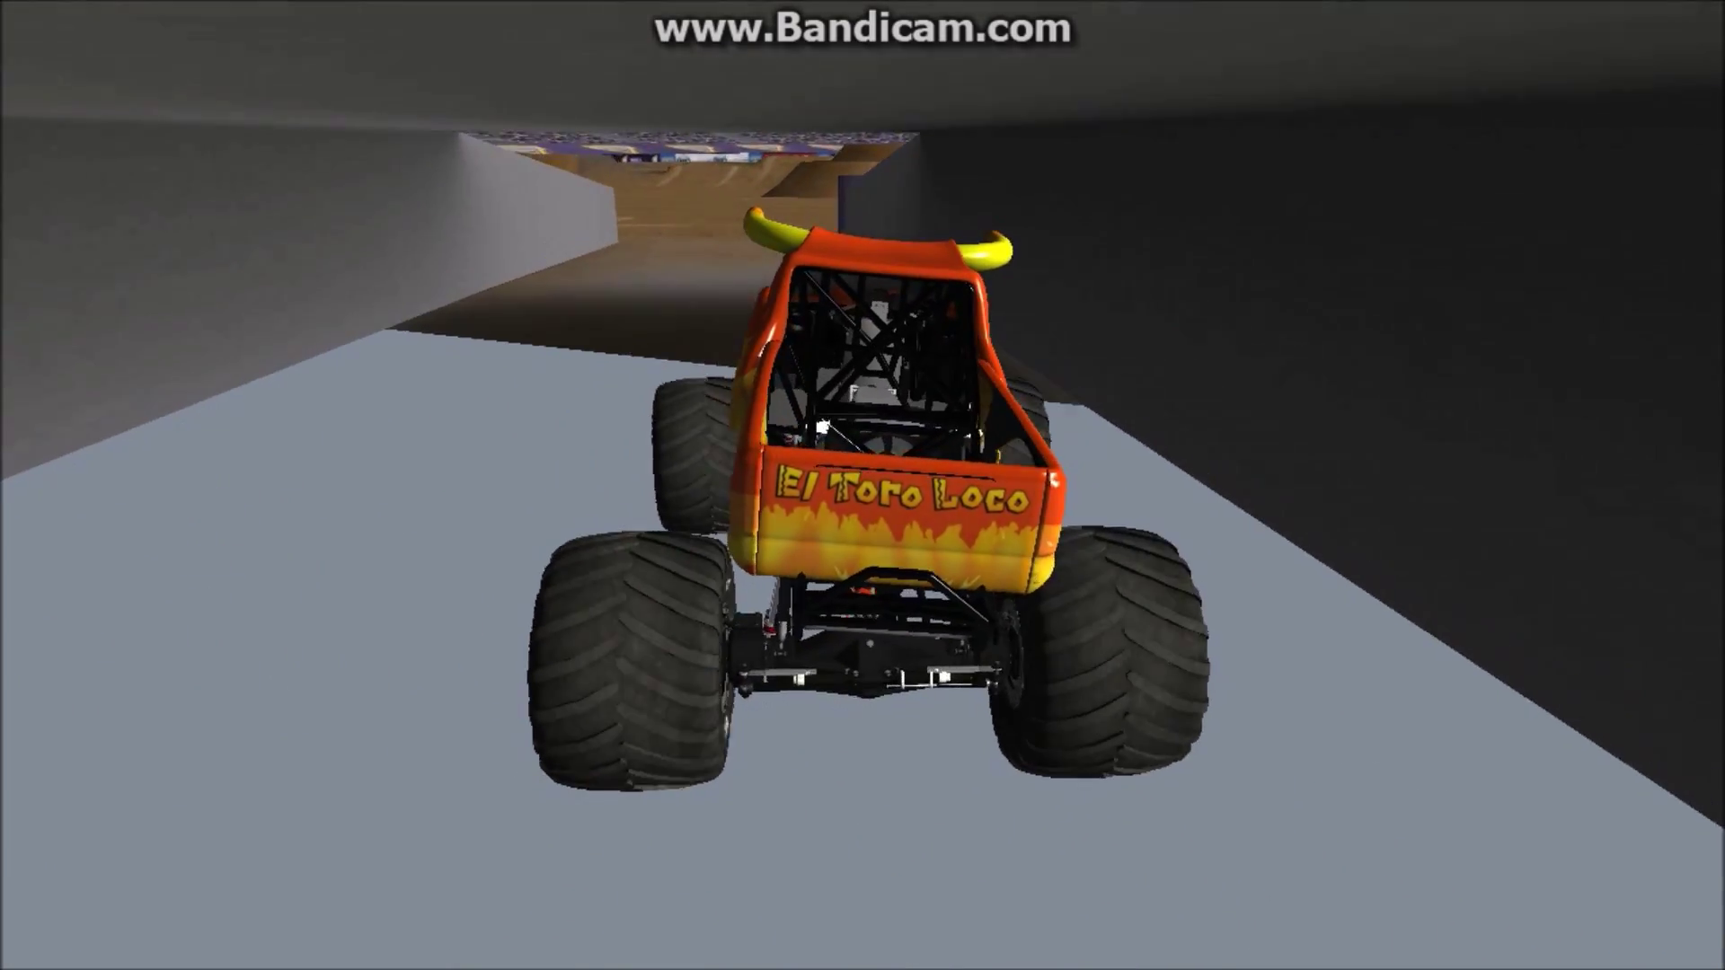
- Drive El Toro Loco out of the tunnel and across the arena to a dirt ramp, and show the dashboard gauges
{"action": "key", "text": "Up"}
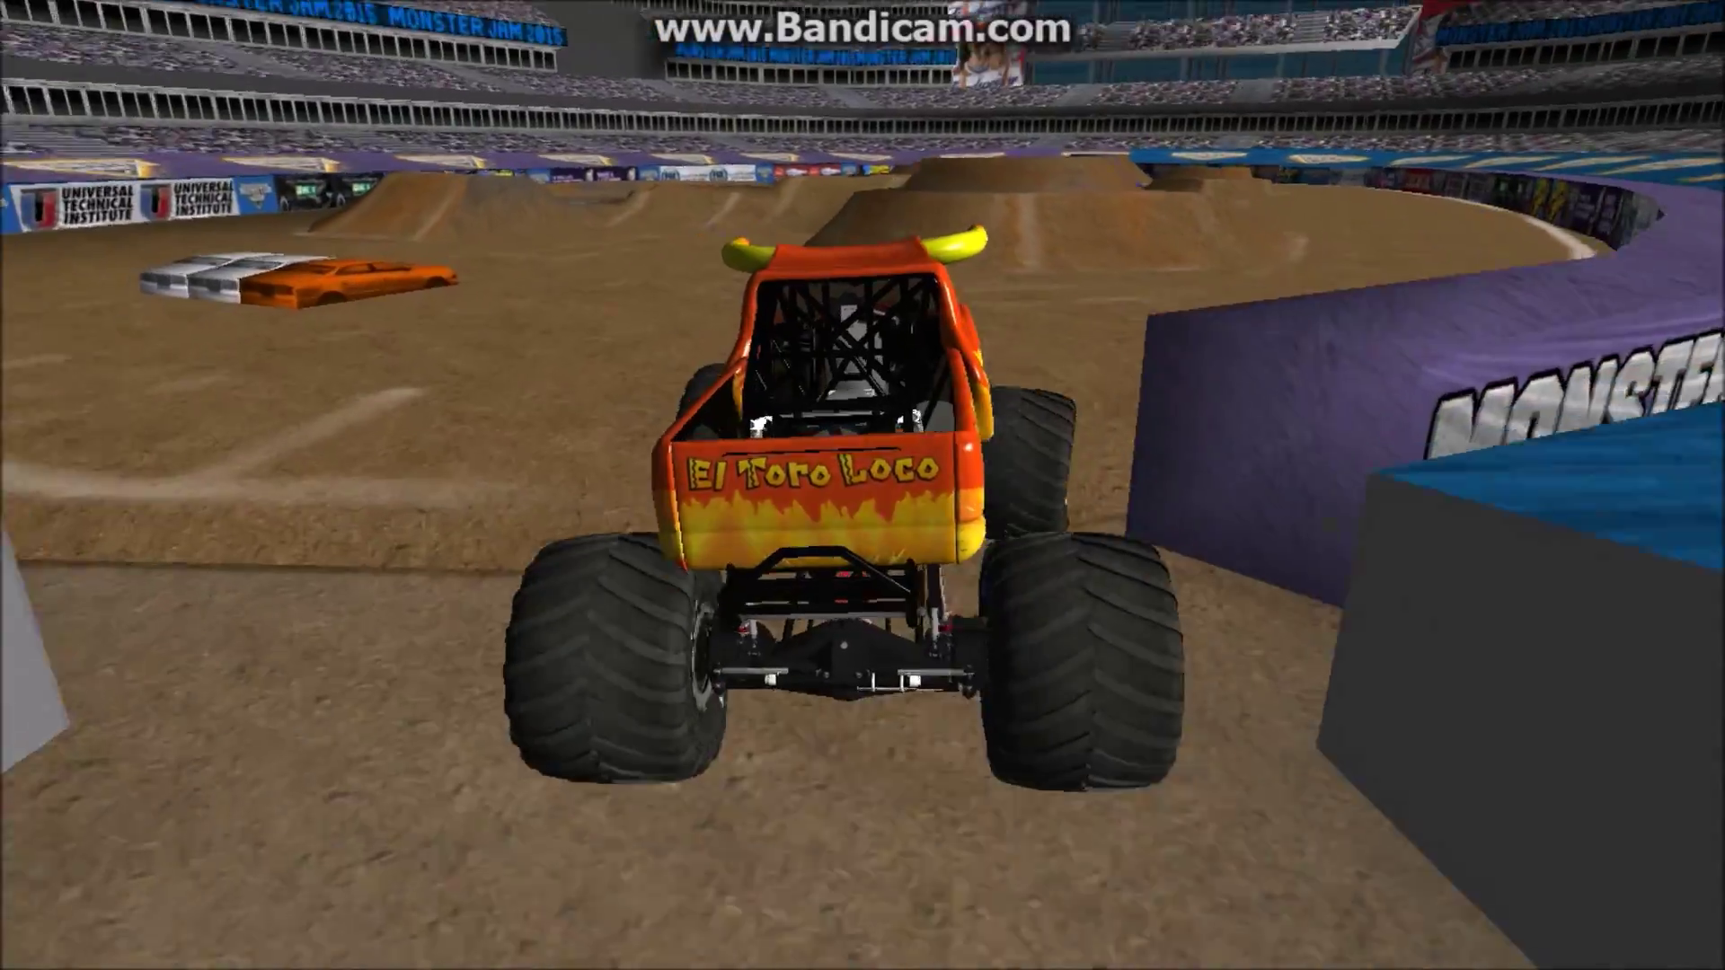
{"action": "key", "text": "Up"}
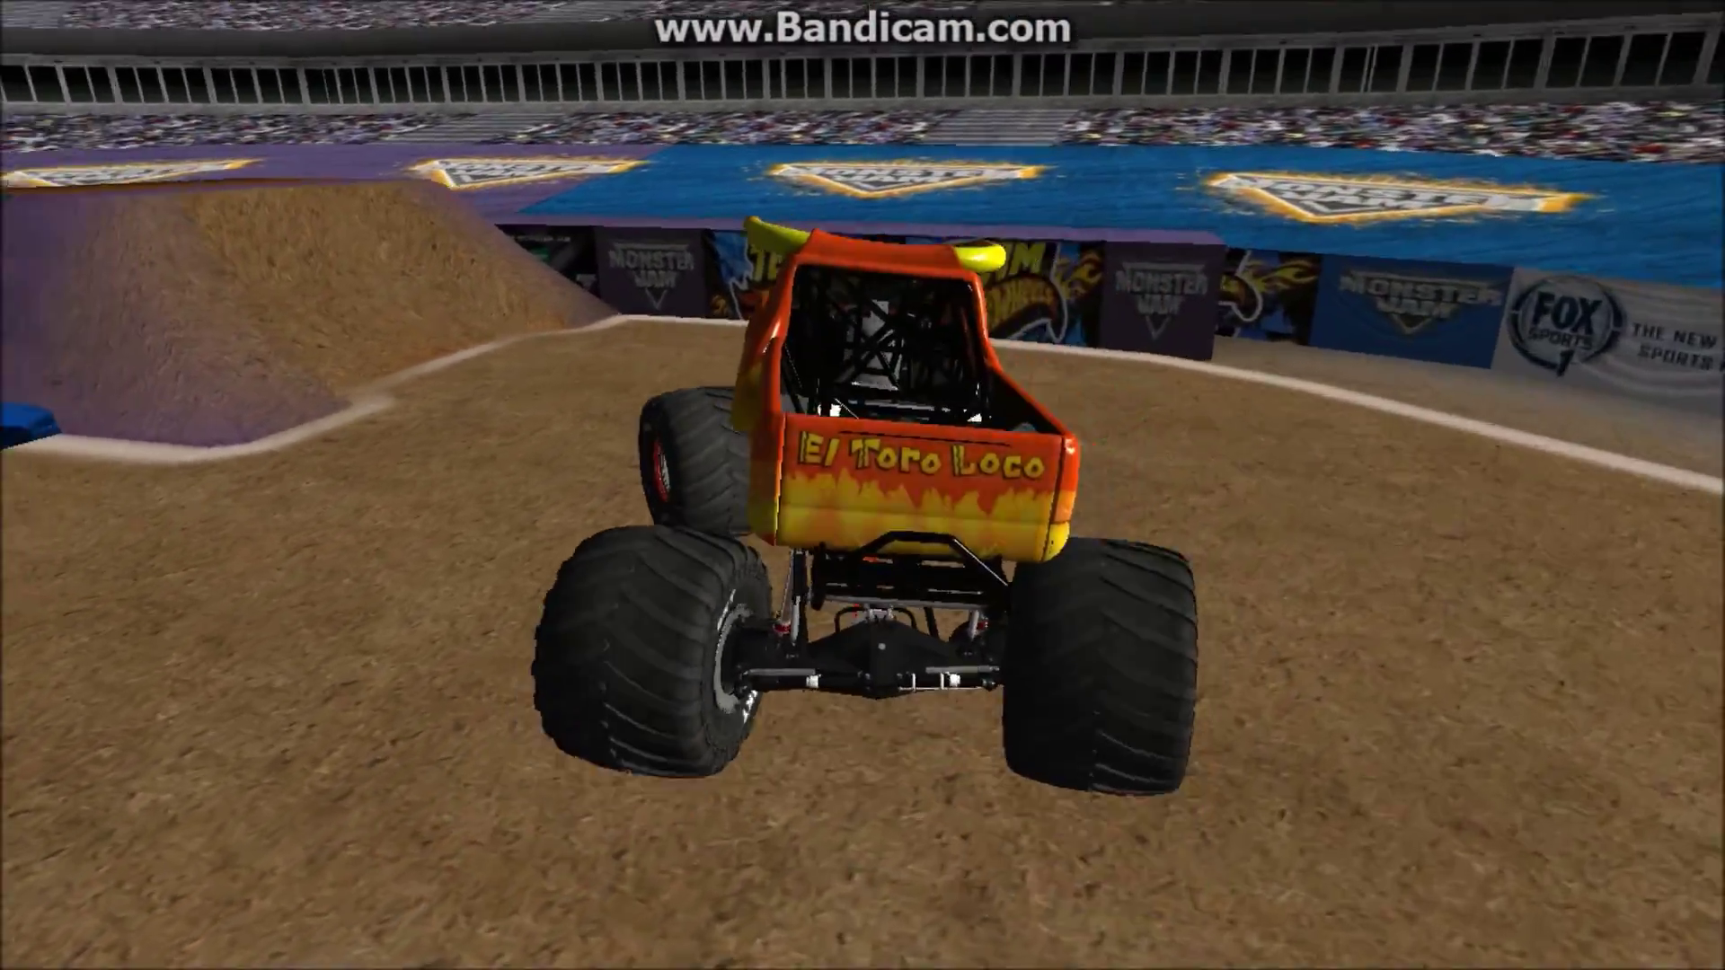
{"action": "key", "text": "u"}
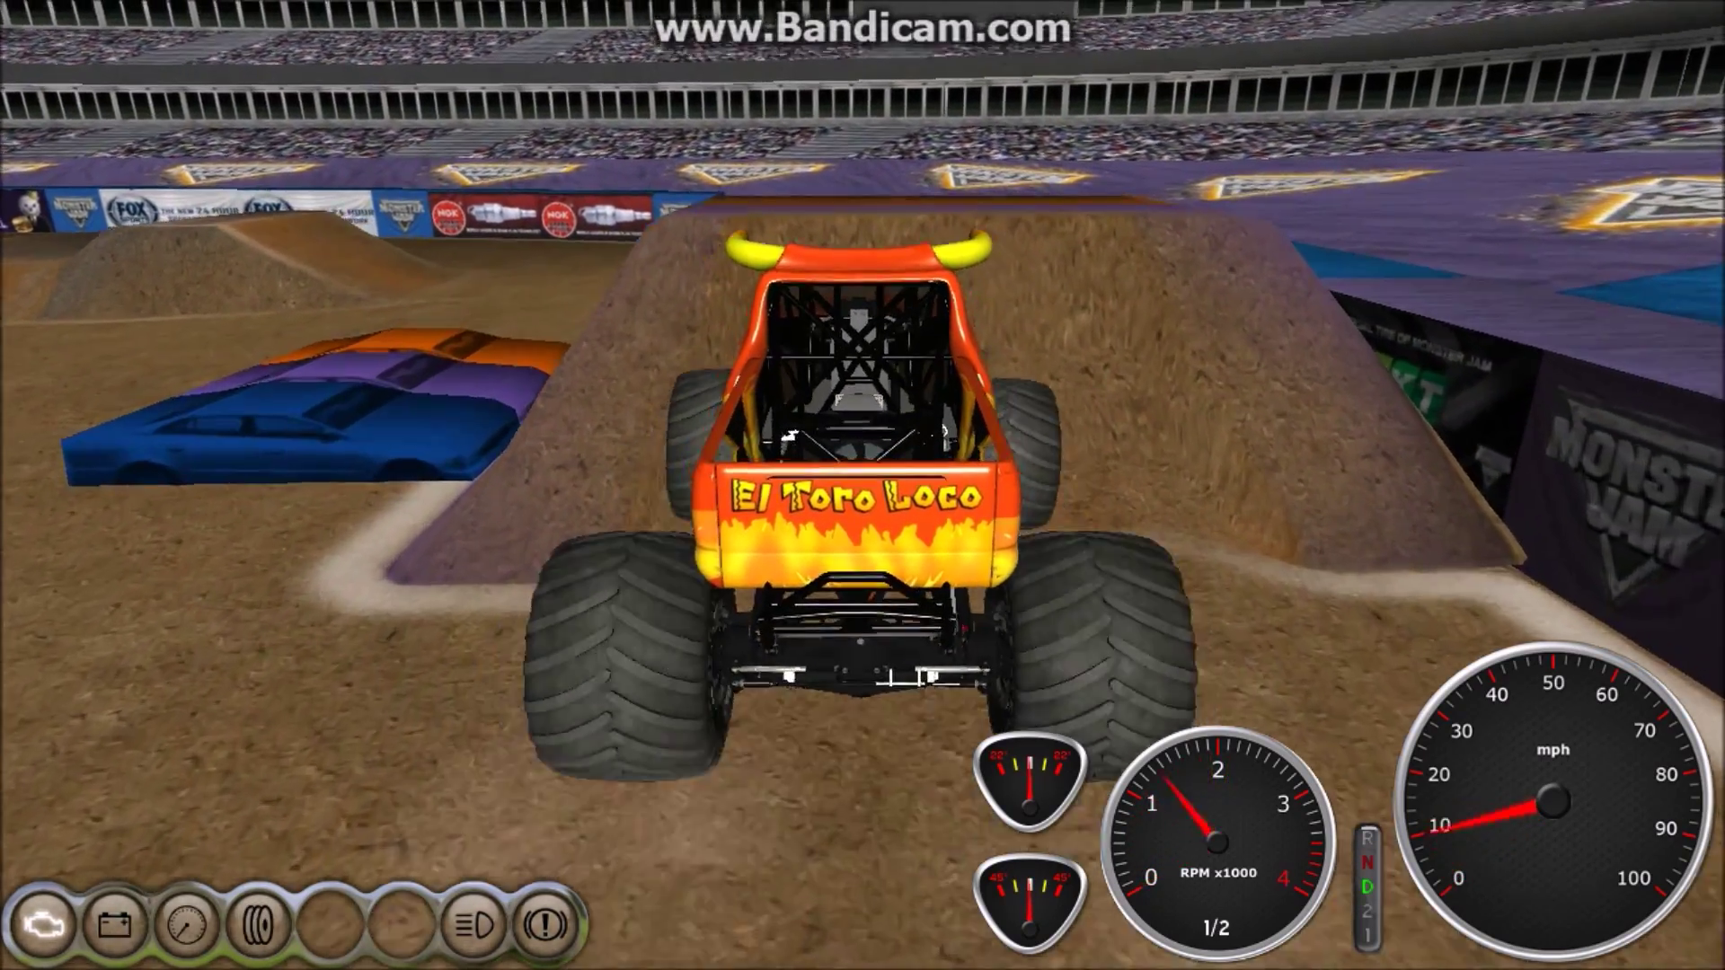
- Jump the dirt ramp in the cockpit view and cycle back to an outside camera to keep driving
{"action": "key", "text": "c"}
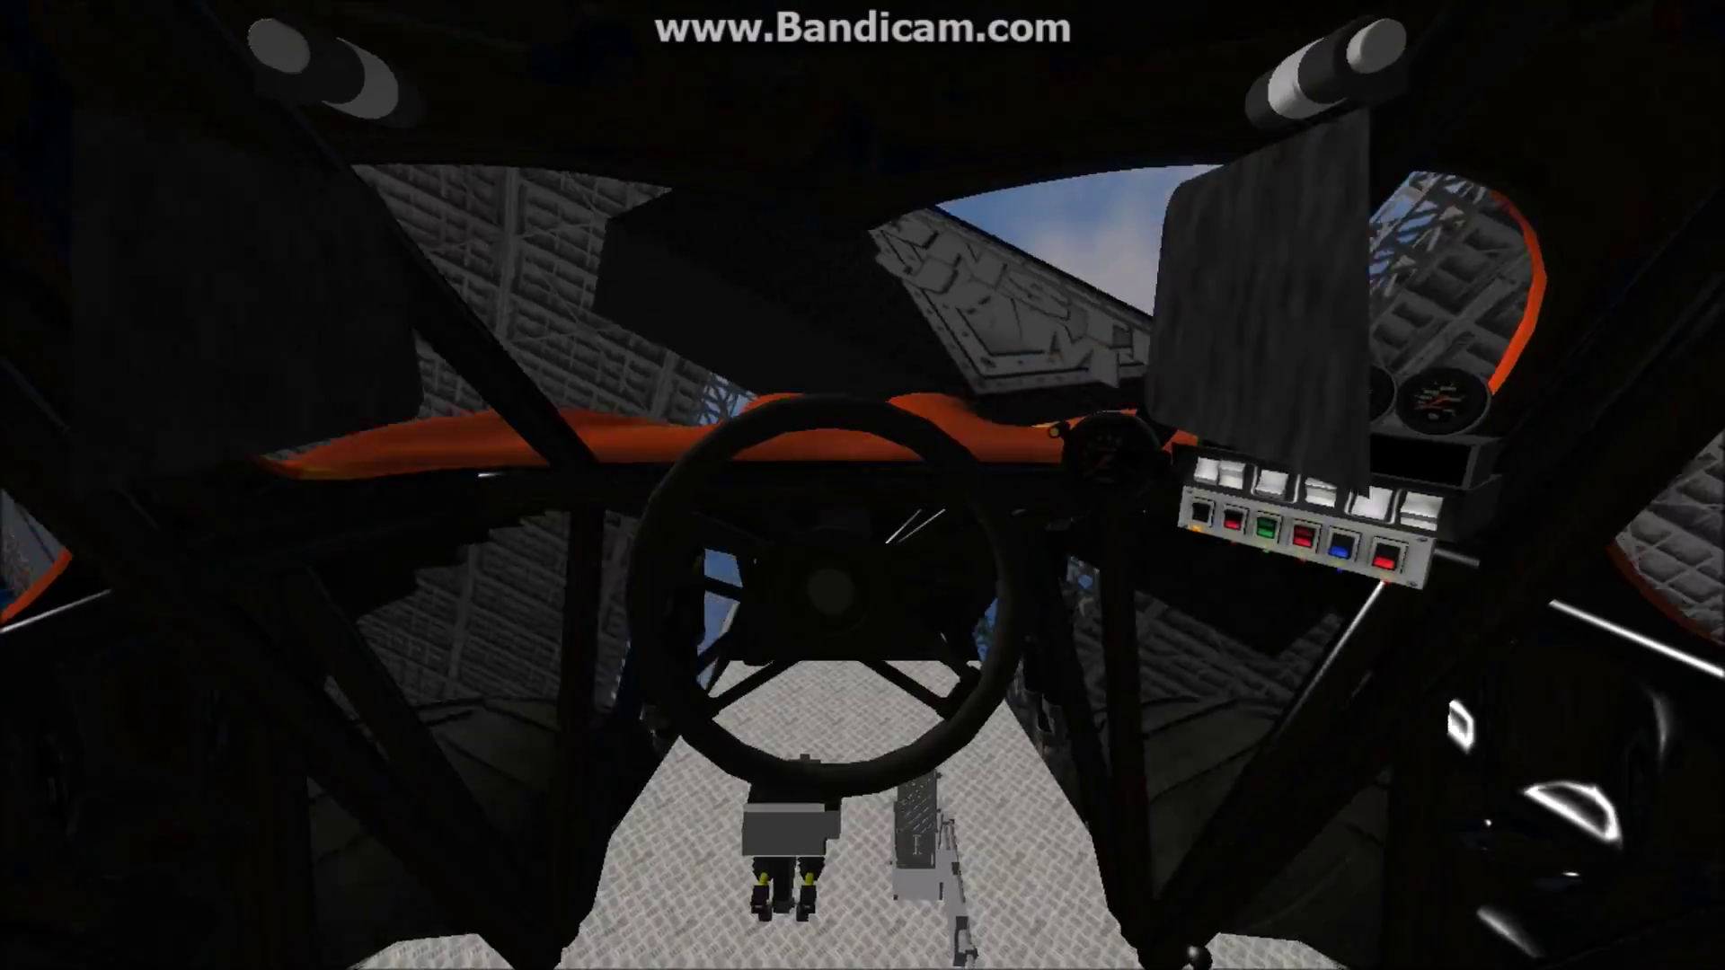
{"action": "key", "text": "c"}
{"action": "key", "text": "c"}
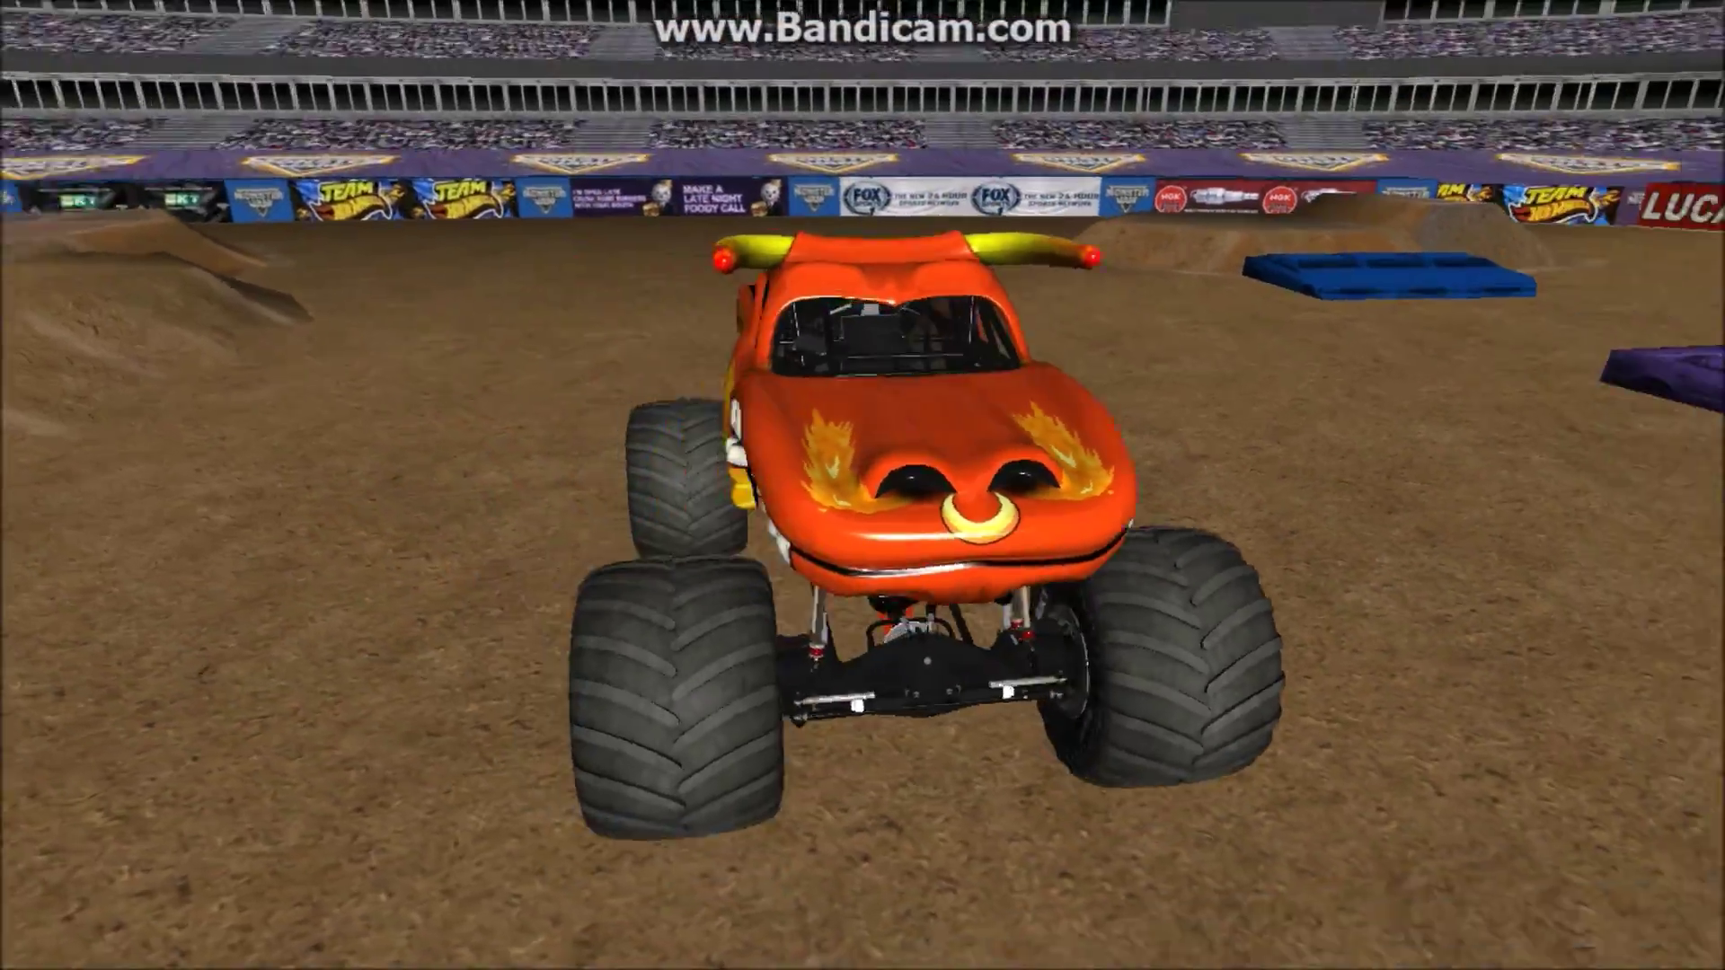
{"action": "key", "text": "Up"}
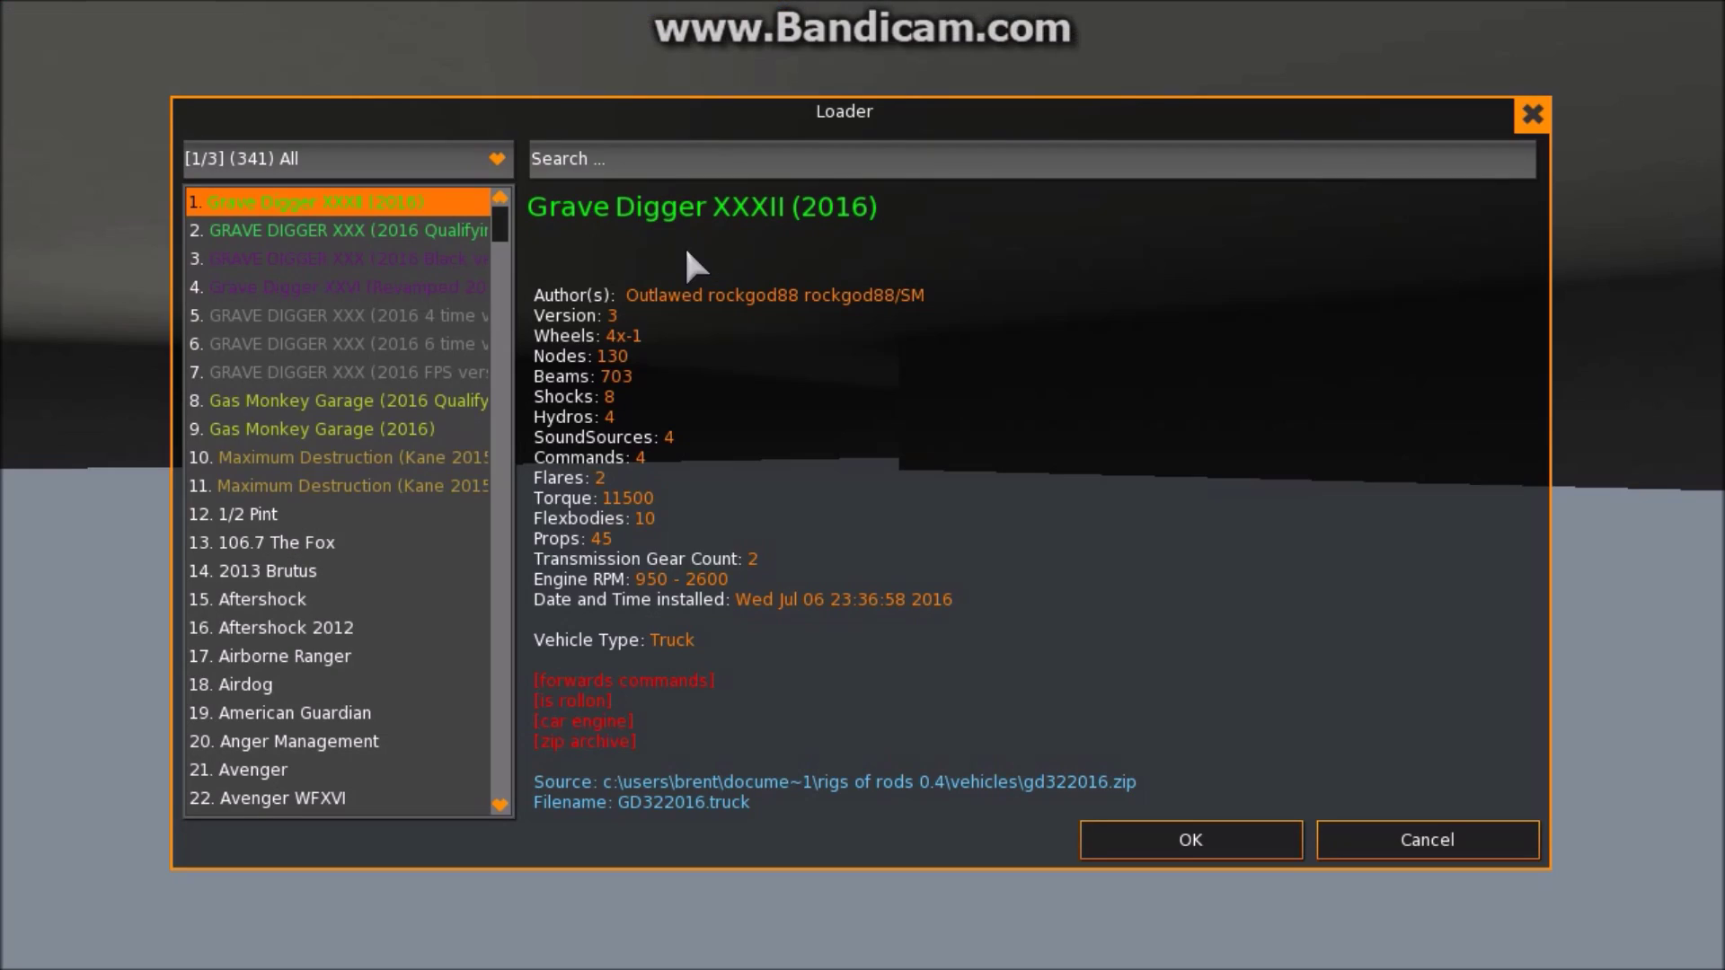
- Search the vehicle loader for "son" and spawn Son-Uva Digger
{"action": "left_click", "coordinate": [709, 145]}
{"action": "type", "text": "s"}
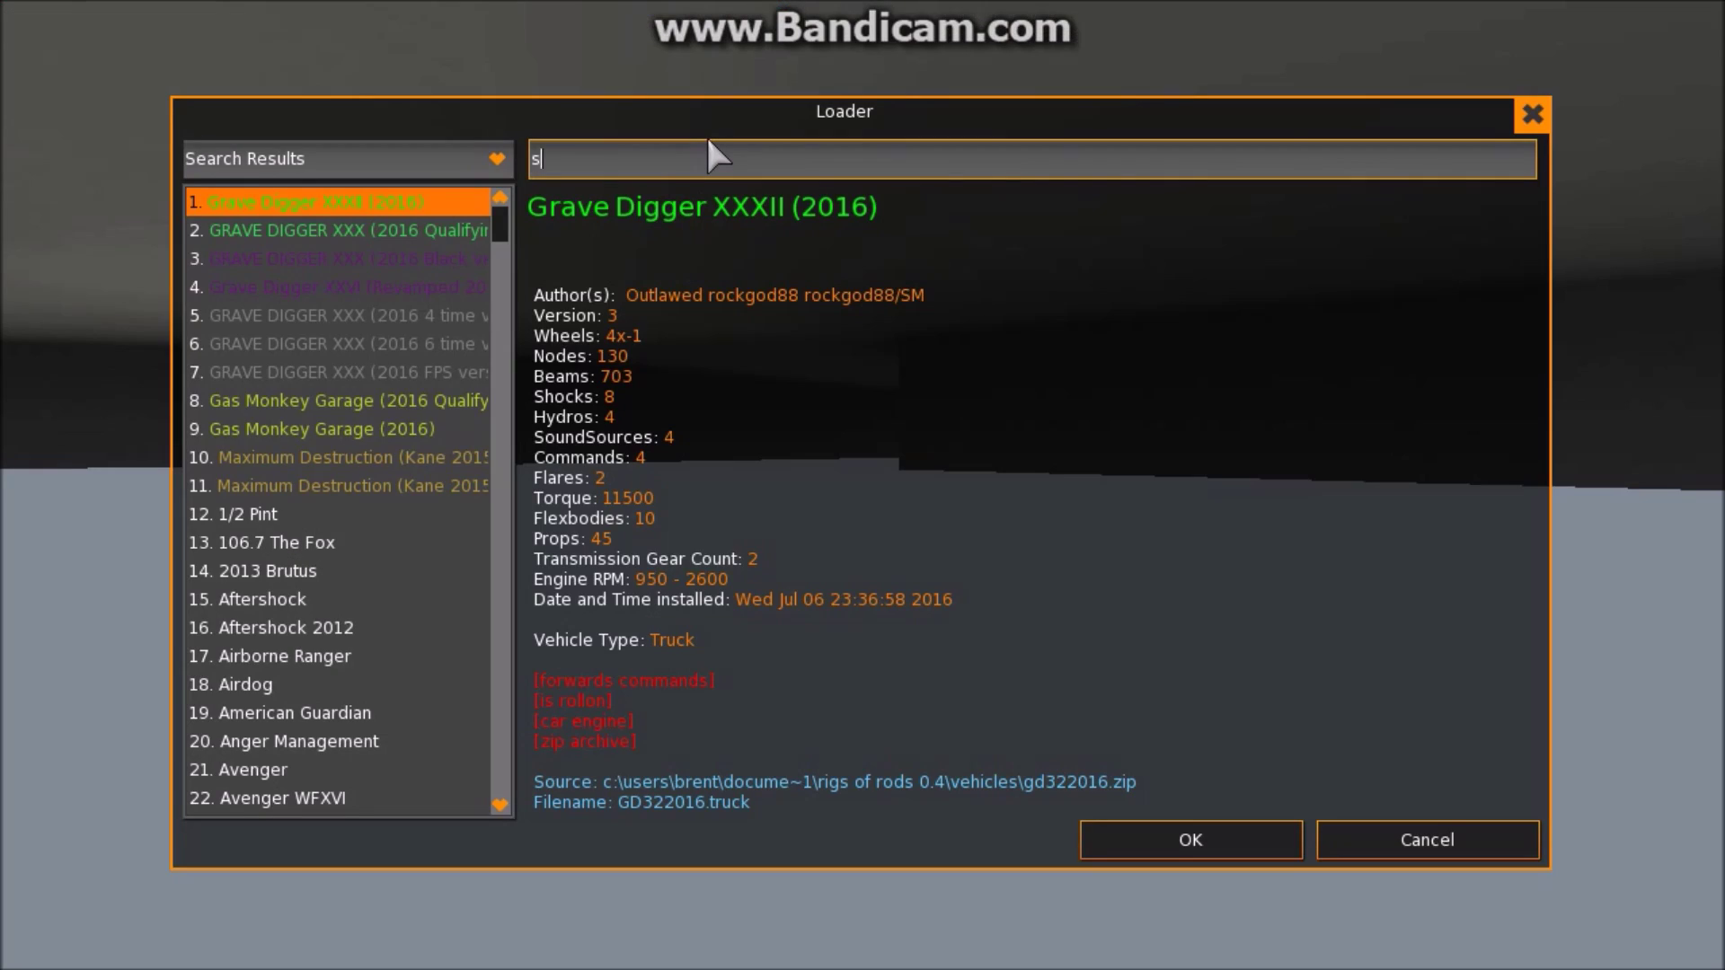
{"action": "type", "text": "on"}
{"action": "key", "text": "Up"}
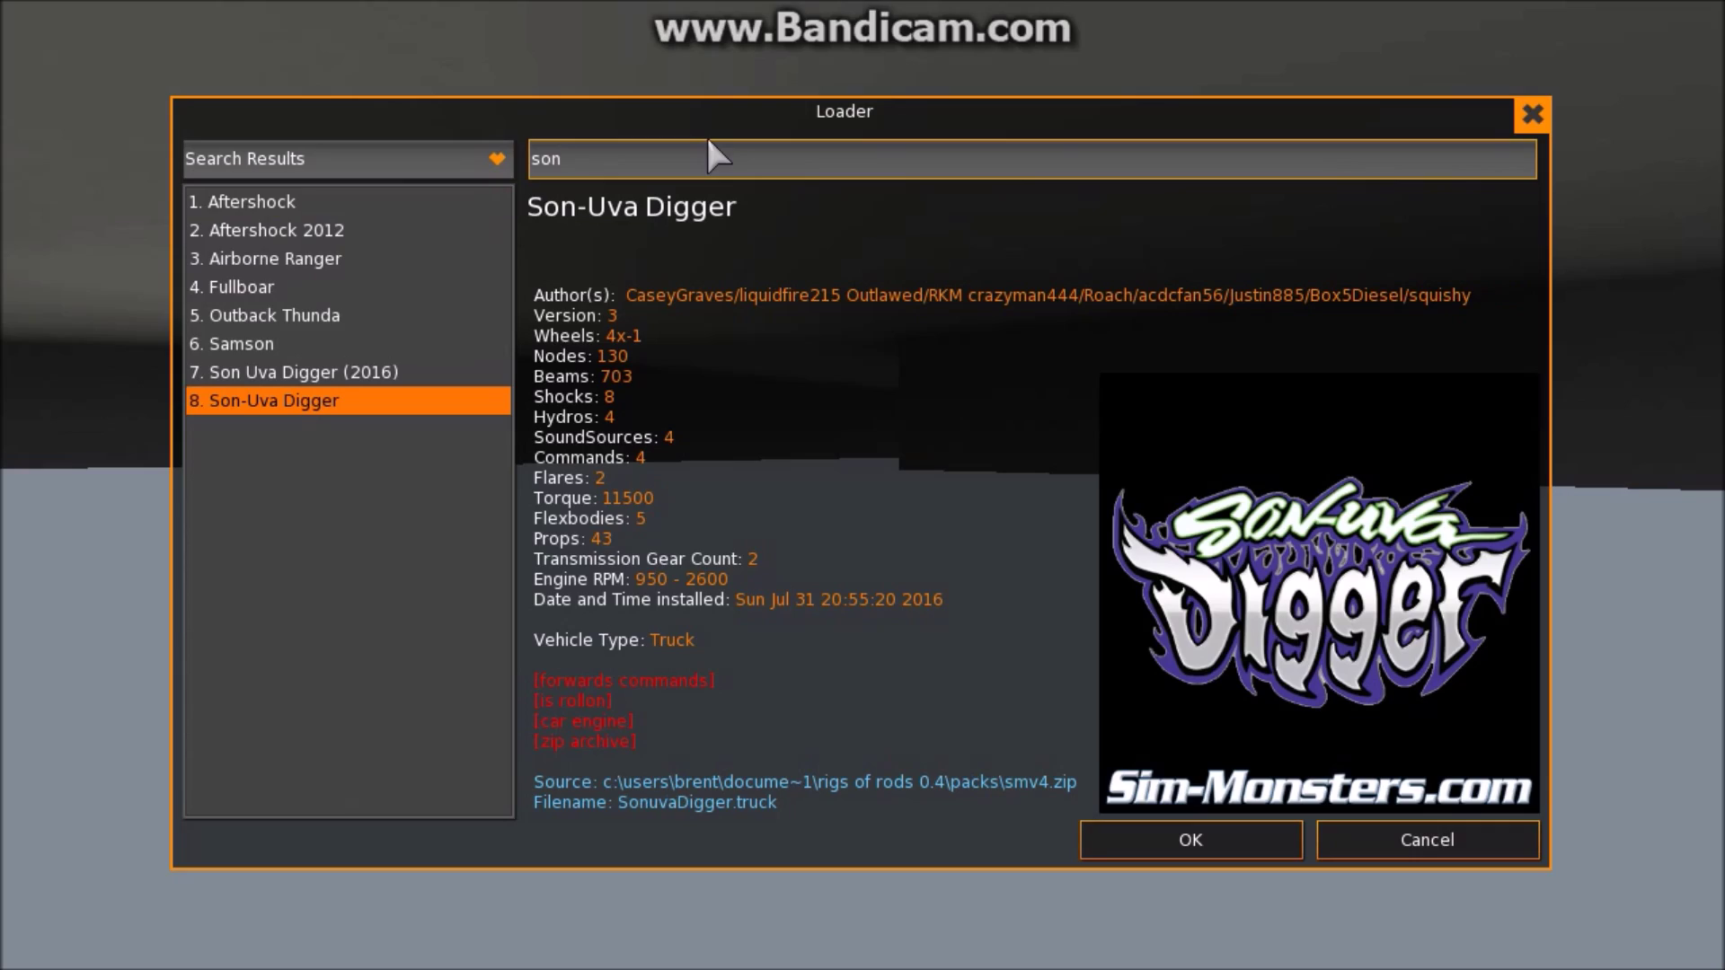
{"action": "key", "text": "Return"}
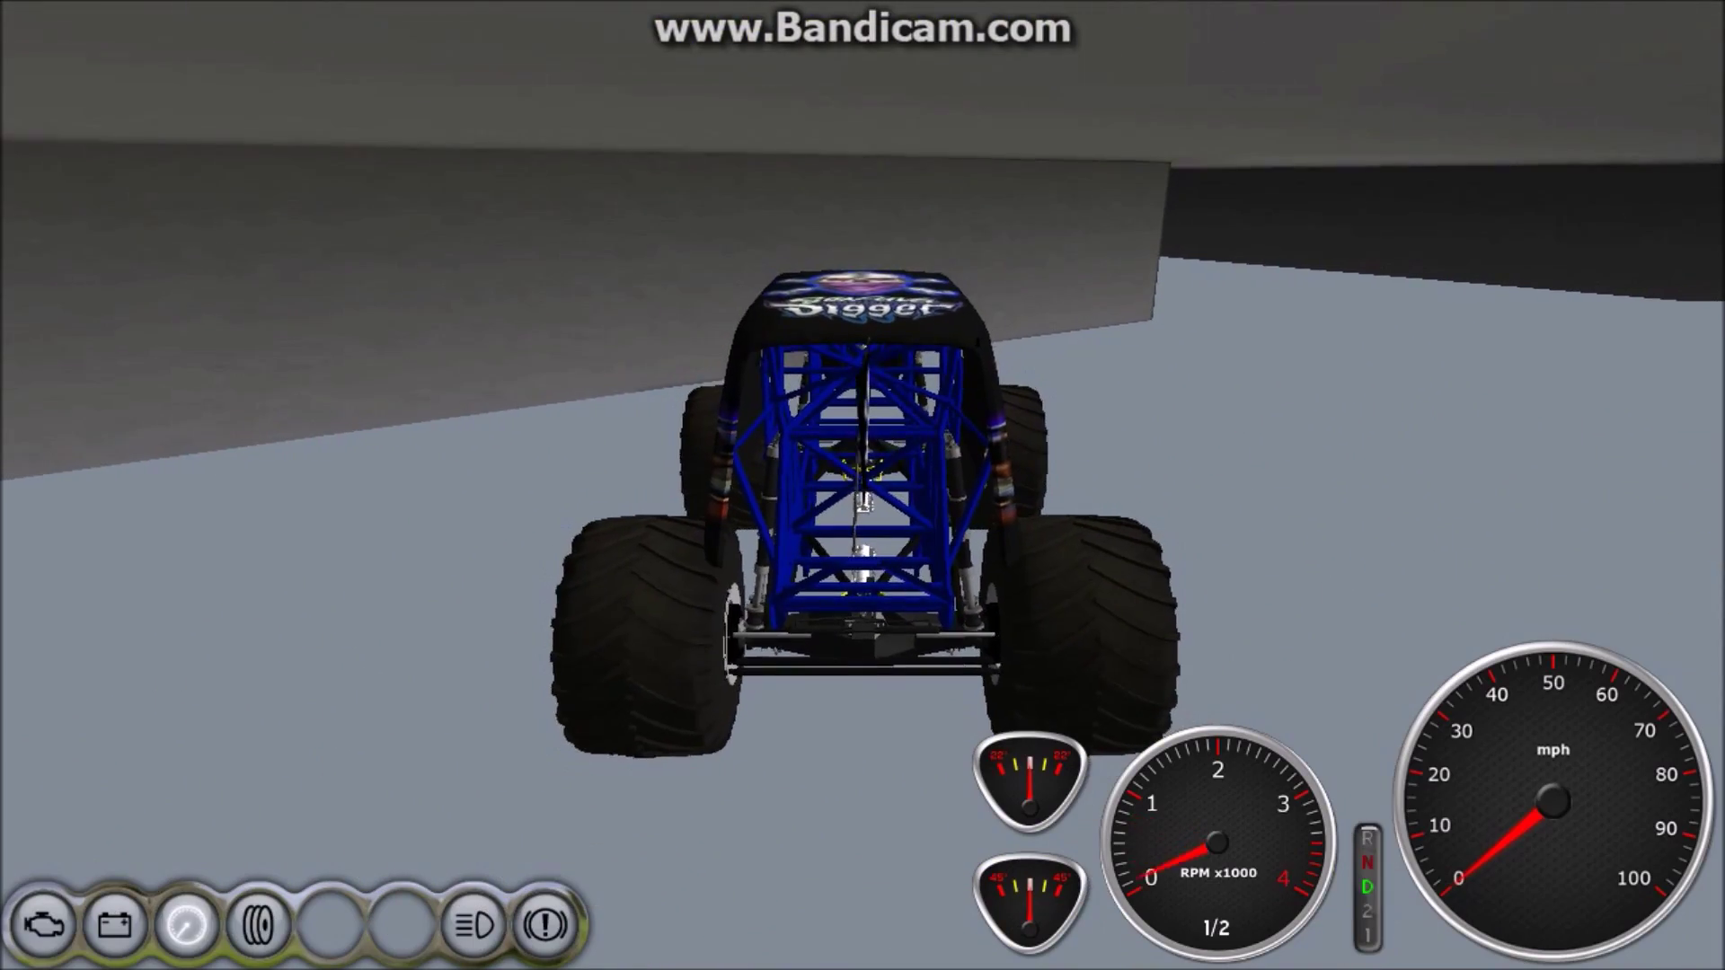
- Leave the truck and get a new vehicle by searching for "vp" and spawning VP Mad Scientist
{"action": "key", "text": "Return"}
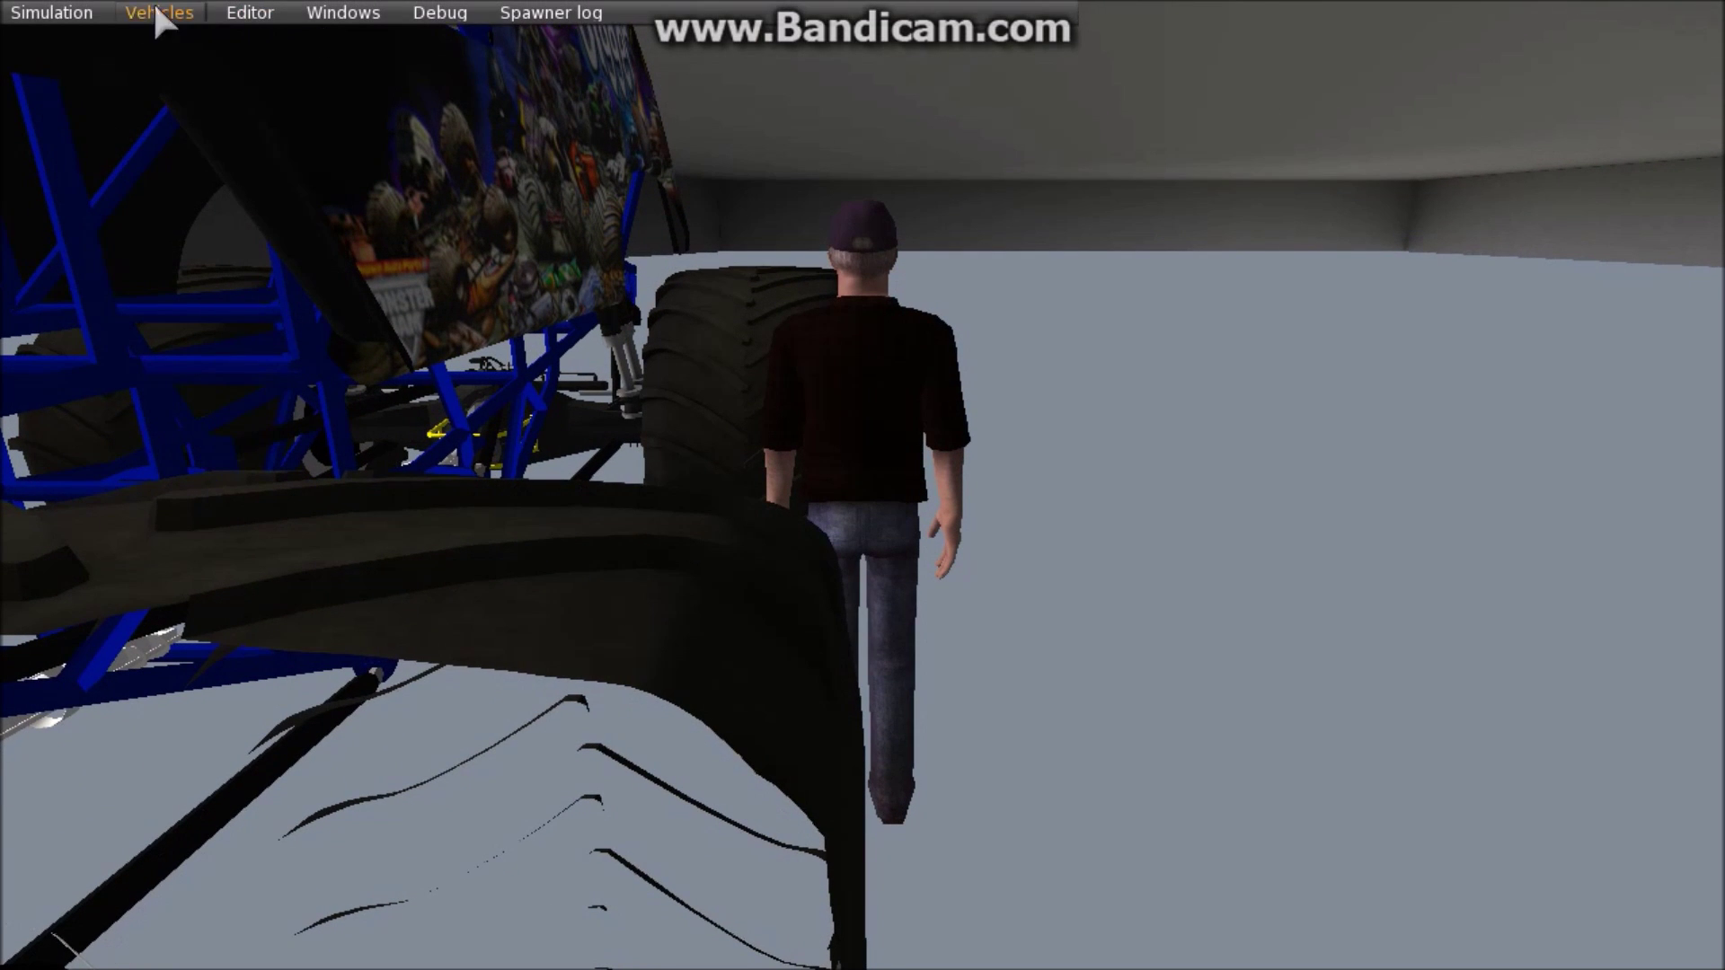
{"action": "left_click", "coordinate": [82, 18]}
{"action": "left_click", "coordinate": [84, 34]}
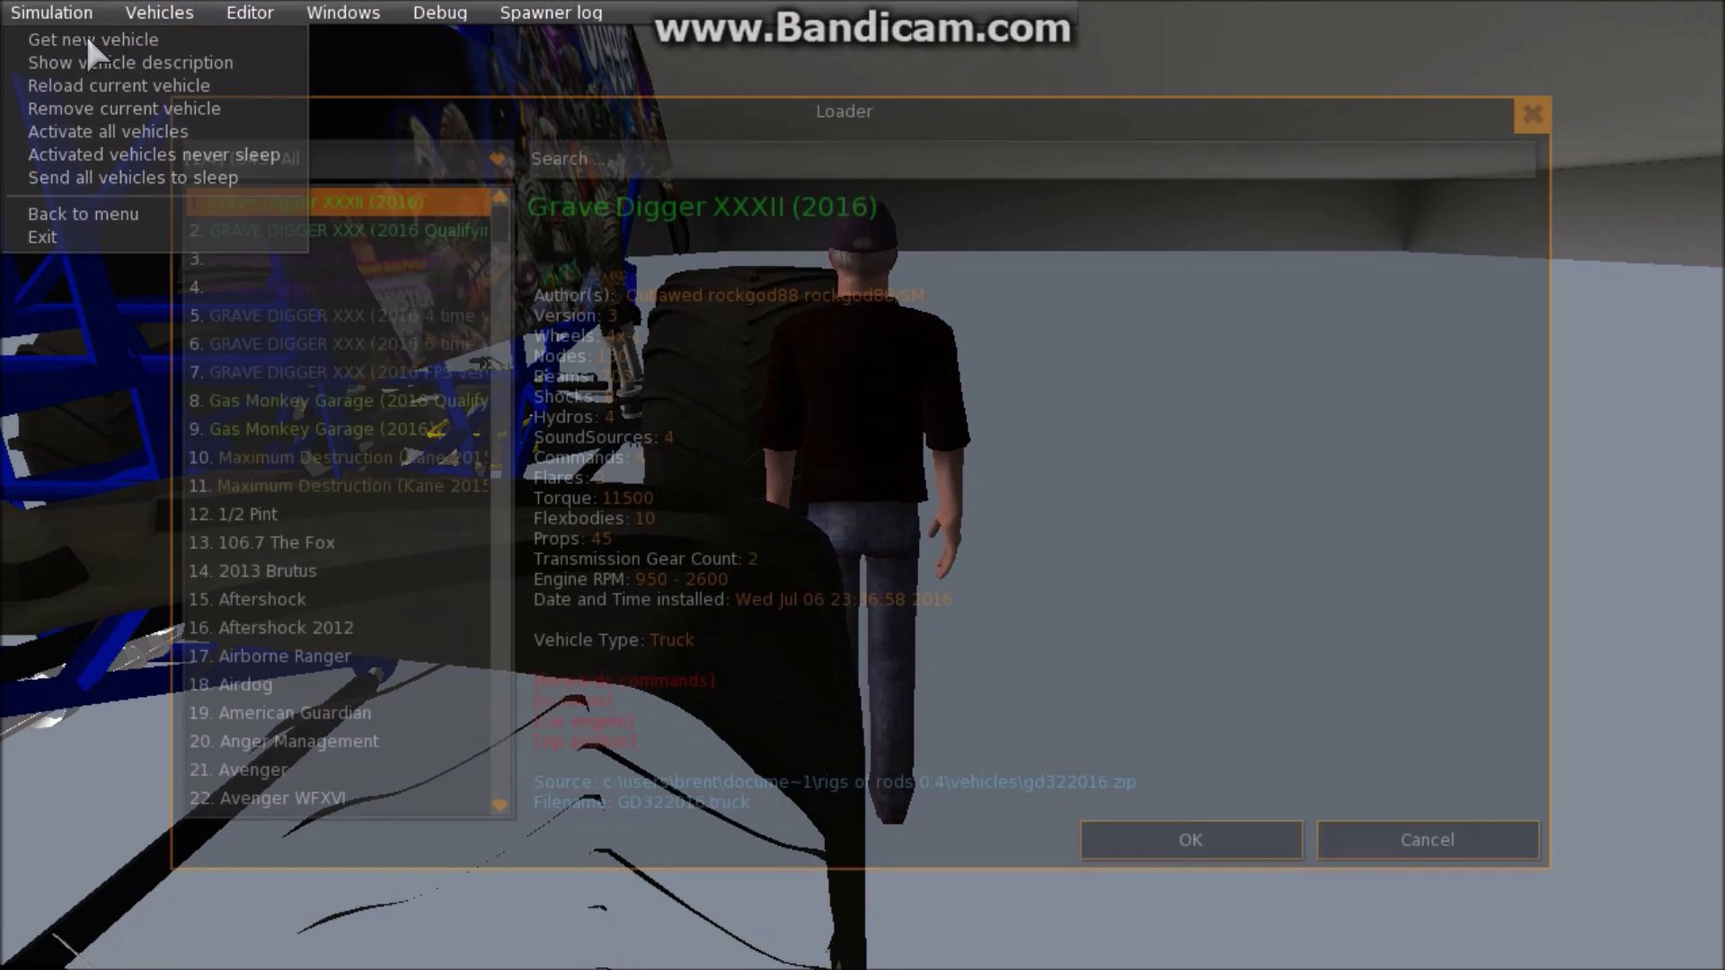
{"action": "type", "text": "vp"}
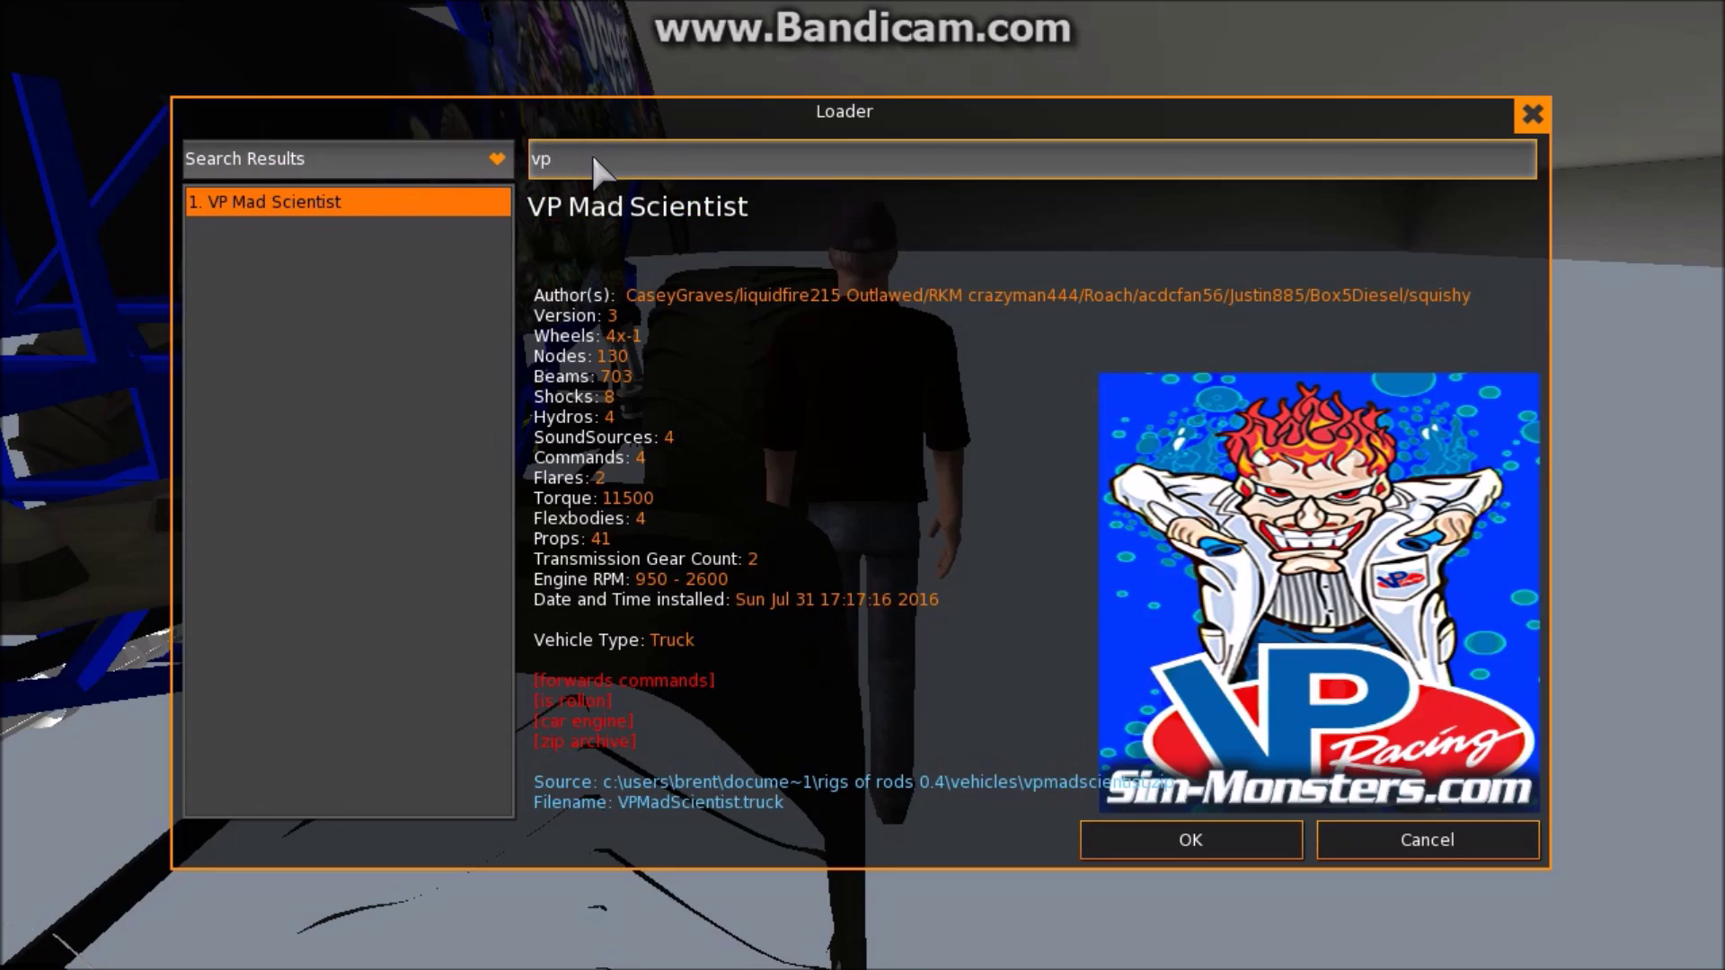
{"action": "key", "text": "Return"}
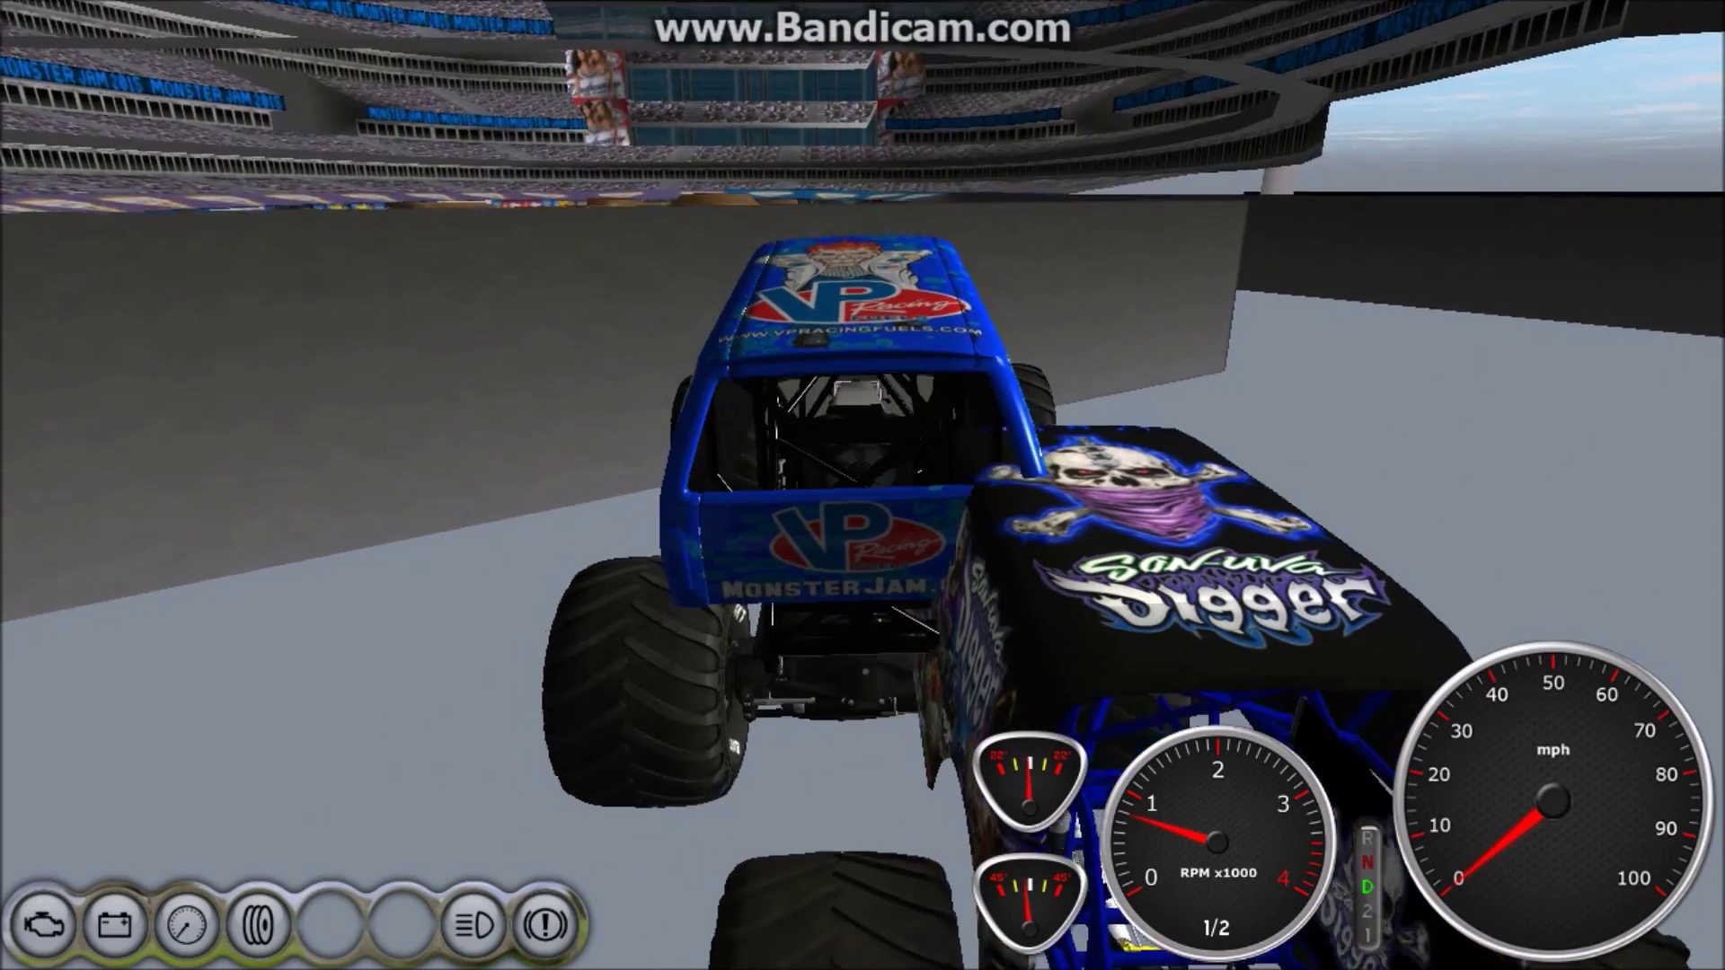
- Maneuver VP Mad Scientist away from Son-Uva Digger and inspect its side graphics and rear axle up close
{"action": "key", "text": "Down"}
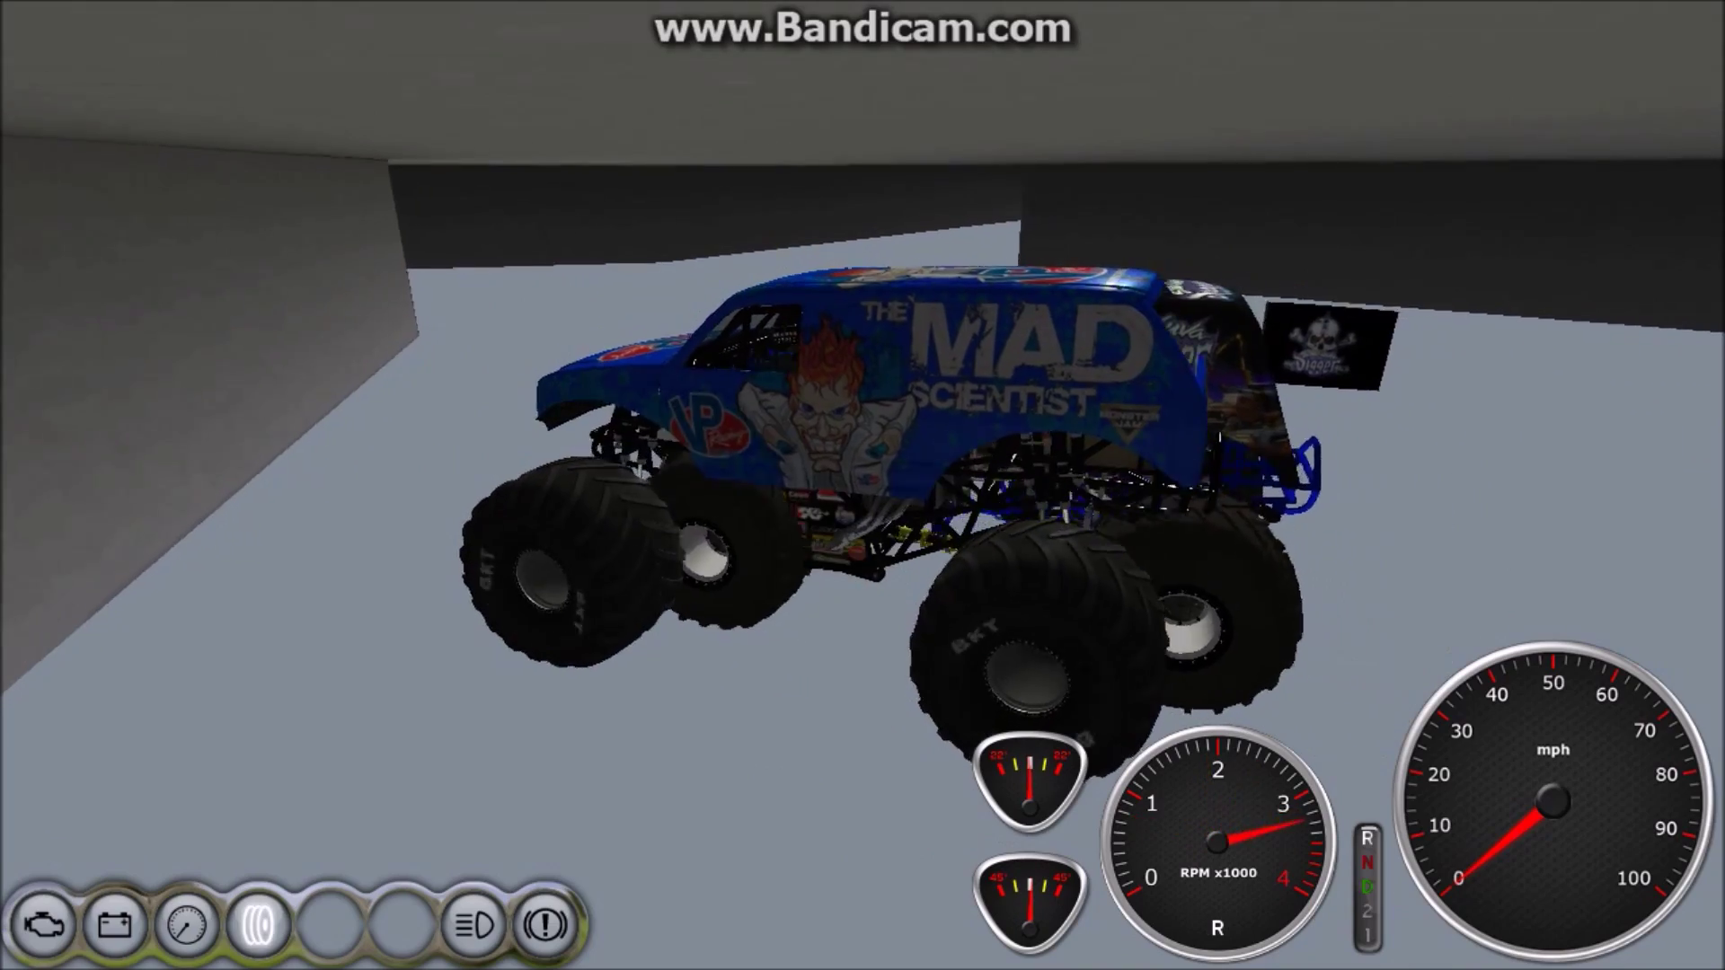
{"action": "key", "text": "Up"}
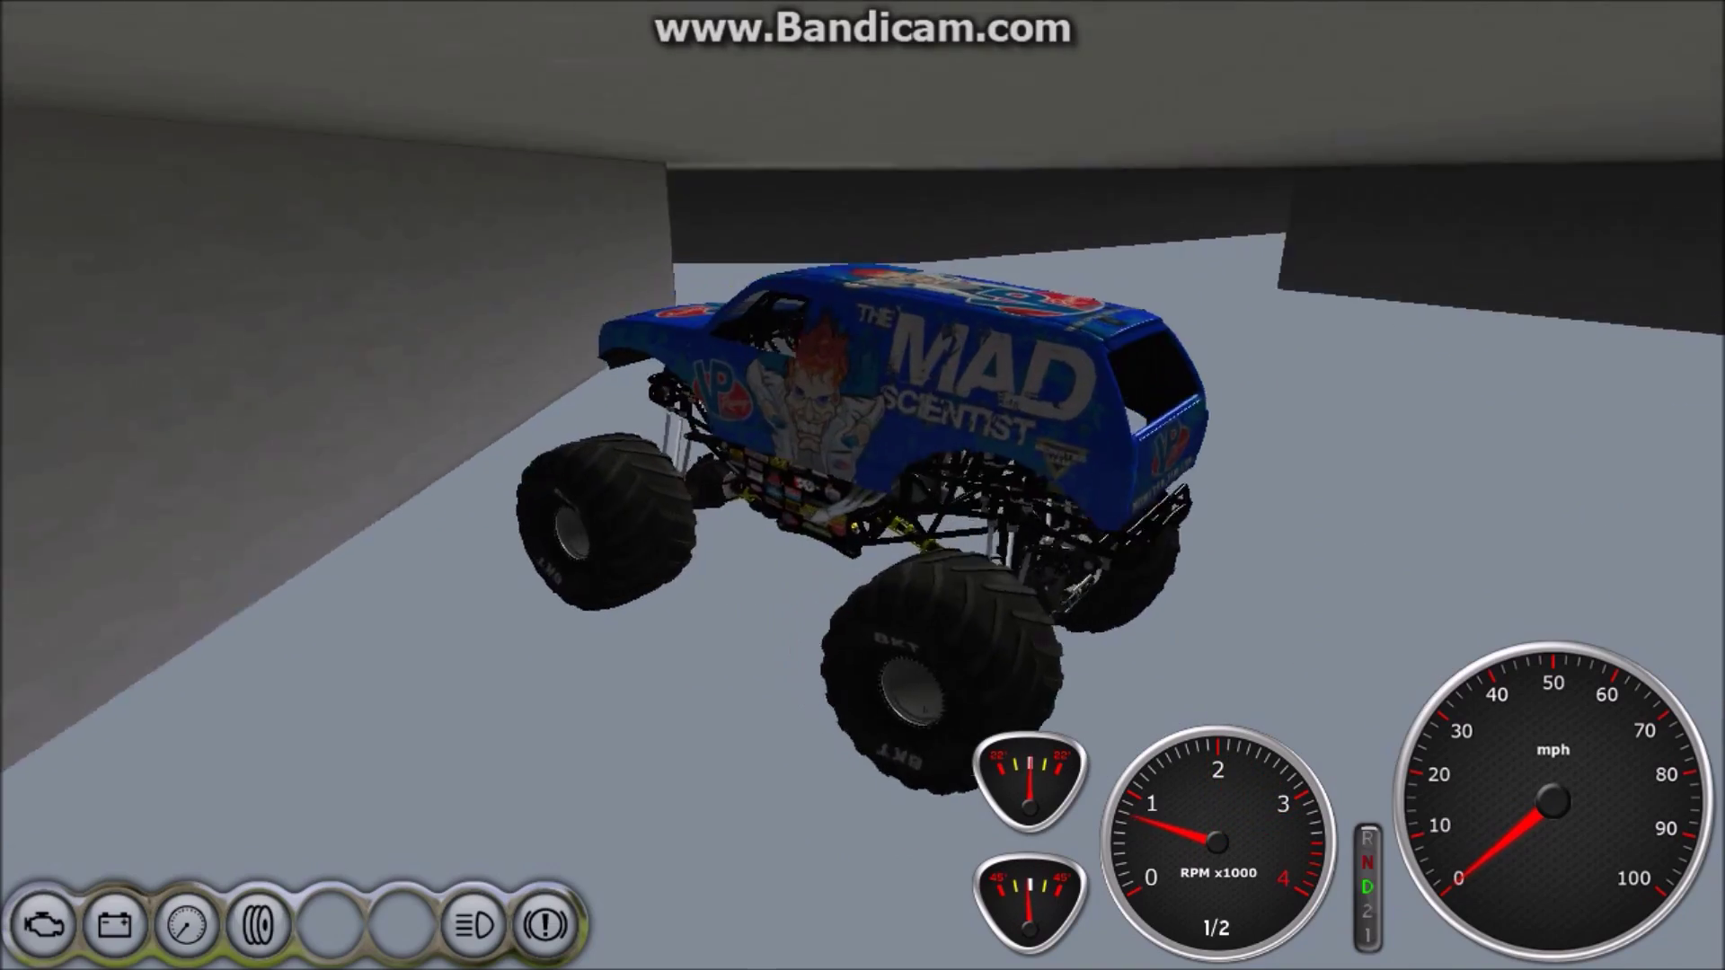
{"action": "scroll", "coordinate": [863, 485], "scroll_direction": "up", "scroll_amount": 3}
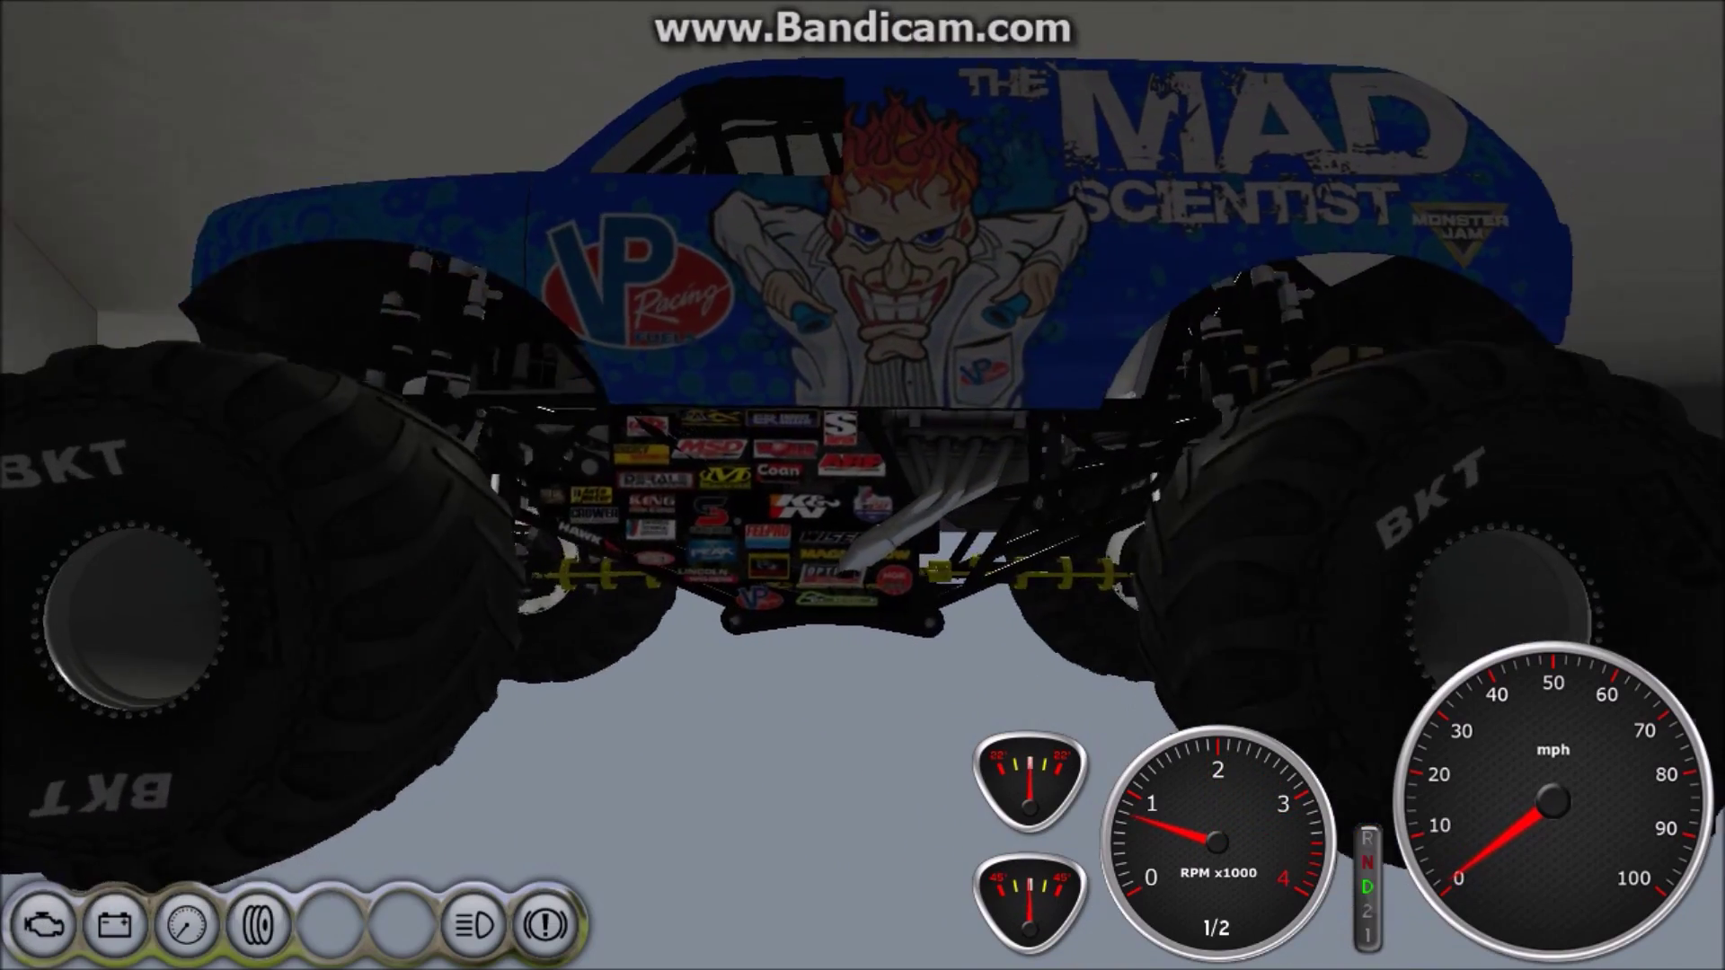
{"action": "key", "text": "KP_6"}
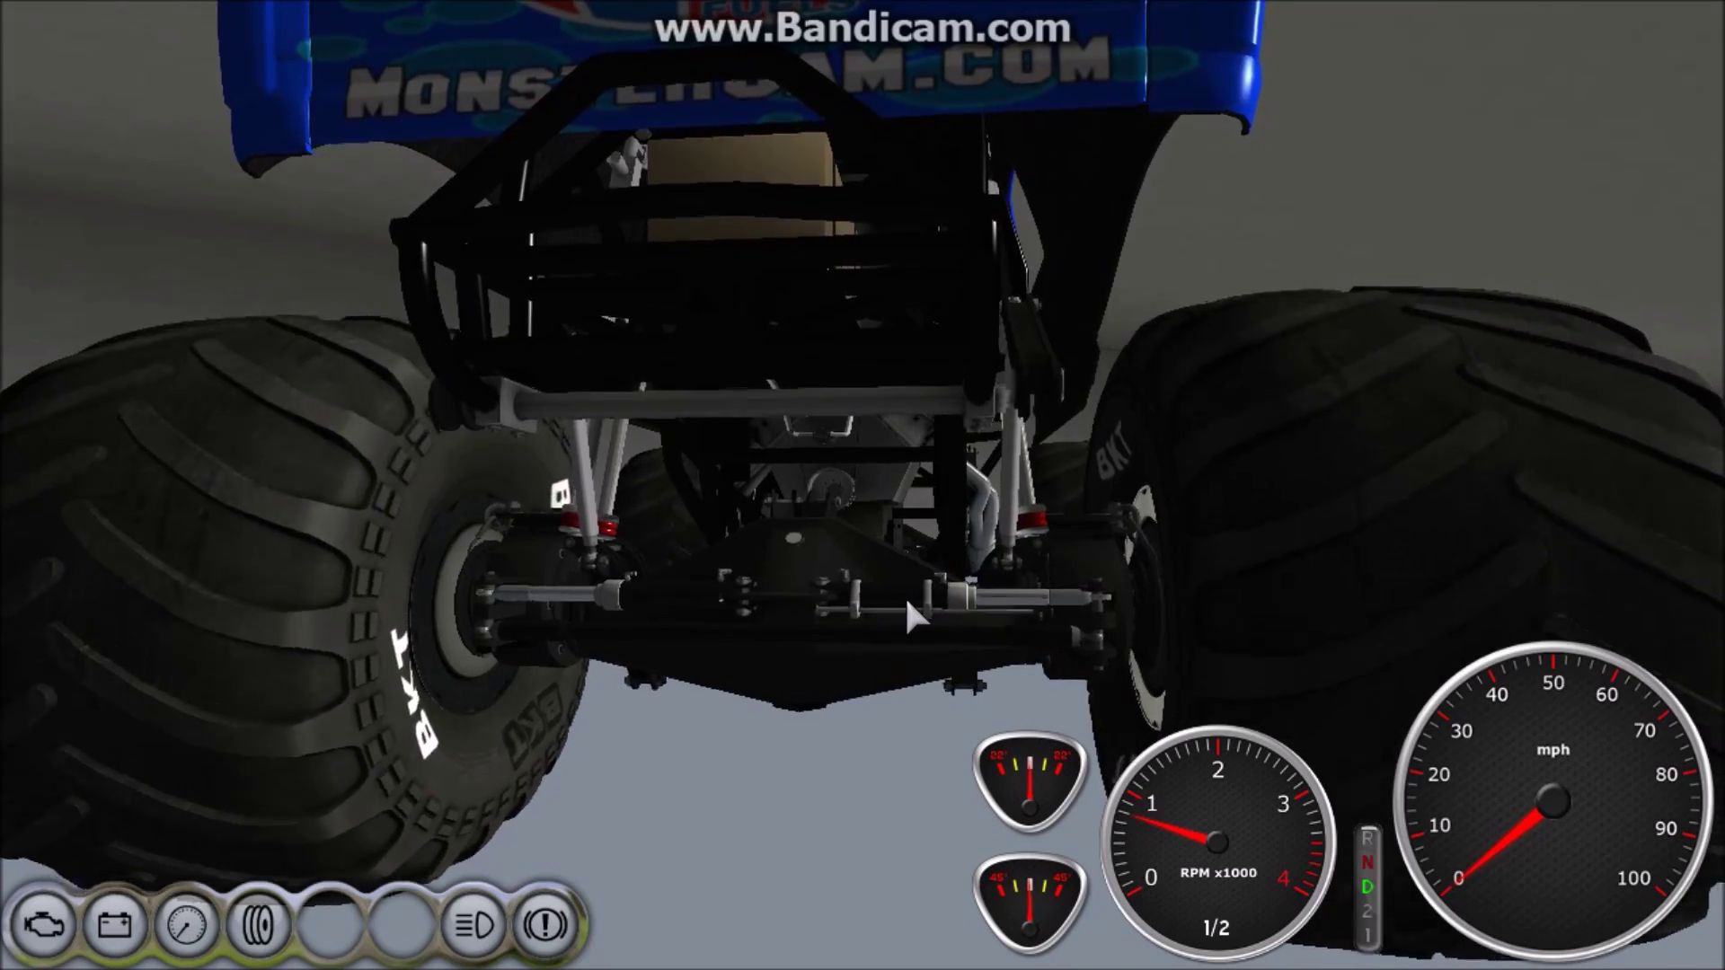
- Zoom out and orbit the camera around VP Mad Scientist's other side, and frame its front corner up close
{"action": "key", "text": "Page_Down"}
{"action": "key", "text": "KP_6"}
{"action": "key", "text": "KP_6"}
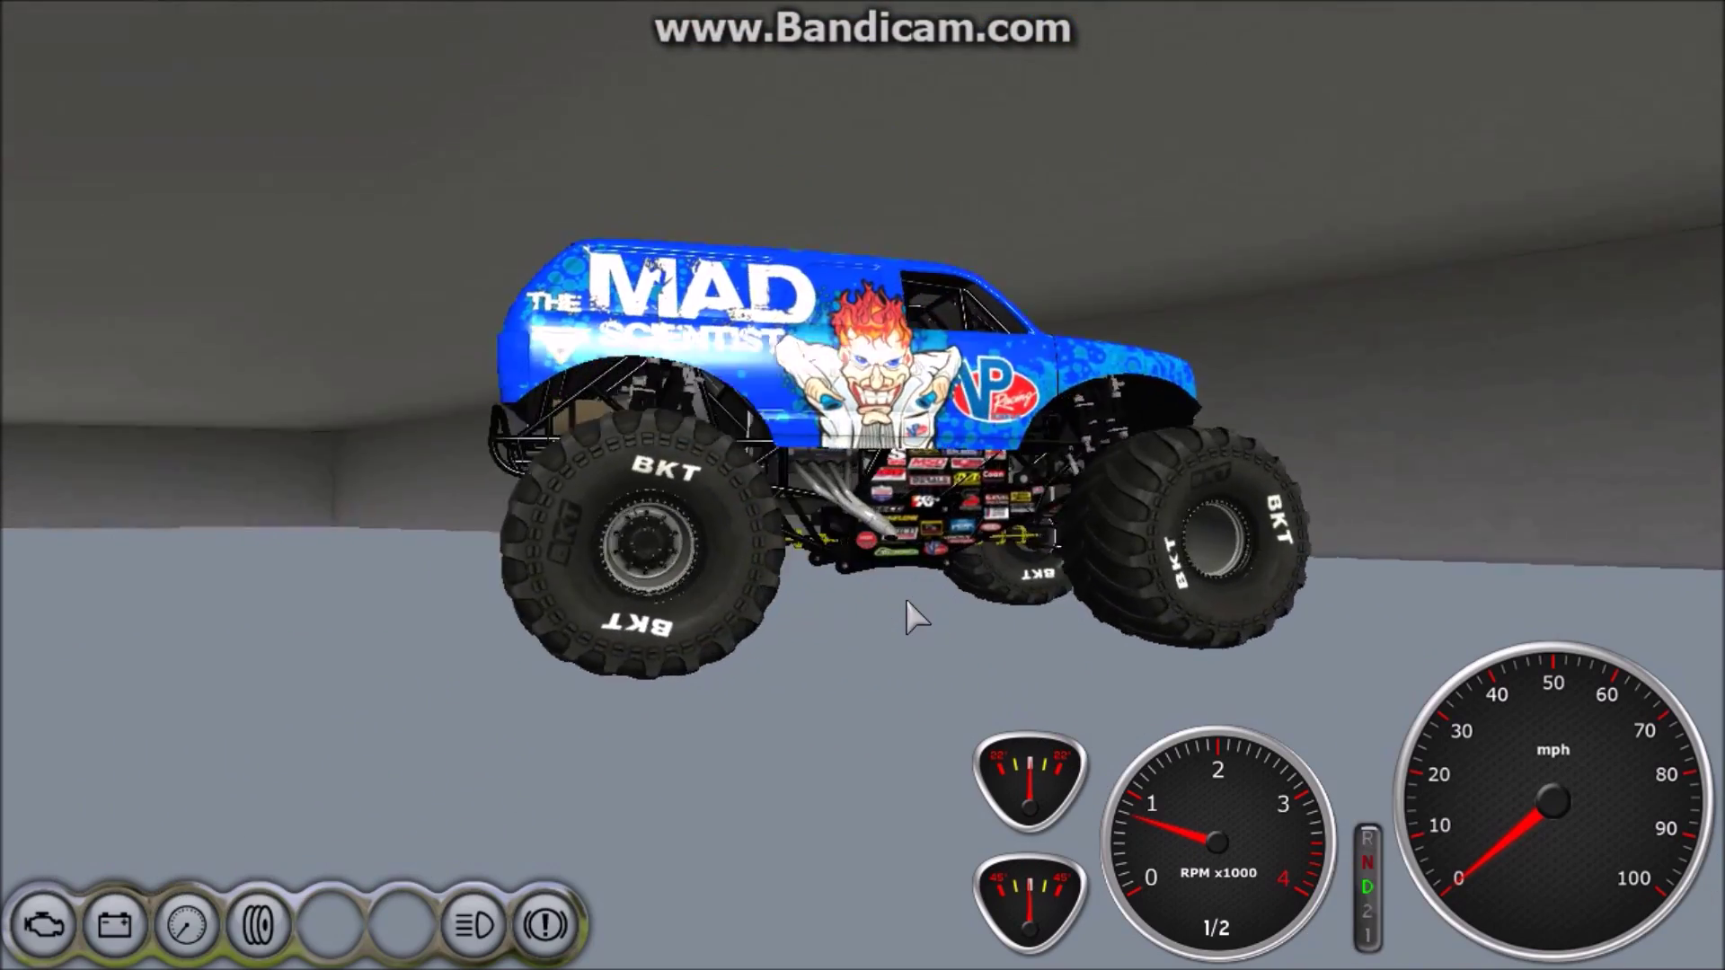
{"action": "key", "text": "KP_8"}
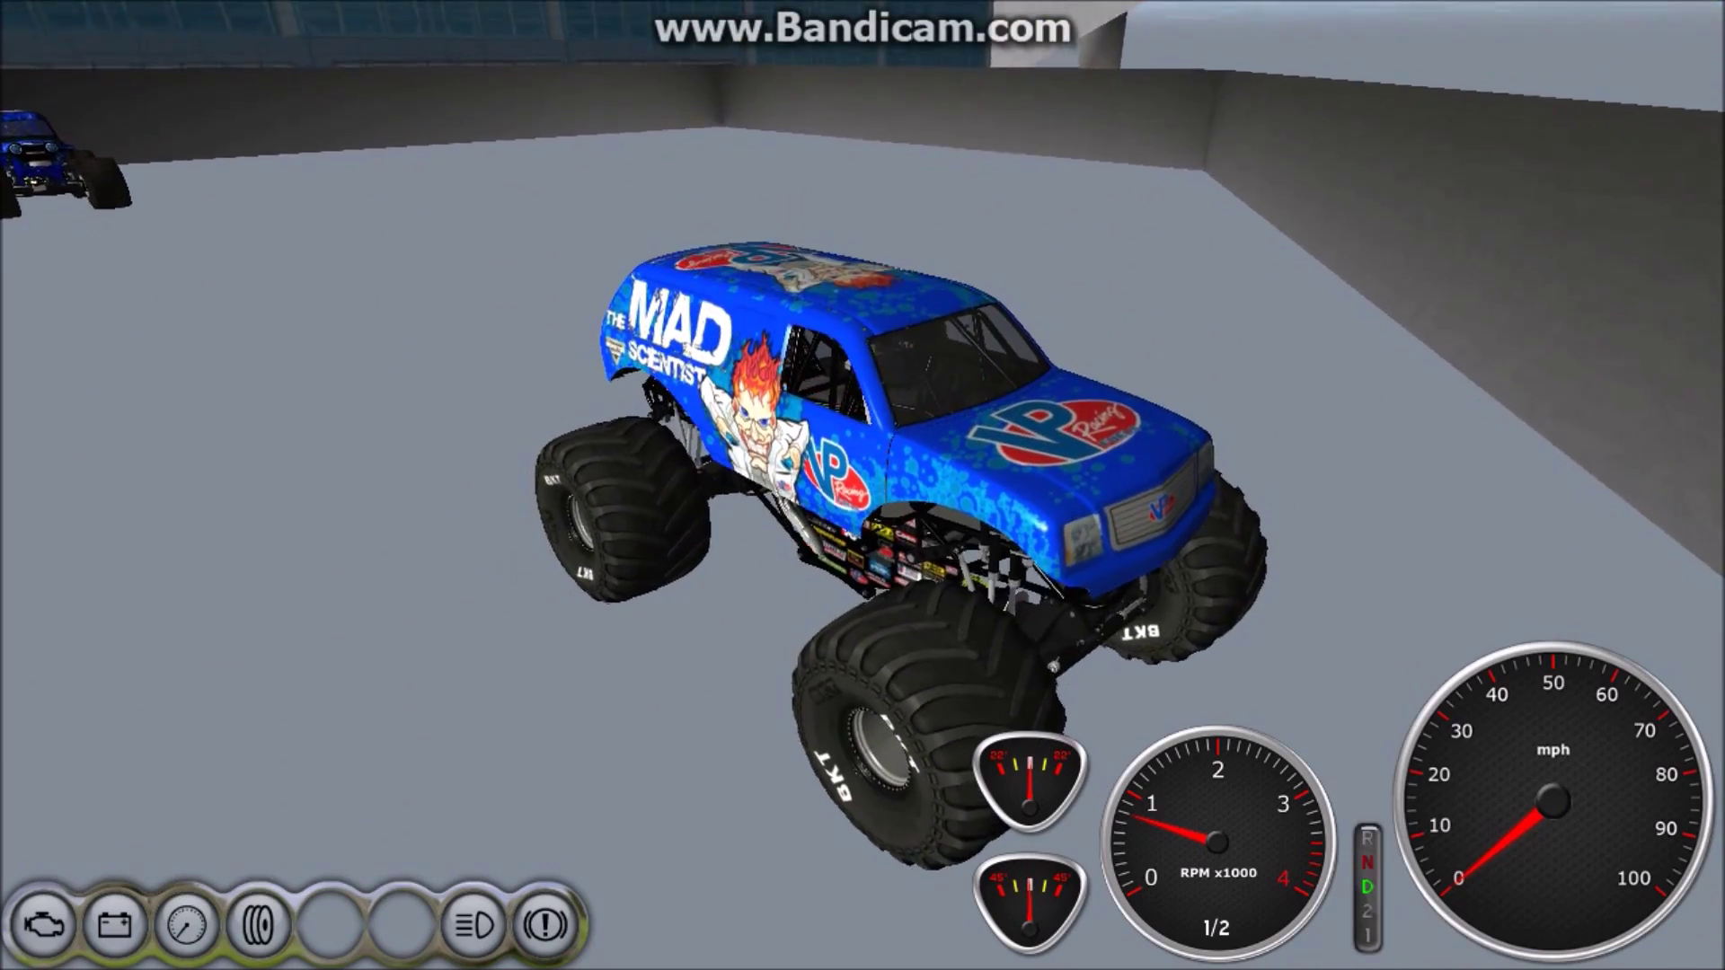
{"action": "key", "text": "Page_Up"}
{"action": "key", "text": "Page_Up"}
{"action": "key", "text": "KP_2"}
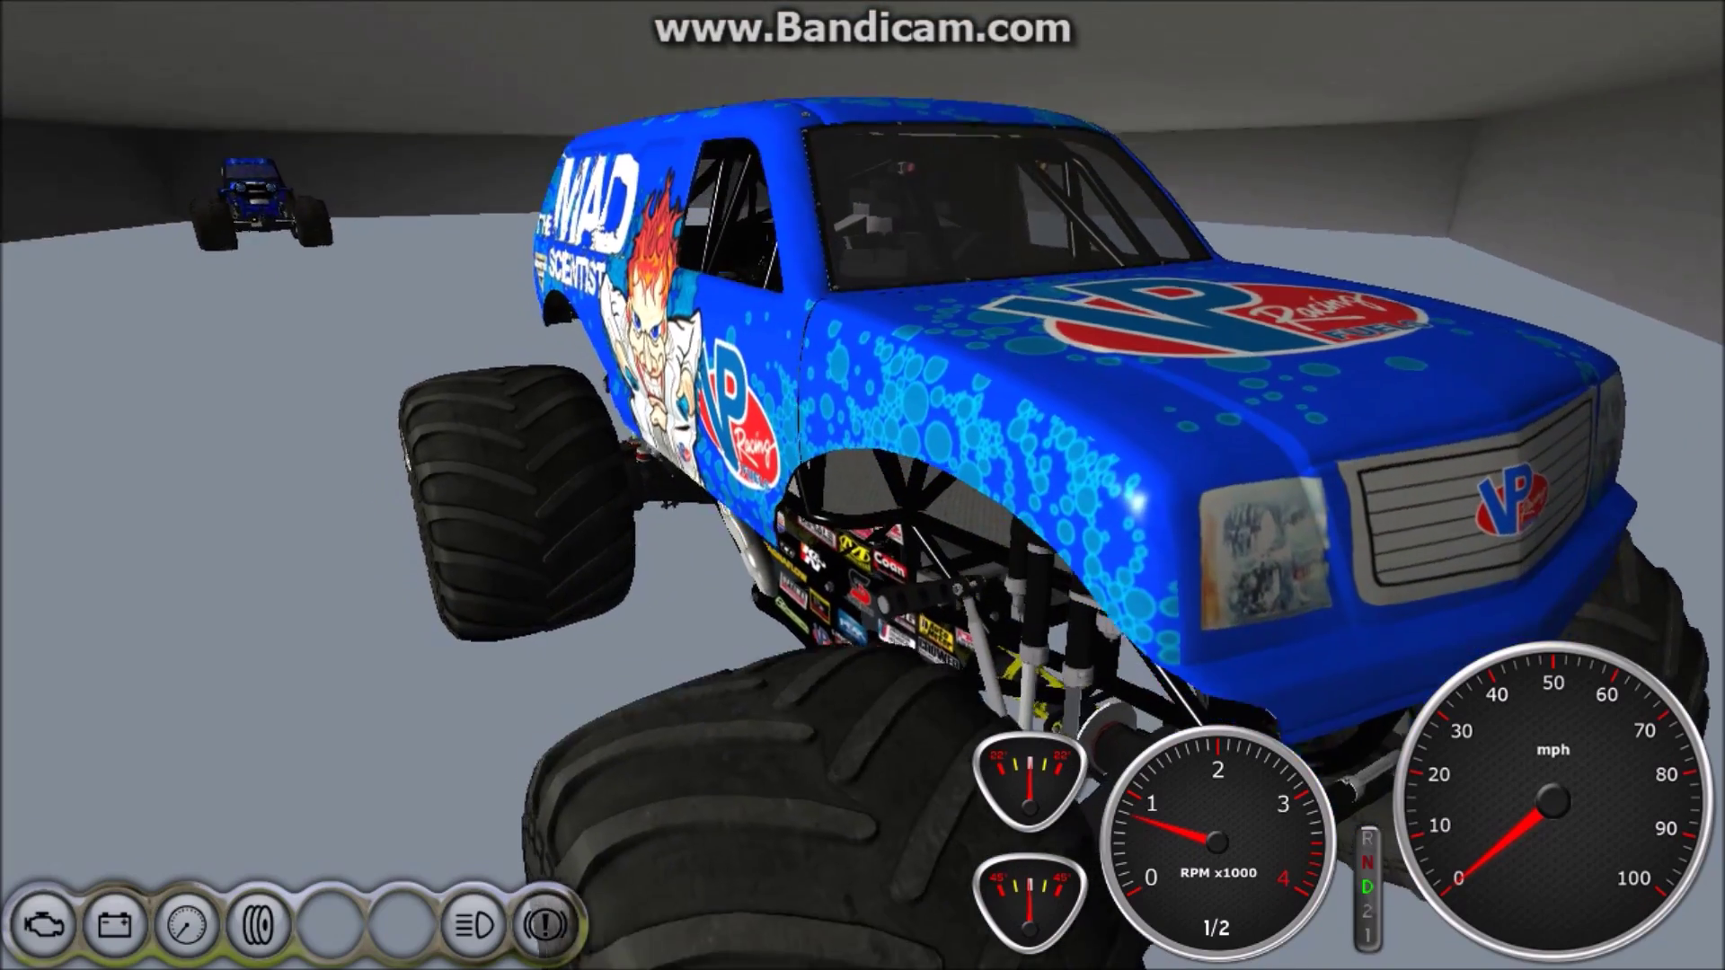
- Shut off VP Mad Scientist's engine and orbit the camera low around its front suspension and rear end
{"action": "key", "text": "x"}
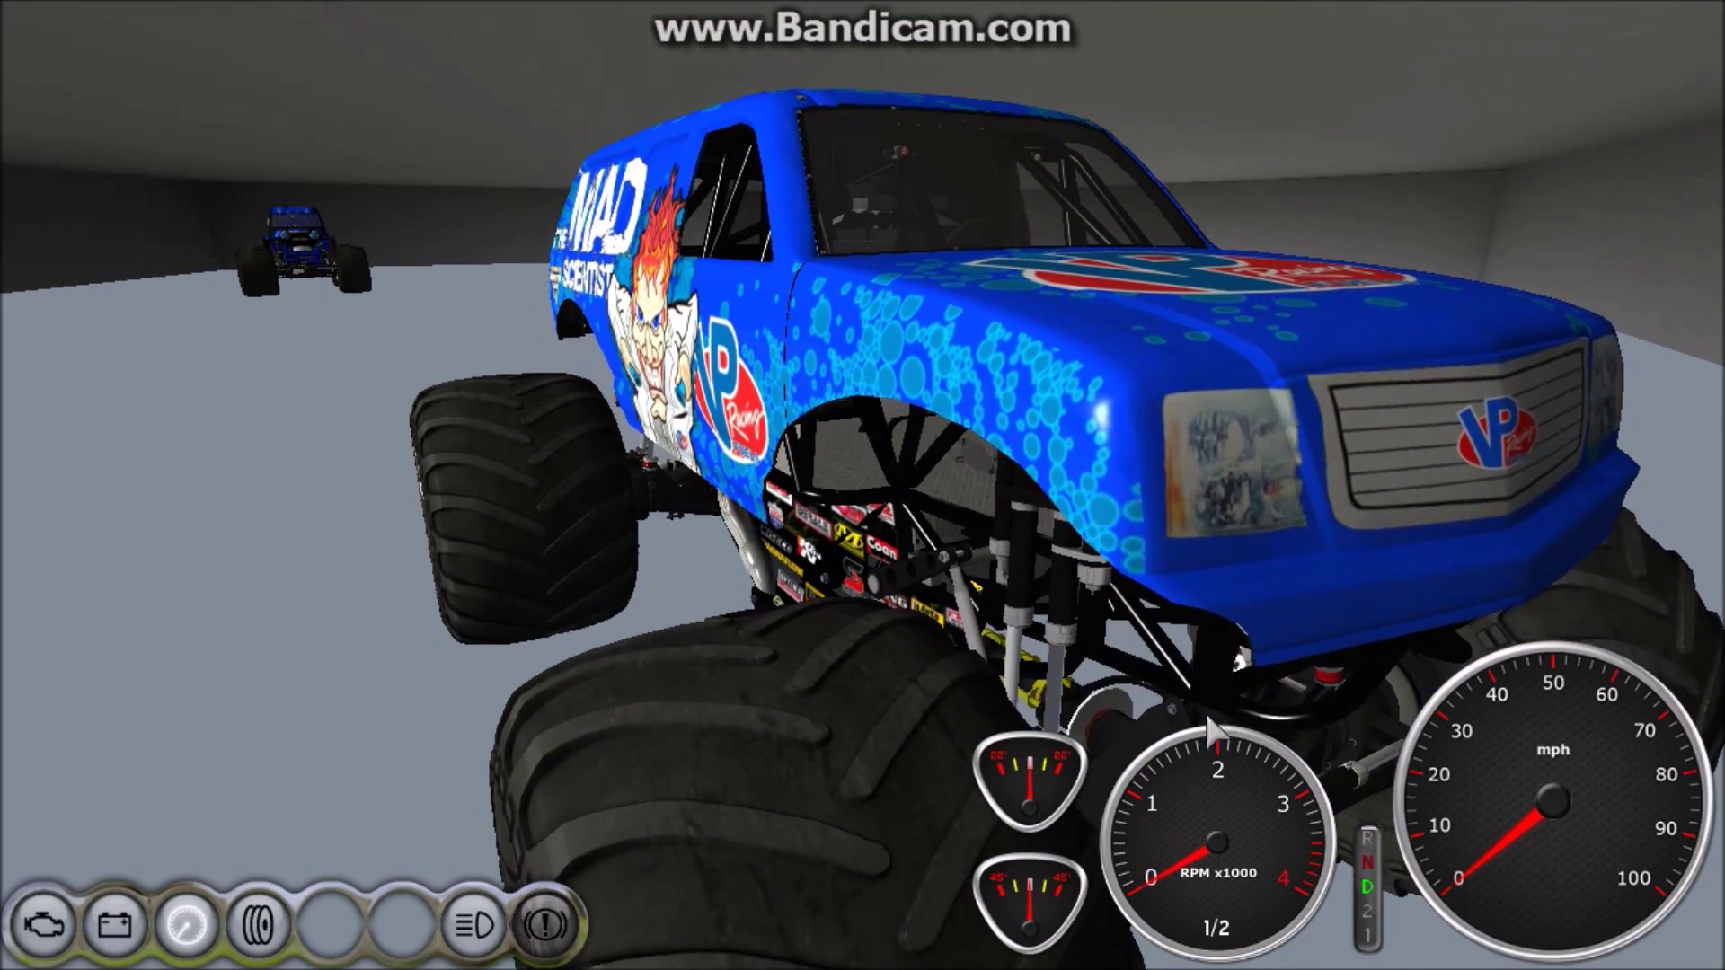
{"action": "key", "text": "KP_2"}
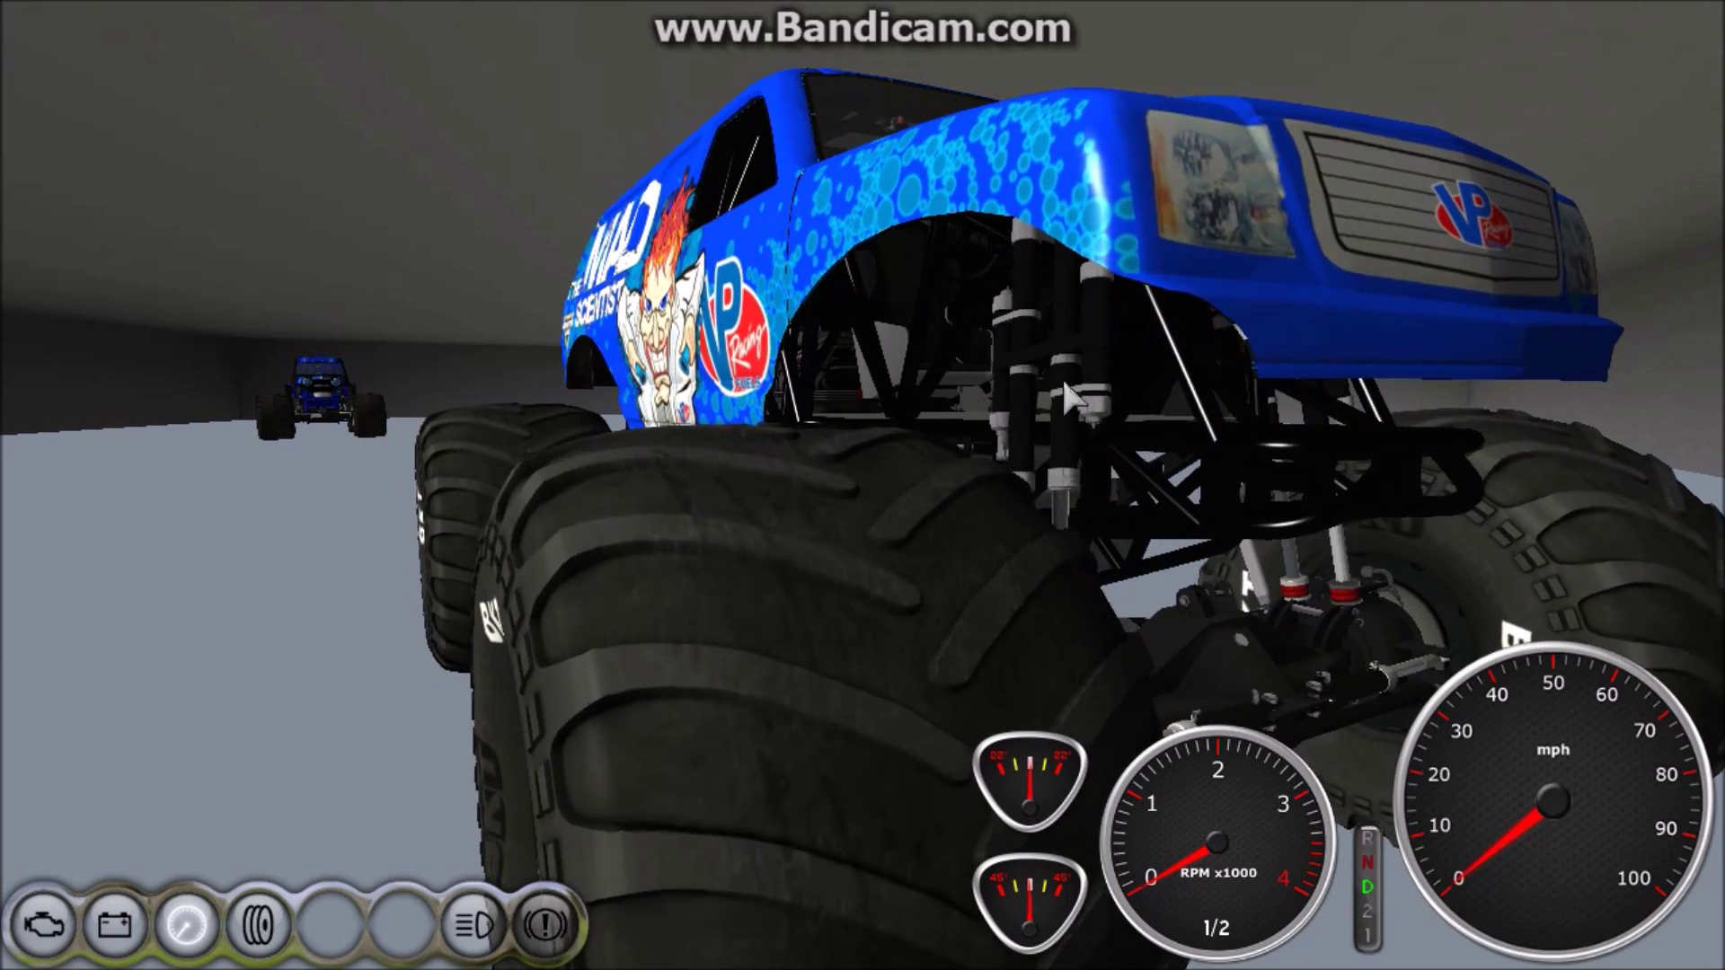
{"action": "key", "text": "KP_1"}
{"action": "key", "text": "KP_4"}
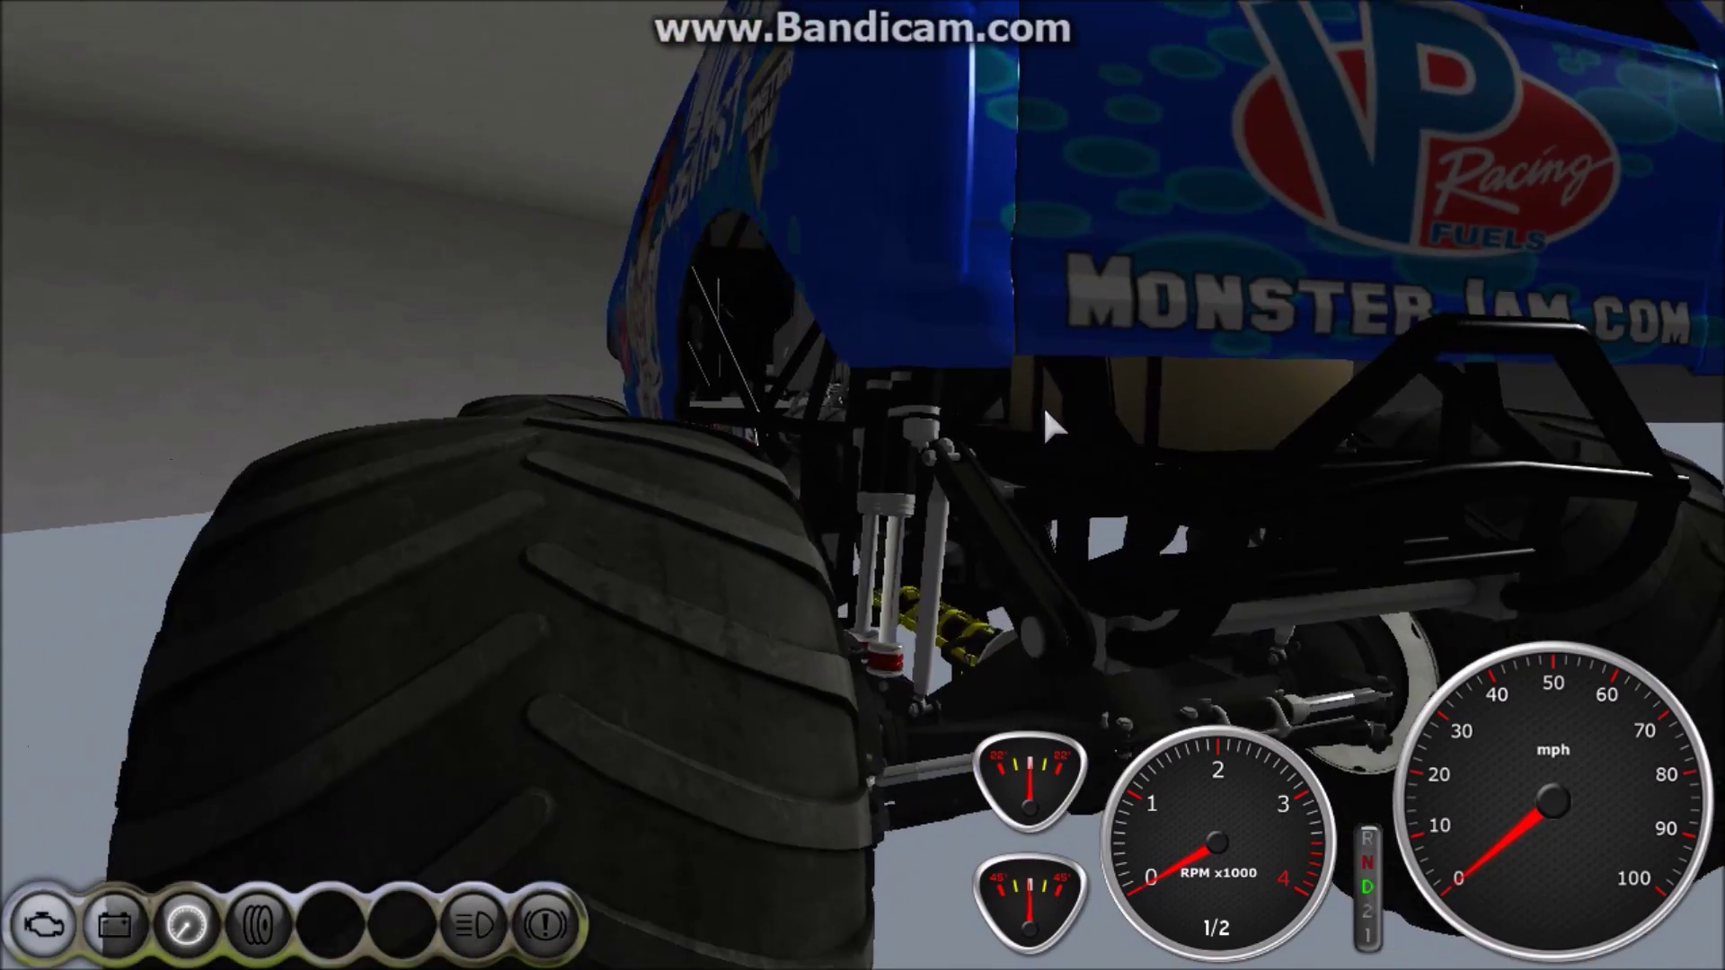
{"action": "key", "text": "Left"}
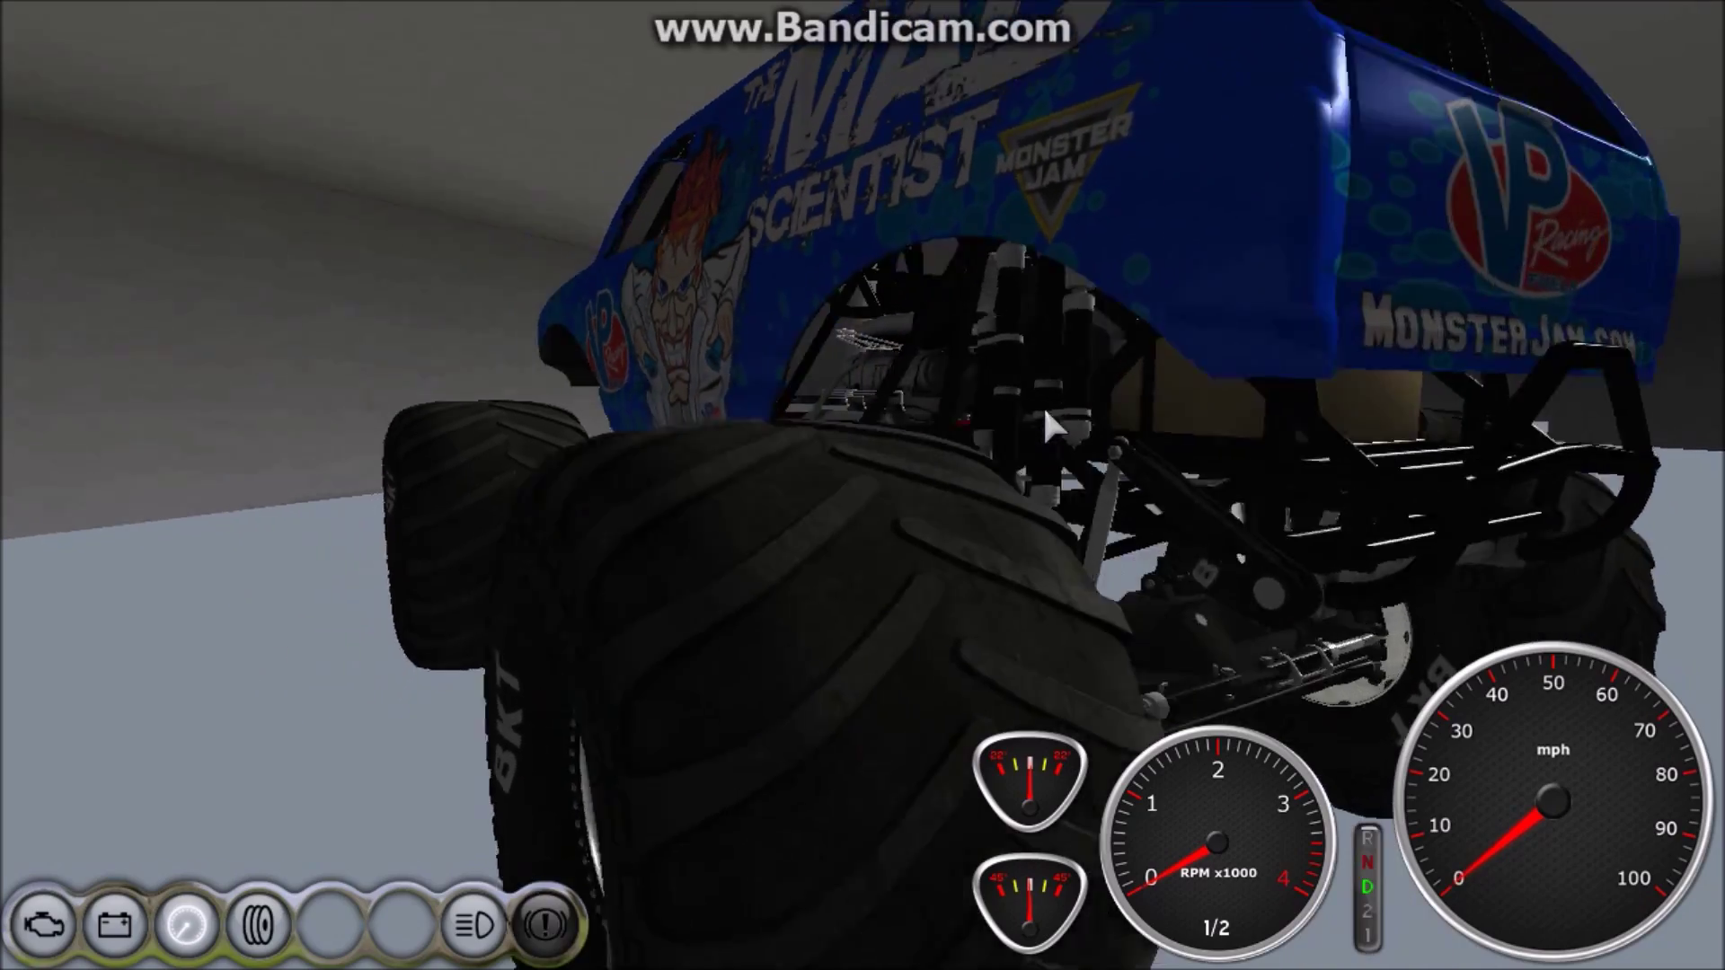
- Inspect VP Mad Scientist's side graphics and hood from above, and frame its other side from a low camera angle
{"action": "key", "text": "KP_6"}
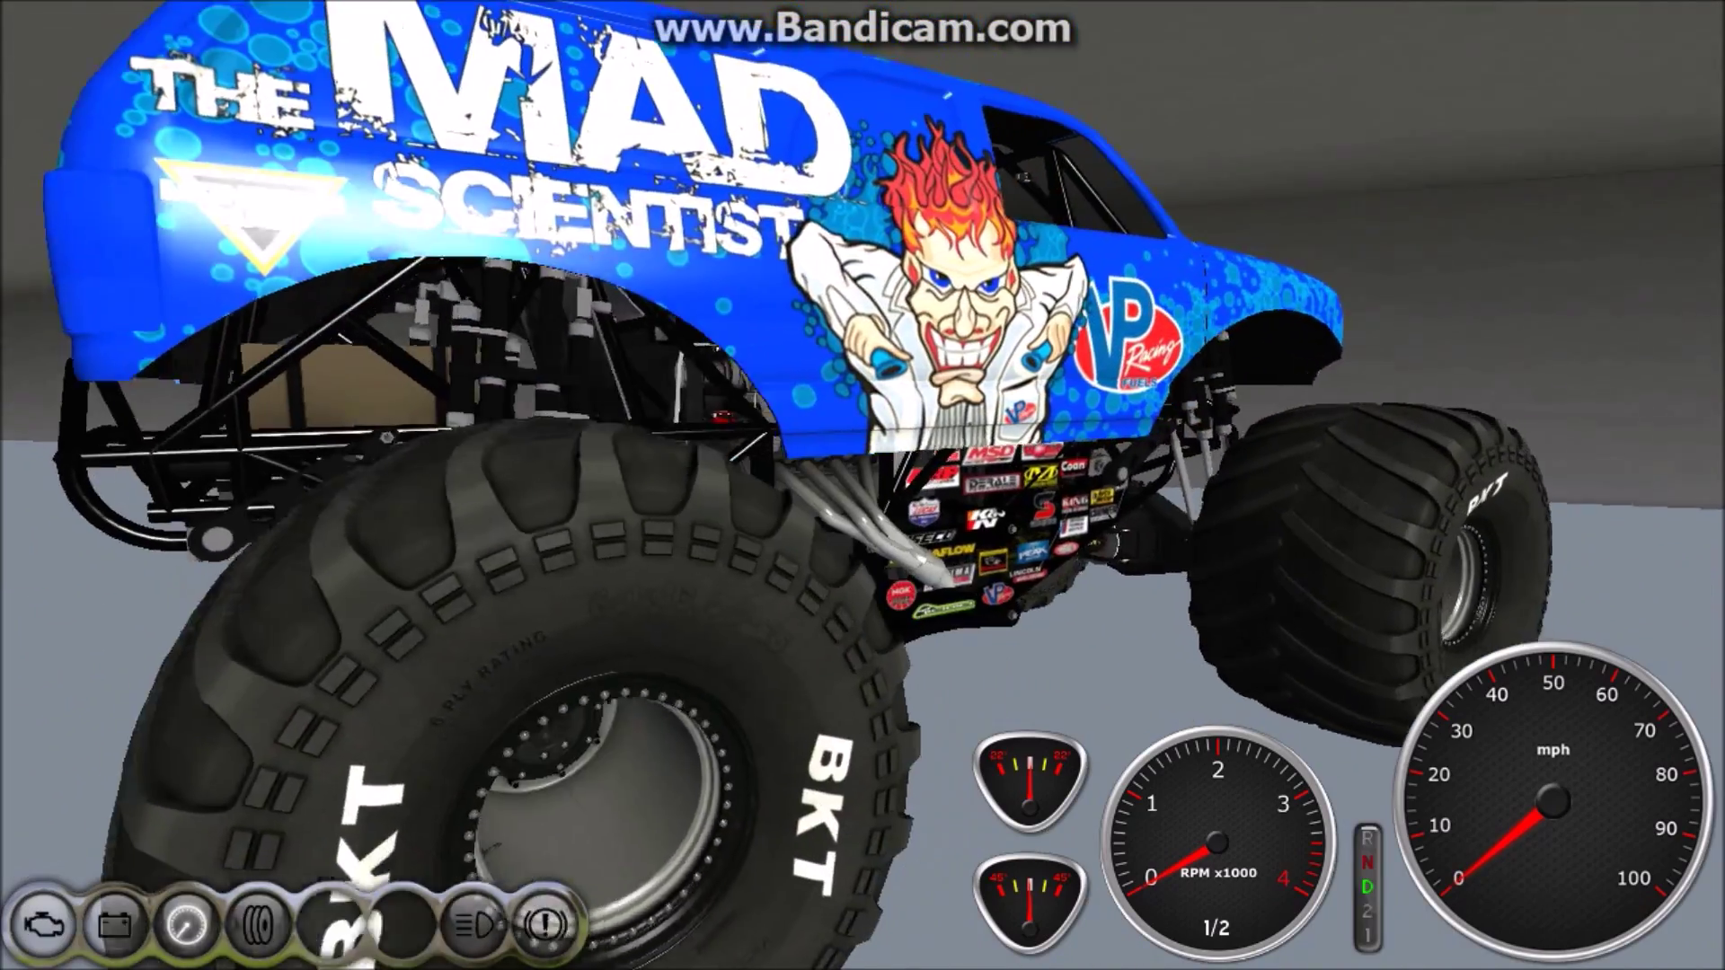
{"action": "key", "text": "KP_6"}
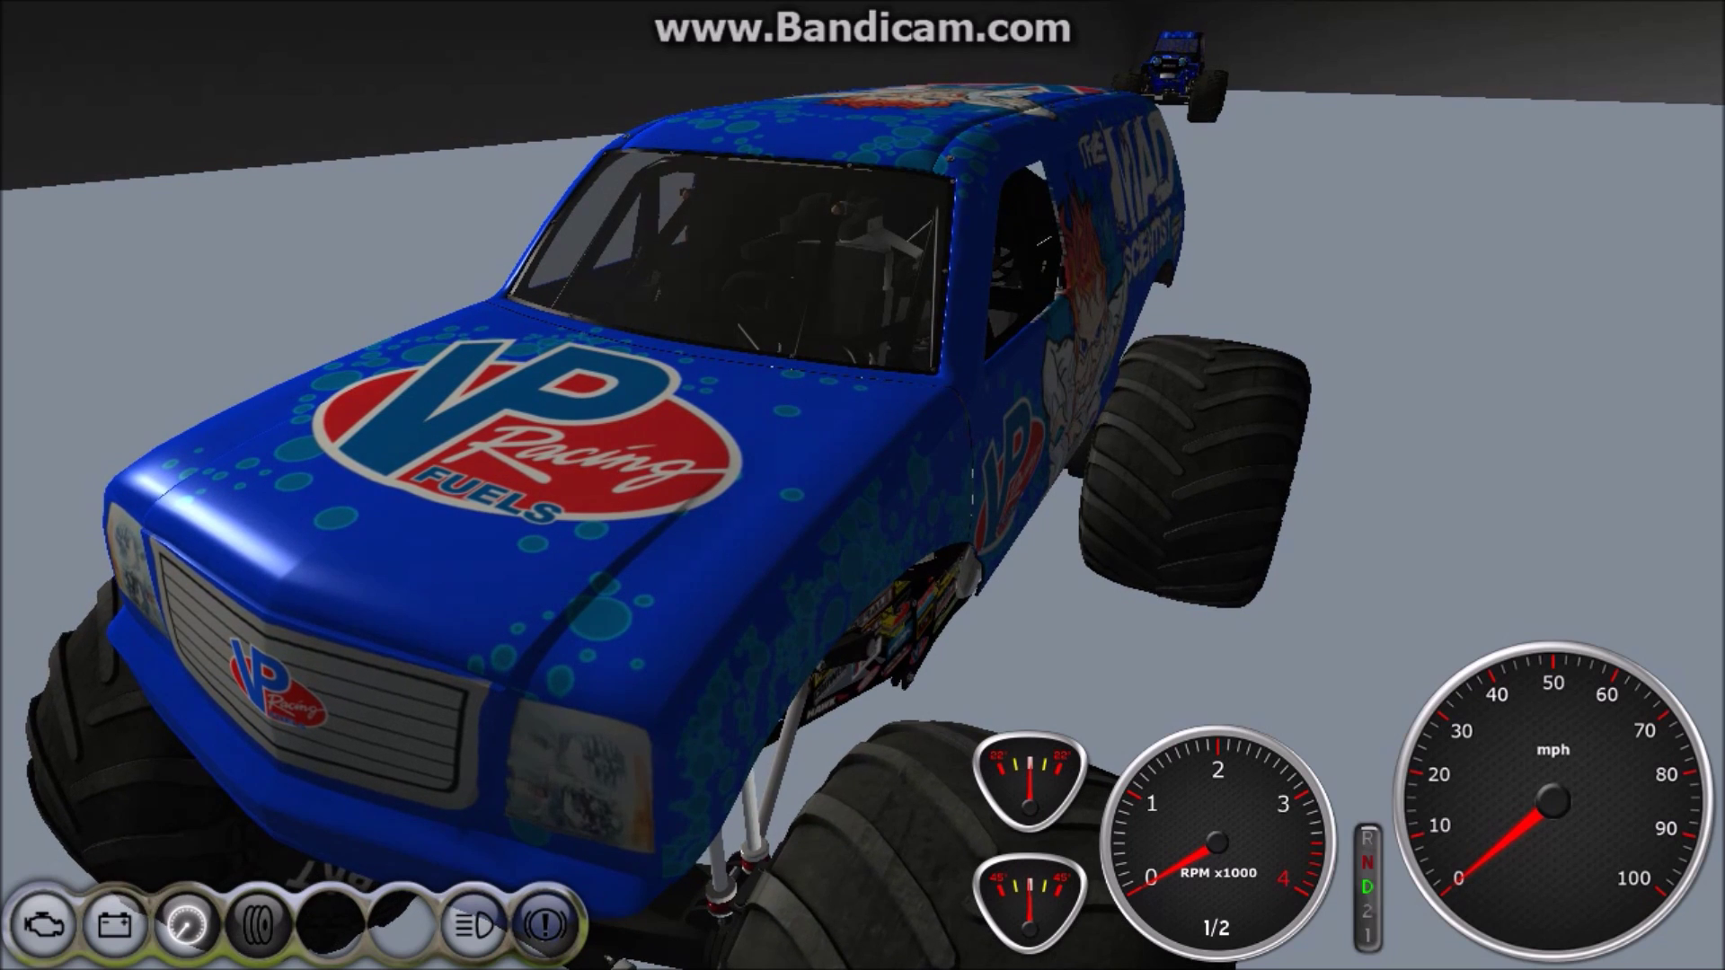
{"action": "key", "text": "KP_2"}
{"action": "key", "text": "KP_6"}
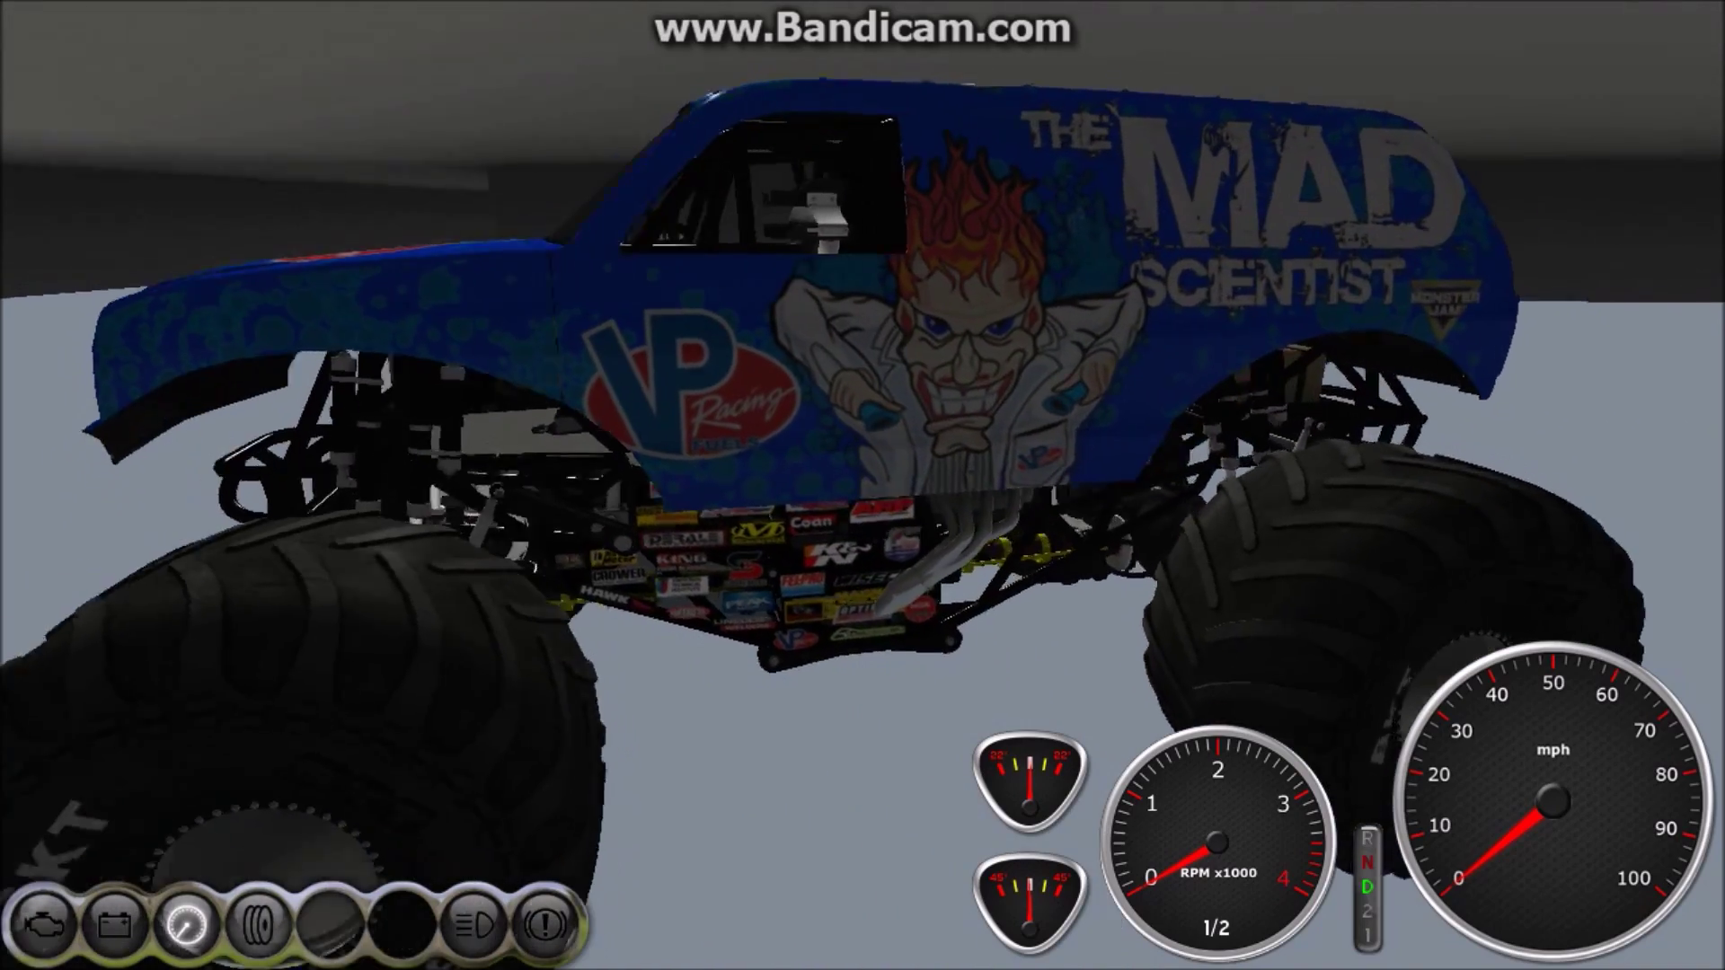